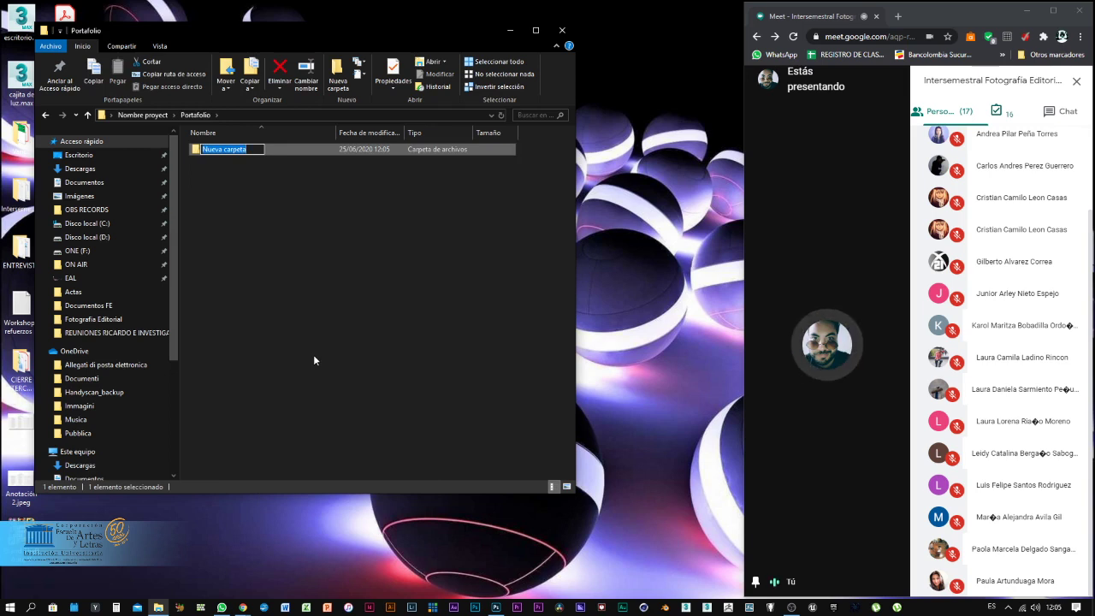
Name the new folder inside Portafolio "PALETA DE COLORES".
{"action": "type", "text": "C"}
{"action": "type", "text": "ALETA"}
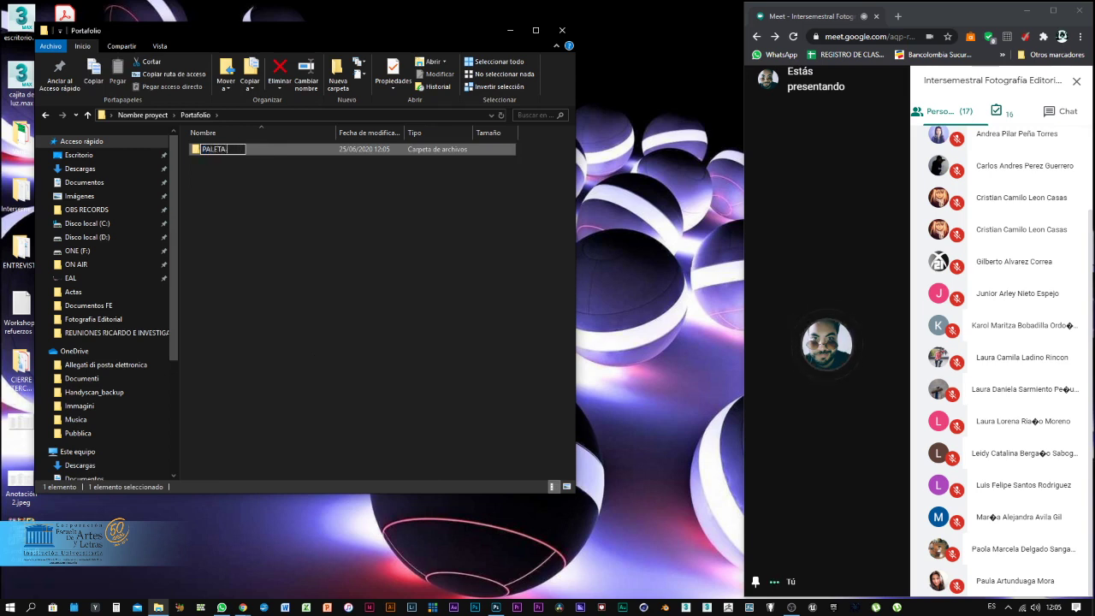
{"action": "type", "text": " DE COLORES"}
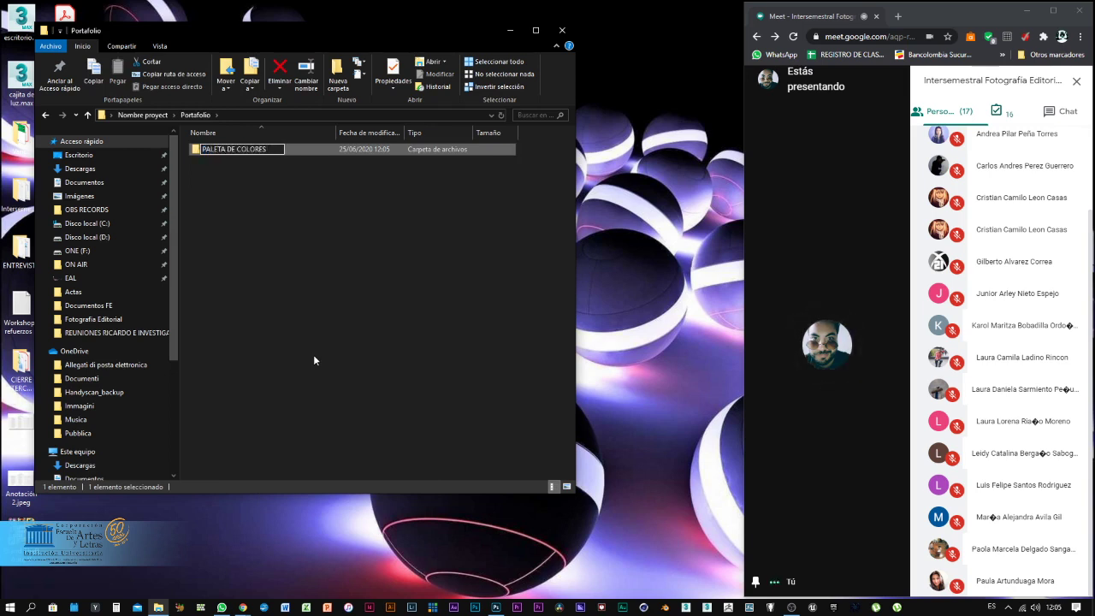
{"action": "key", "text": "Return"}
Switch to Chrome and save the Pinterest photo as a JPEG in Escritorio > Nombre proyect > Portafolio > PALETA DE COLORES.
{"action": "key", "text": "alt+Tab"}
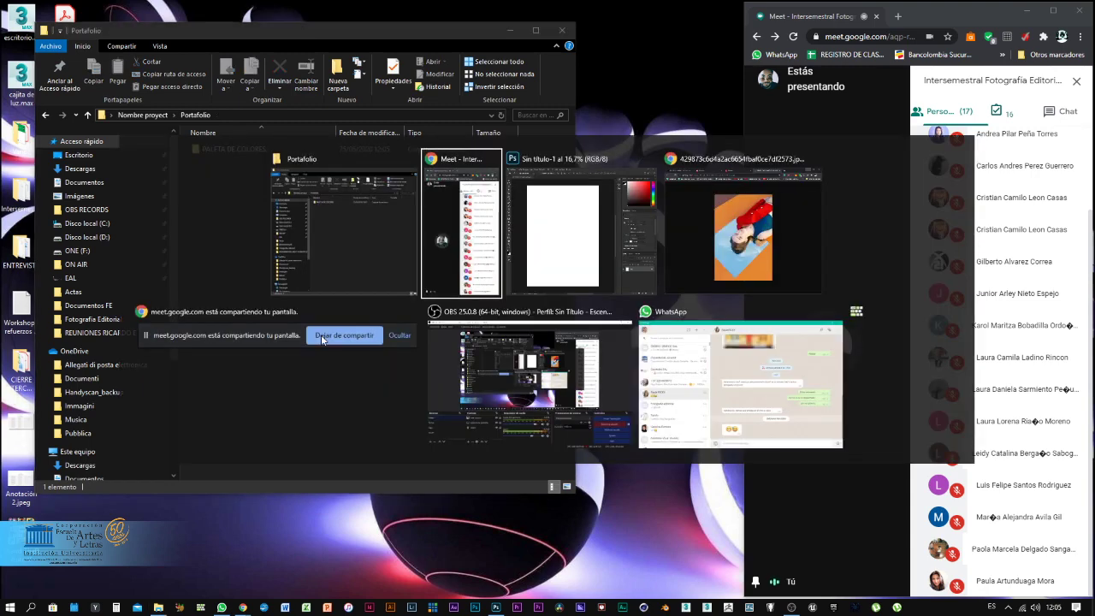
{"action": "key", "text": "alt+Tab"}
{"action": "key", "text": "alt+Tab"}
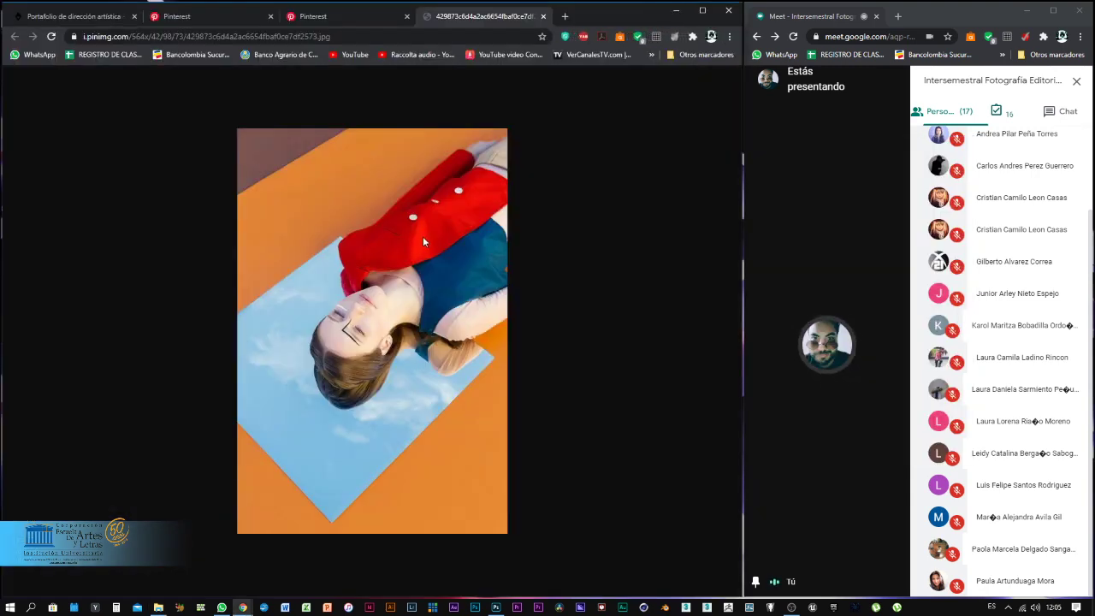
{"action": "right_click", "coordinate": [422, 242]}
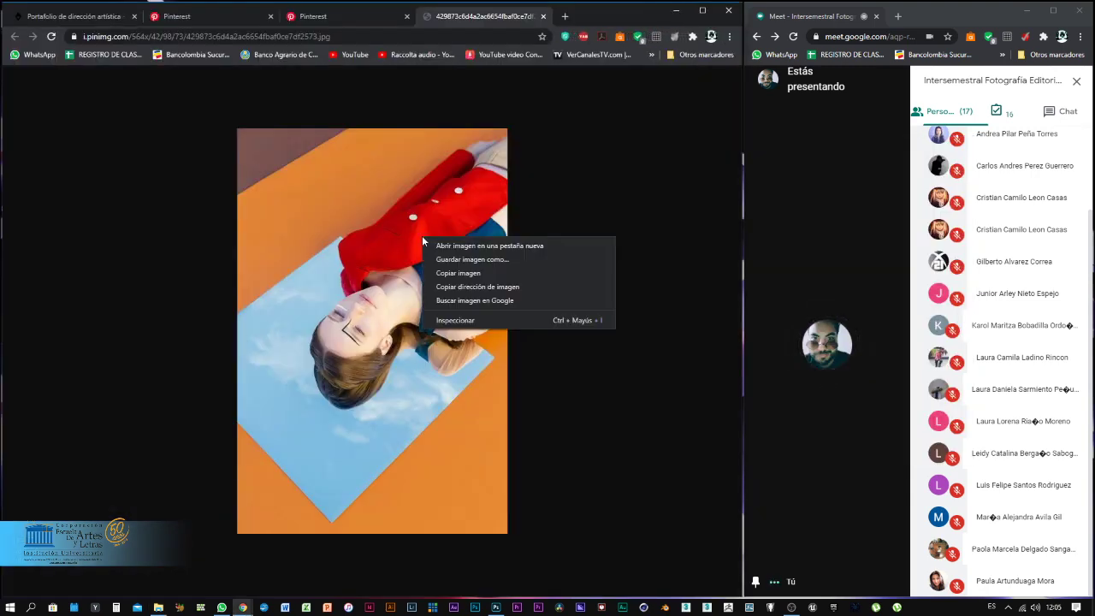
{"action": "left_click", "coordinate": [462, 260]}
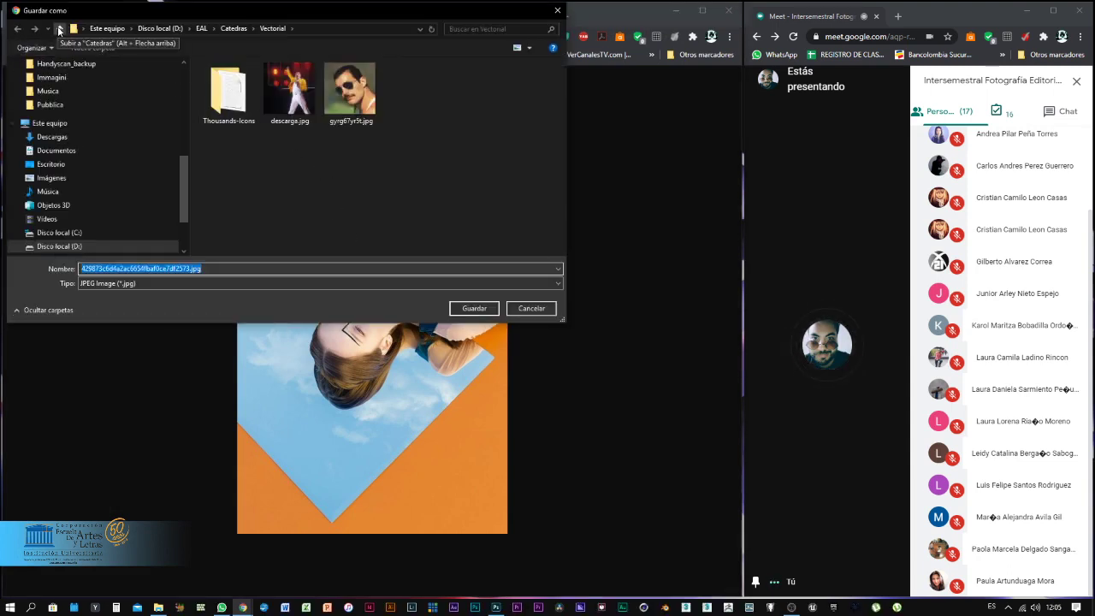
{"action": "left_click", "coordinate": [50, 163]}
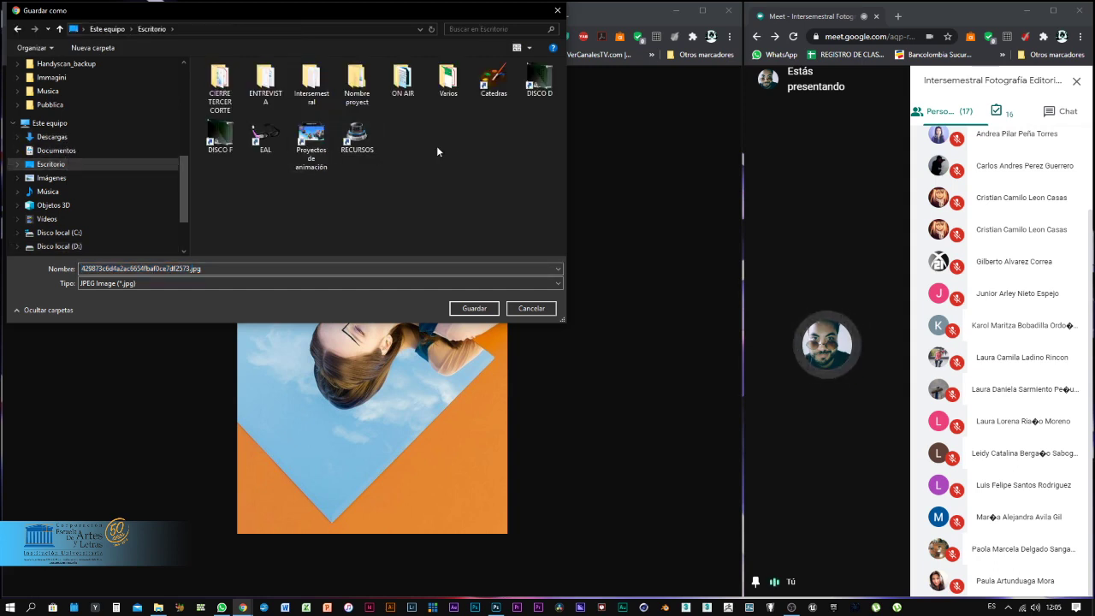
{"action": "double_click", "coordinate": [347, 89]}
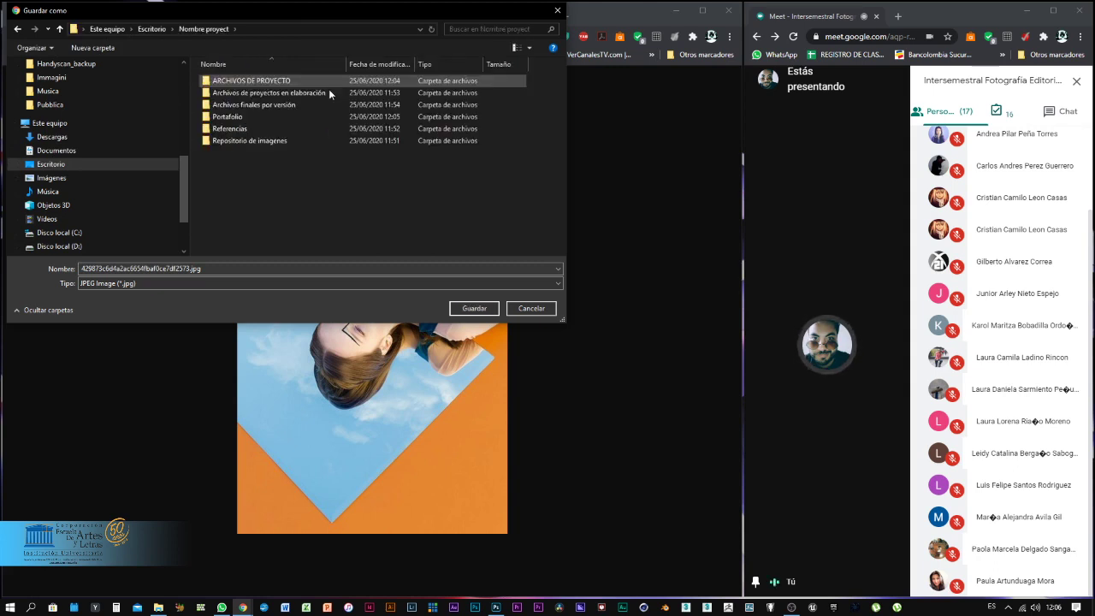
{"action": "double_click", "coordinate": [278, 115]}
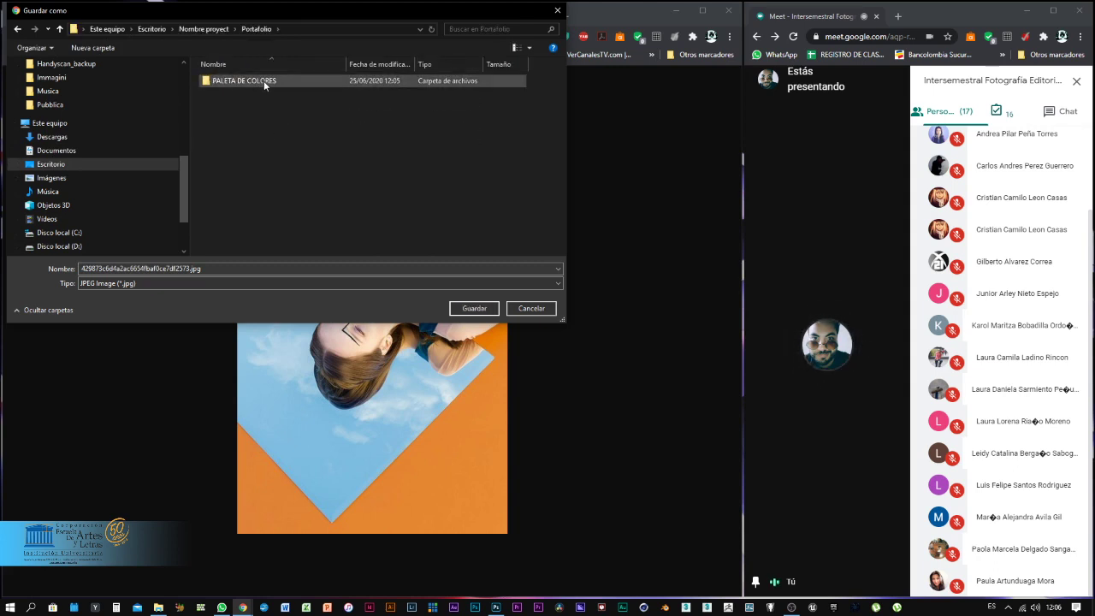
{"action": "double_click", "coordinate": [264, 81]}
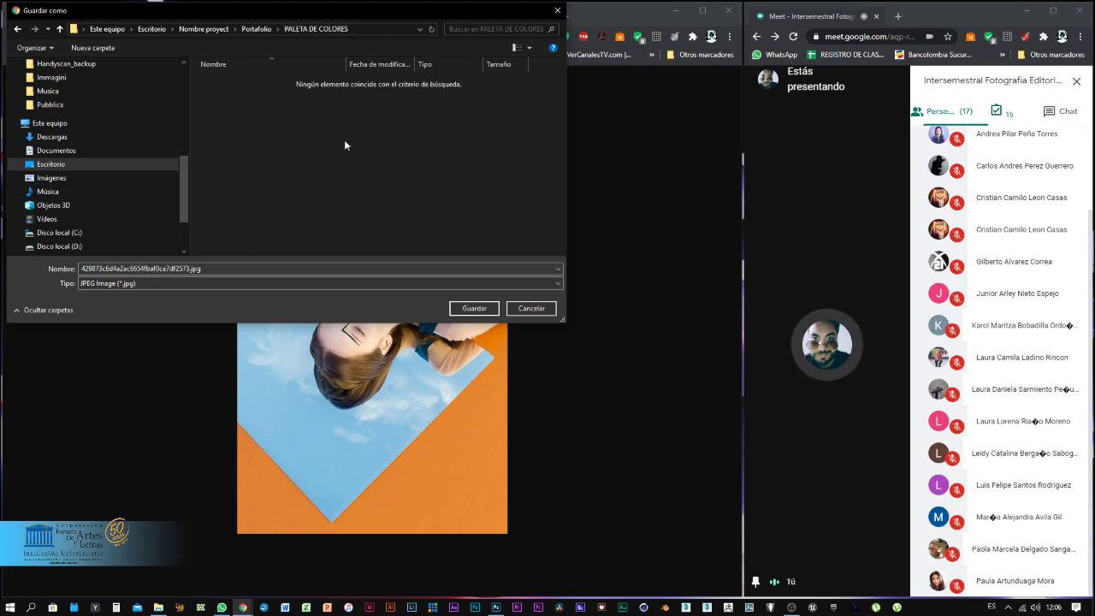
{"action": "left_click", "coordinate": [474, 308]}
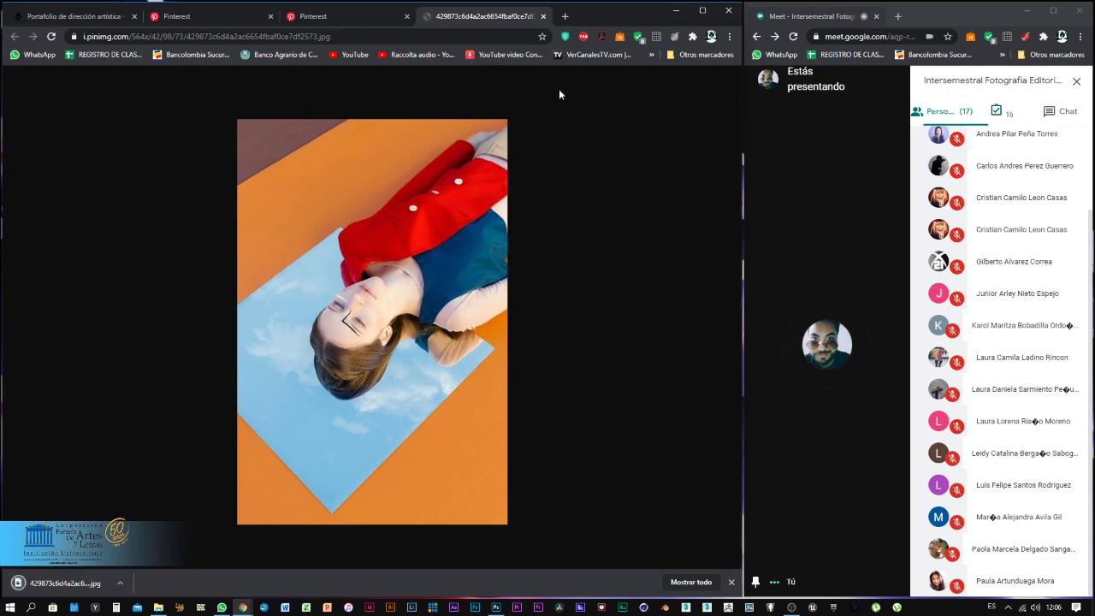
Minimise the browser and switch to the blank Photoshop document.
{"action": "left_click", "coordinate": [676, 12]}
{"action": "key", "text": "alt+Tab"}
{"action": "key", "text": "alt+Tab"}
{"action": "key", "text": "alt+Tab"}
{"action": "key", "text": "alt+Tab"}
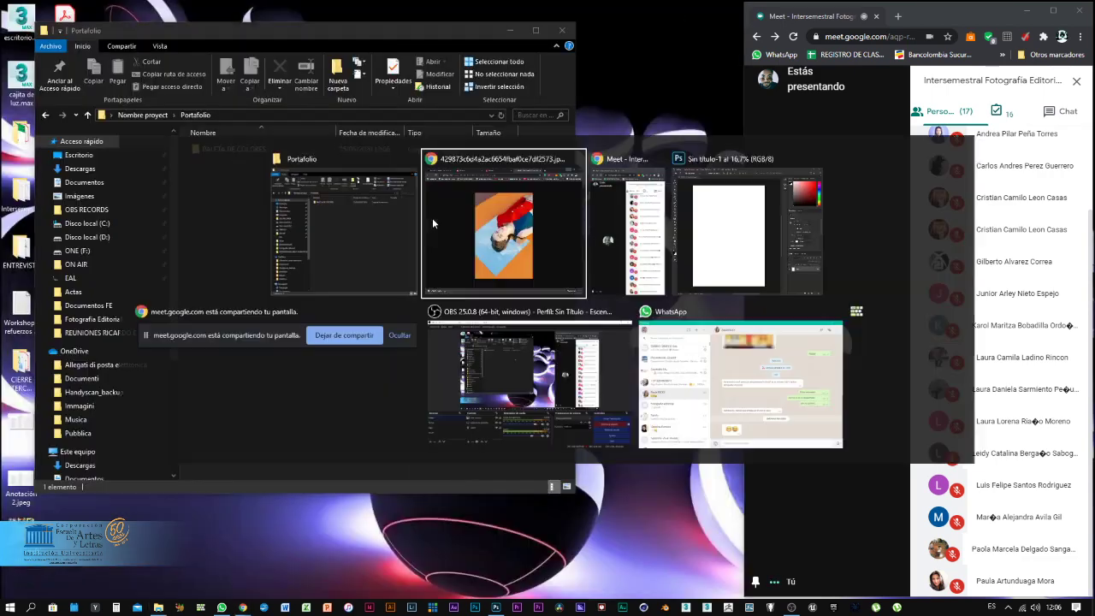
{"action": "key", "text": "alt+Tab"}
{"action": "key", "text": "alt+Tab"}
{"action": "key", "text": "alt+Tab"}
{"action": "key", "text": "alt+Tab"}
{"action": "key", "text": "alt+Tab"}
{"action": "key", "text": "alt+Tab"}
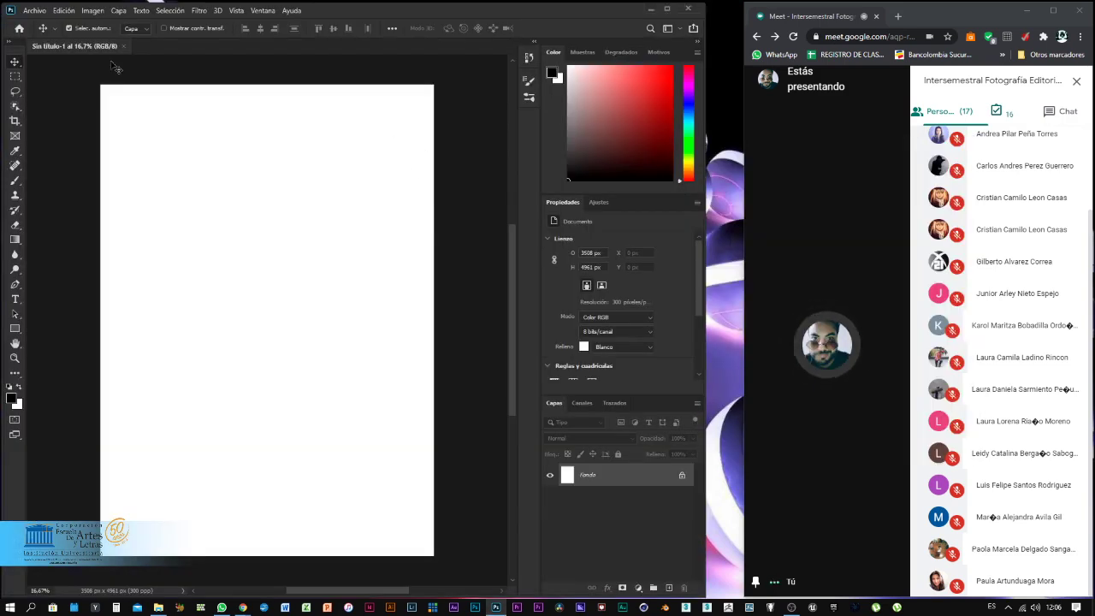
Switch to the Portafolio folder window, open PALETA DE COLORES and move the window off the Photoshop canvas.
{"action": "key", "text": "alt+Tab"}
{"action": "key", "text": "alt+Tab"}
{"action": "key", "text": "alt+Tab"}
{"action": "key", "text": "alt+Tab"}
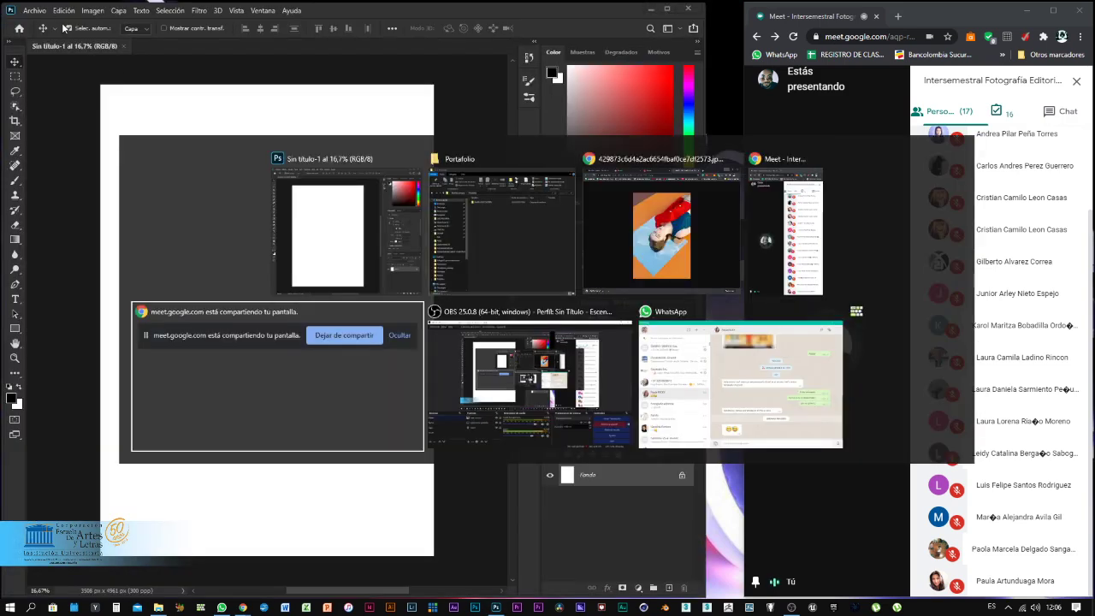
{"action": "key", "text": "alt+Tab"}
{"action": "key", "text": "alt+Tab"}
{"action": "key", "text": "alt+Tab"}
{"action": "key", "text": "alt+Tab"}
{"action": "key", "text": "alt+Tab"}
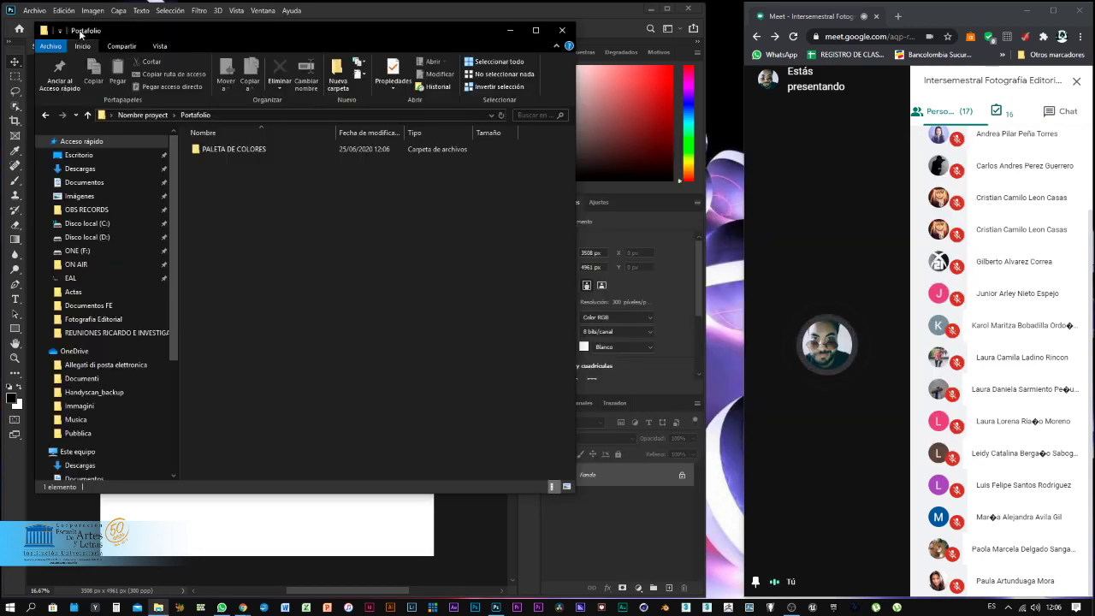
{"action": "double_click", "coordinate": [220, 148]}
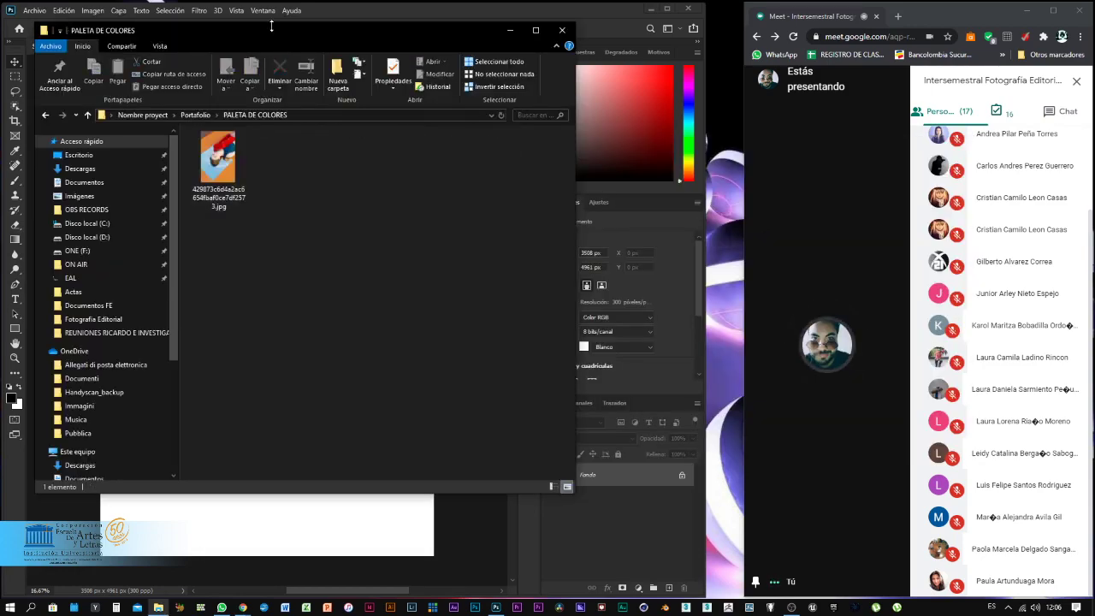
{"action": "left_click_drag", "start_coordinate": [273, 41], "coordinate": [759, 121]}
Place the saved photo from the PALETA DE COLORES folder into the blank Photoshop document.
{"action": "left_click", "coordinate": [701, 248]}
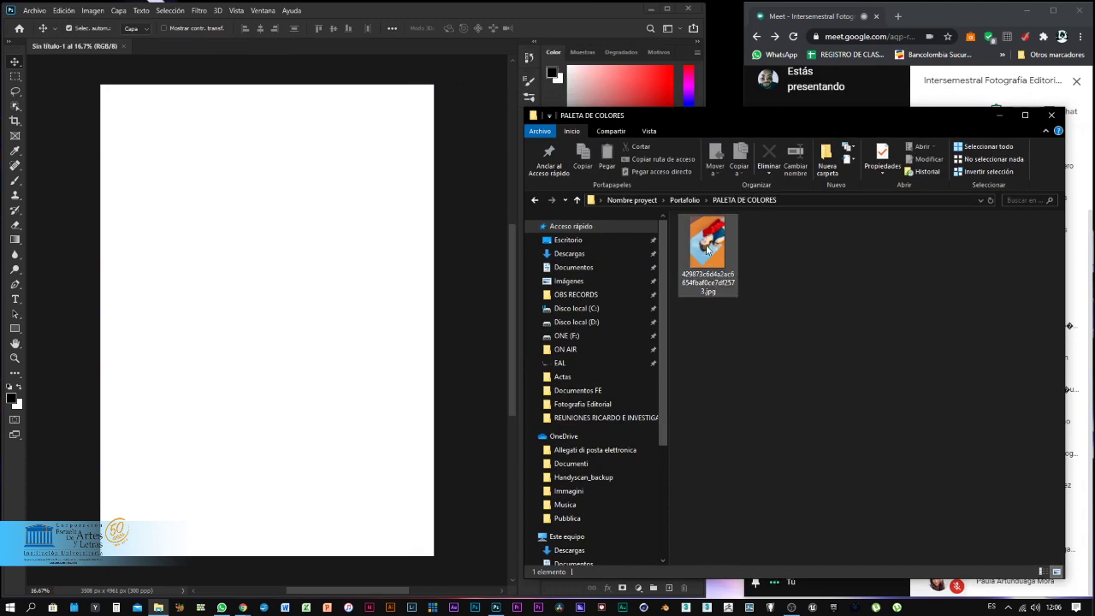
{"action": "left_click_drag", "start_coordinate": [701, 248], "coordinate": [176, 166]}
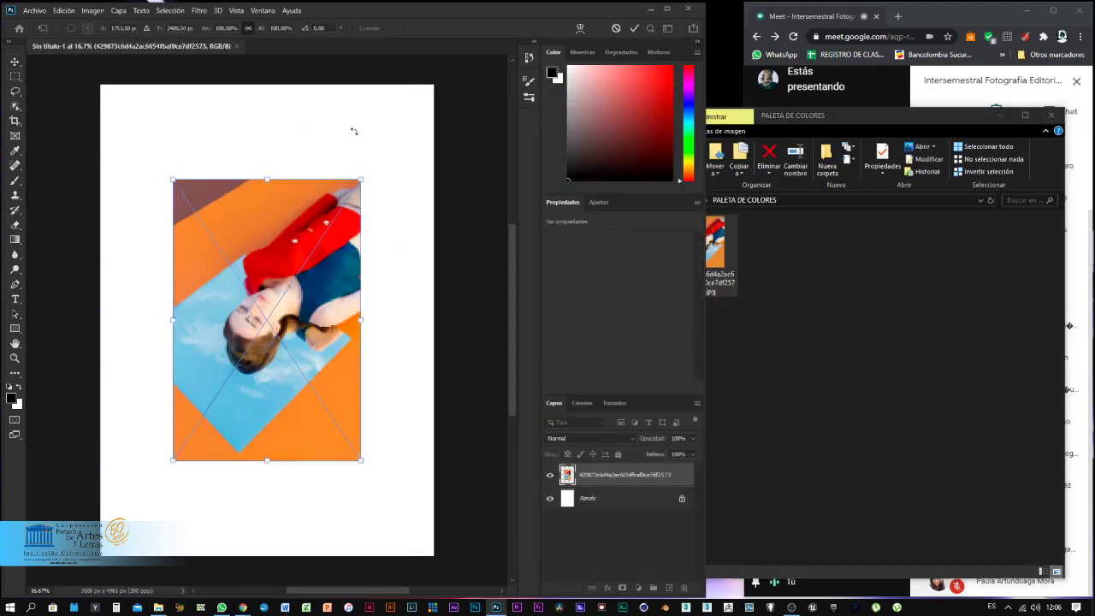
{"action": "left_click", "coordinate": [634, 28]}
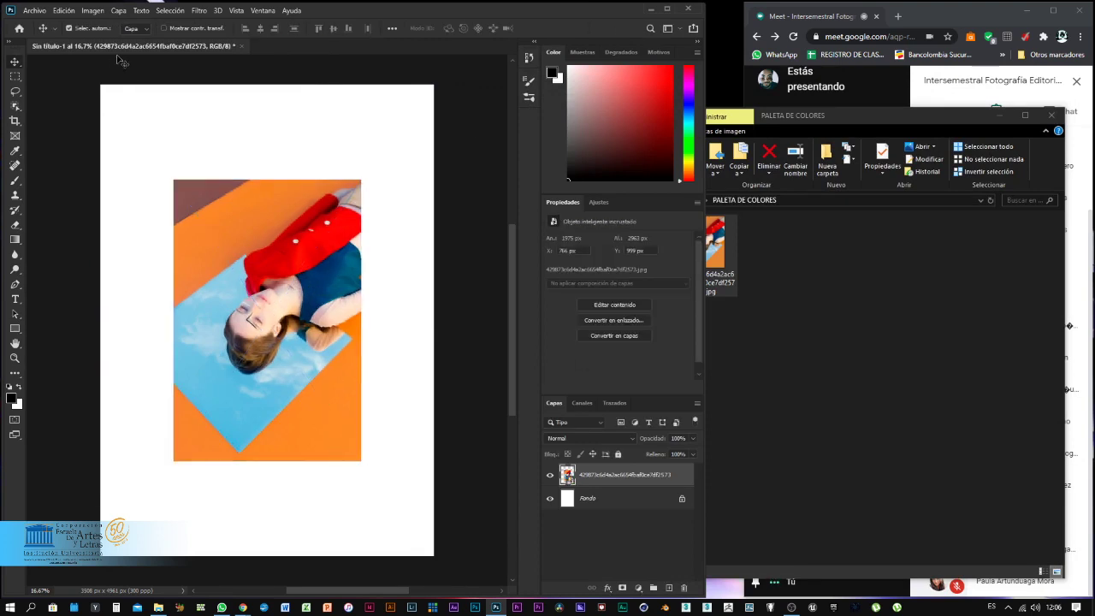
Turn on the transform controls, scale the photo to about 48% and move it into the page's upper-left corner.
{"action": "left_click", "coordinate": [163, 28]}
{"action": "left_click_drag", "start_coordinate": [361, 180], "coordinate": [159, 88]}
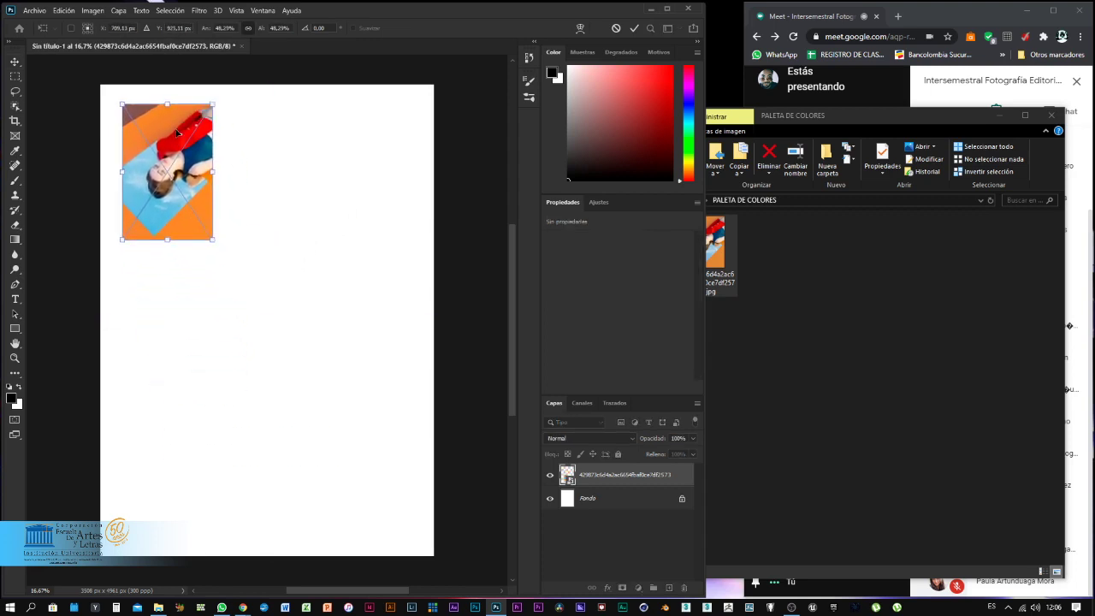
{"action": "left_click", "coordinate": [354, 147]}
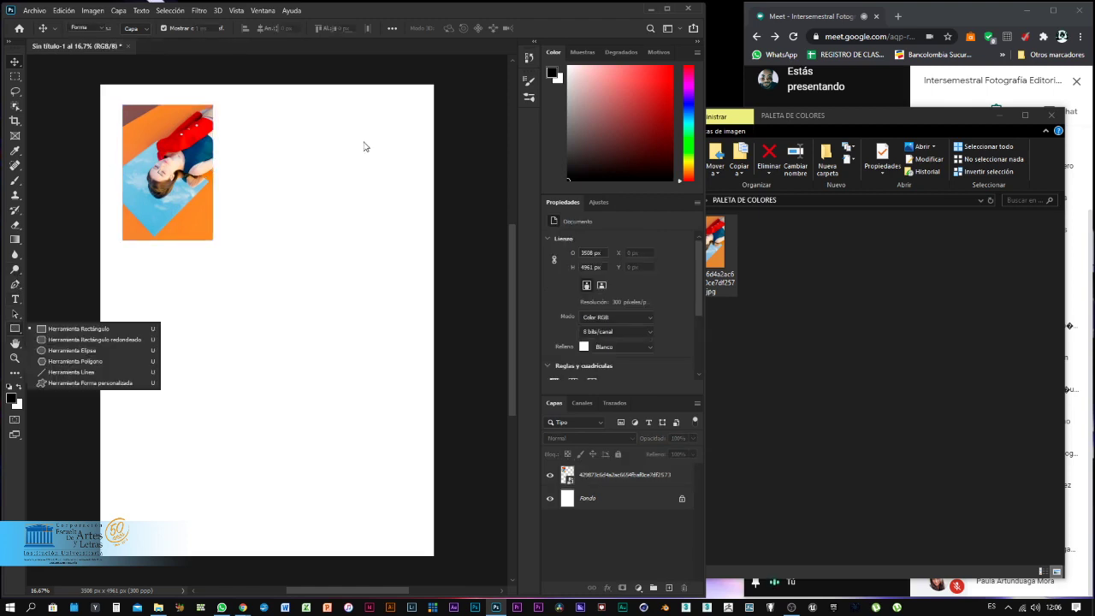
Draw a black square of about 265 × 253 px beside the photo with the Rectangle tool and rasterize its layer.
{"action": "left_click", "coordinate": [15, 328]}
{"action": "left_click", "coordinate": [151, 329]}
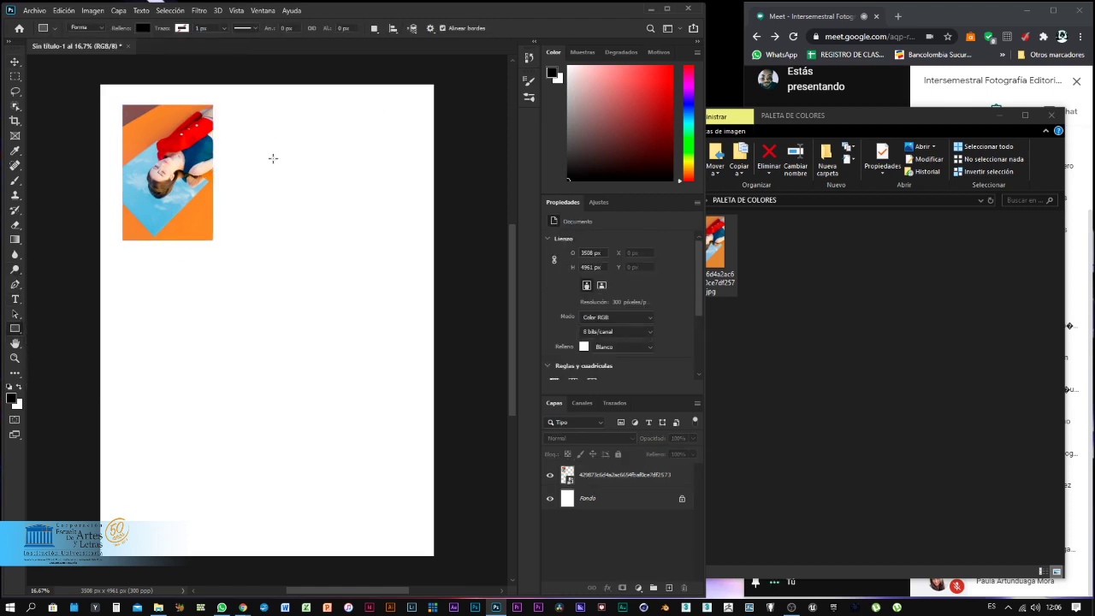
{"action": "mouse_move", "coordinate": [269, 122]}
{"action": "left_mouse_down"}
{"action": "mouse_move", "coordinate": [310, 163]}
{"action": "mouse_move", "coordinate": [269, 122]}
{"action": "left_mouse_up"}
{"action": "key", "text": "v"}
{"action": "right_click", "coordinate": [650, 480]}
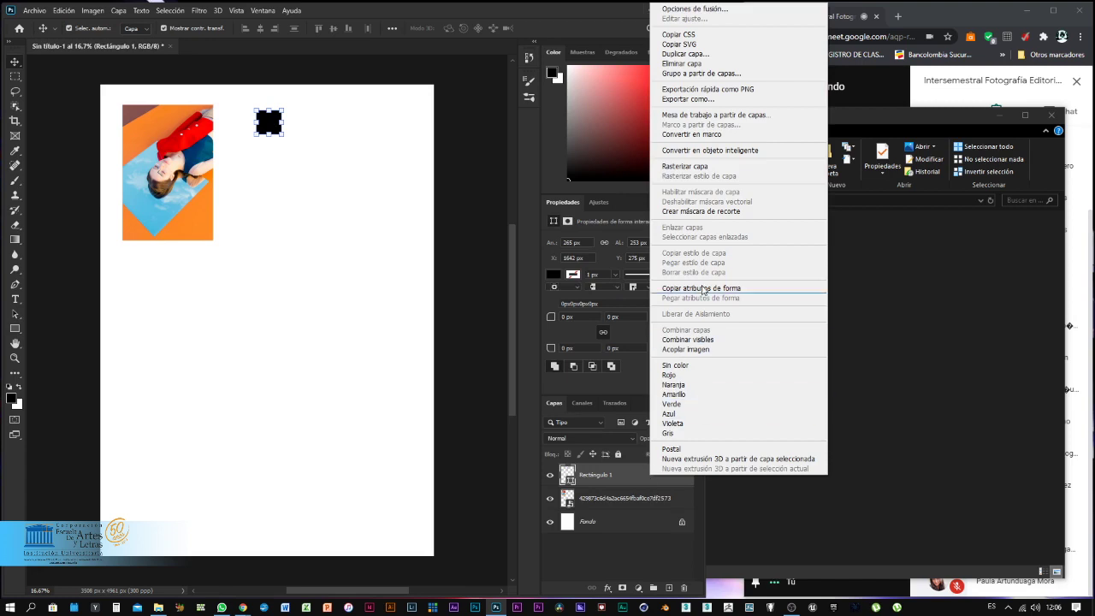
{"action": "left_click", "coordinate": [711, 168]}
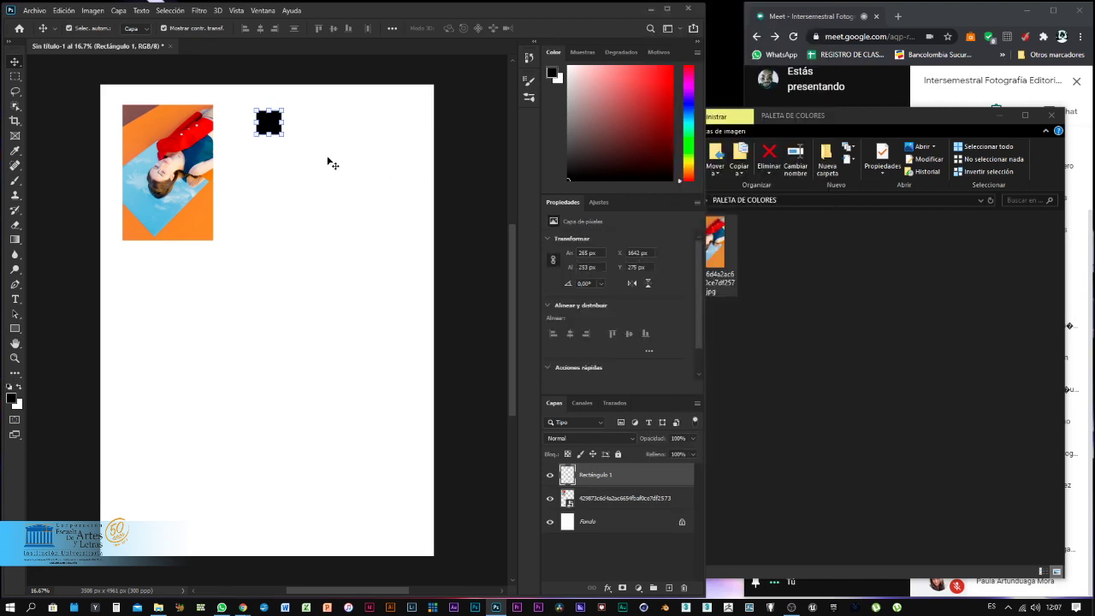
{"action": "left_click", "coordinate": [281, 134]}
{"action": "key", "text": "Escape"}
Show the rulers and place two vertical guides beside the photo, at about 1480 and 2320 px, plus three horizontal guides across it.
{"action": "key", "text": "ctrl+r"}
{"action": "left_click_drag", "start_coordinate": [31, 183], "coordinate": [245, 171]}
{"action": "key", "text": "z"}
{"action": "left_click", "coordinate": [264, 168]}
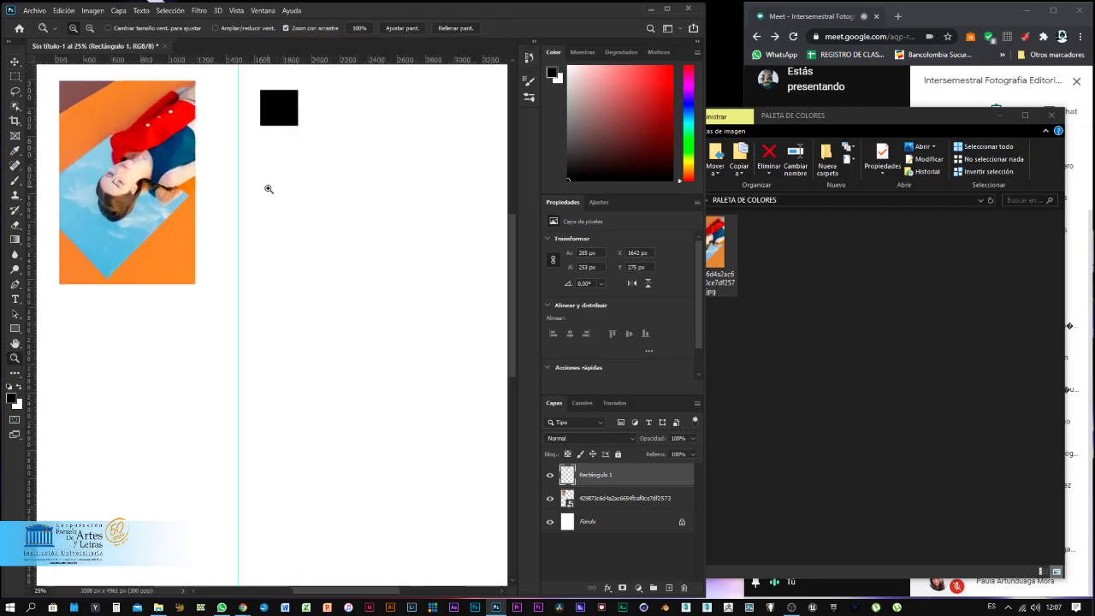
{"action": "key", "text": "v"}
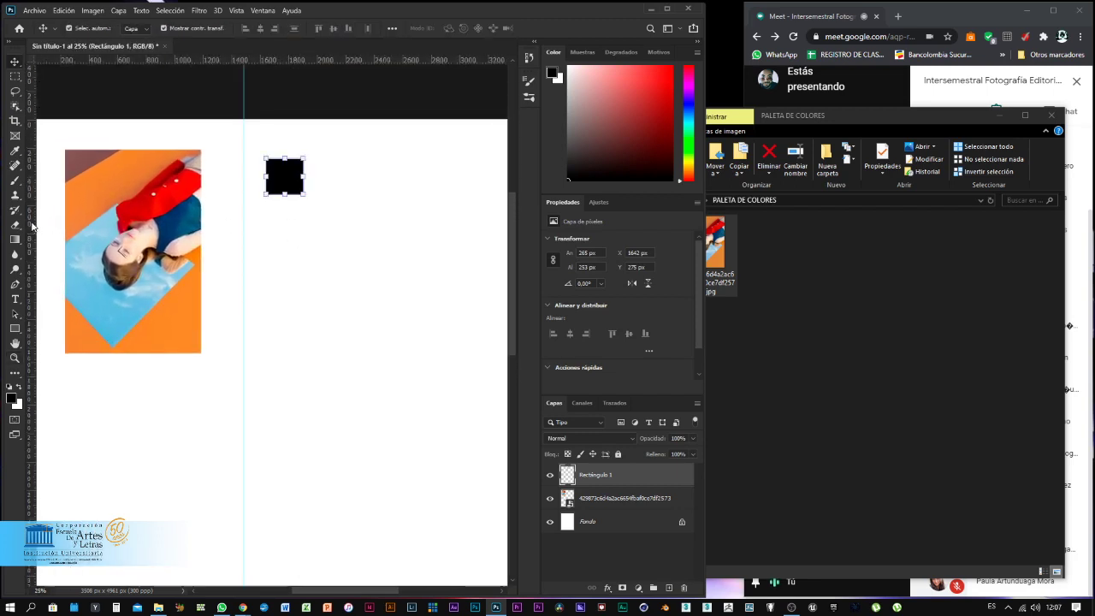
{"action": "left_click_drag", "start_coordinate": [32, 225], "coordinate": [363, 225]}
{"action": "left_click_drag", "start_coordinate": [194, 57], "coordinate": [220, 208]}
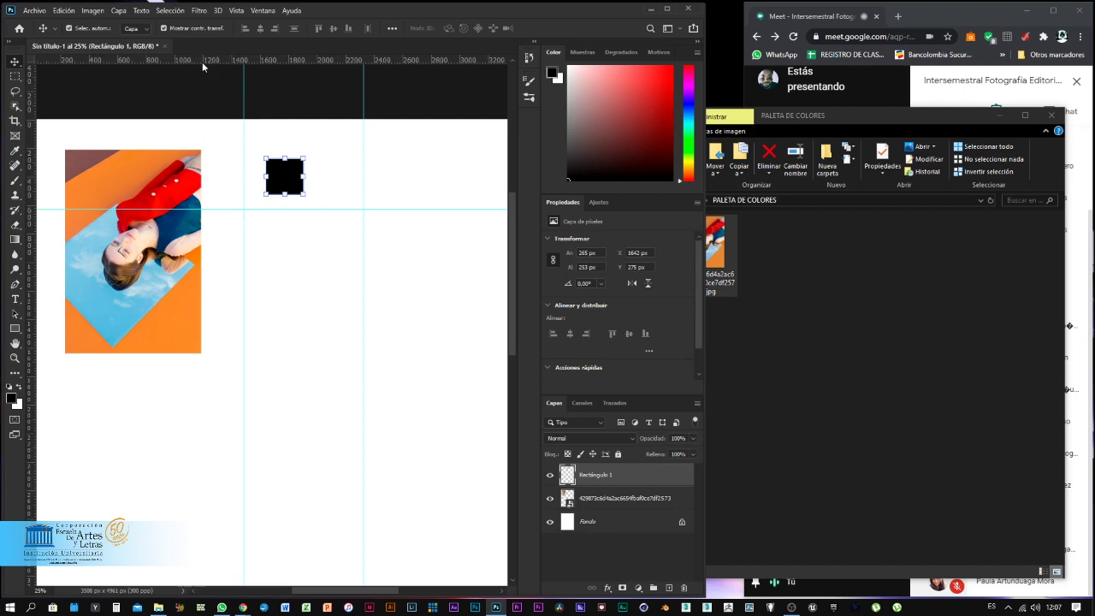
{"action": "left_click_drag", "start_coordinate": [203, 60], "coordinate": [230, 280]}
{"action": "left_click_drag", "start_coordinate": [193, 60], "coordinate": [242, 341]}
Move the black square onto the first vertical and topmost horizontal guides and place a copy at the guide crossing below it.
{"action": "left_click_drag", "start_coordinate": [281, 184], "coordinate": [254, 201]}
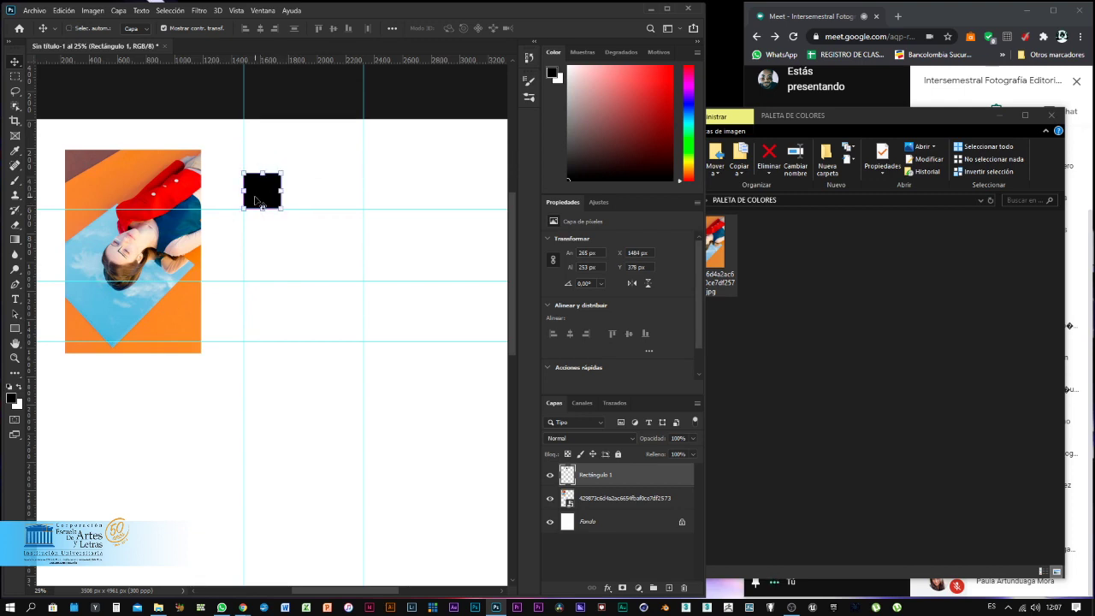
{"action": "left_click", "coordinate": [254, 200], "text": "alt"}
{"action": "left_click_drag", "start_coordinate": [272, 203], "coordinate": [265, 270]}
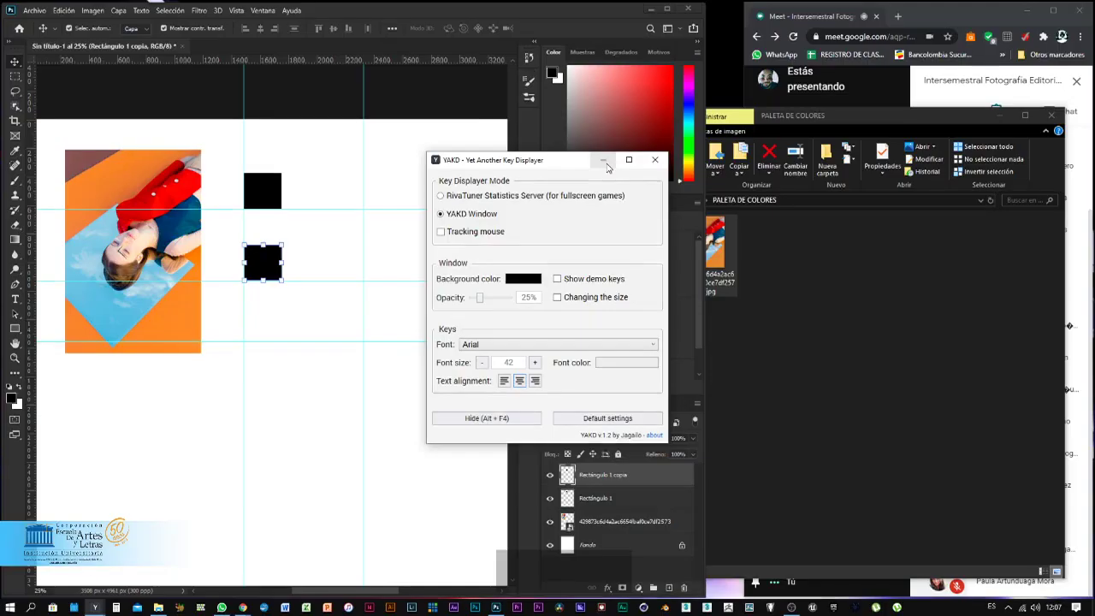
Dismiss the YAKD window and duplicate the black square onto the four remaining guide crossings, forming two columns of three.
{"action": "left_click", "coordinate": [633, 158]}
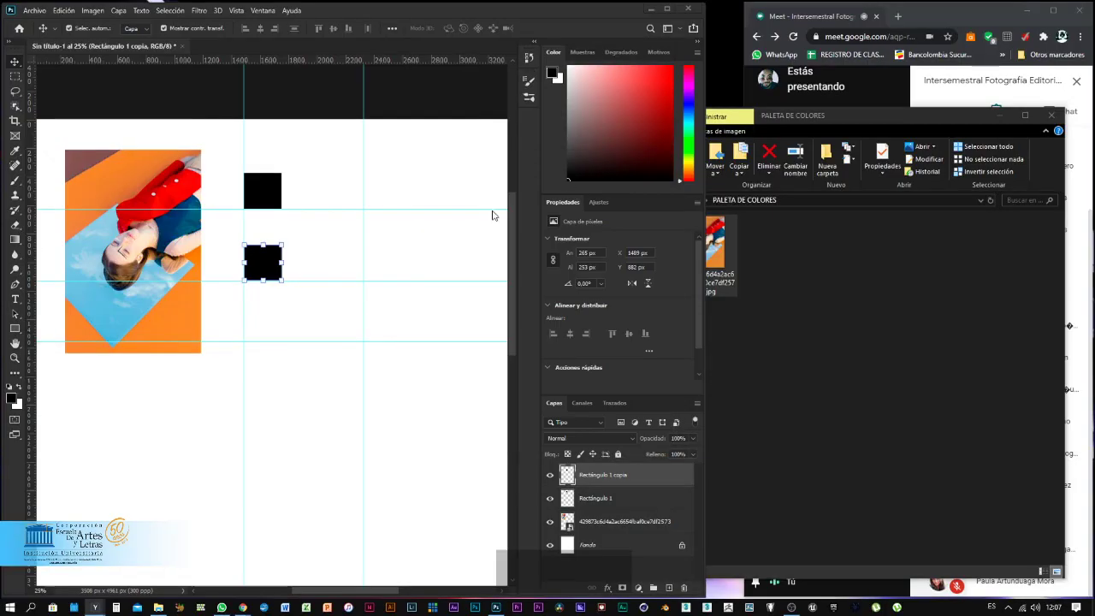
{"action": "left_click", "coordinate": [263, 263]}
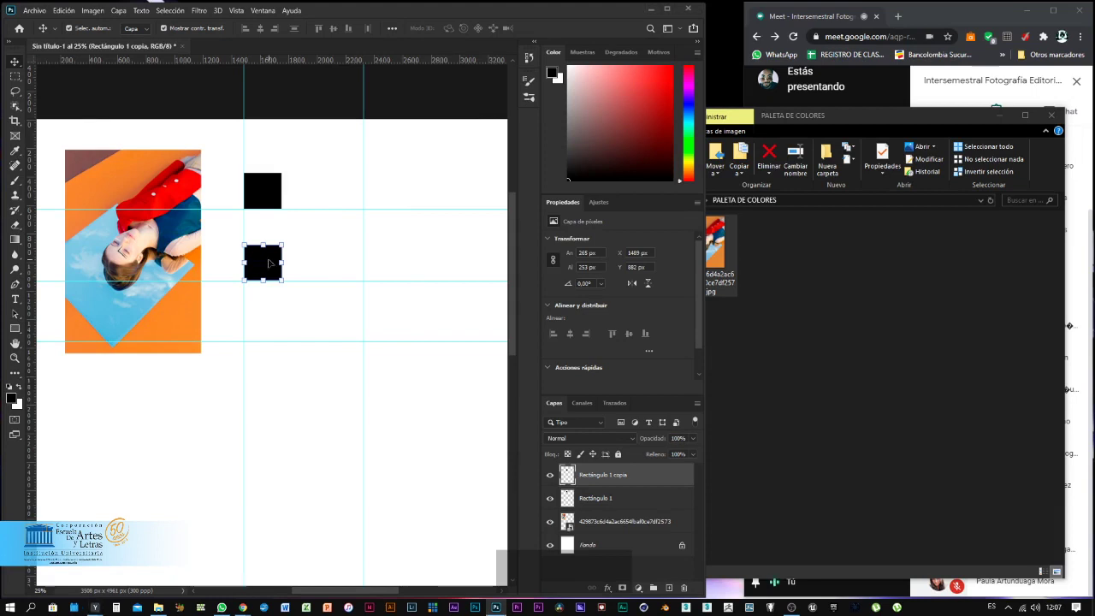
{"action": "key", "text": "ctrl"}
{"action": "key", "text": "ctrl+j"}
{"action": "left_click_drag", "start_coordinate": [270, 272], "coordinate": [391, 335]}
{"action": "key", "text": "ctrl+j"}
{"action": "key", "text": "ctrl+j"}
{"action": "key", "text": "ctrl+j"}
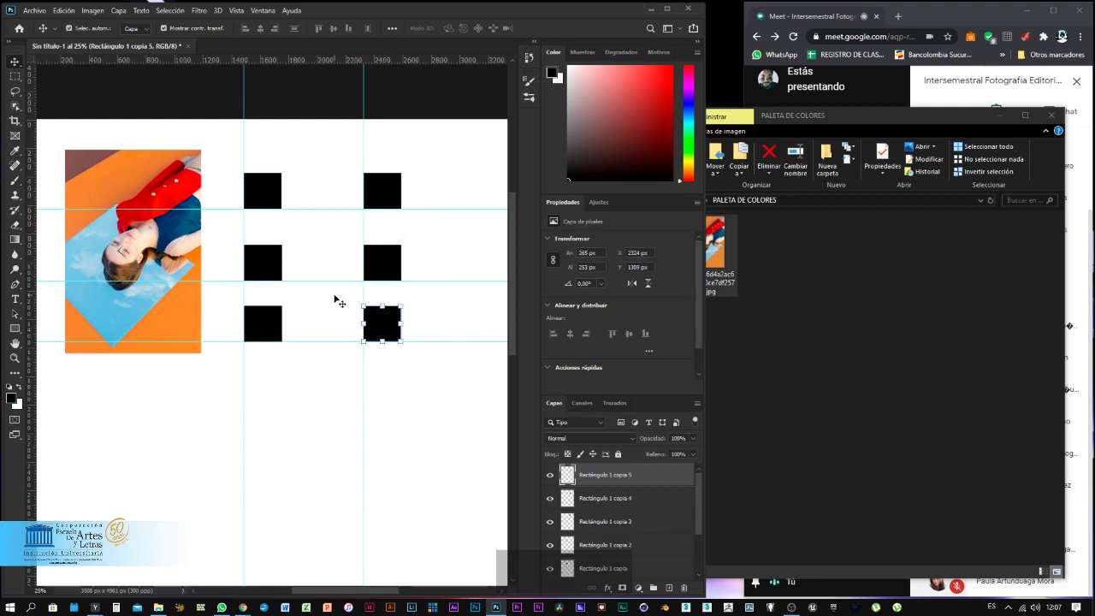
{"action": "left_click", "coordinate": [301, 163]}
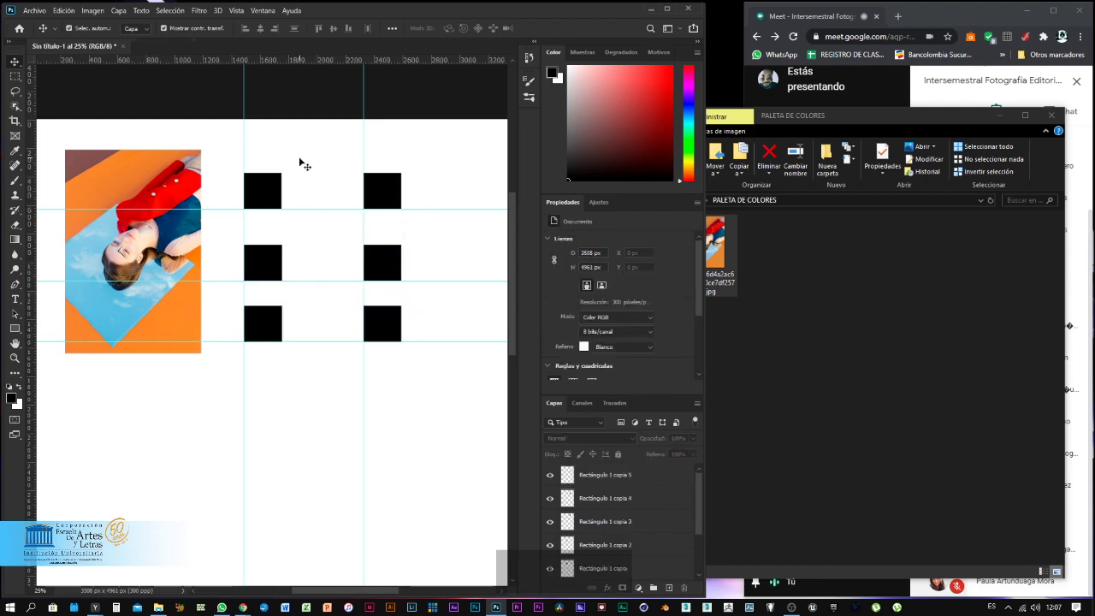
Sample the brownish tone (#785553) in the photo's upper-left corner with the Eyedropper as the foreground colour.
{"action": "left_click", "coordinate": [160, 182]}
{"action": "key", "text": "z"}
{"action": "left_click", "coordinate": [163, 183]}
{"action": "left_click_drag", "start_coordinate": [181, 242], "coordinate": [253, 240]}
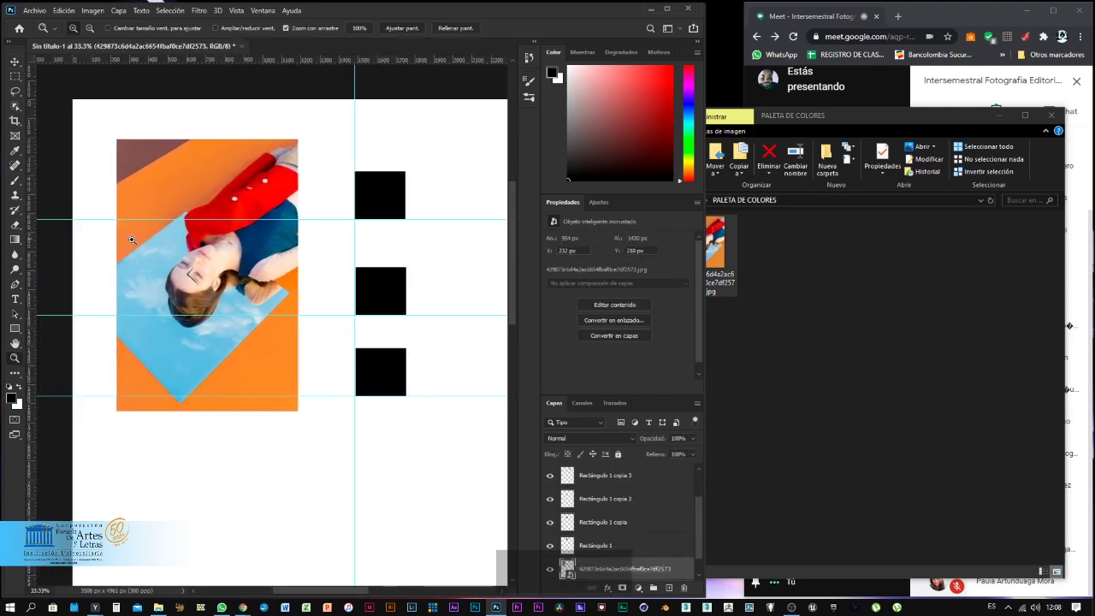
{"action": "left_click", "coordinate": [14, 152]}
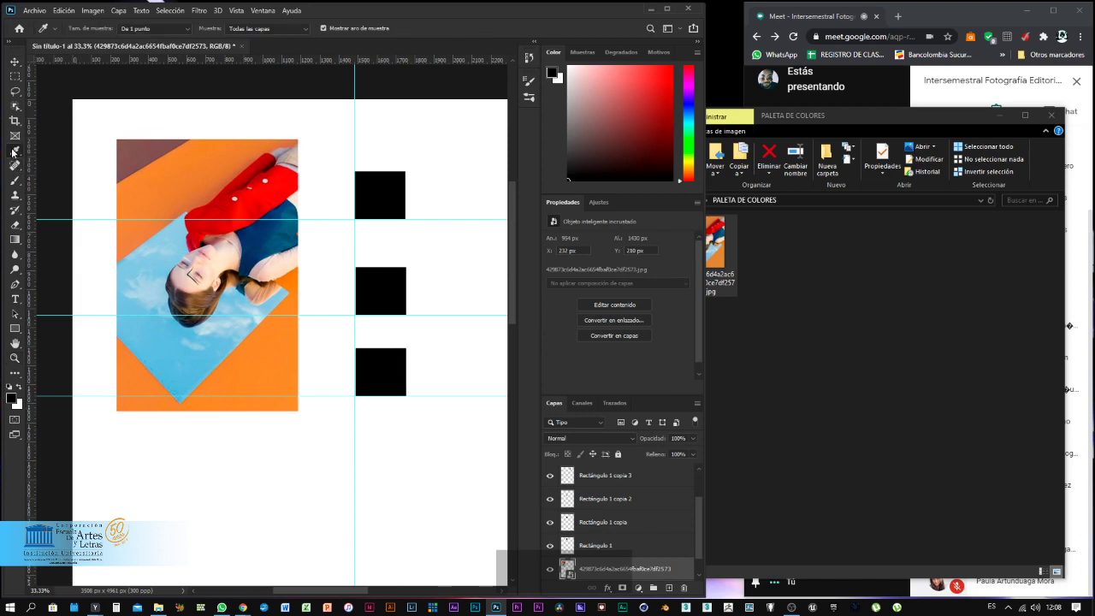
{"action": "left_click", "coordinate": [130, 151]}
{"action": "left_click", "coordinate": [13, 399]}
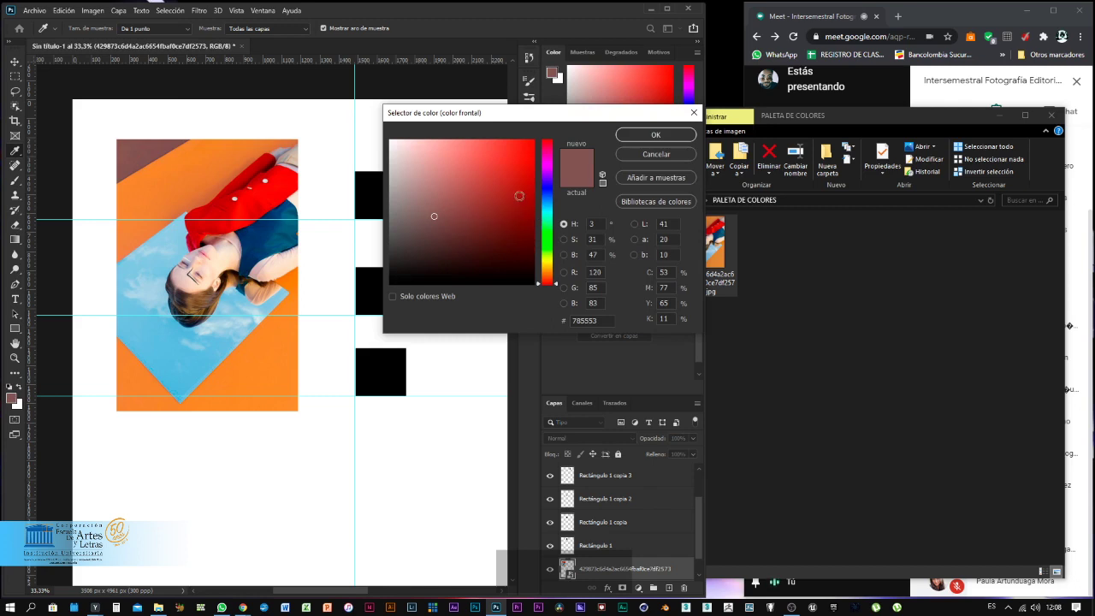
{"action": "left_click", "coordinate": [638, 136]}
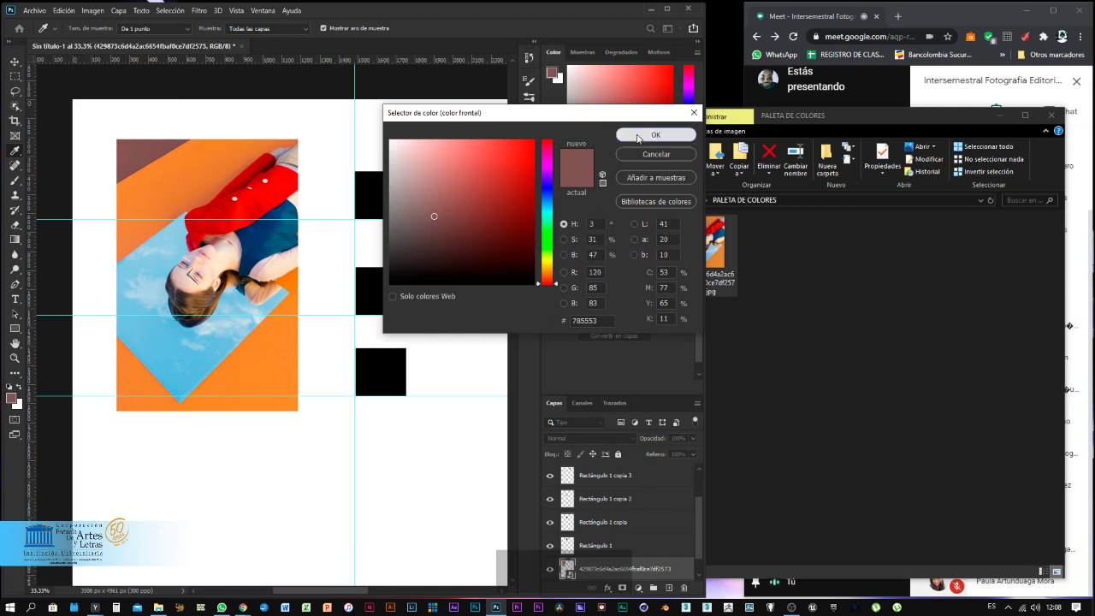
Fill the topmost square of the first column with the sampled brown using the Paint Bucket.
{"action": "left_click", "coordinate": [15, 240]}
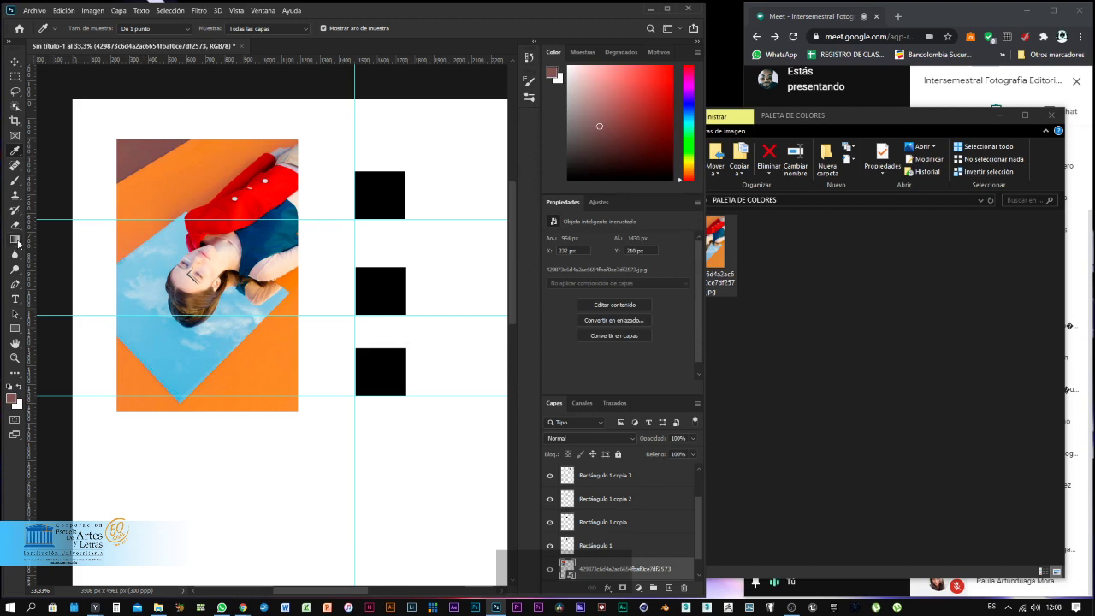
{"action": "left_click", "coordinate": [68, 251]}
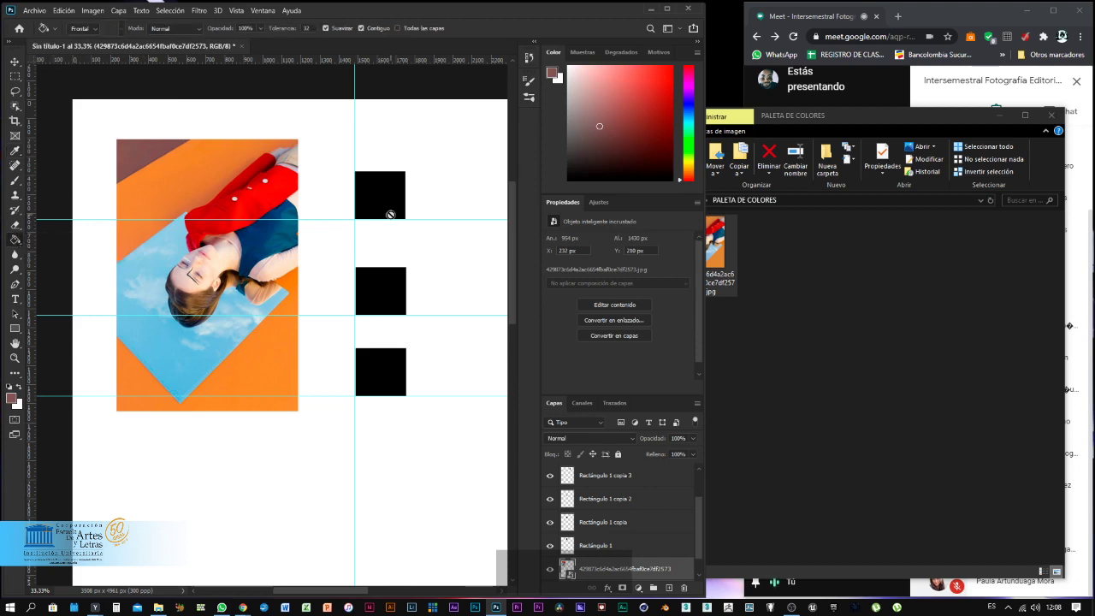
{"action": "key", "text": "v"}
{"action": "left_click", "coordinate": [393, 203]}
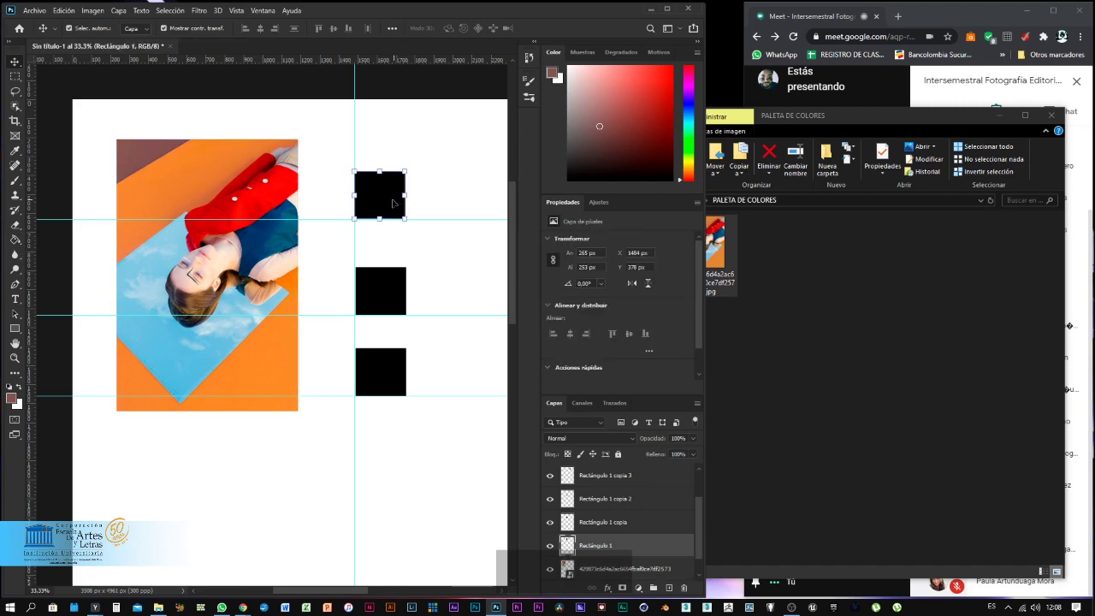
{"action": "left_click", "coordinate": [15, 240]}
{"action": "left_click", "coordinate": [371, 189]}
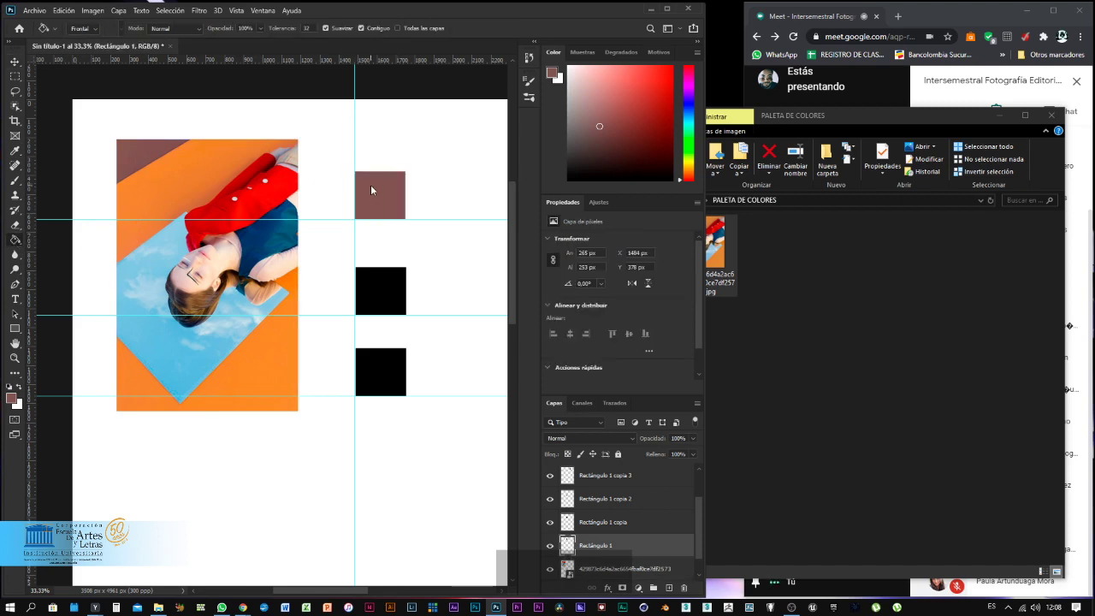
Add the placeholder text "Lorem Ipsum" at 10 pt beside the brown swatch.
{"action": "left_click_drag", "start_coordinate": [370, 218], "coordinate": [289, 219]}
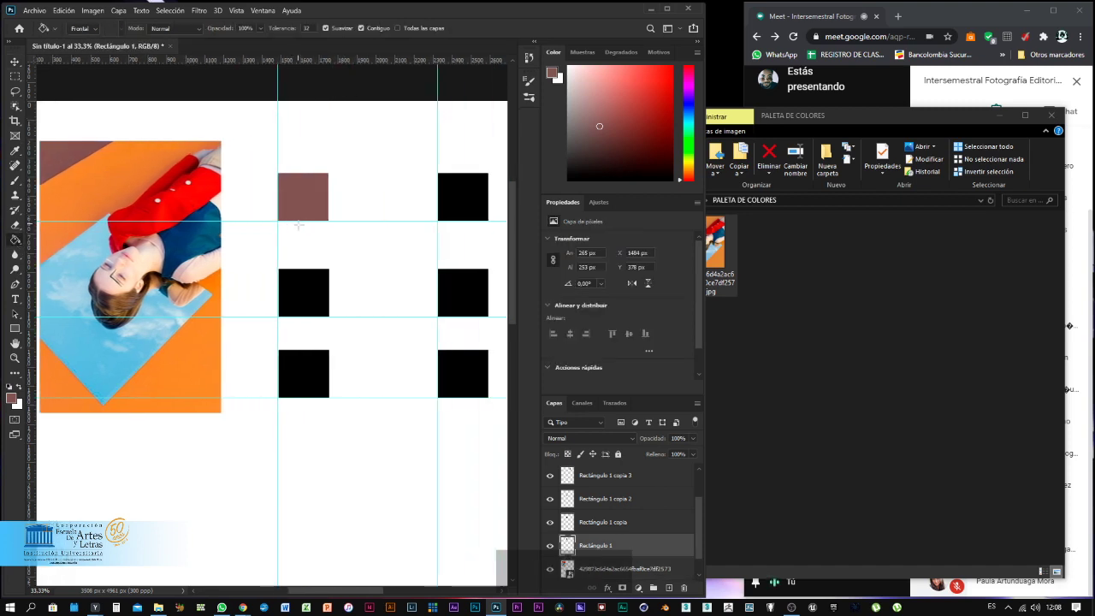
{"action": "key", "text": "t"}
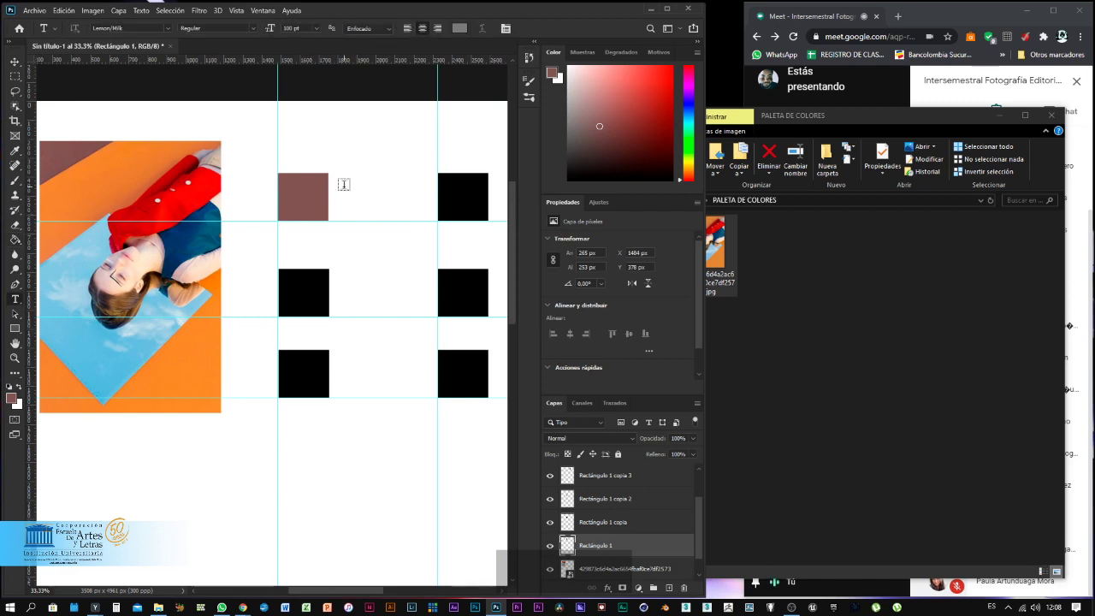
{"action": "left_click", "coordinate": [337, 182]}
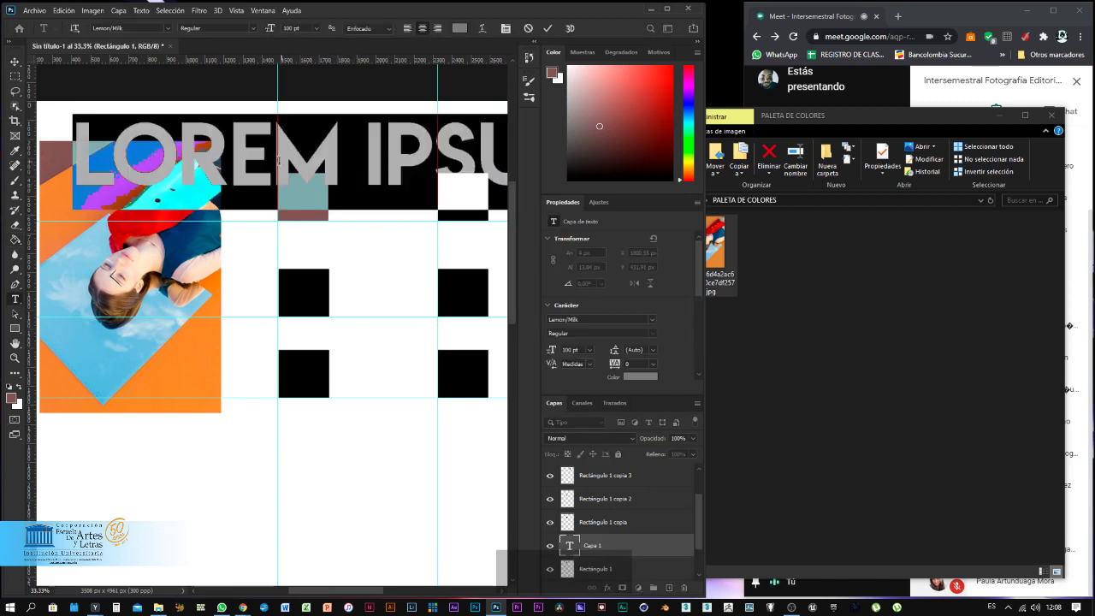
{"action": "left_click", "coordinate": [314, 33]}
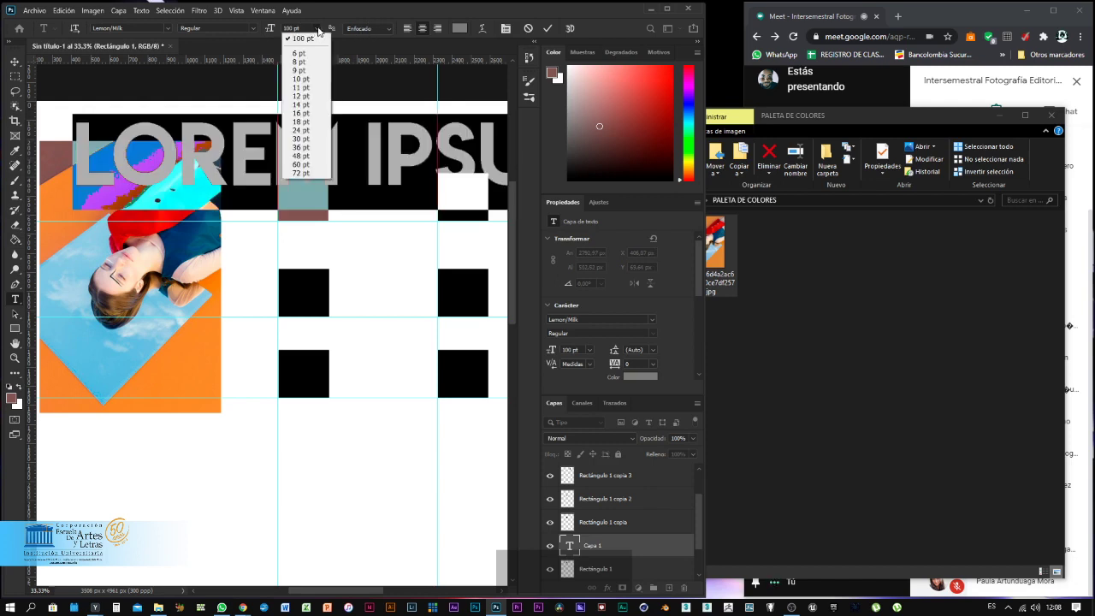
{"action": "left_click", "coordinate": [300, 78]}
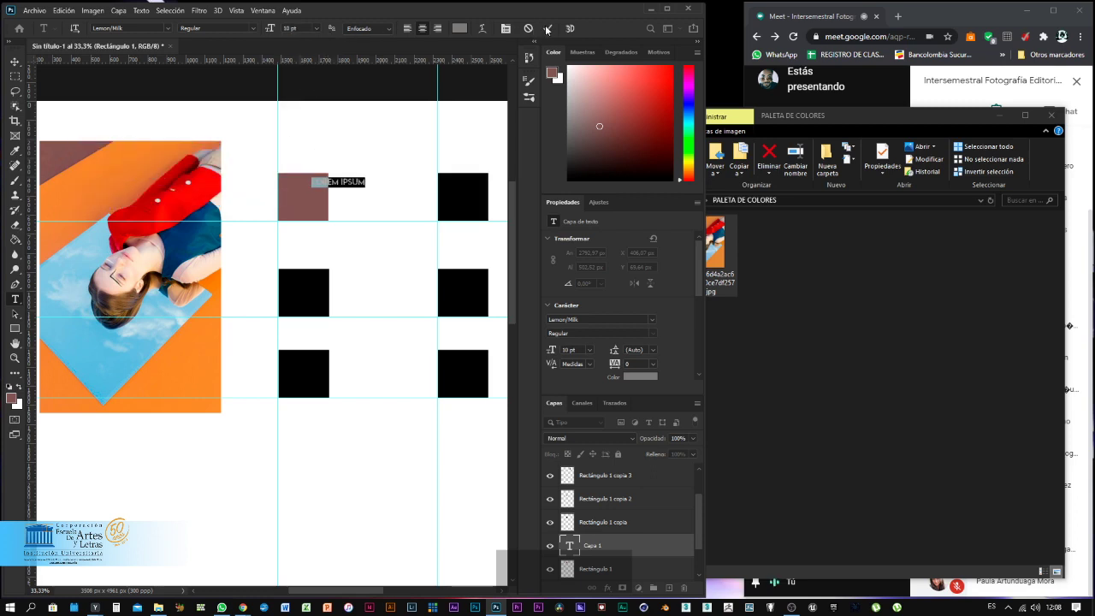
{"action": "left_click", "coordinate": [549, 30]}
{"action": "key", "text": "v"}
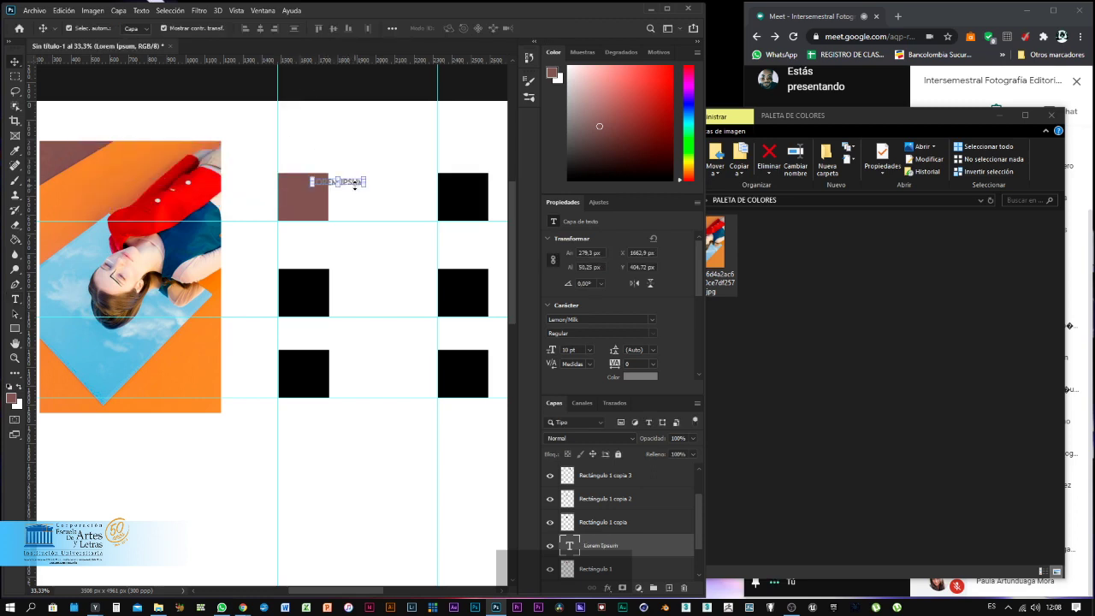
Move the placeholder text into the white space just right of the brown swatch, near its upper edge.
{"action": "mouse_move", "coordinate": [353, 187]}
{"action": "left_mouse_down"}
{"action": "mouse_move", "coordinate": [381, 181]}
{"action": "mouse_move", "coordinate": [354, 200]}
{"action": "mouse_move", "coordinate": [357, 173]}
{"action": "mouse_move", "coordinate": [350, 181]}
{"action": "left_mouse_up"}
{"action": "key", "text": "z"}
{"action": "left_click", "coordinate": [361, 188]}
{"action": "left_click", "coordinate": [356, 202]}
{"action": "key", "text": "v"}
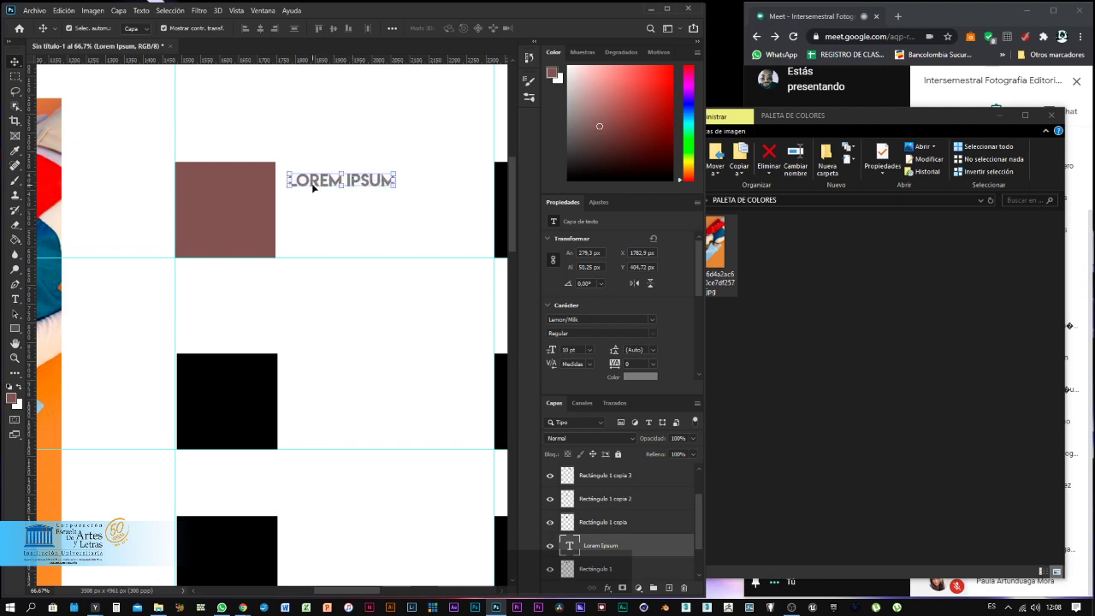
{"action": "left_click", "coordinate": [354, 179]}
{"action": "left_click_drag", "start_coordinate": [369, 183], "coordinate": [377, 183]}
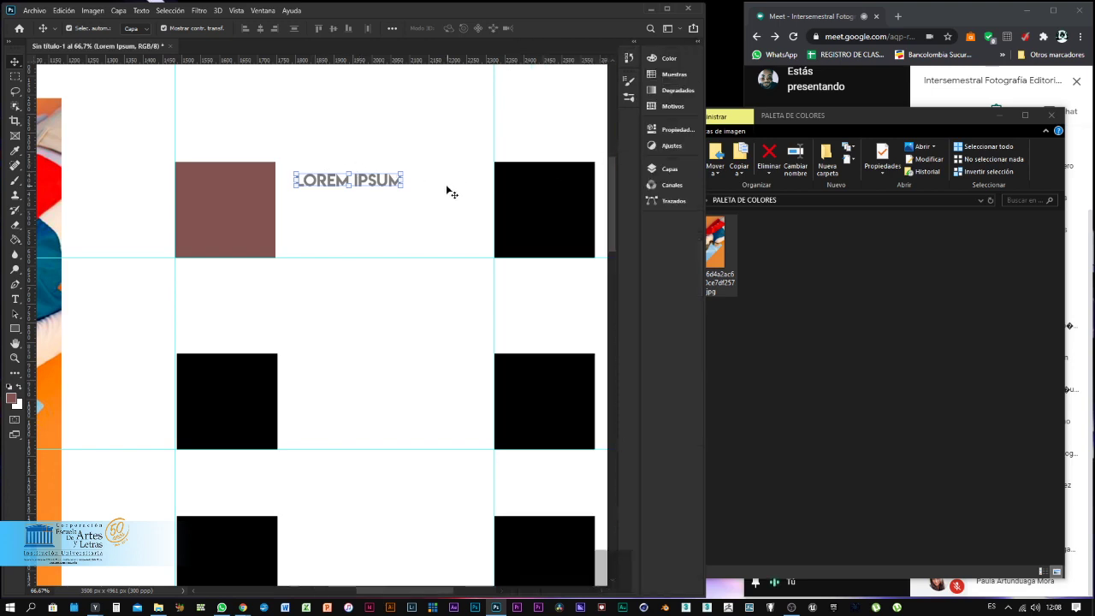
{"action": "key", "text": "space"}
{"action": "left_click_drag", "start_coordinate": [447, 191], "coordinate": [369, 196]}
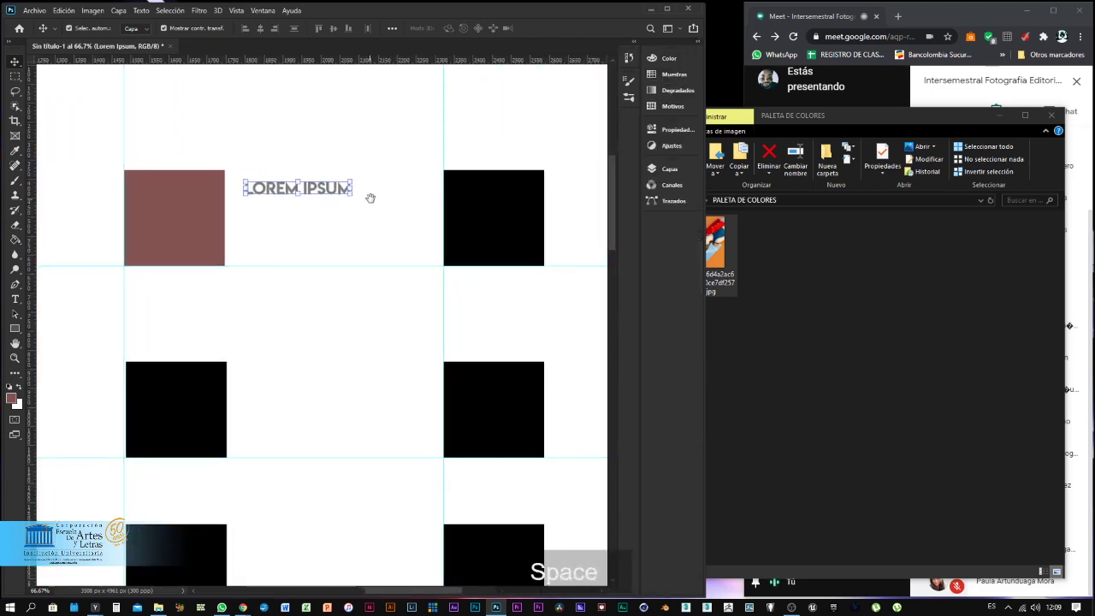
{"action": "left_click", "coordinate": [299, 165]}
{"action": "left_click", "coordinate": [291, 192]}
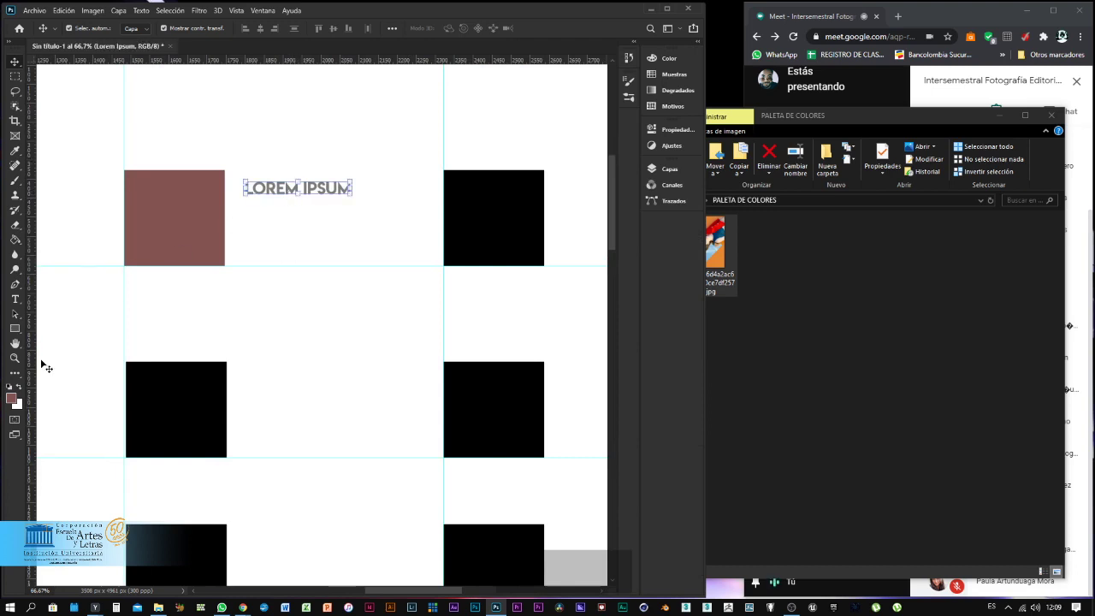
{"action": "left_click", "coordinate": [12, 398]}
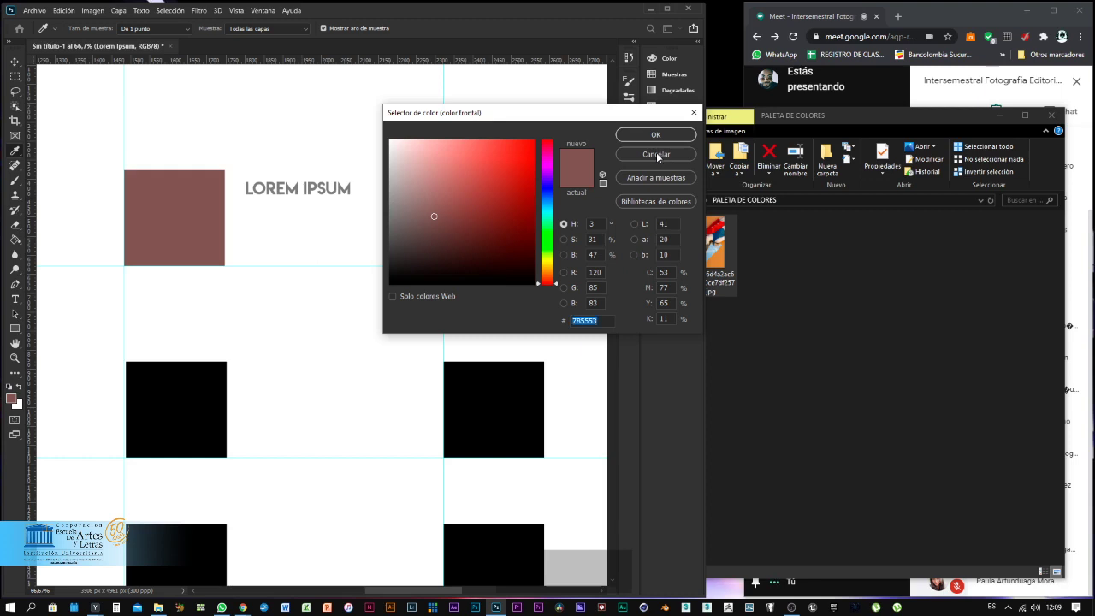
{"action": "left_click", "coordinate": [655, 153]}
Open the placeholder text's colour for editing and divide 255 by 2 in the Calculator to find the middle grey value.
{"action": "double_click", "coordinate": [309, 190]}
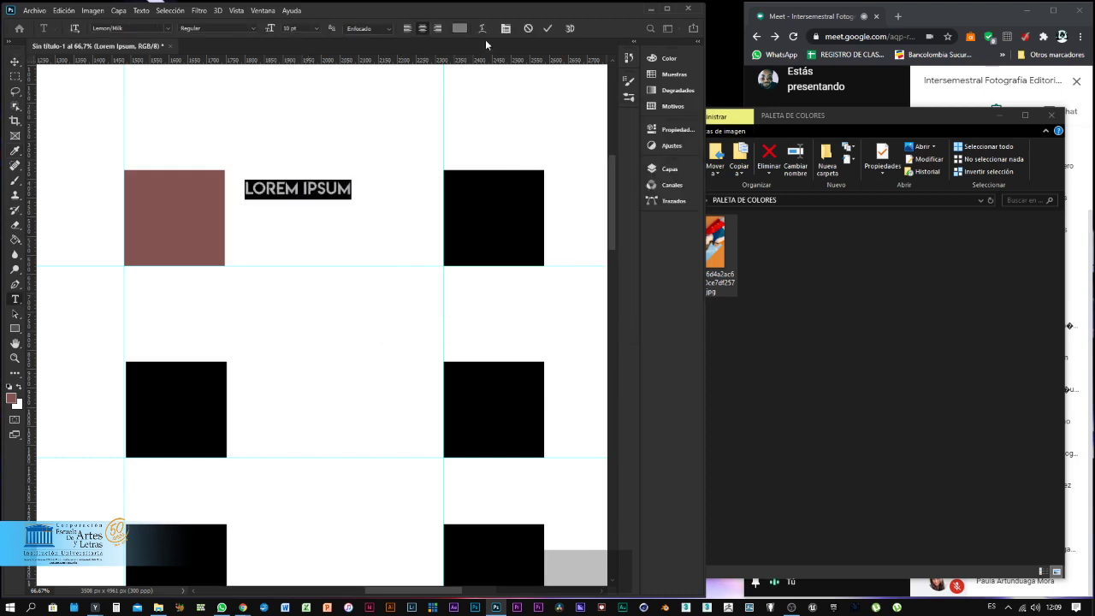
{"action": "left_click", "coordinate": [460, 28]}
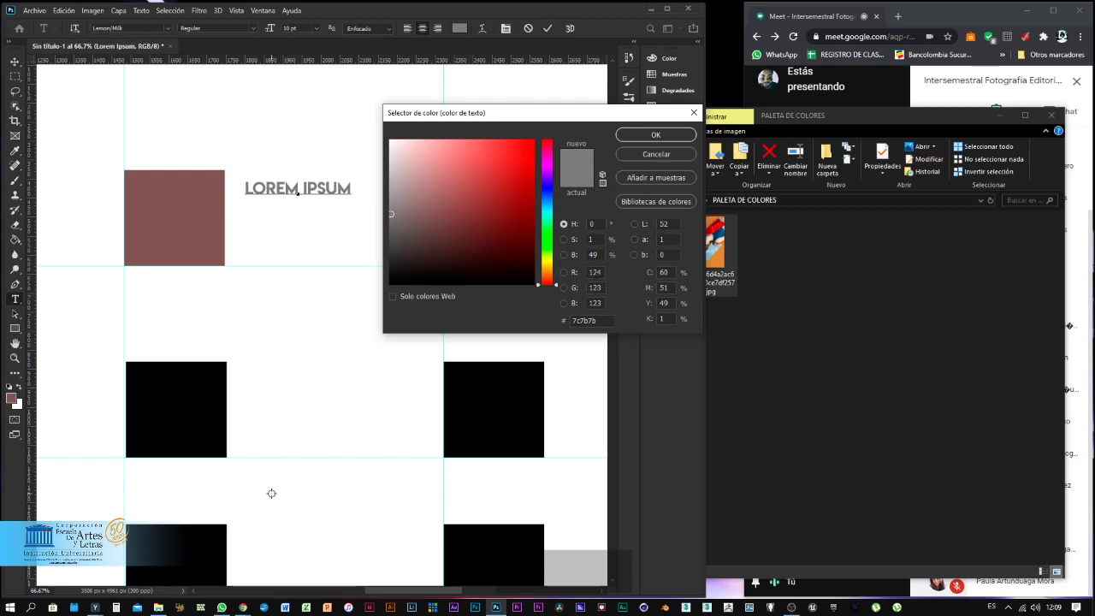
{"action": "left_click", "coordinate": [117, 607]}
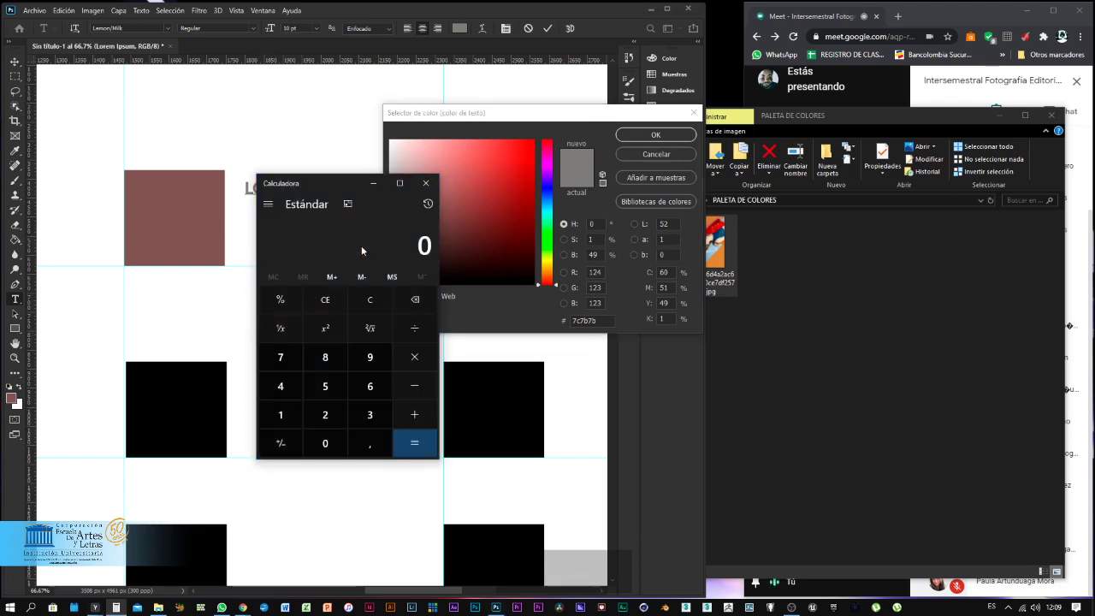
{"action": "left_click_drag", "start_coordinate": [333, 179], "coordinate": [248, 183]}
{"action": "left_click", "coordinate": [240, 416]}
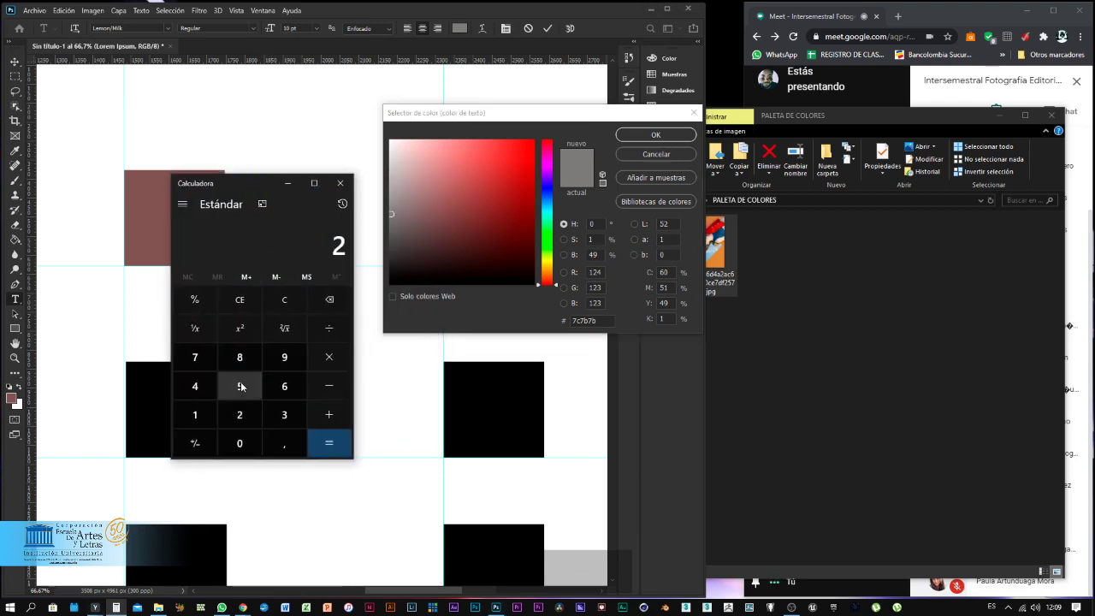
{"action": "left_click", "coordinate": [239, 385]}
{"action": "left_click", "coordinate": [239, 386]}
{"action": "left_click", "coordinate": [333, 330]}
{"action": "left_click", "coordinate": [239, 415]}
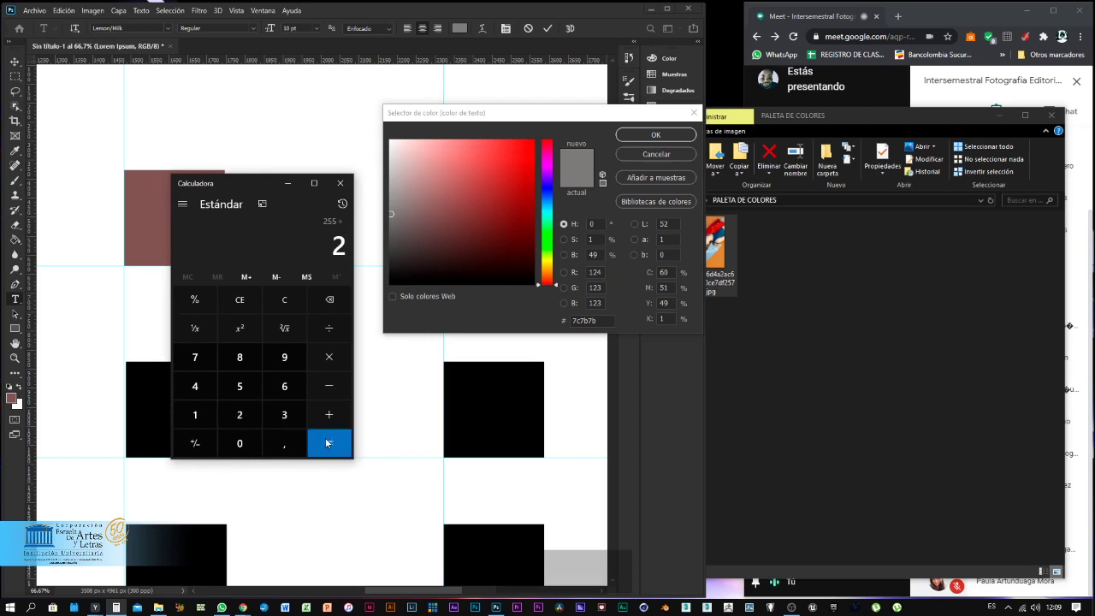
{"action": "left_click", "coordinate": [329, 443]}
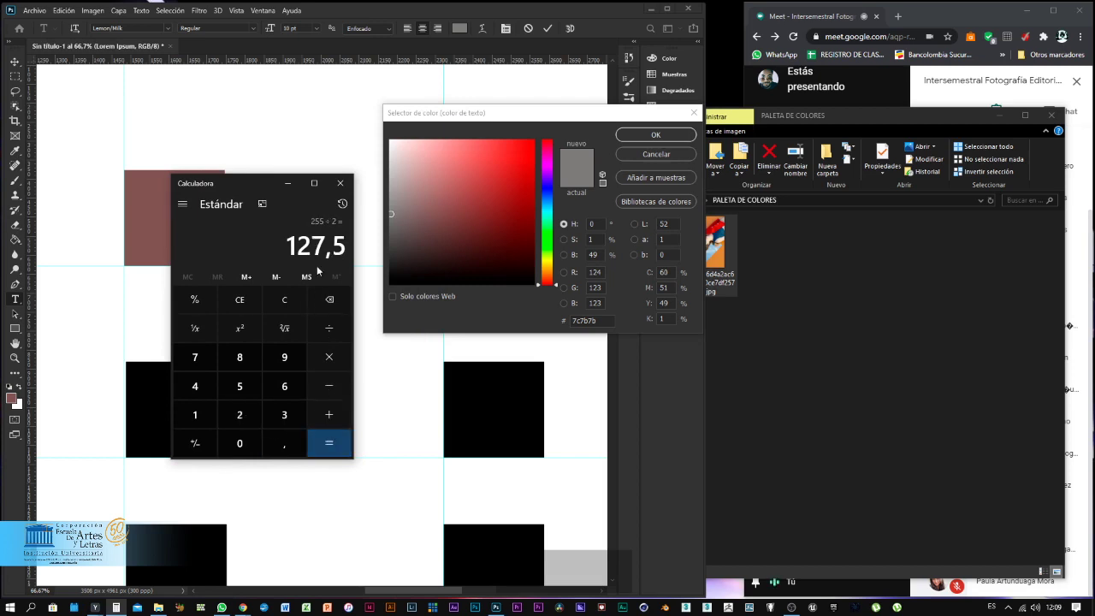
{"action": "left_click", "coordinate": [340, 185]}
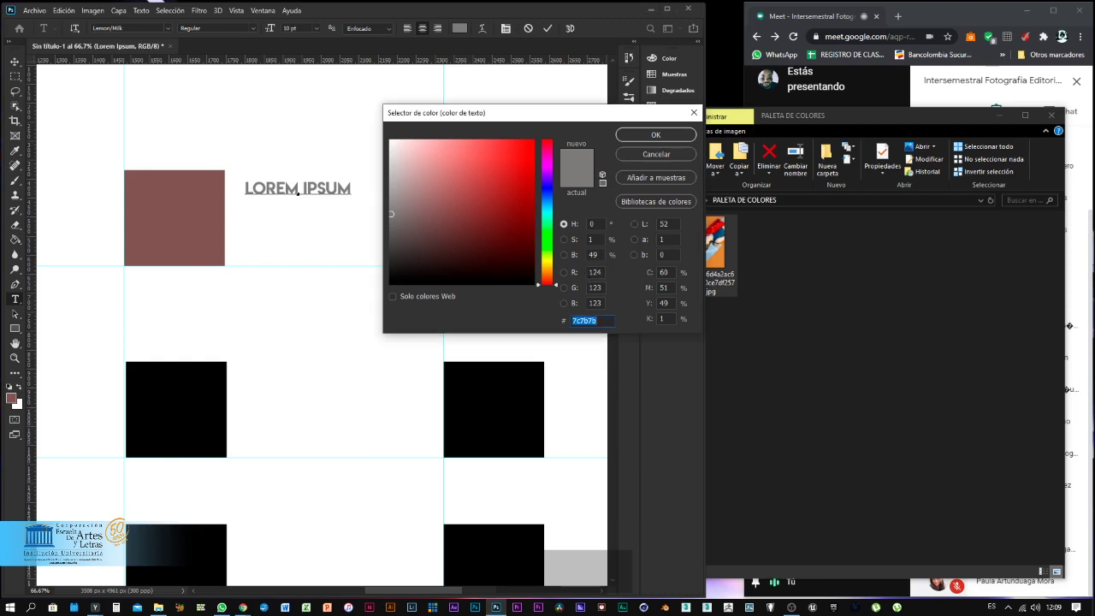
Set the placeholder text's colour to a neutral grey of RGB 128, 128, 128 and commit the text edit.
{"action": "key", "text": "Tab"}
{"action": "type", "text": "128"}
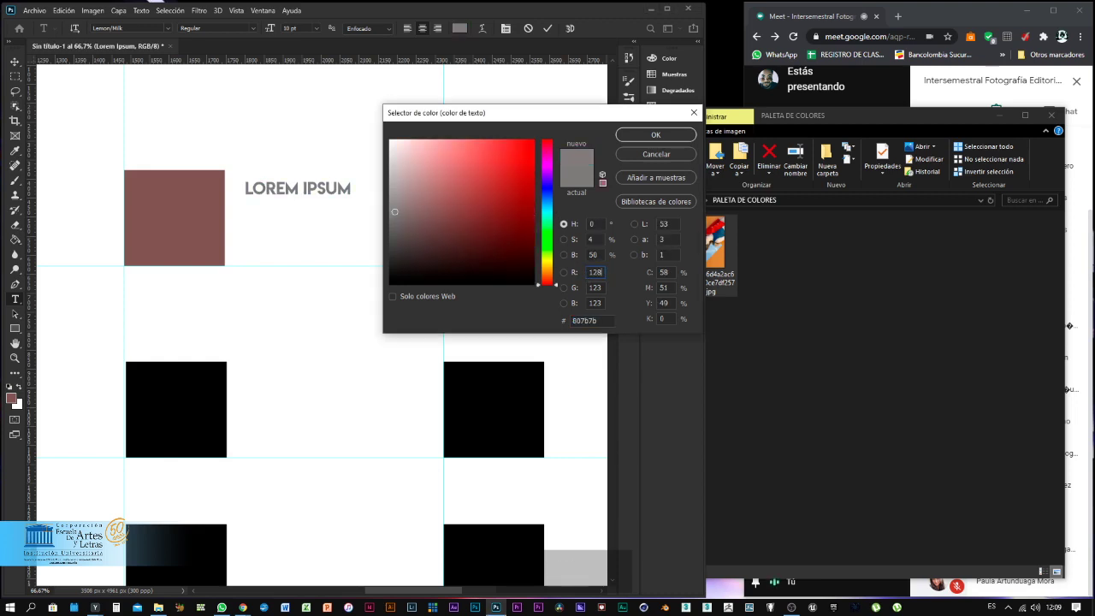
{"action": "key", "text": "Tab"}
{"action": "type", "text": "128"}
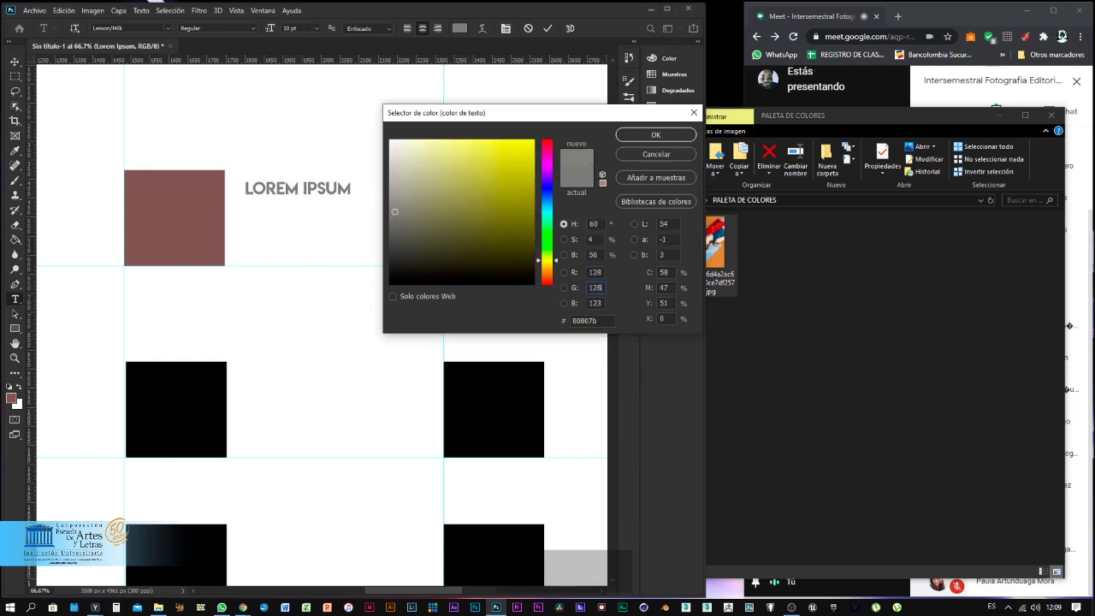
{"action": "key", "text": "Tab"}
{"action": "type", "text": "128"}
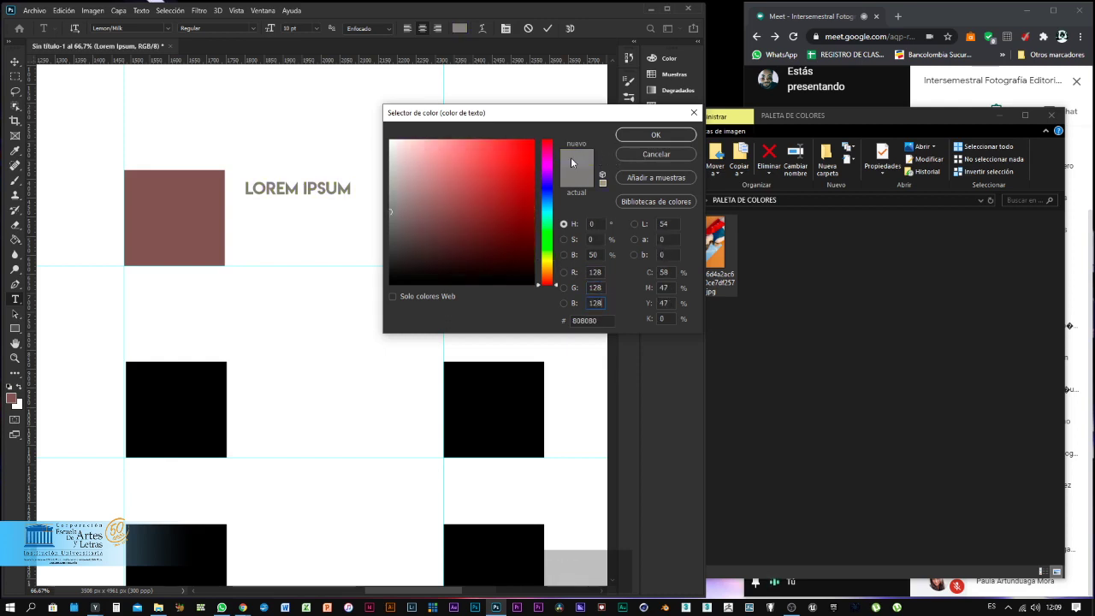
{"action": "key", "text": "ctrl+a"}
{"action": "left_click_drag", "start_coordinate": [582, 119], "coordinate": [577, 134]}
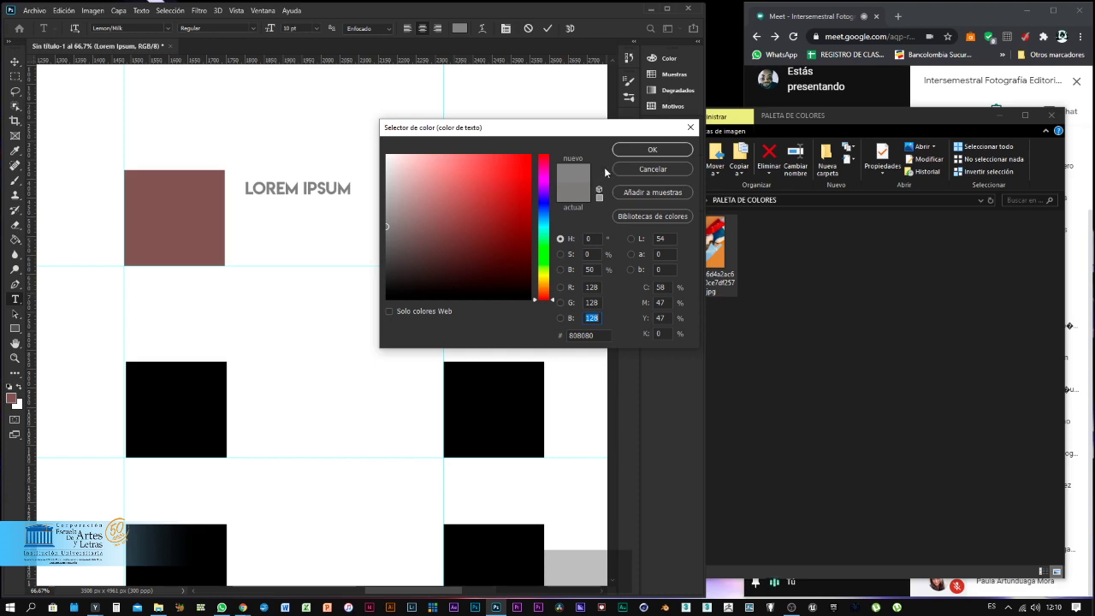
{"action": "left_click", "coordinate": [650, 150]}
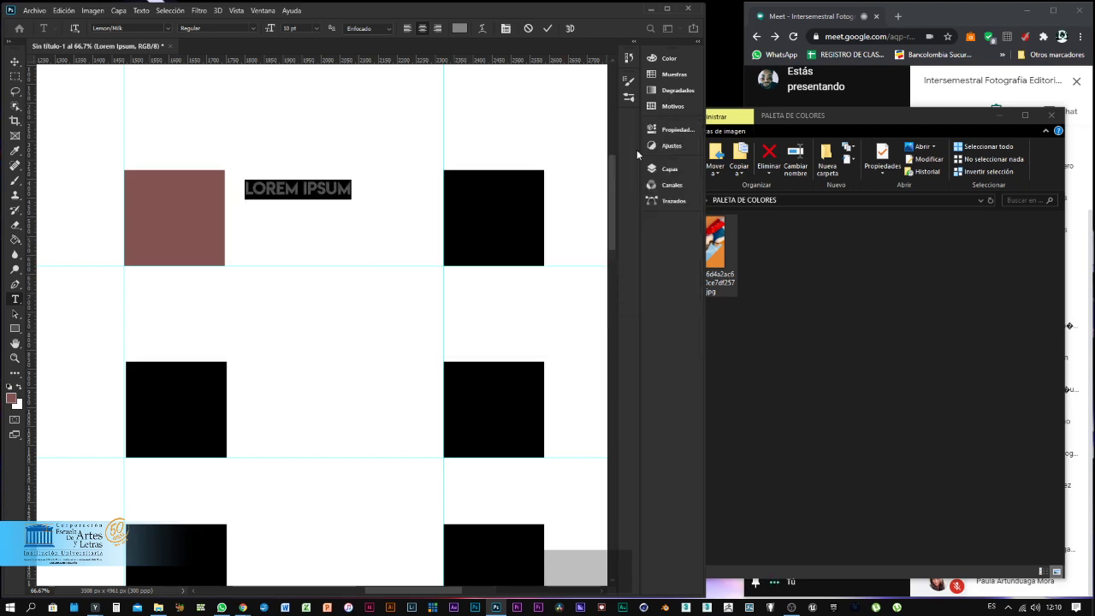
{"action": "left_click", "coordinate": [547, 28]}
Shift the placeholder text slightly farther right, away from the brown swatch.
{"action": "key", "text": "v"}
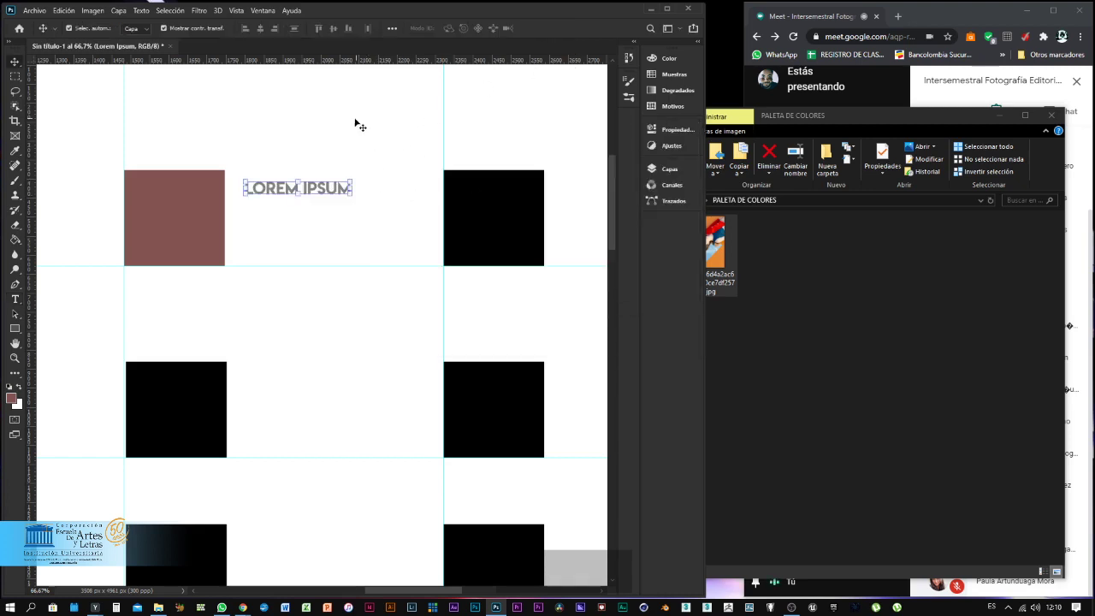
{"action": "left_click", "coordinate": [338, 141]}
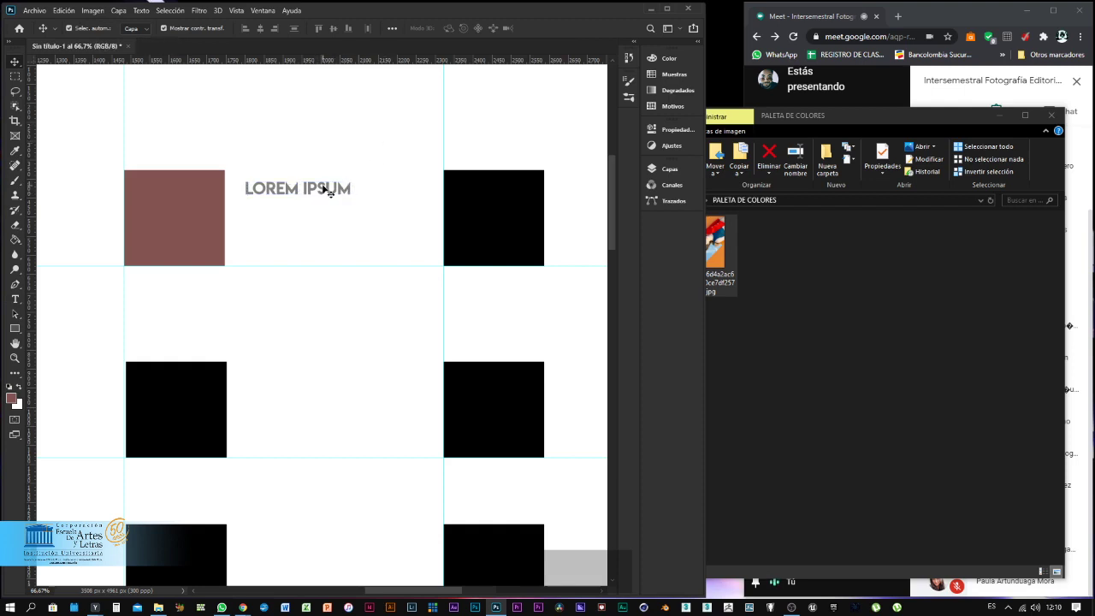
{"action": "left_click_drag", "start_coordinate": [325, 186], "coordinate": [332, 186]}
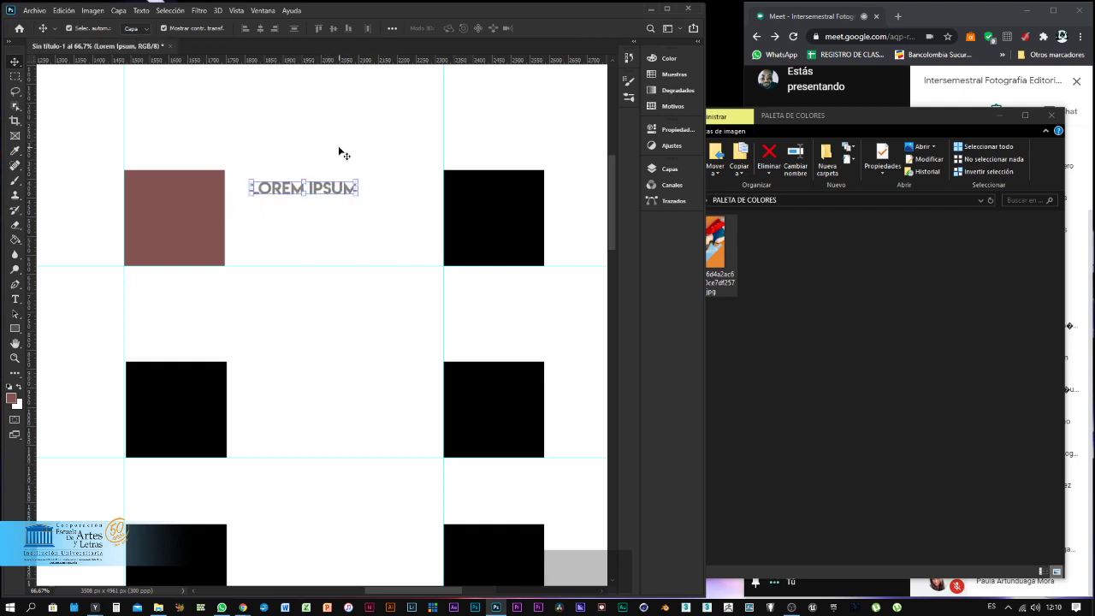
Copy the foreground colour's hex code 785553 and switch the keyboard input language to Italian.
{"action": "left_click", "coordinate": [12, 398]}
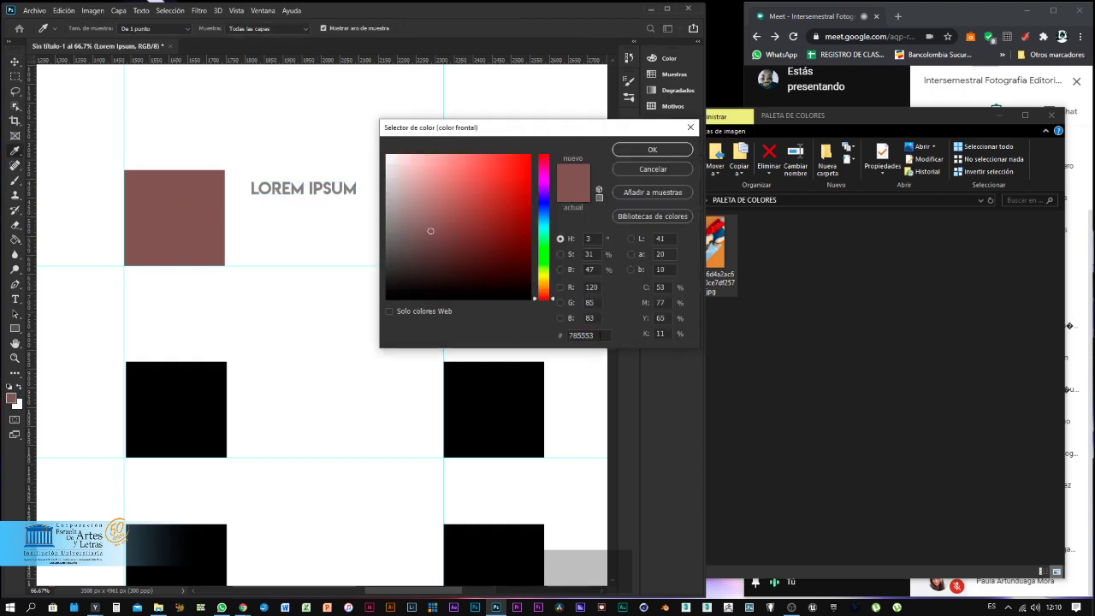
{"action": "left_click_drag", "start_coordinate": [594, 335], "coordinate": [566, 336]}
{"action": "key", "text": "super+space"}
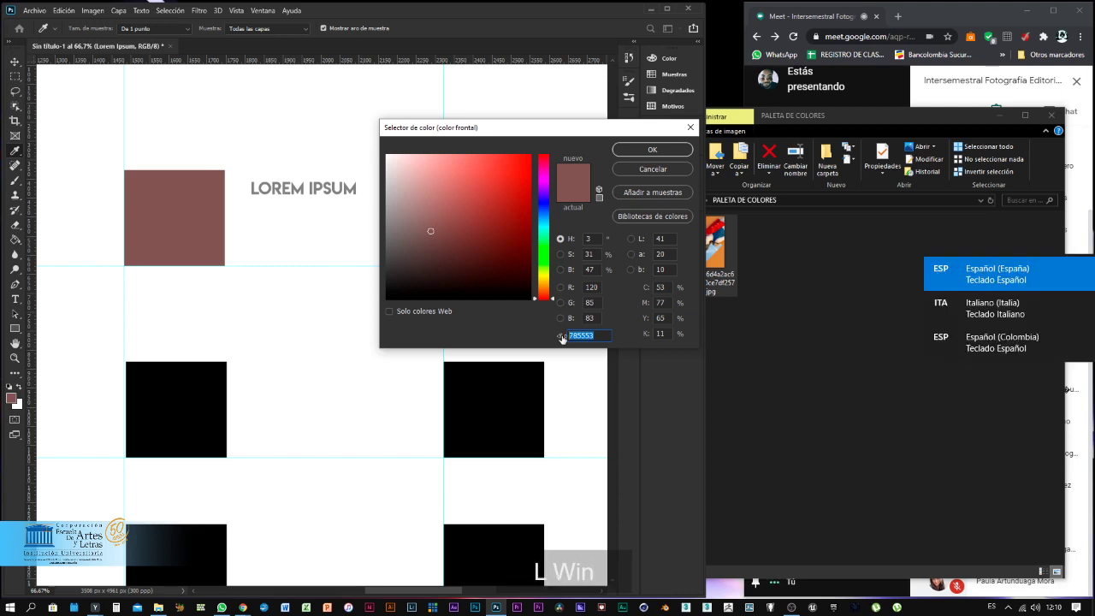
{"action": "key", "text": "super+space"}
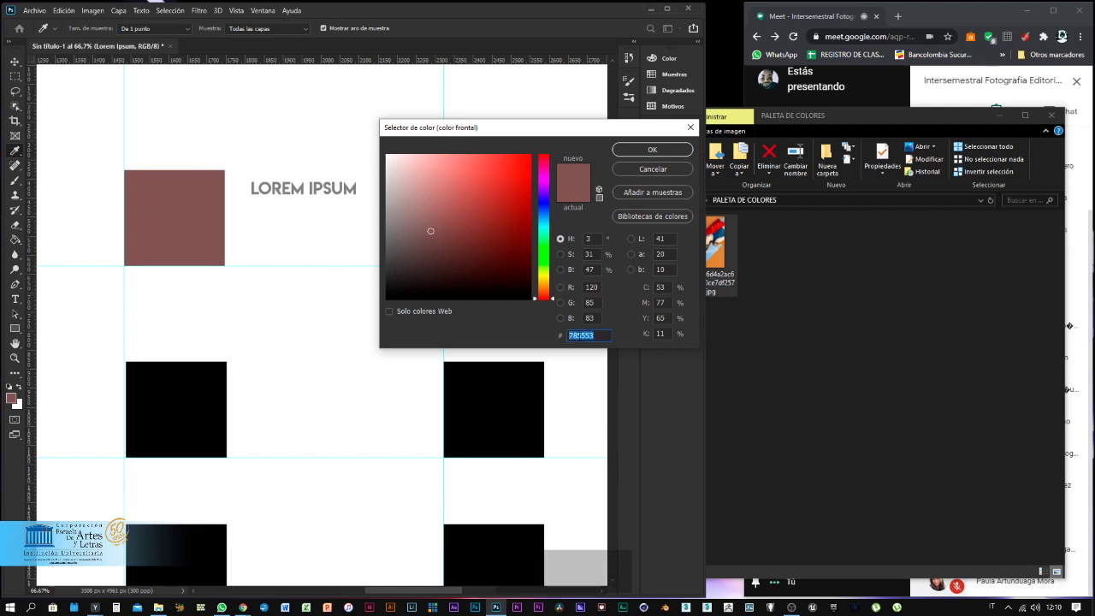
{"action": "key", "text": "ctrl+c"}
{"action": "left_click", "coordinate": [640, 150]}
{"action": "key", "text": "v"}
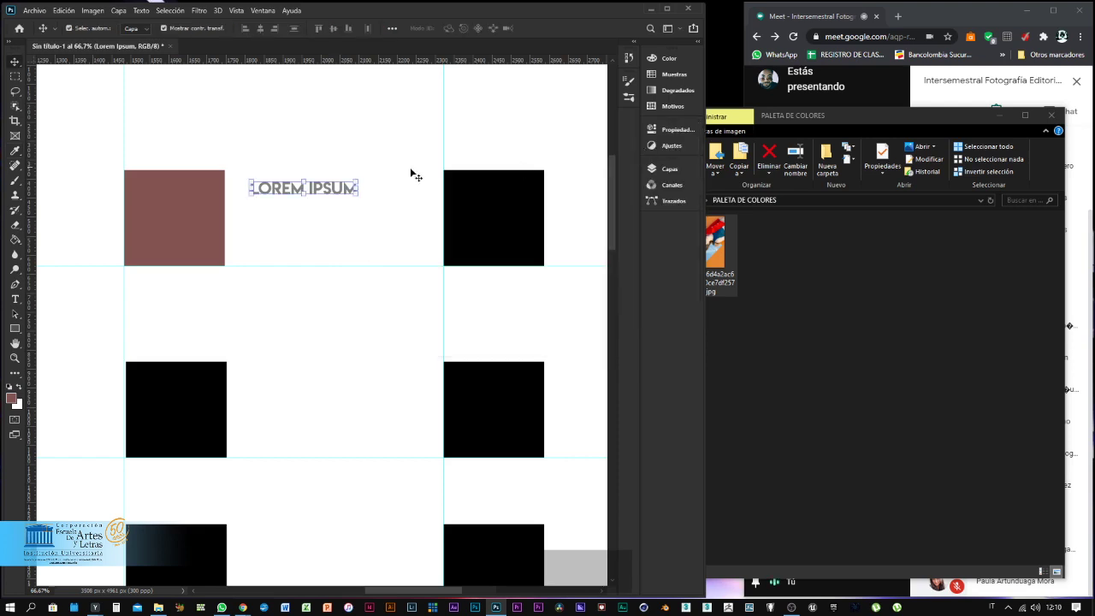
Add a second line reading #785553 beneath LOREM IPSUM in the label beside the brown swatch.
{"action": "double_click", "coordinate": [357, 187]}
{"action": "left_click", "coordinate": [356, 186]}
{"action": "key", "text": "Return"}
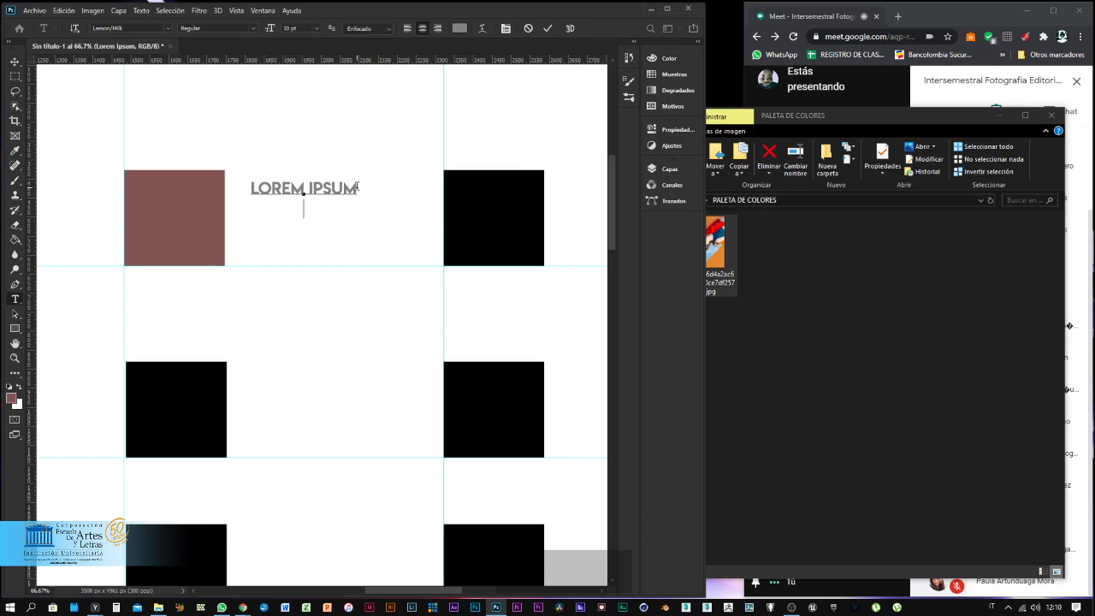
{"action": "key", "text": "alt"}
{"action": "type", "text": "#"}
{"action": "key", "text": "ctrl+v"}
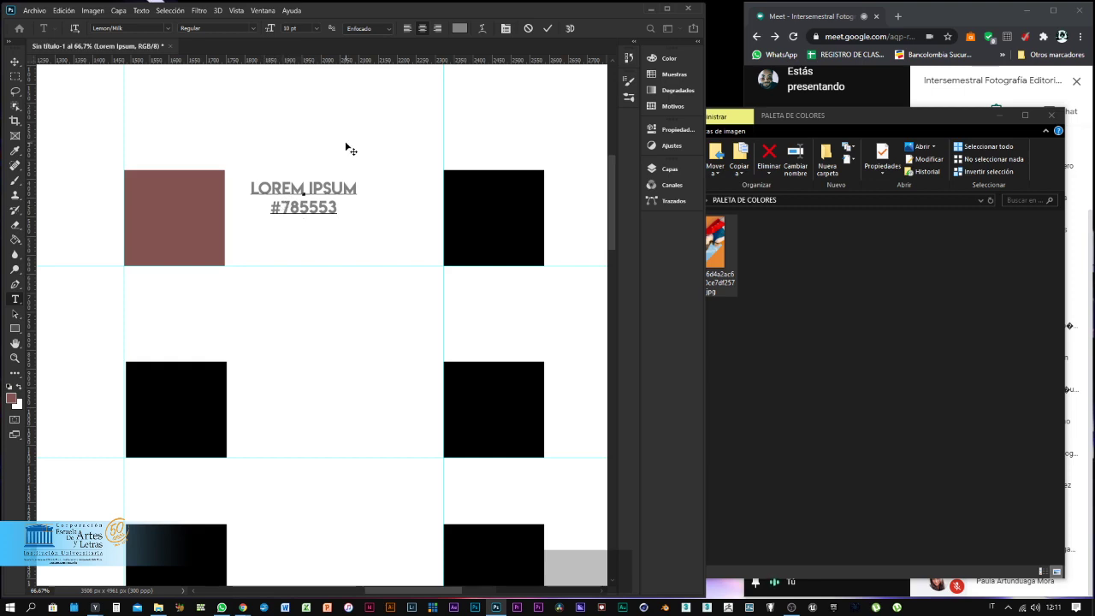
Check the foreground colour's RGB values and add R, G and B on separate lines below the hex code.
{"action": "left_click", "coordinate": [14, 396]}
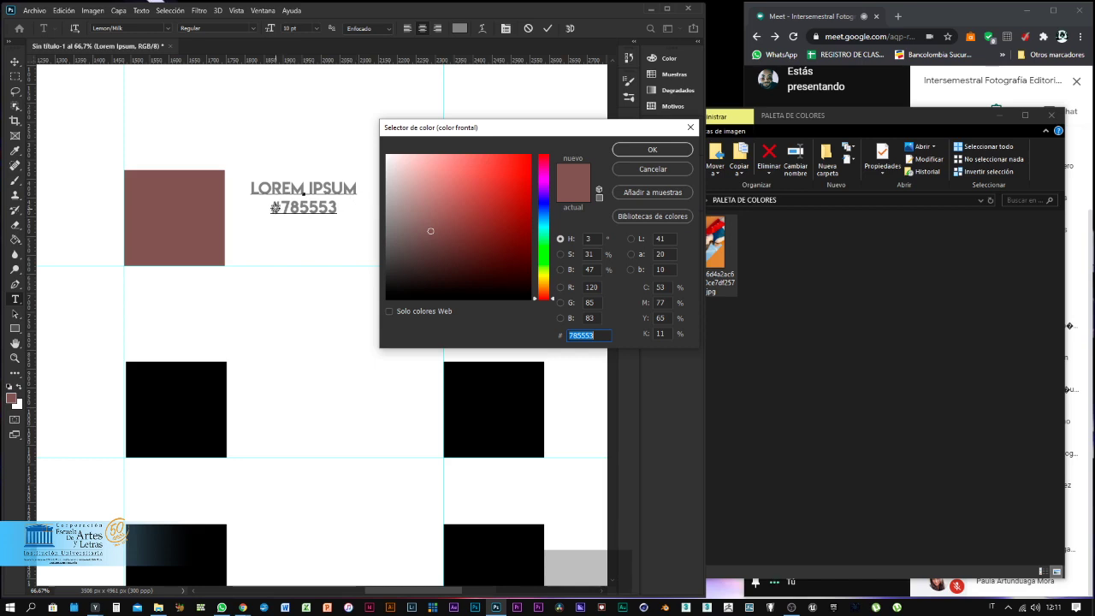
{"action": "left_click", "coordinate": [636, 171]}
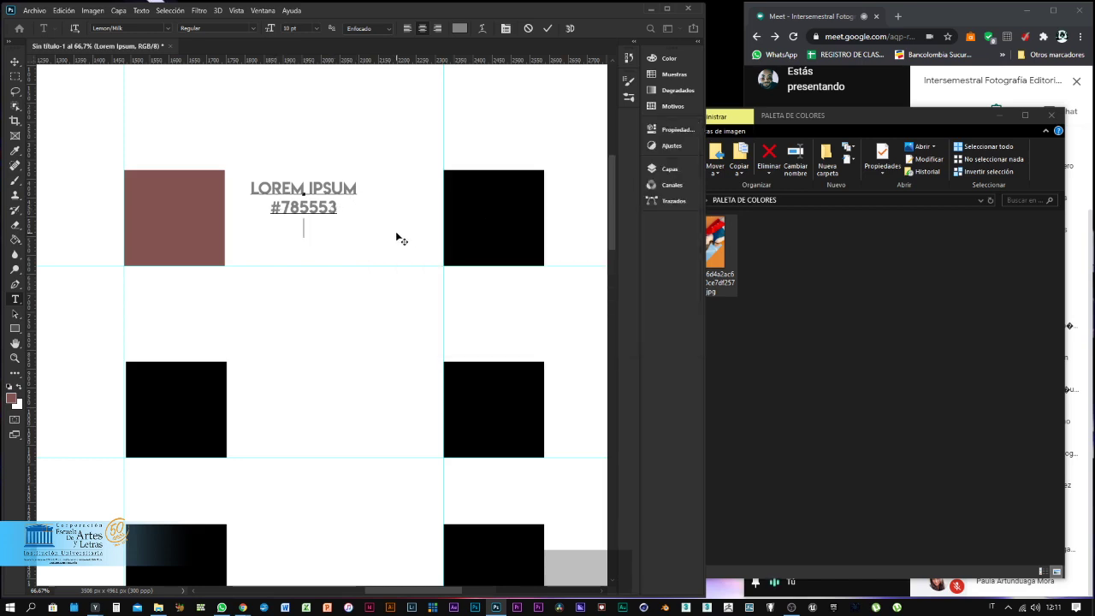
{"action": "type", "text": "RGB"}
{"action": "key", "text": "Left"}
{"action": "key", "text": "Left"}
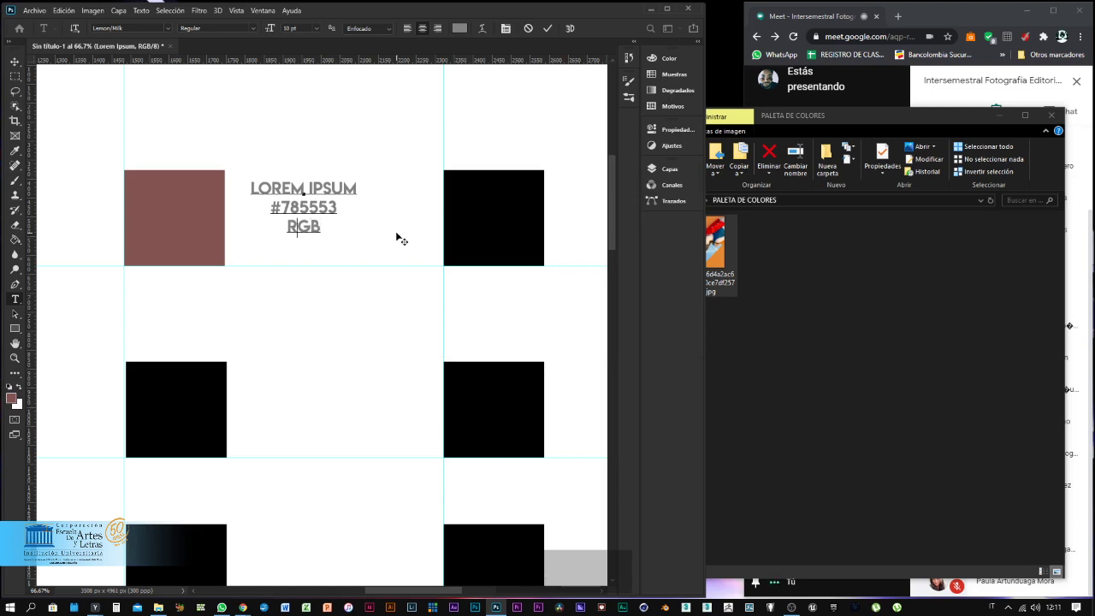
{"action": "key", "text": "Return"}
{"action": "key", "text": "Right"}
{"action": "key", "text": "Return"}
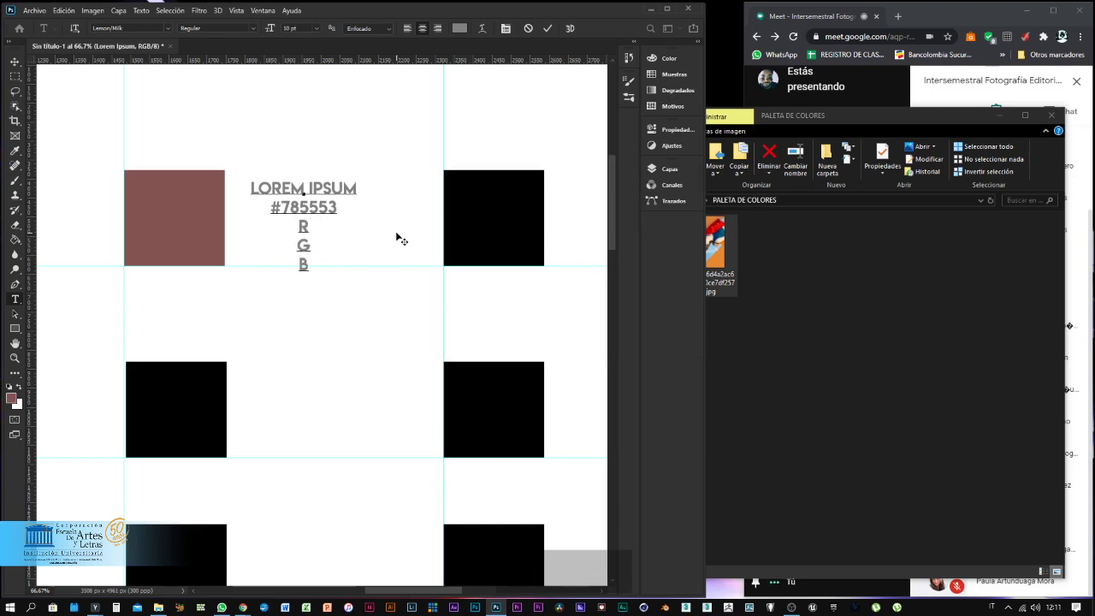
Complete the label's RGB lines as R 120, G 85 and B 83, and commit the text.
{"action": "left_click", "coordinate": [314, 225]}
{"action": "left_click", "coordinate": [12, 398]}
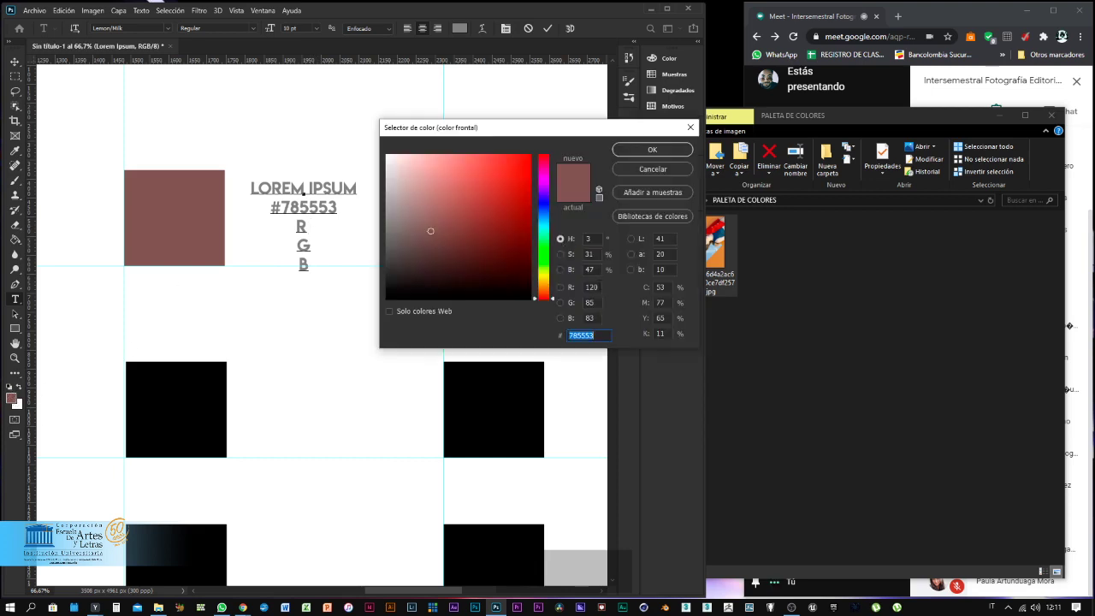
{"action": "left_click", "coordinate": [651, 169]}
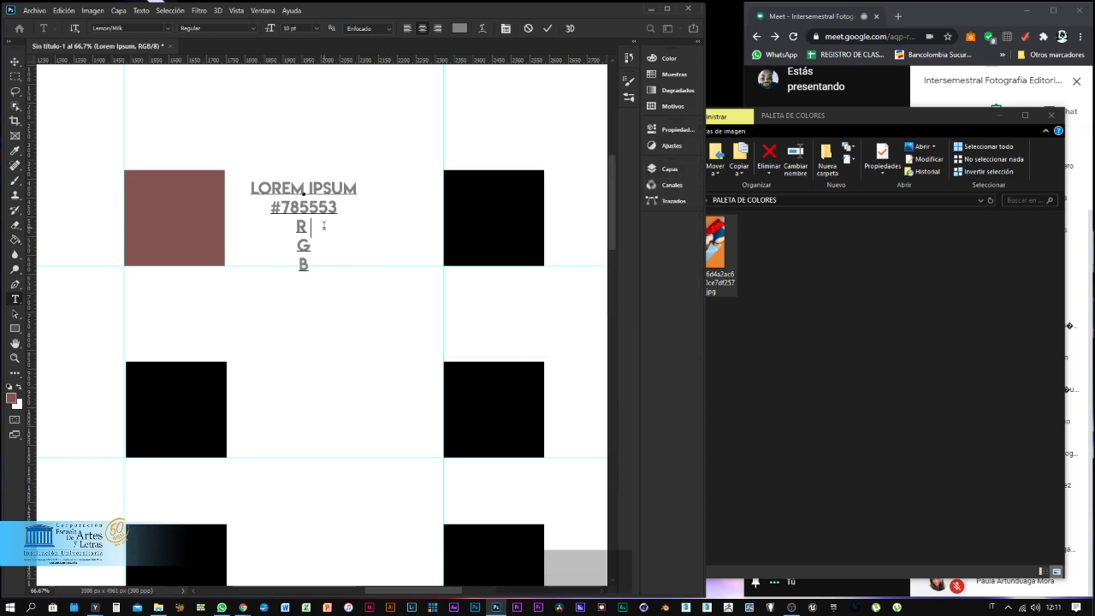
{"action": "type", "text": "120"}
{"action": "key", "text": "Down"}
{"action": "type", "text": "85"}
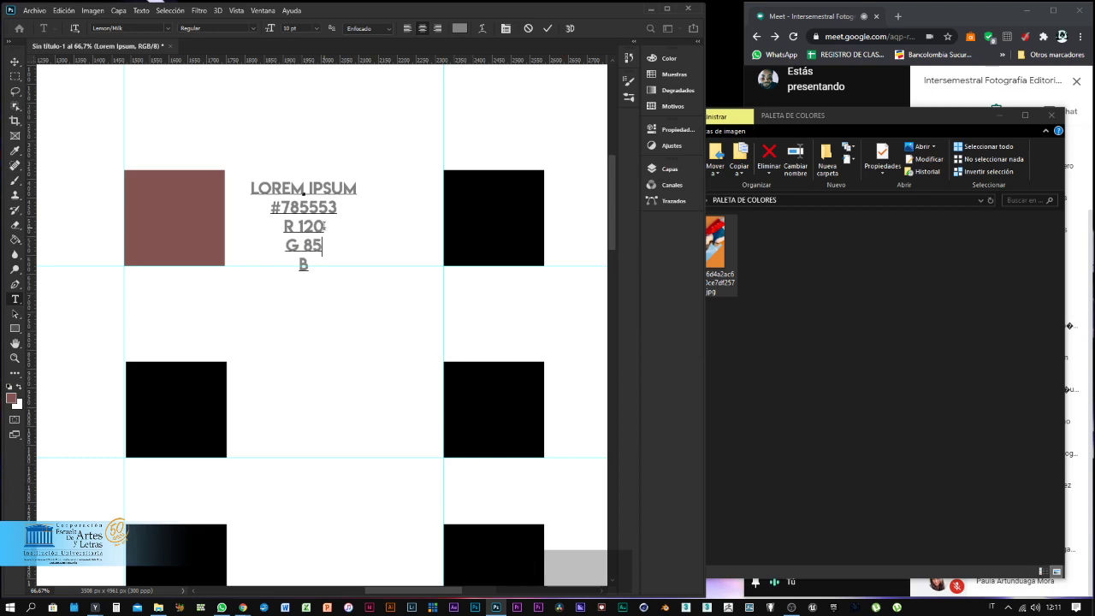
{"action": "key", "text": "Down"}
{"action": "type", "text": "83"}
{"action": "left_click", "coordinate": [548, 29]}
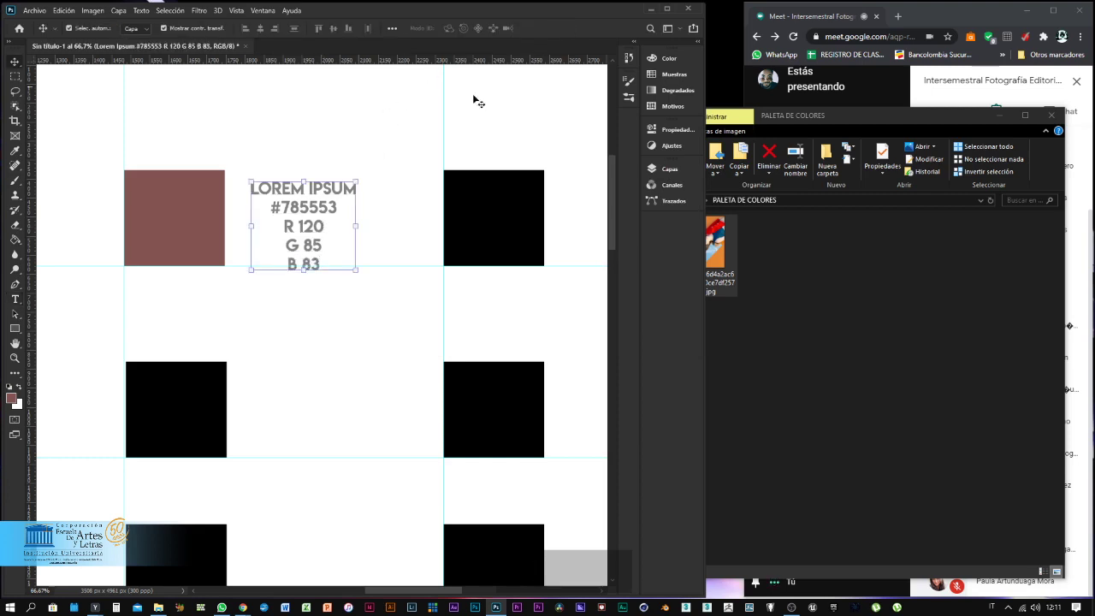
Move the label up and closer to the brown swatch, and left-align its LOREM IPSUM and hex code lines.
{"action": "key", "text": "v"}
{"action": "mouse_move", "coordinate": [306, 207]}
{"action": "left_mouse_down"}
{"action": "mouse_move", "coordinate": [301, 195]}
{"action": "mouse_move", "coordinate": [292, 201]}
{"action": "left_mouse_up"}
{"action": "double_click", "coordinate": [291, 201]}
{"action": "left_click", "coordinate": [291, 182]}
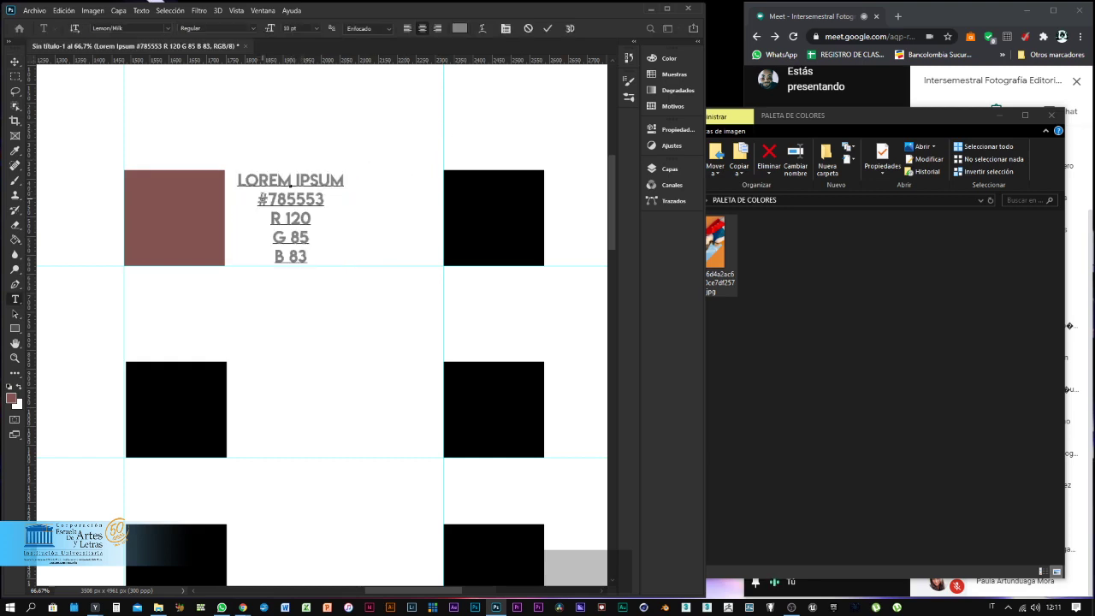
{"action": "left_click", "coordinate": [407, 28]}
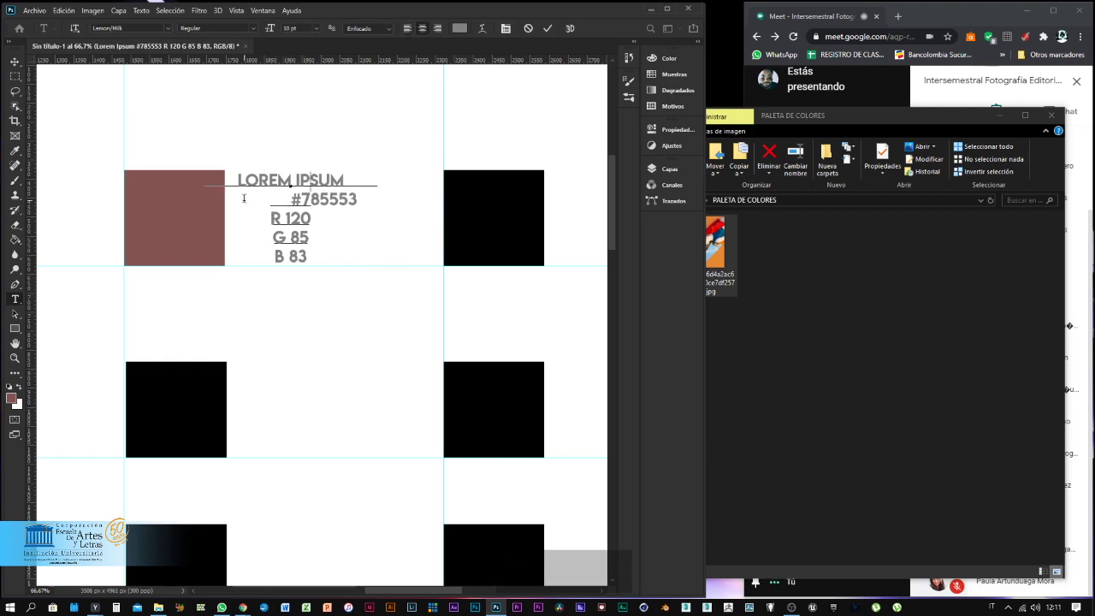
{"action": "key", "text": "BackSpace"}
{"action": "key", "text": "Return"}
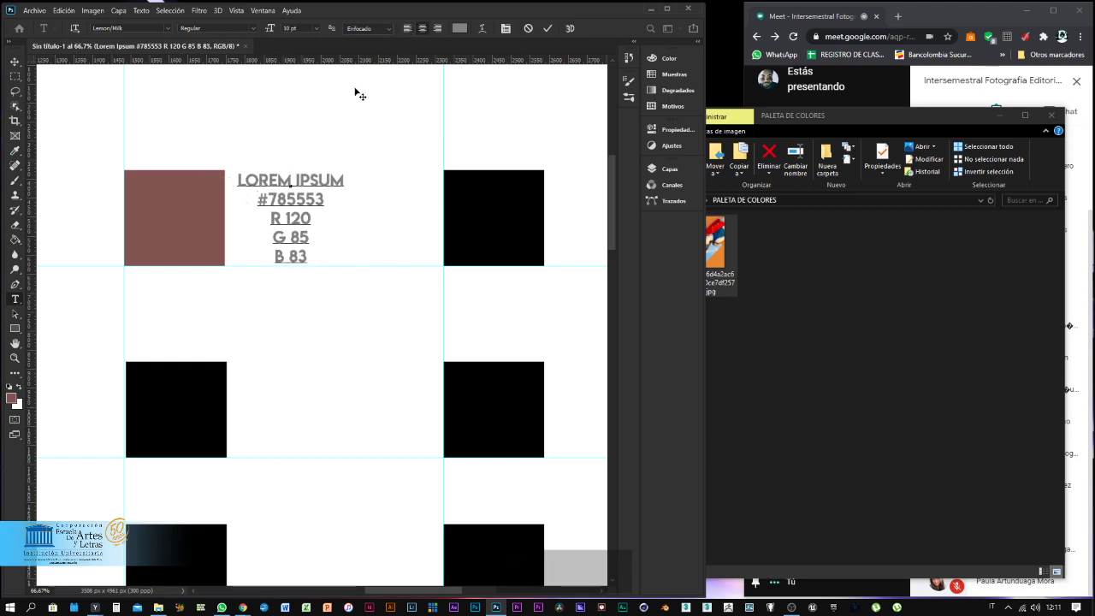
{"action": "left_click", "coordinate": [407, 28]}
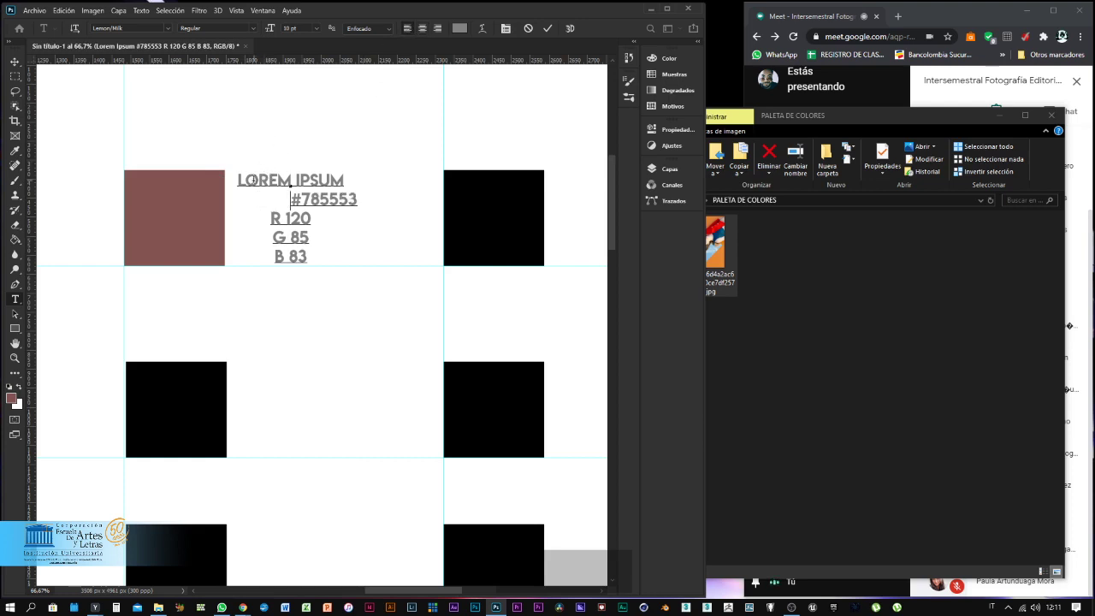
{"action": "key", "text": "Tab"}
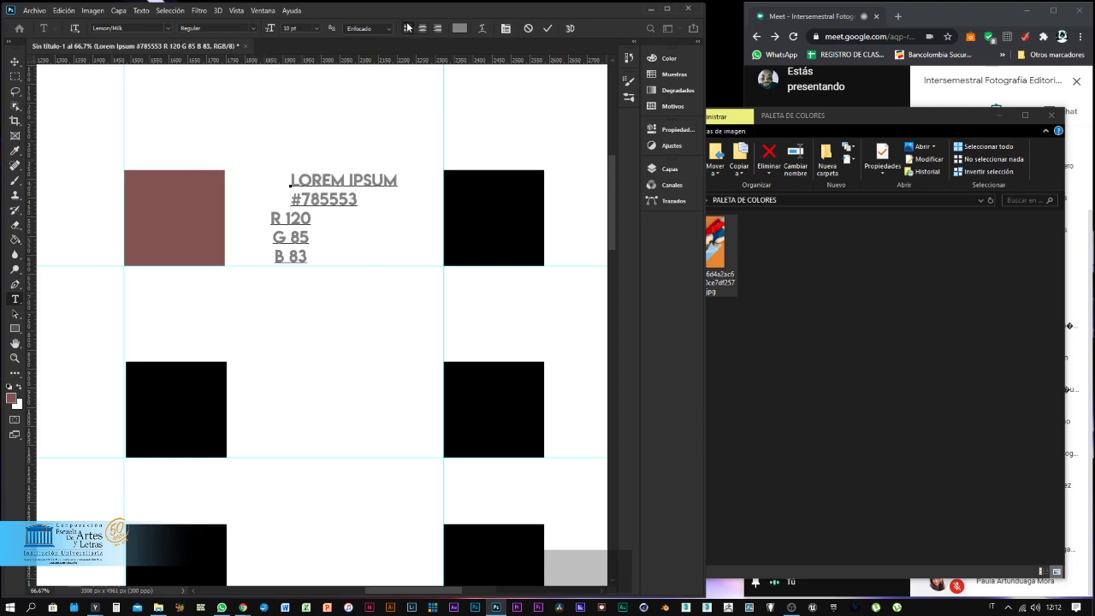
Left-align the label's R, G and B lines with the lines above and commit the text edit.
{"action": "left_click", "coordinate": [271, 218]}
{"action": "key", "text": "Tab"}
{"action": "left_click", "coordinate": [273, 237]}
{"action": "key", "text": "Tab"}
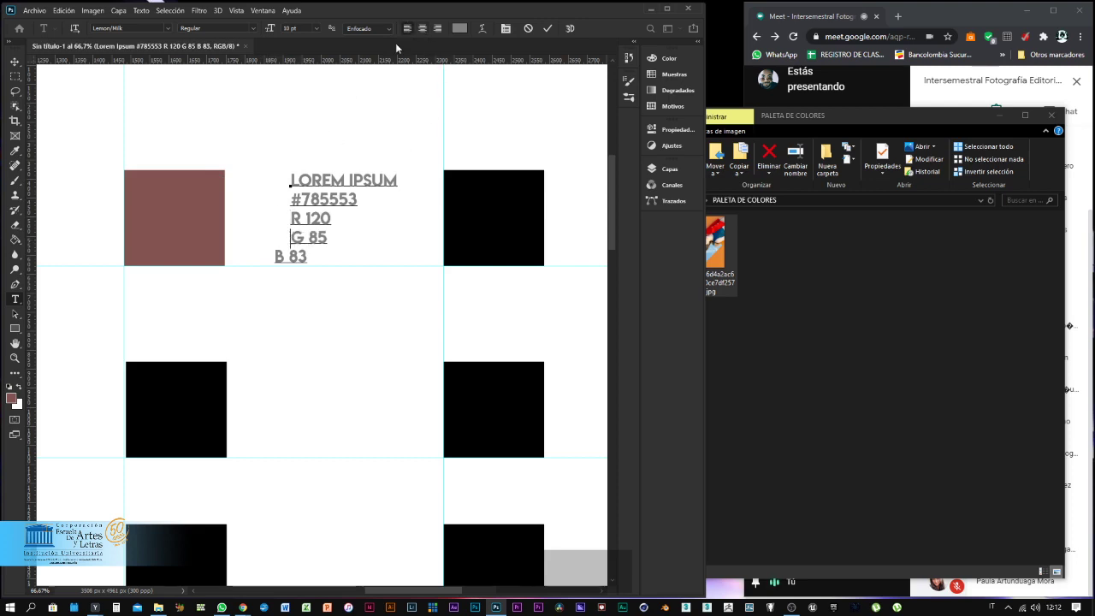
{"action": "left_click", "coordinate": [278, 250]}
{"action": "key", "text": "Tab"}
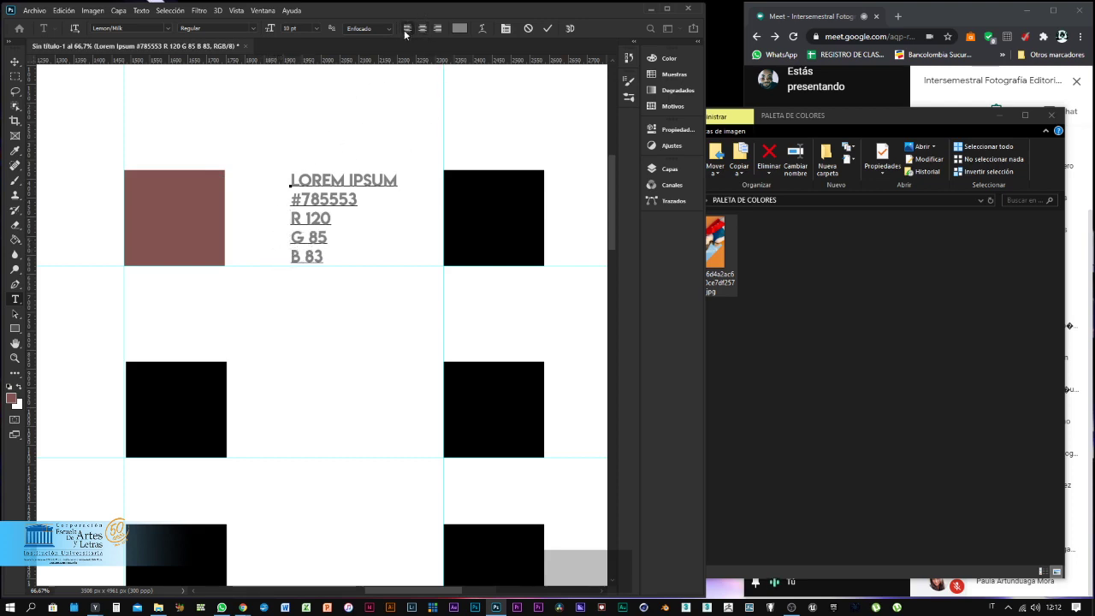
{"action": "left_click", "coordinate": [548, 28]}
{"action": "key", "text": "v"}
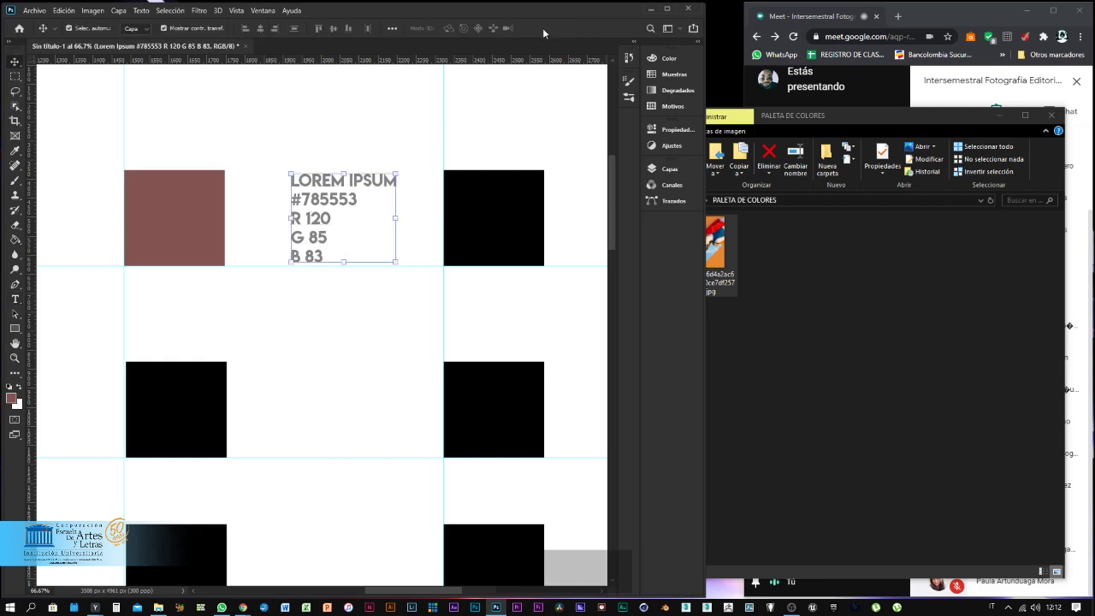
Move the label back close to the brown swatch and delete its LOREM IPSUM line.
{"action": "left_click_drag", "start_coordinate": [303, 180], "coordinate": [255, 186]}
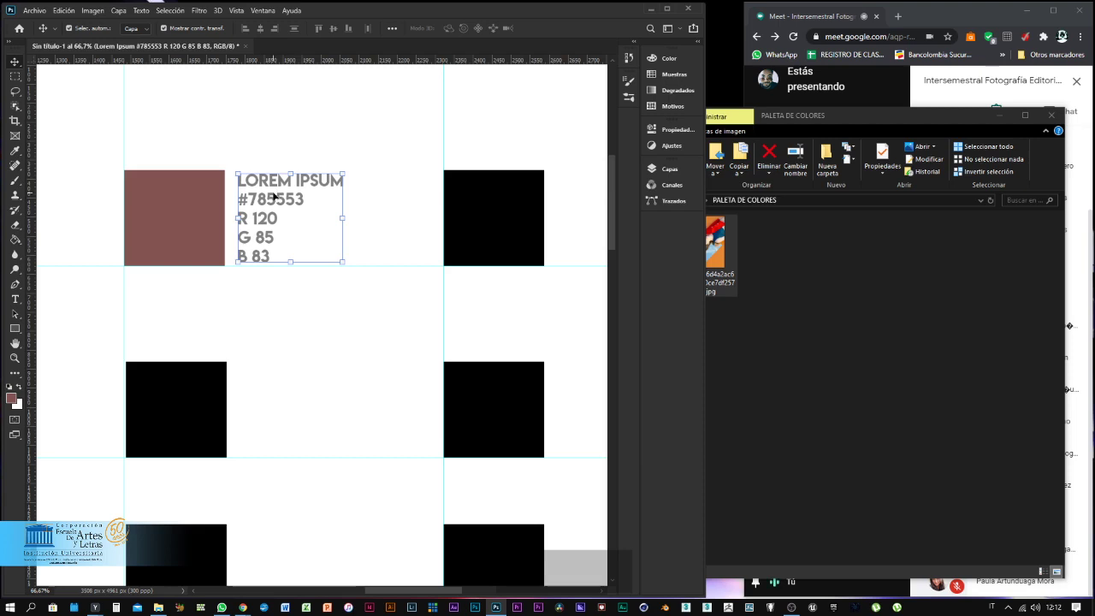
{"action": "double_click", "coordinate": [276, 214]}
{"action": "left_click", "coordinate": [283, 219]}
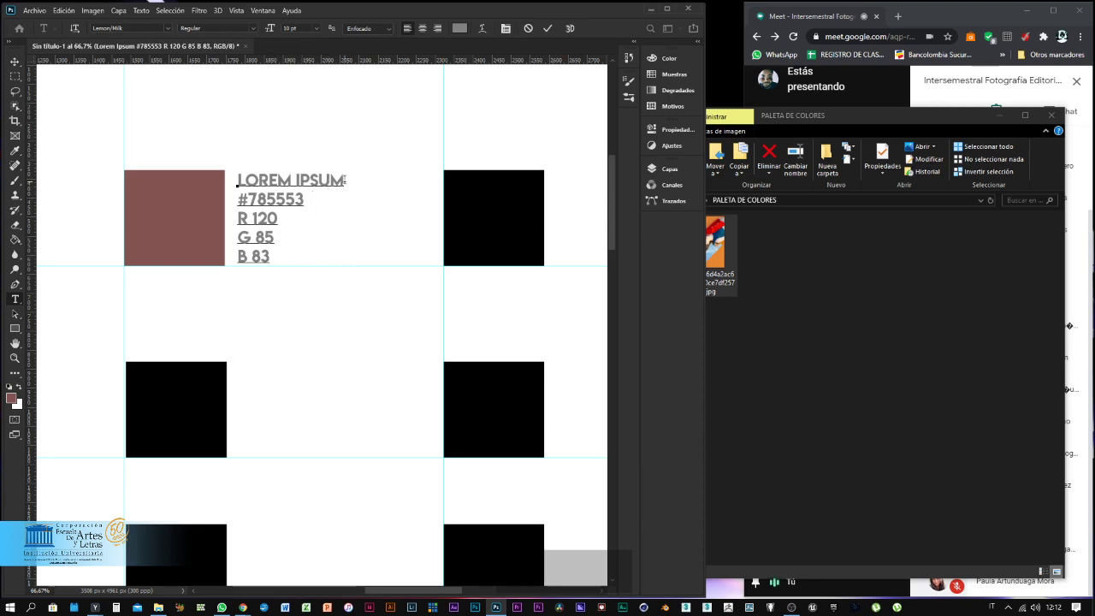
{"action": "left_click_drag", "start_coordinate": [344, 180], "coordinate": [231, 190]}
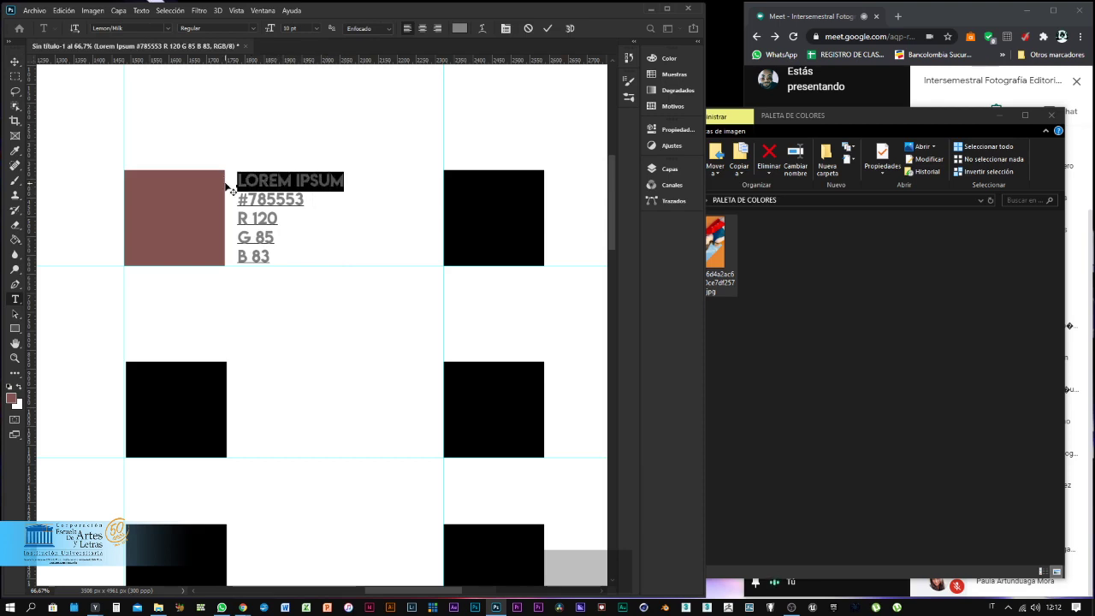
{"action": "key", "text": "BackSpace"}
{"action": "key", "text": "Down"}
{"action": "key", "text": "BackSpace"}
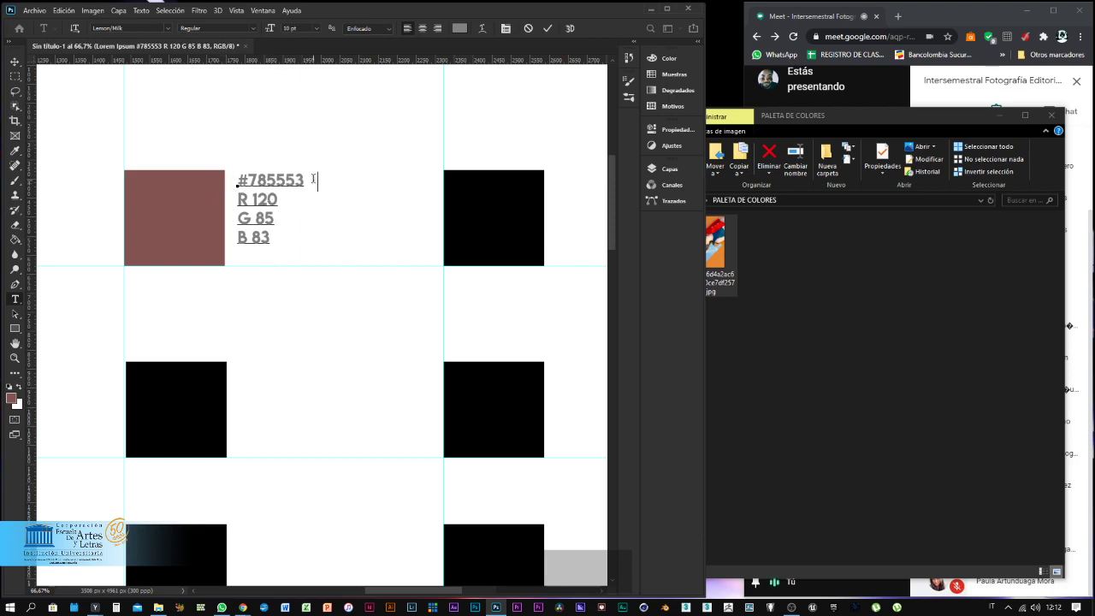
Start a second column in the label by adding "- C" after the hex code and "- M" after R 120, aligned under each other.
{"action": "type", "text": "-  C"}
{"action": "key", "text": "Down"}
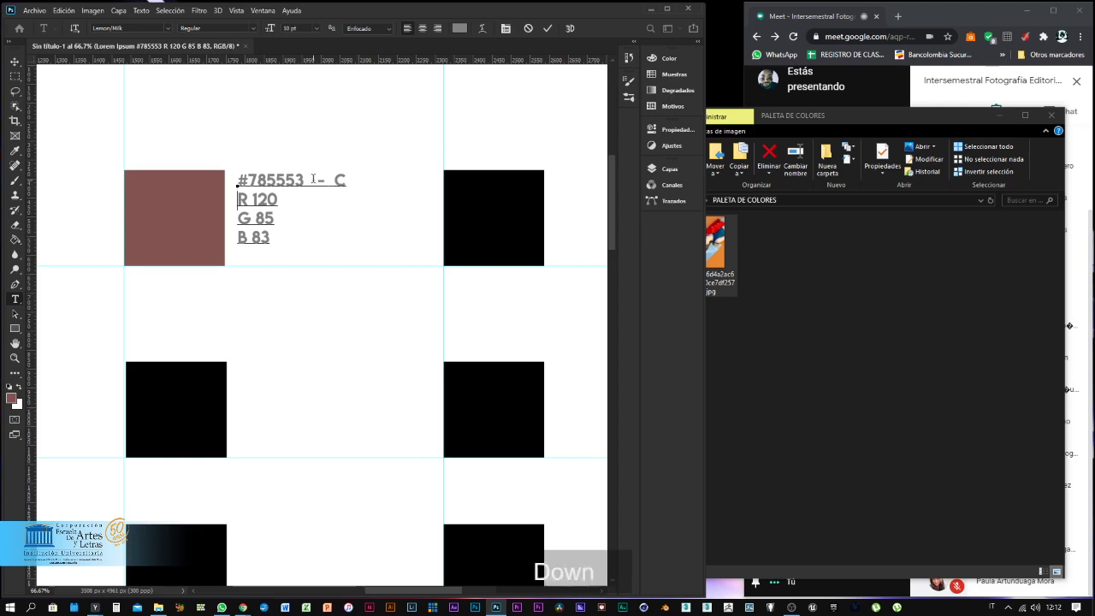
{"action": "key", "text": "Right"}
{"action": "key", "text": "Right"}
{"action": "key", "text": "Right"}
{"action": "key", "text": "Right"}
{"action": "key", "text": "Right"}
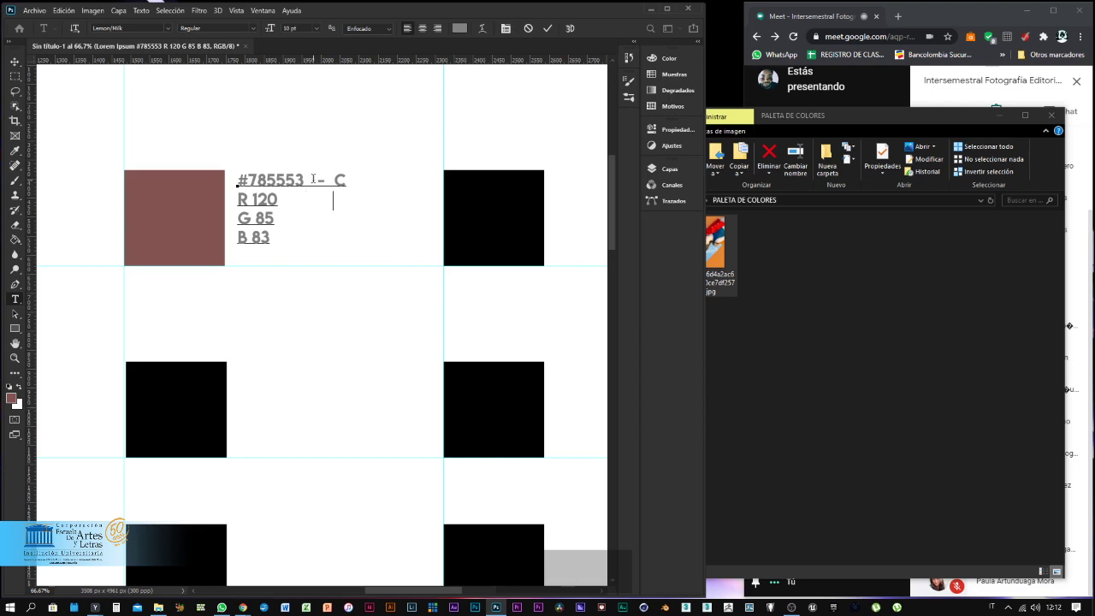
{"action": "type", "text": "M"}
{"action": "key", "text": "Tab"}
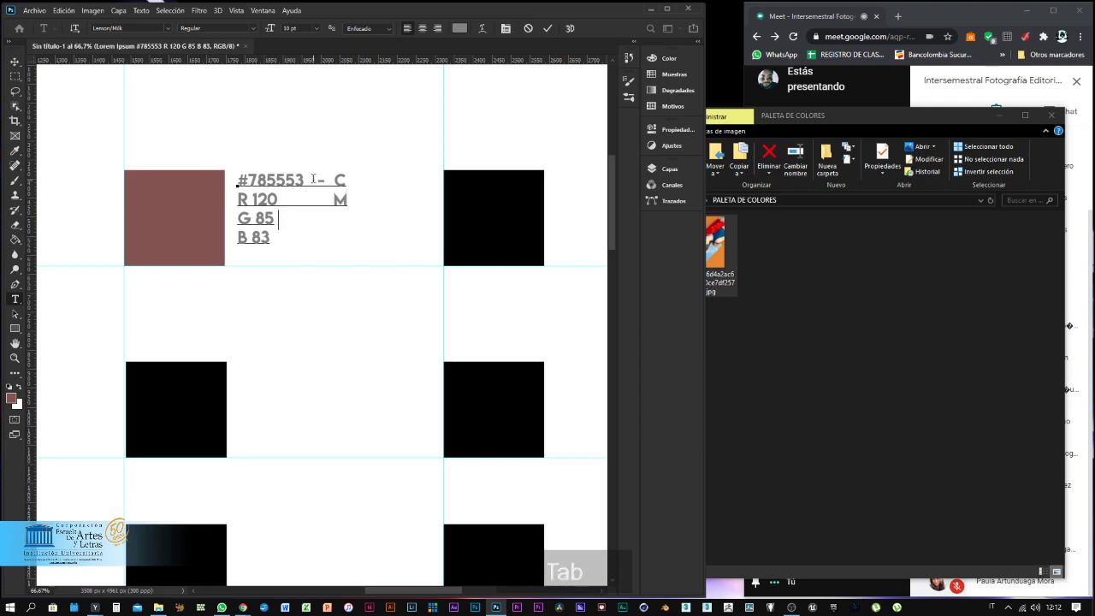
{"action": "key", "text": "Tab"}
{"action": "key", "text": "Up"}
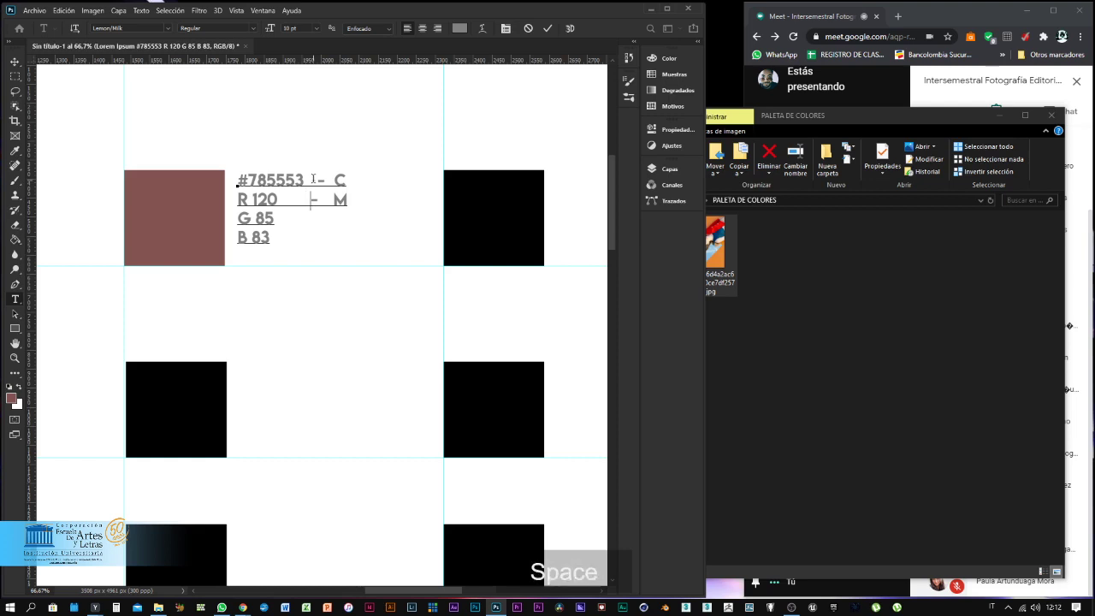
{"action": "key", "text": "BackSpace"}
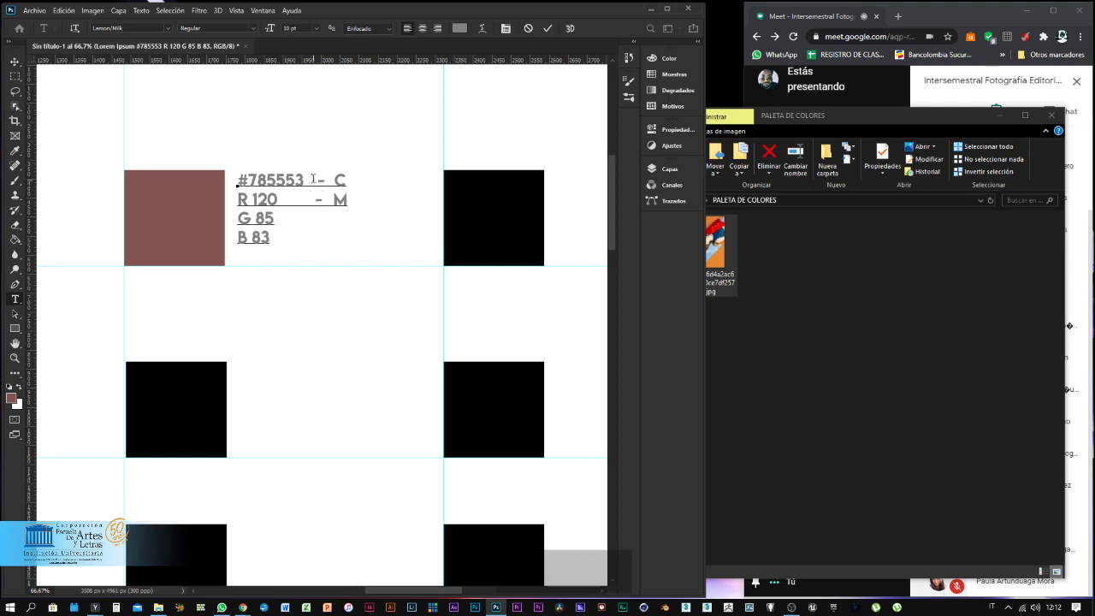
Add "- Y" after G 85 and "- K" after B 83, aligned with the letters above.
{"action": "type", "text": "- Y"}
{"action": "key", "text": "Down"}
{"action": "key", "text": "Tab"}
{"action": "type", "text": "- K"}
{"action": "key", "text": "Left"}
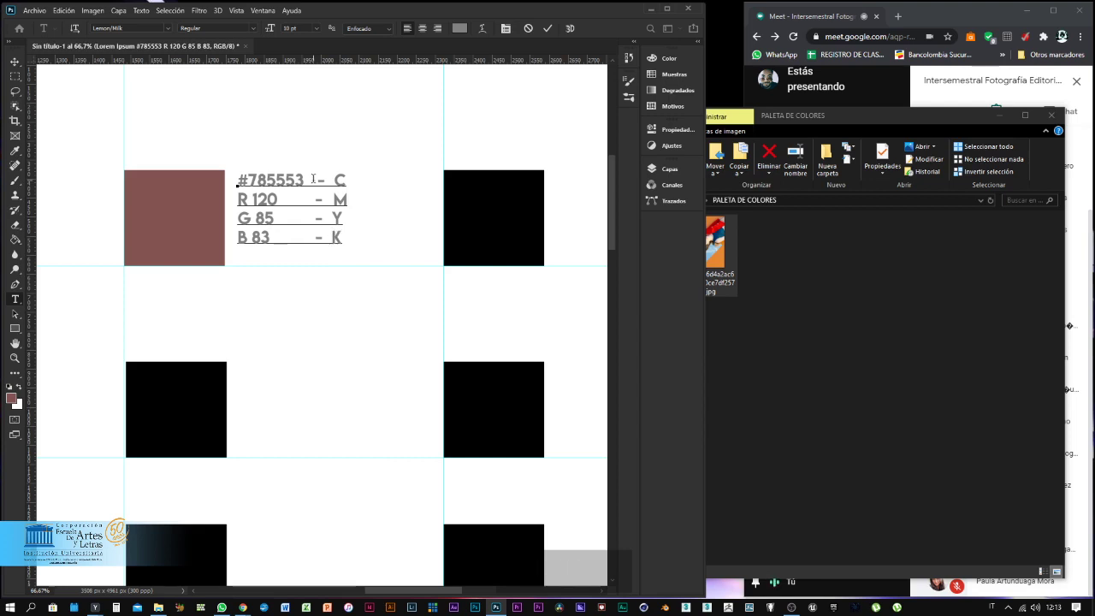
Read the brown foreground colour's CMYK values and complete the label's second column with C 53, M 77 and Y 65.
{"action": "left_click", "coordinate": [548, 30]}
{"action": "key", "text": "space"}
{"action": "left_click", "coordinate": [12, 398]}
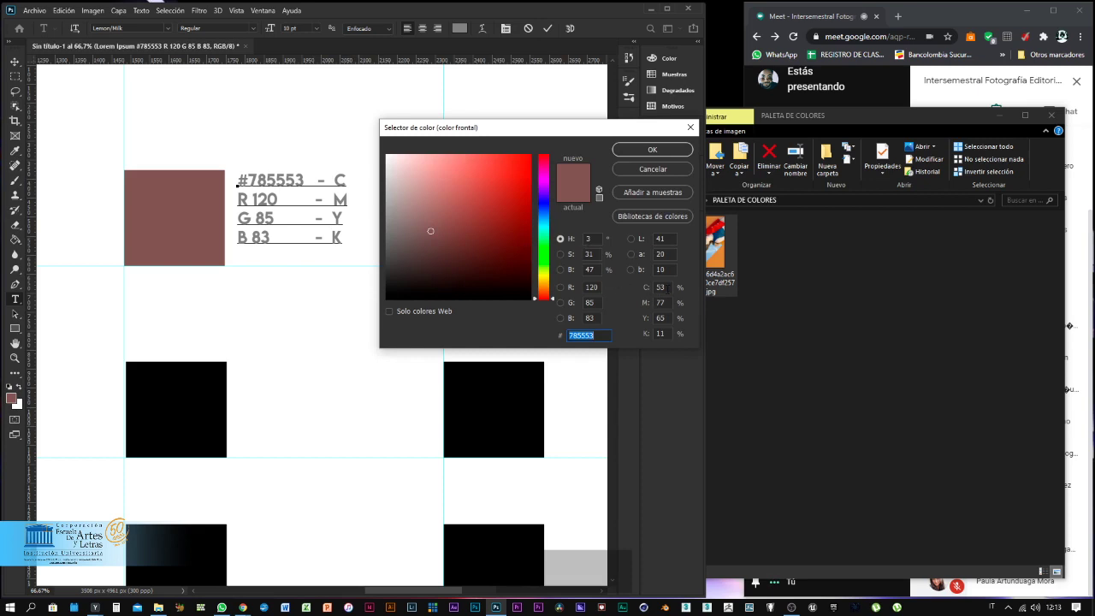
{"action": "left_click", "coordinate": [666, 168]}
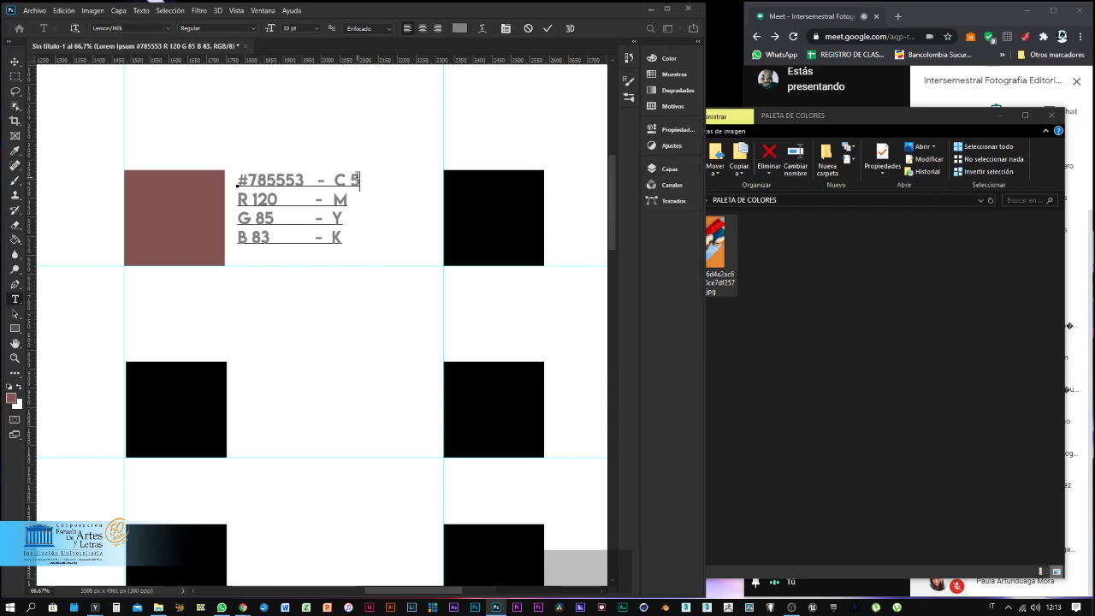
{"action": "type", "text": "3"}
{"action": "type", "text": "77"}
{"action": "key", "text": "Down"}
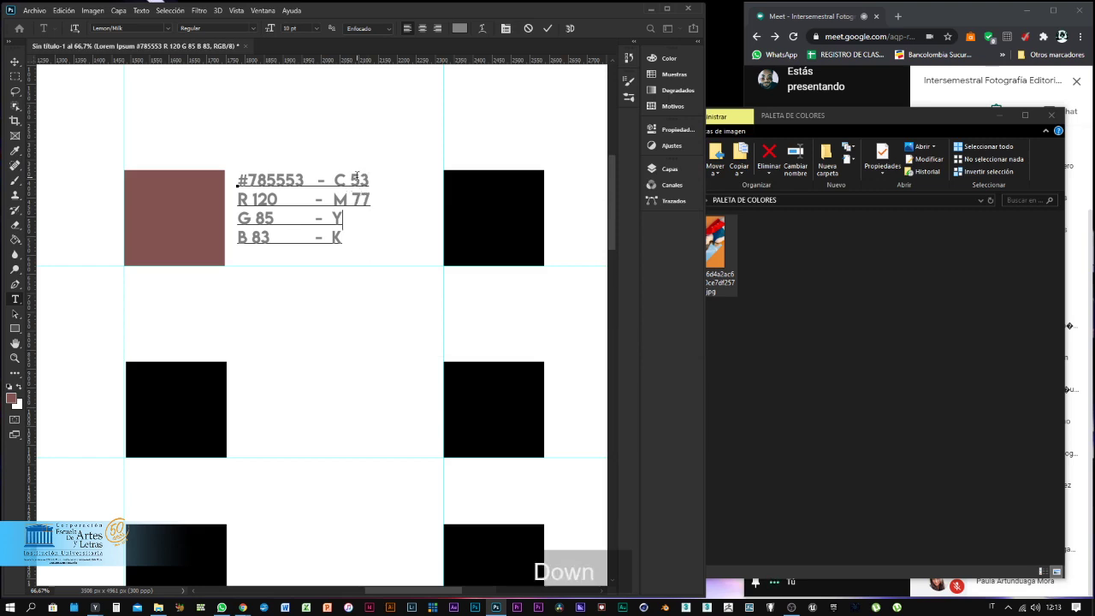
{"action": "type", "text": "65"}
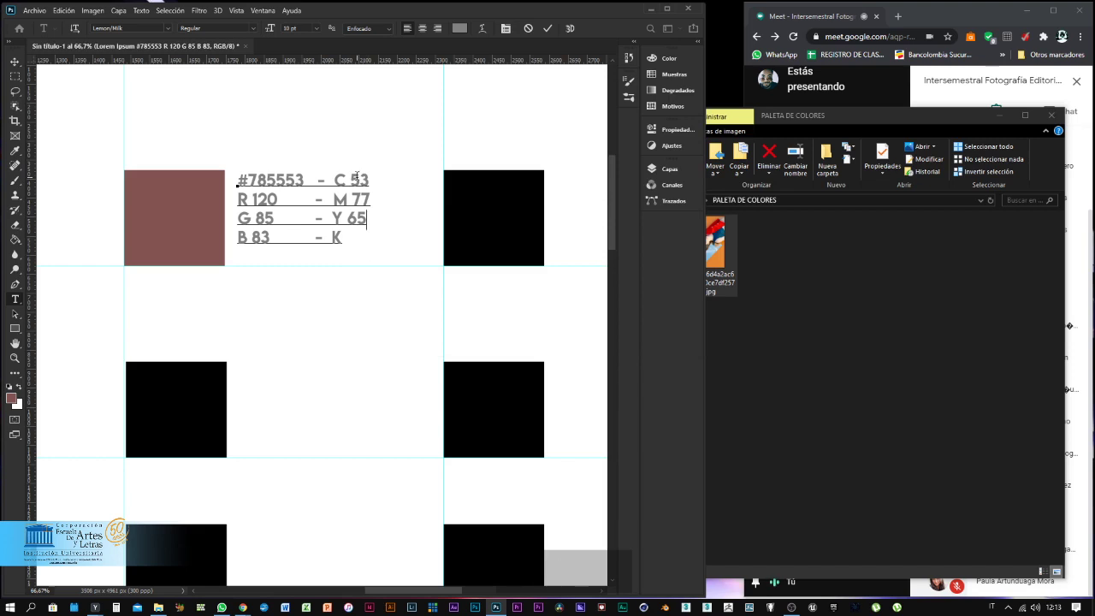
Complete the label with K 11, commit the text and move the label slightly down beside the brown swatch.
{"action": "left_click", "coordinate": [11, 393]}
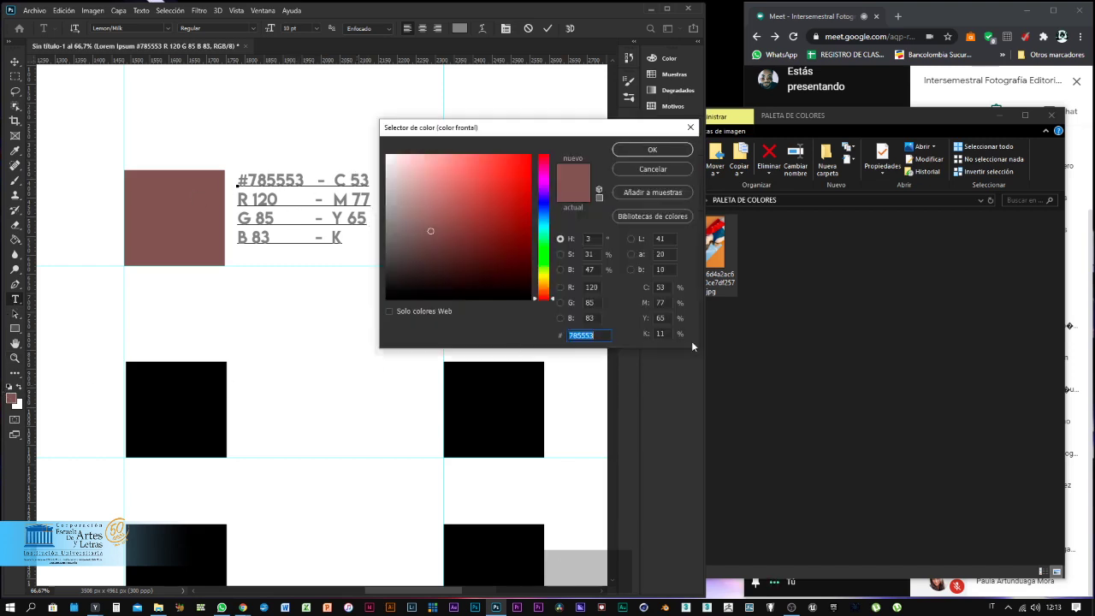
{"action": "left_click", "coordinate": [665, 168]}
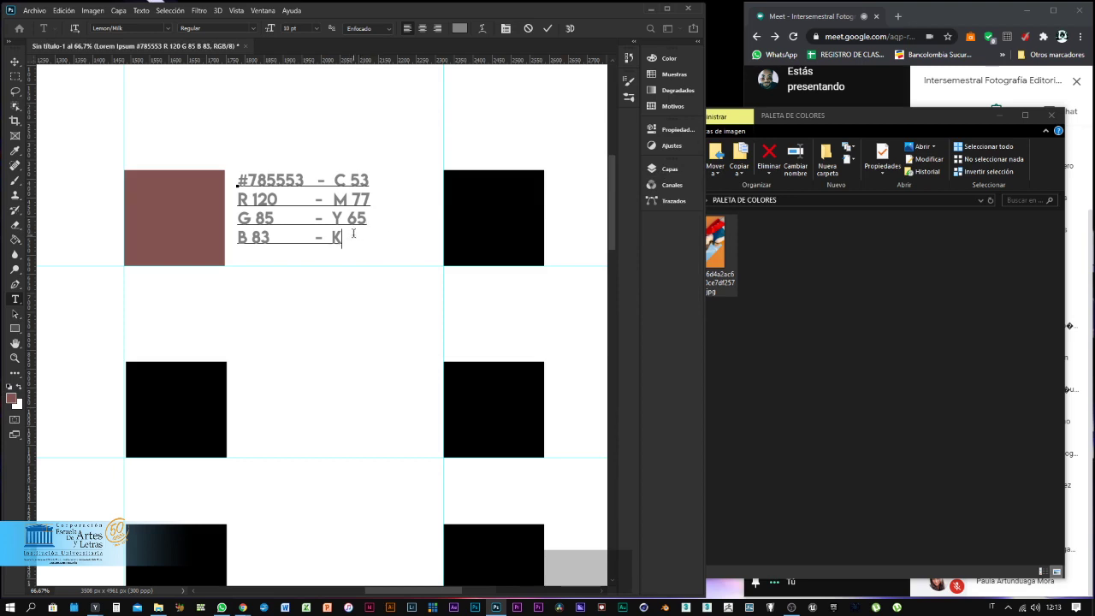
{"action": "type", "text": "11"}
{"action": "left_click", "coordinate": [547, 28]}
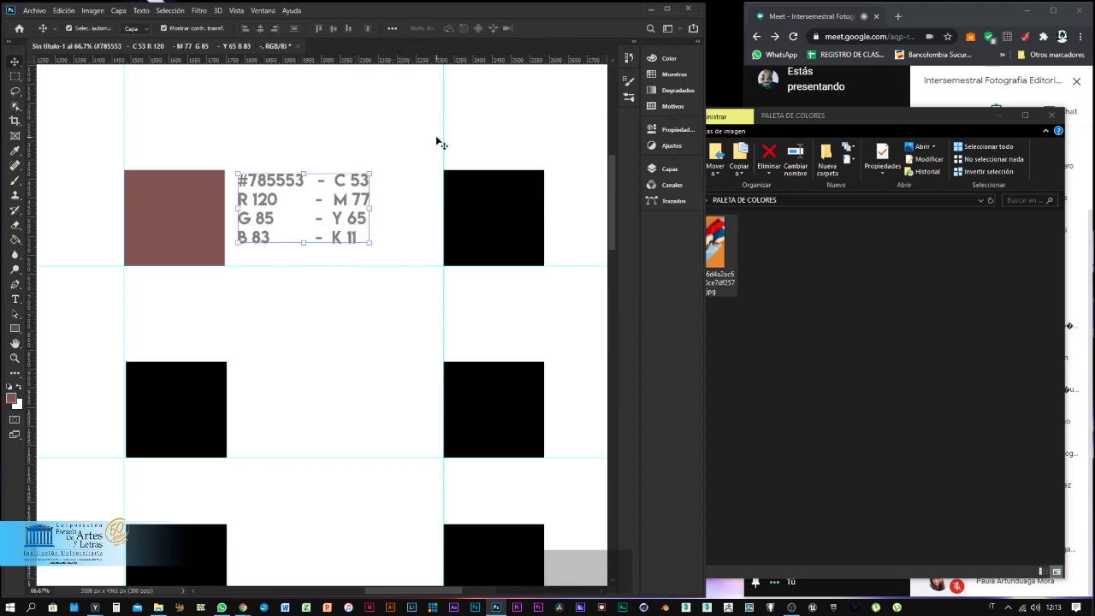
{"action": "left_click_drag", "start_coordinate": [262, 201], "coordinate": [260, 211]}
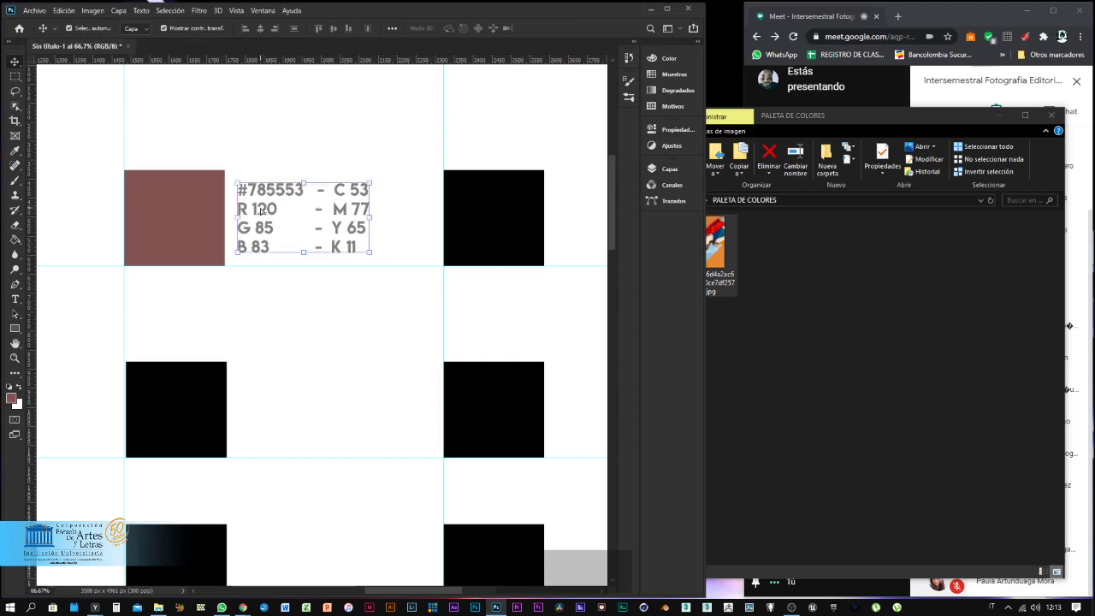
Sample the orange background near the upper-left part of the reference photo as the foreground colour.
{"action": "key", "text": "z"}
{"action": "left_click", "coordinate": [318, 294], "text": "alt"}
{"action": "left_click", "coordinate": [320, 294], "text": "alt"}
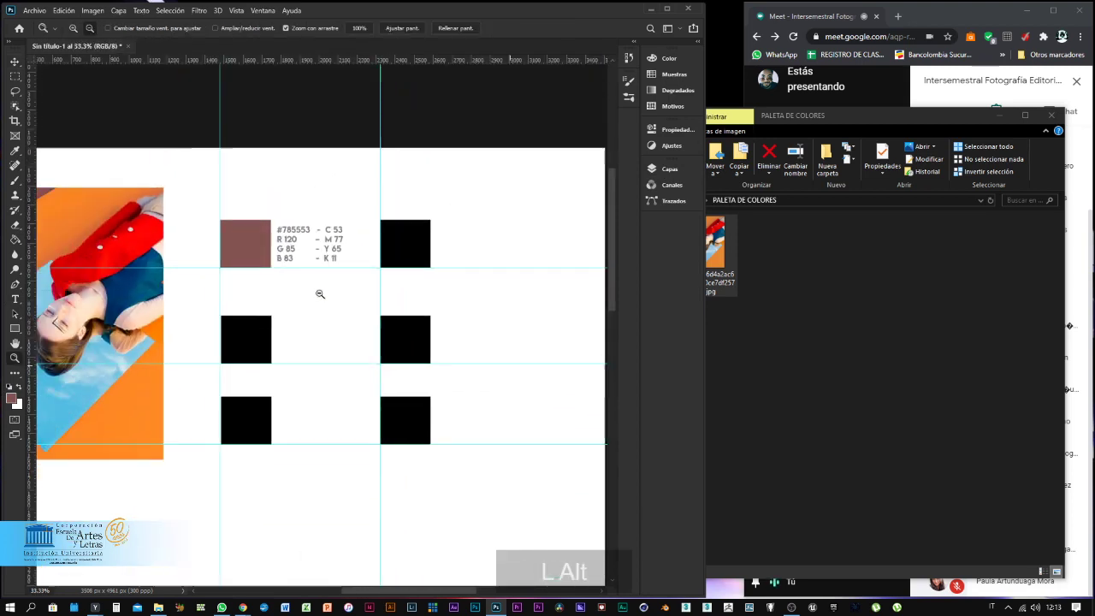
{"action": "left_click_drag", "start_coordinate": [308, 290], "coordinate": [371, 262]}
{"action": "left_click", "coordinate": [371, 317], "text": "alt"}
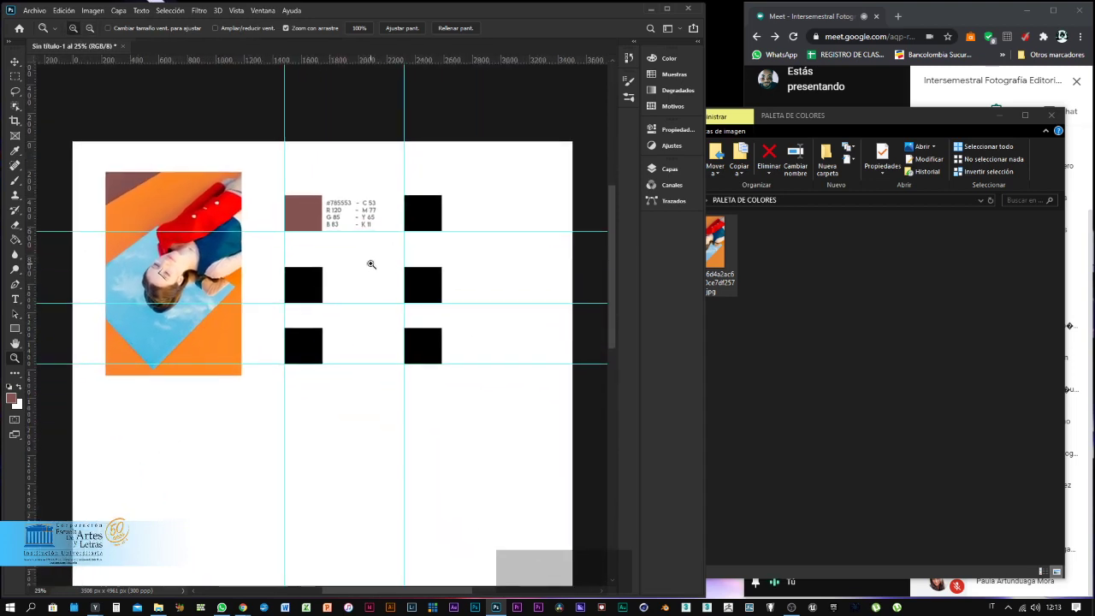
{"action": "key", "text": "v"}
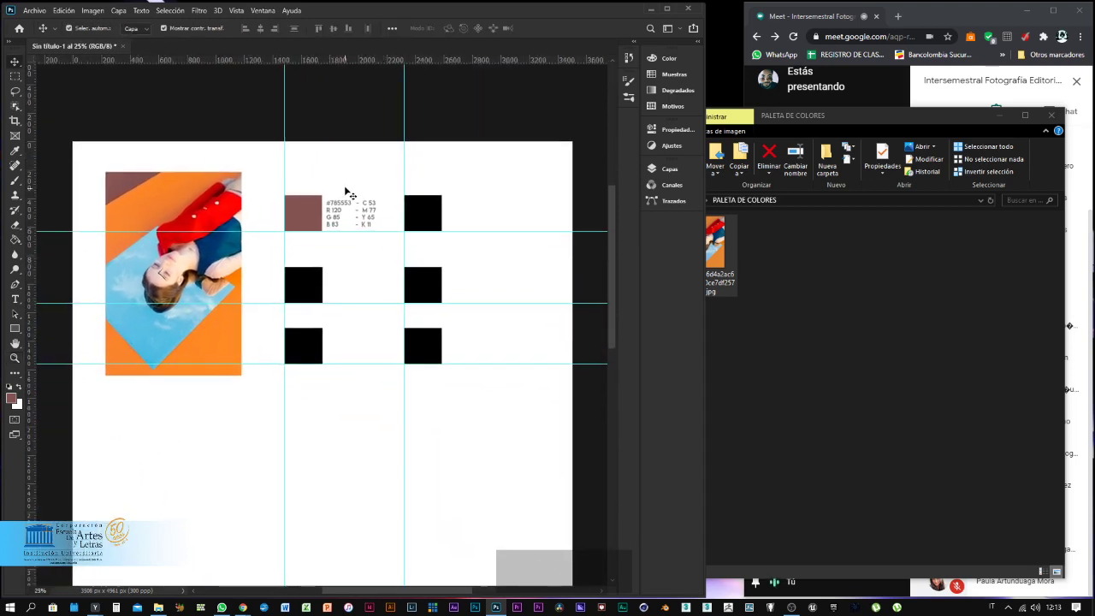
{"action": "left_click", "coordinate": [317, 219]}
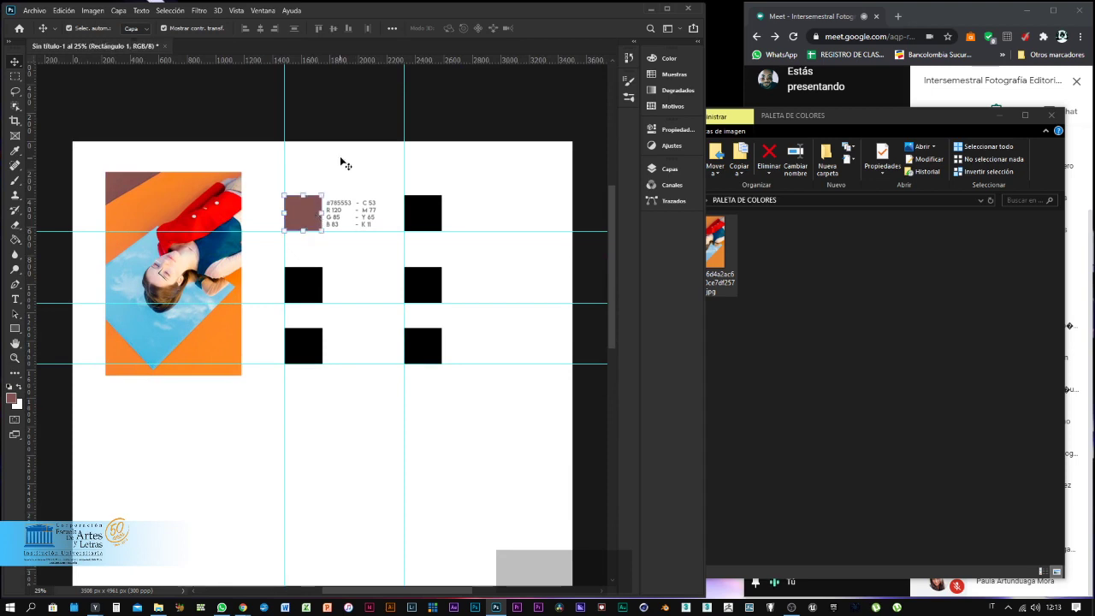
{"action": "left_click", "coordinate": [343, 174]}
{"action": "left_click", "coordinate": [433, 215]}
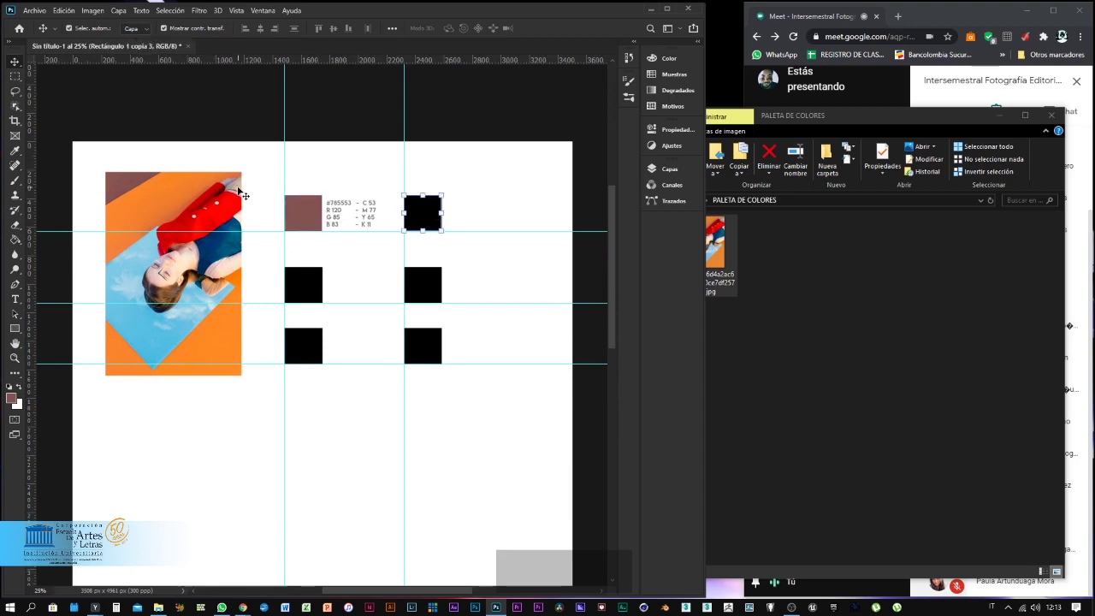
{"action": "left_click", "coordinate": [171, 198]}
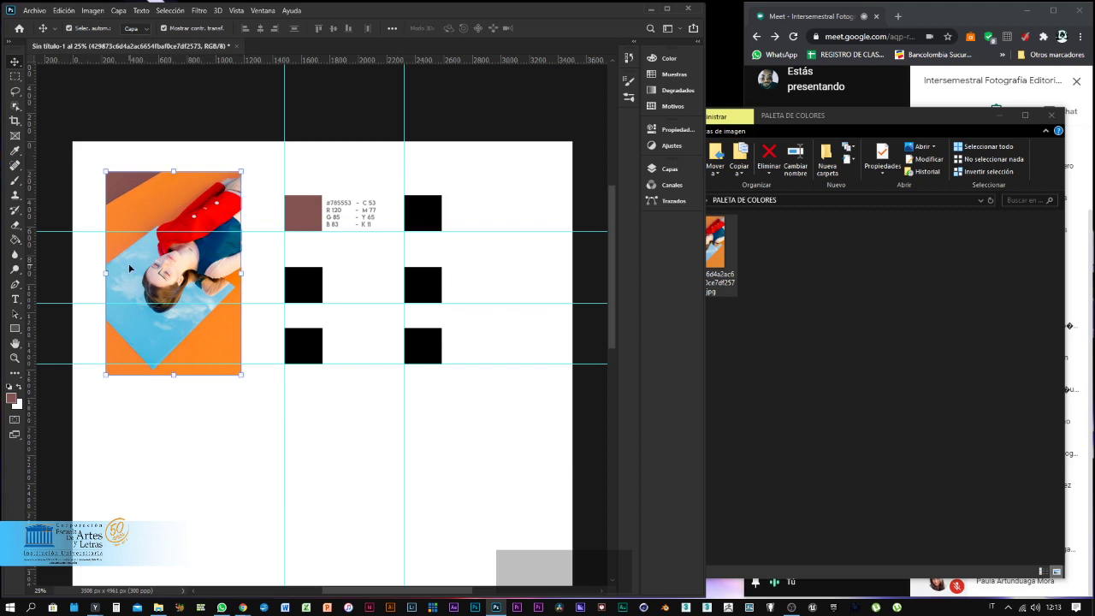
{"action": "left_click", "coordinate": [15, 154]}
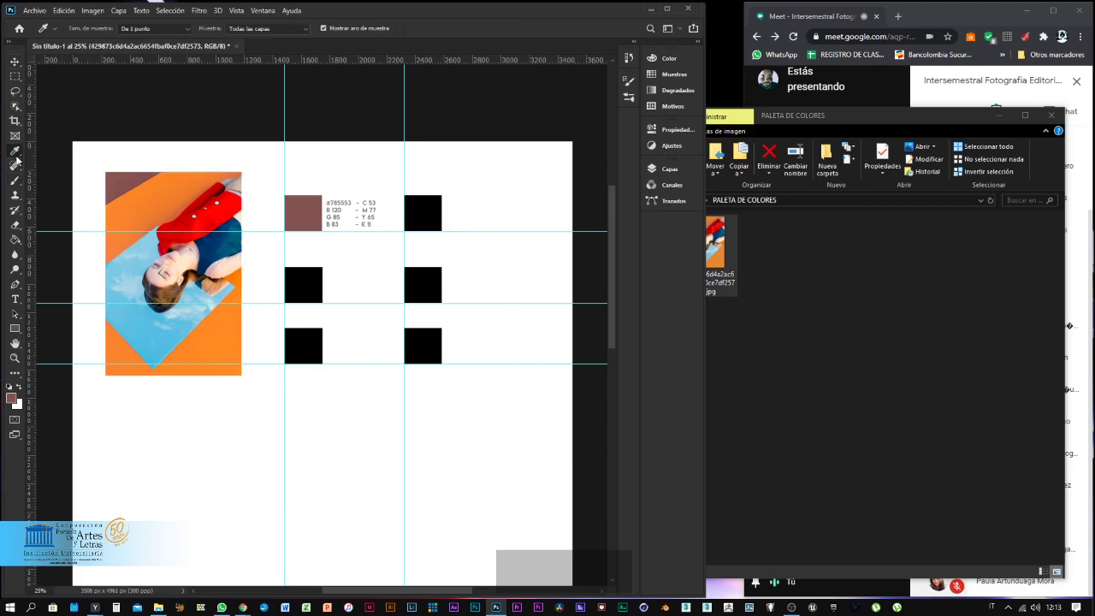
{"action": "left_click", "coordinate": [136, 199]}
Fill the black square in the top row of the second swatch column with the sampled orange.
{"action": "key", "text": "v"}
{"action": "left_click", "coordinate": [342, 210]}
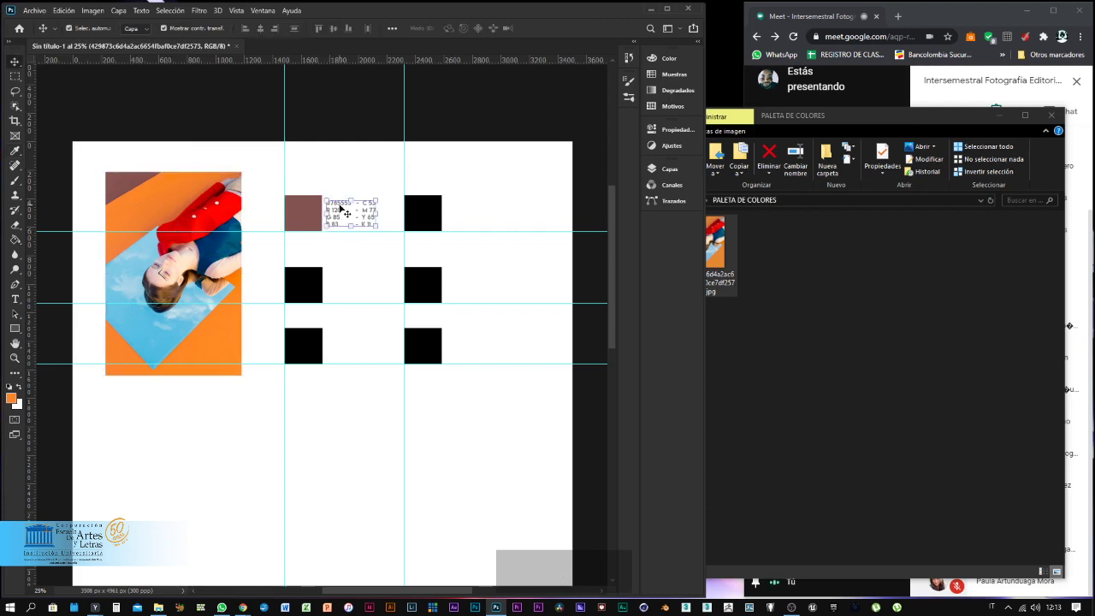
{"action": "left_click", "coordinate": [415, 214]}
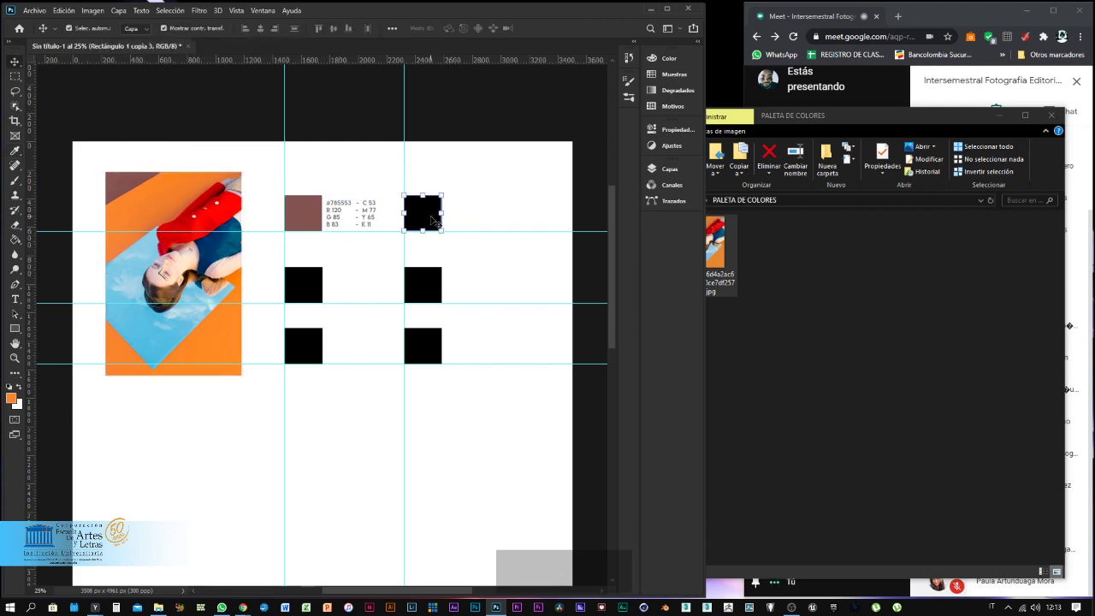
{"action": "key", "text": "g"}
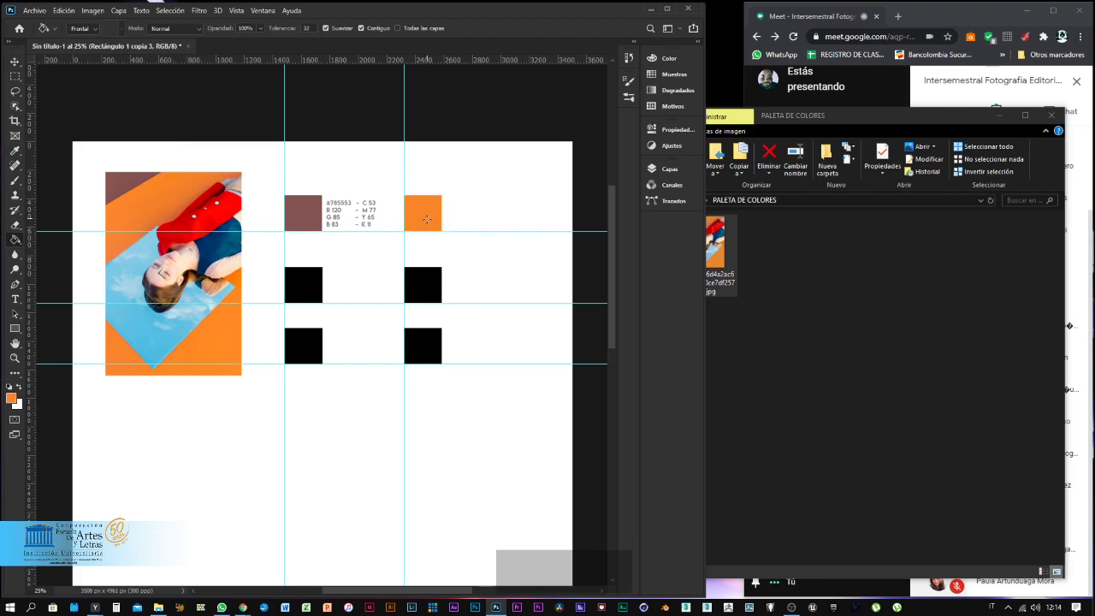
Sample the dark blue clothing in the photo and fill the middle square of the first swatch column with it.
{"action": "key", "text": "v"}
{"action": "left_click", "coordinate": [318, 286]}
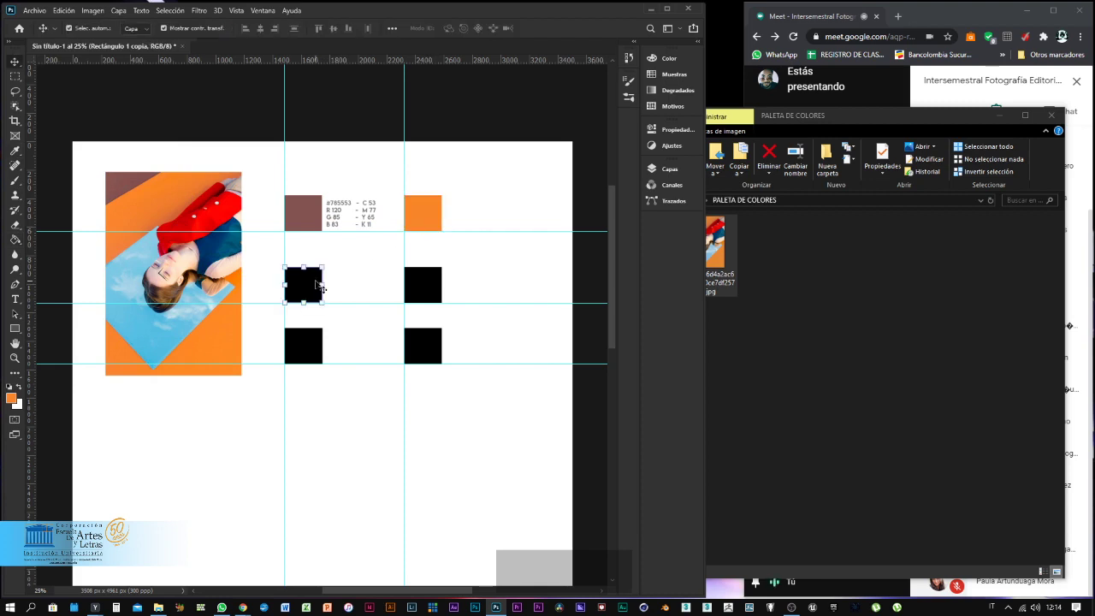
{"action": "left_click", "coordinate": [225, 261]}
{"action": "key", "text": "i"}
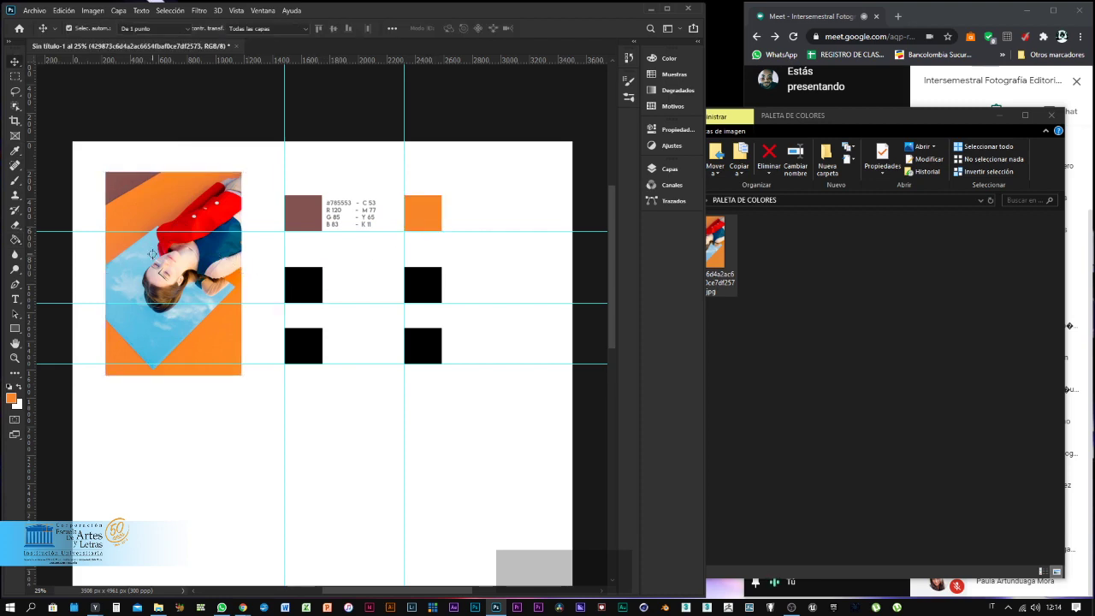
{"action": "left_click", "coordinate": [216, 242]}
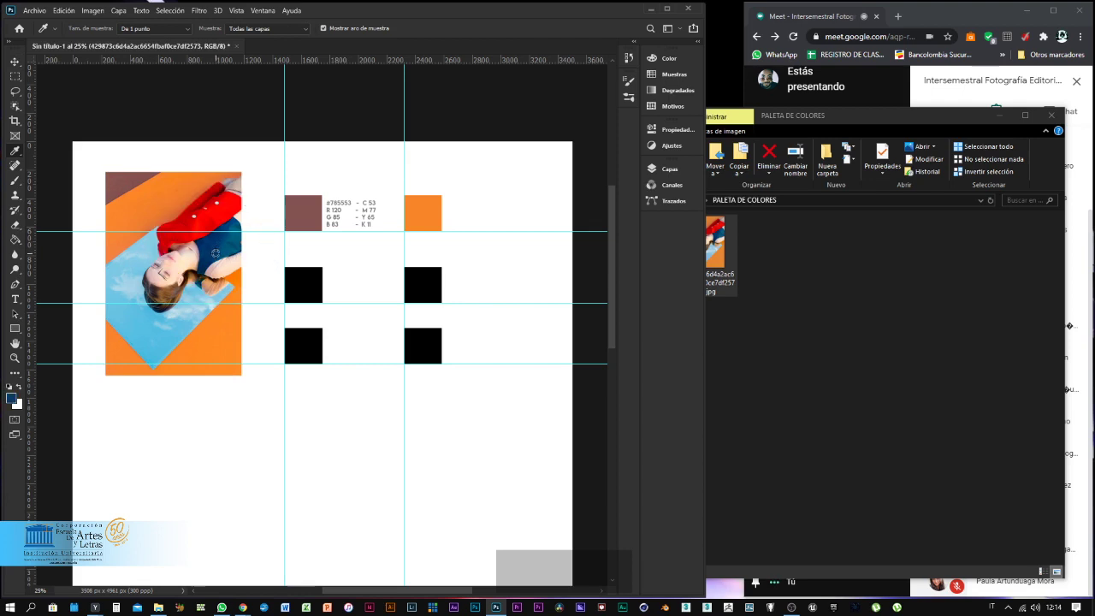
{"action": "key", "text": "g"}
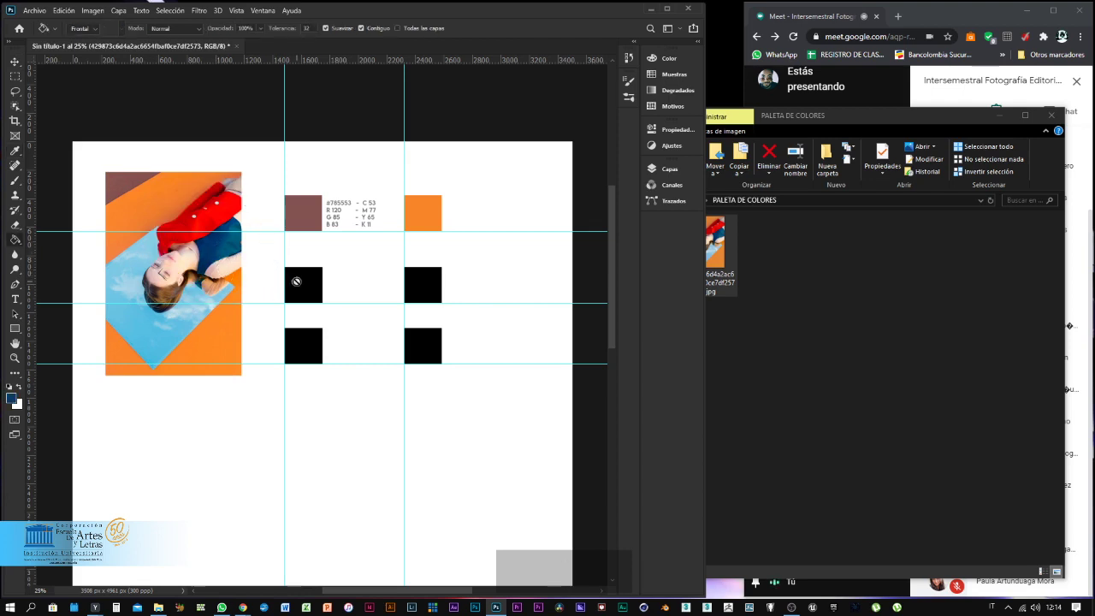
{"action": "left_click", "coordinate": [296, 281], "text": "ctrl"}
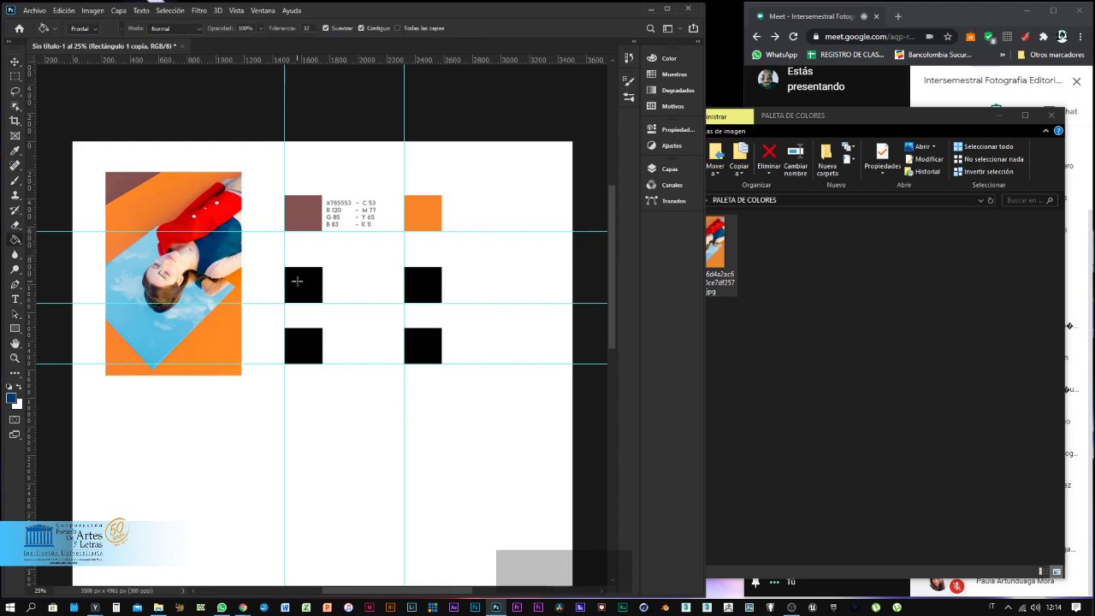
{"action": "left_click", "coordinate": [300, 283]}
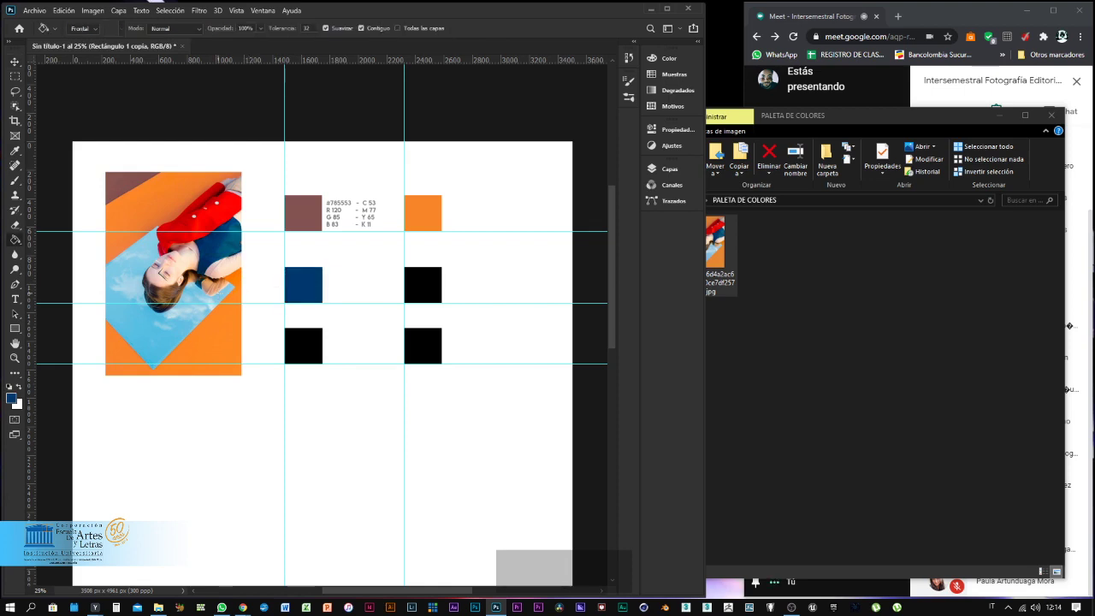
Sample the red clothing in the photo and fill the middle square of the second swatch column with it.
{"action": "key", "text": "v"}
{"action": "left_click", "coordinate": [221, 297]}
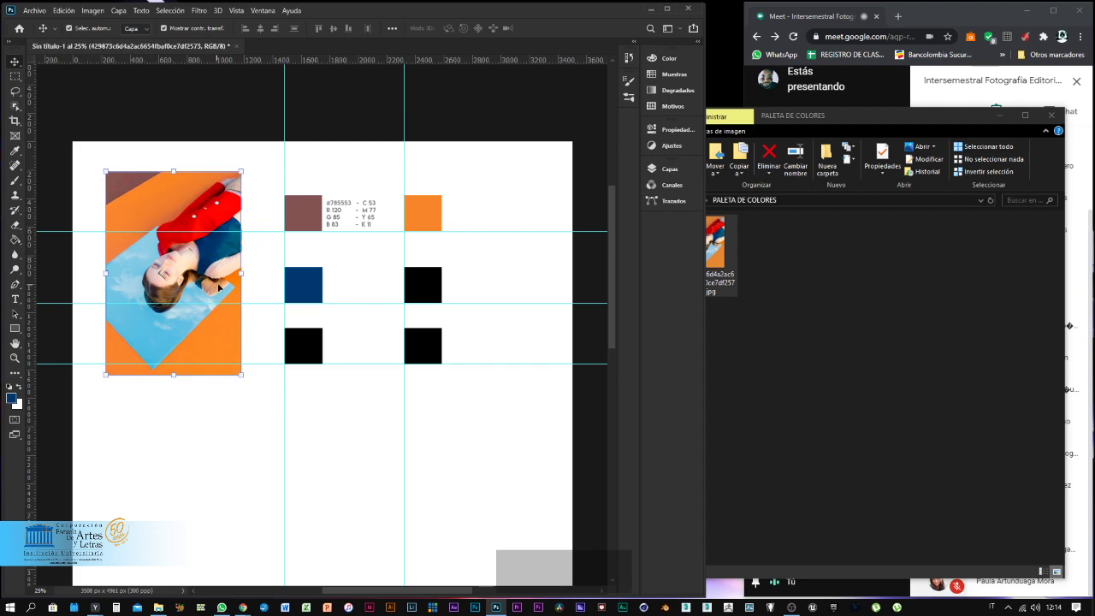
{"action": "key", "text": "i"}
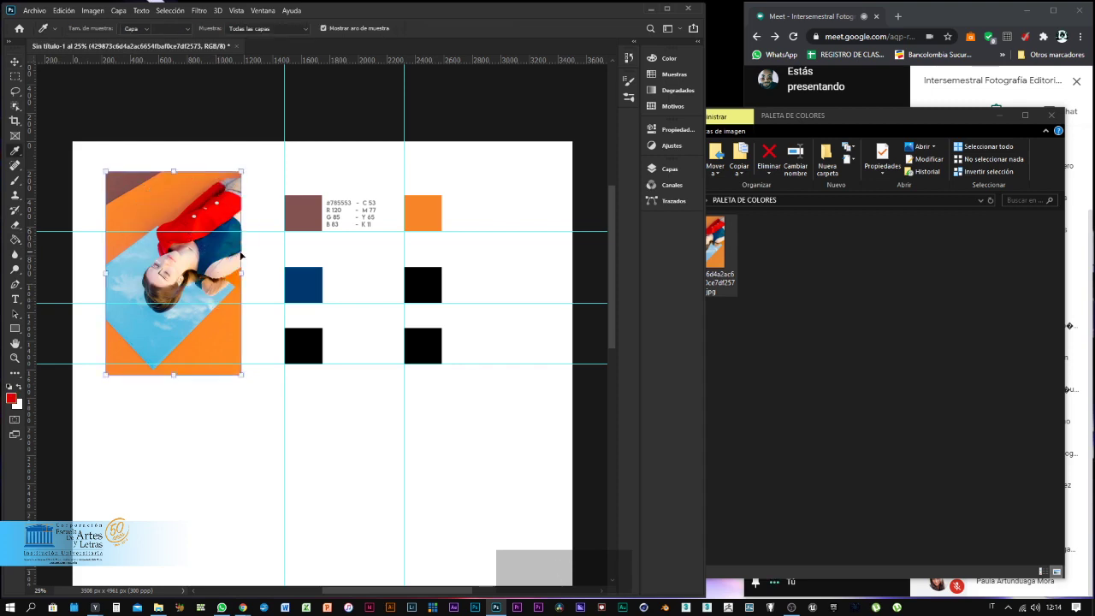
{"action": "key", "text": "v"}
{"action": "left_click", "coordinate": [416, 285]}
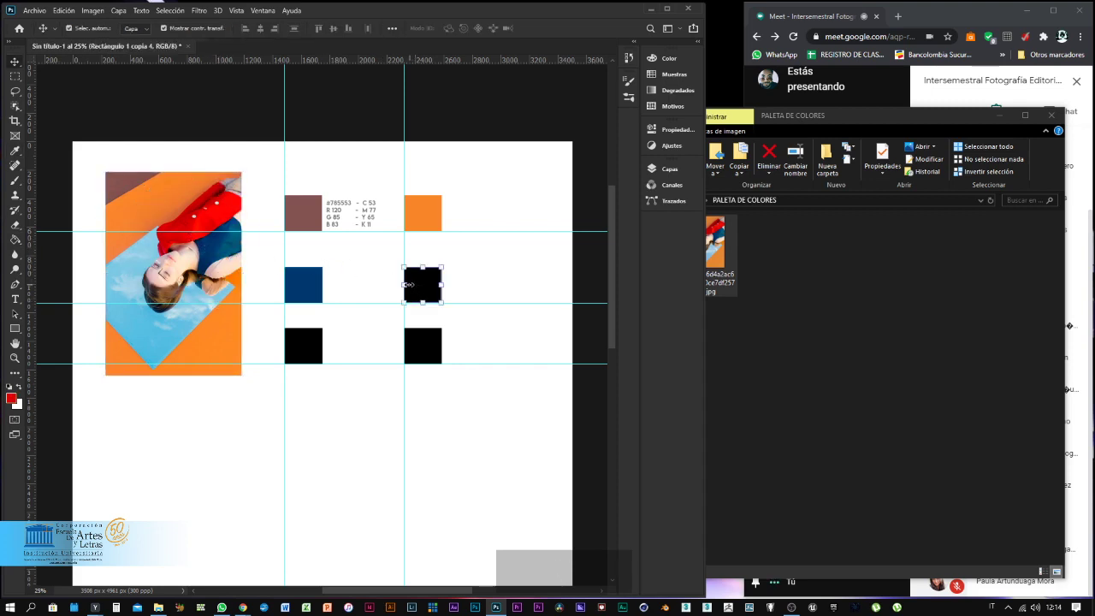
{"action": "key", "text": "g"}
Sample the light blue near the photo's lower edge and fill the bottom square of the first swatch column with it.
{"action": "key", "text": "v"}
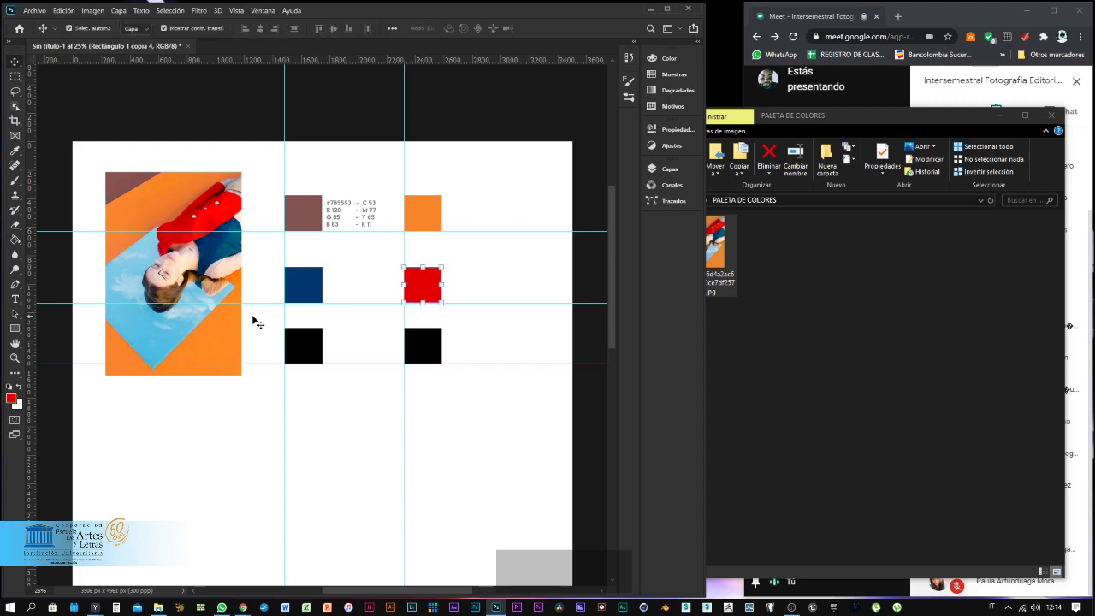
{"action": "left_click", "coordinate": [147, 342]}
{"action": "key", "text": "i"}
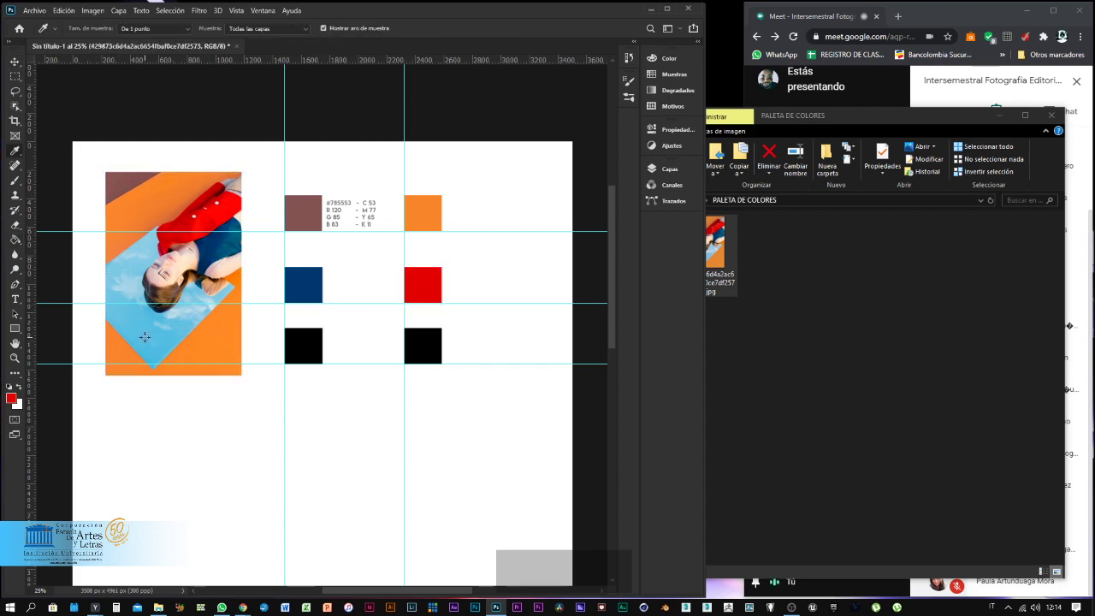
{"action": "left_click", "coordinate": [146, 338]}
{"action": "key", "text": "v"}
{"action": "left_click", "coordinate": [301, 350]}
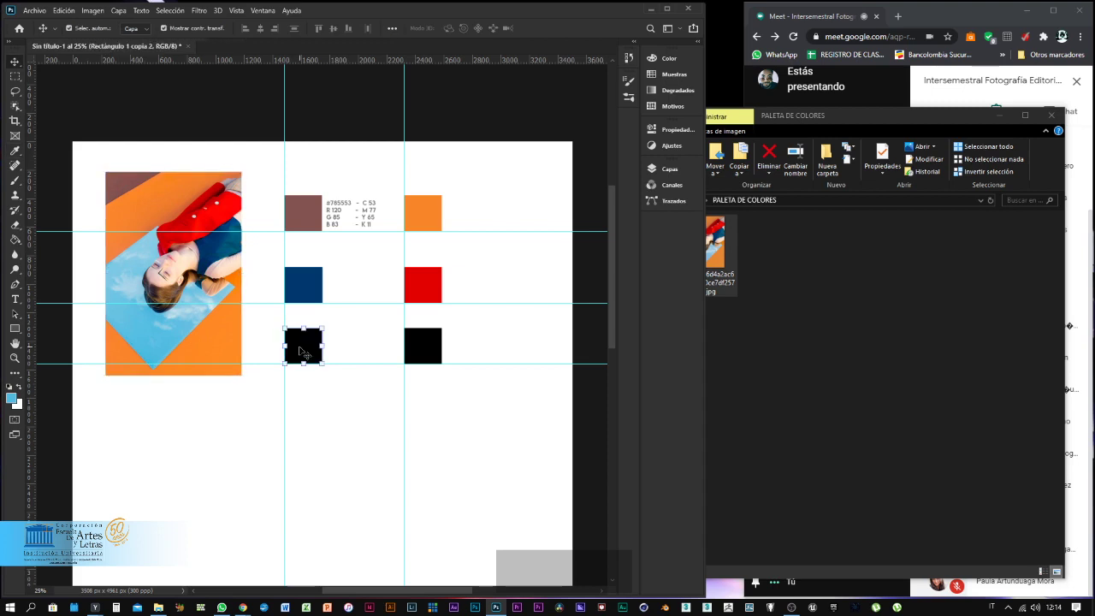
{"action": "key", "text": "g"}
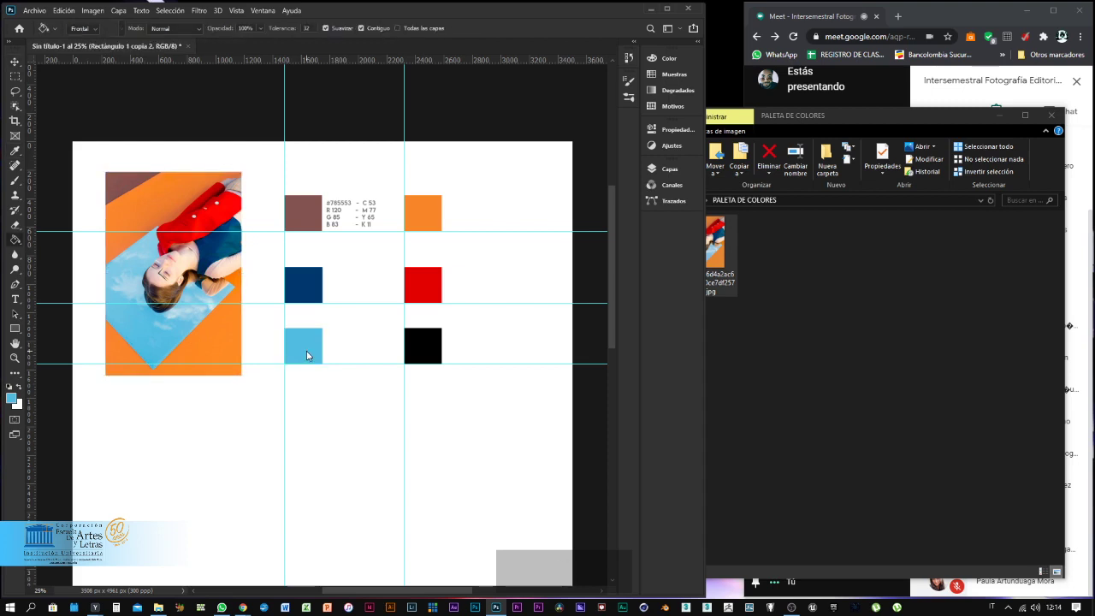
Sample the pale skin tone of the arm in the photo and fill the bottom square of the second swatch column.
{"action": "key", "text": "v"}
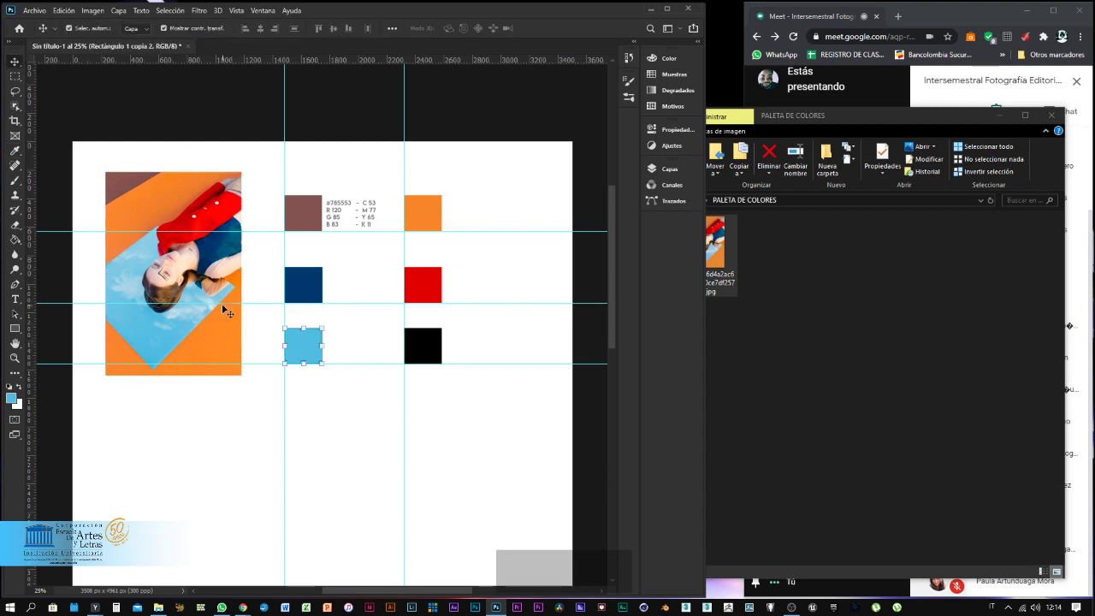
{"action": "left_click", "coordinate": [224, 272]}
{"action": "key", "text": "i"}
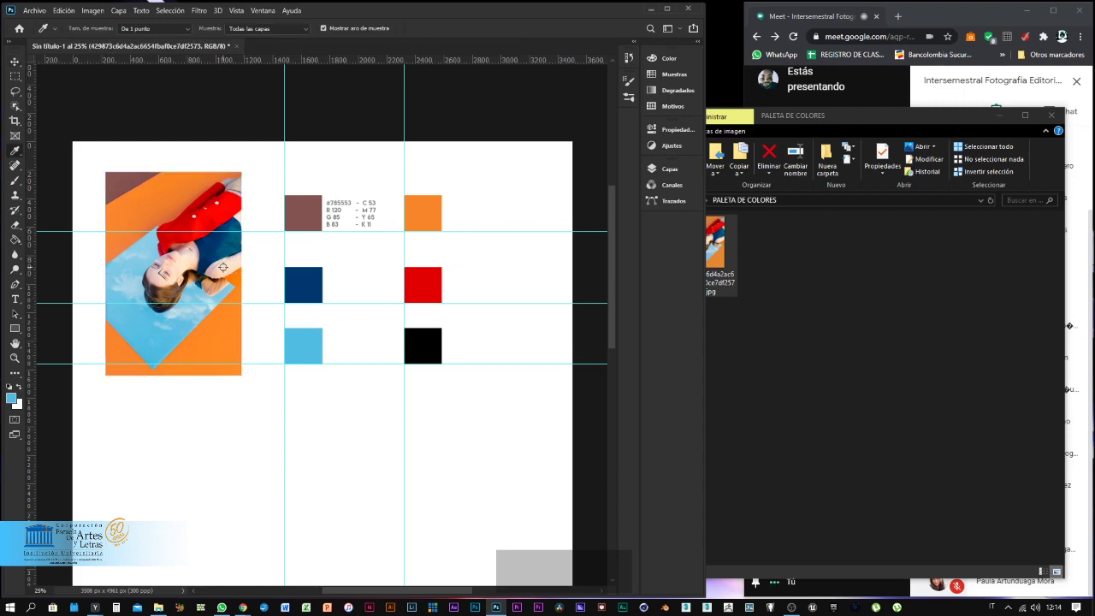
{"action": "key", "text": "v"}
{"action": "left_click", "coordinate": [415, 343]}
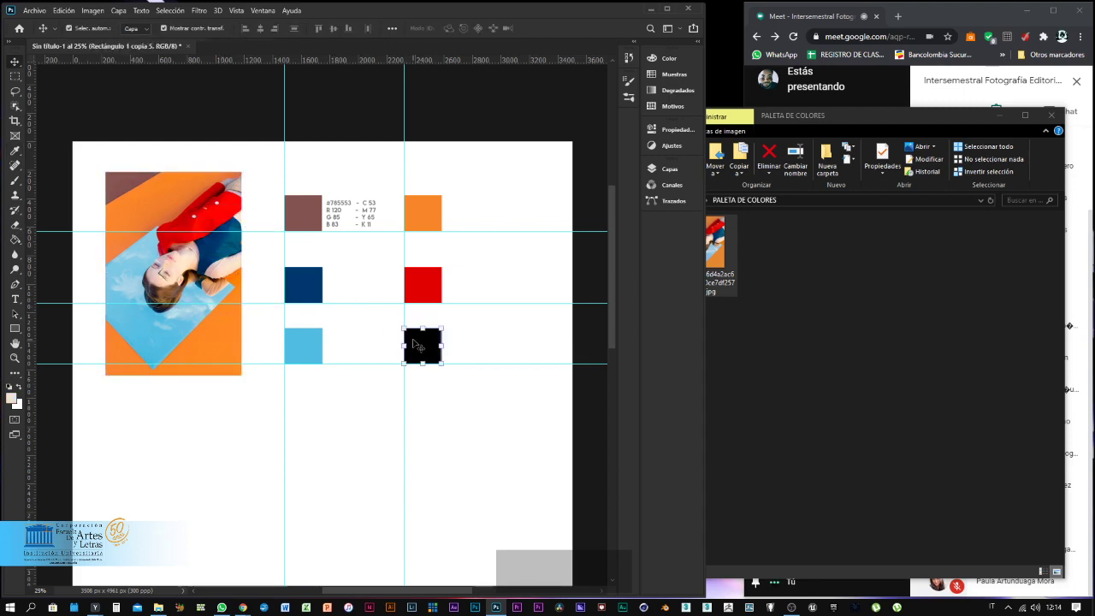
{"action": "key", "text": "g"}
{"action": "left_click", "coordinate": [420, 346]}
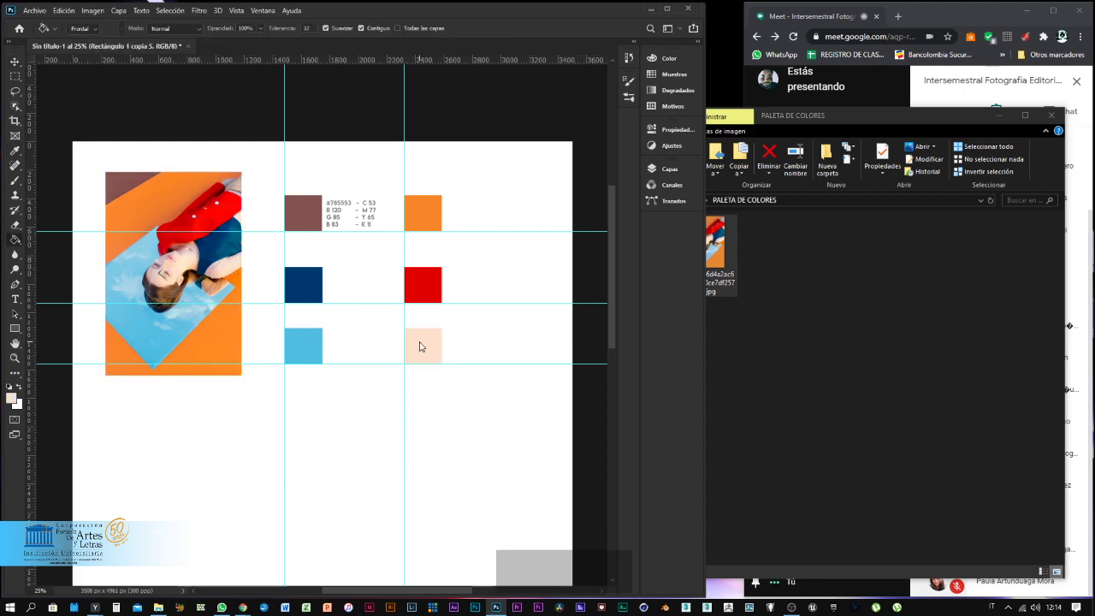
Duplicate the colour-value text beside the brown swatch and place the copy beside the orange swatch.
{"action": "key", "text": "v"}
{"action": "left_click", "coordinate": [333, 436]}
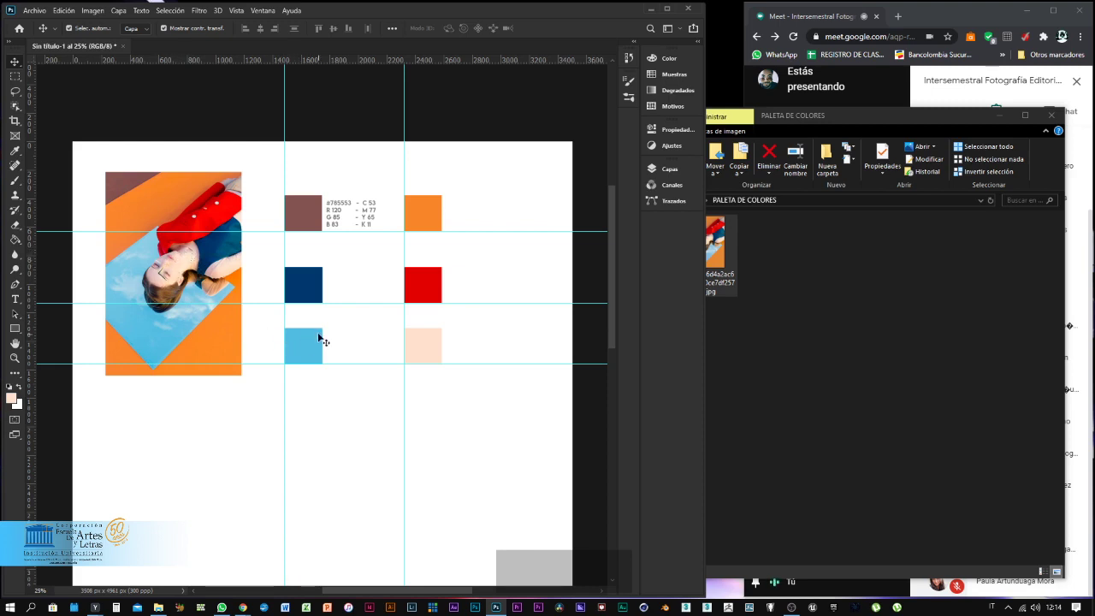
{"action": "left_click", "coordinate": [348, 209]}
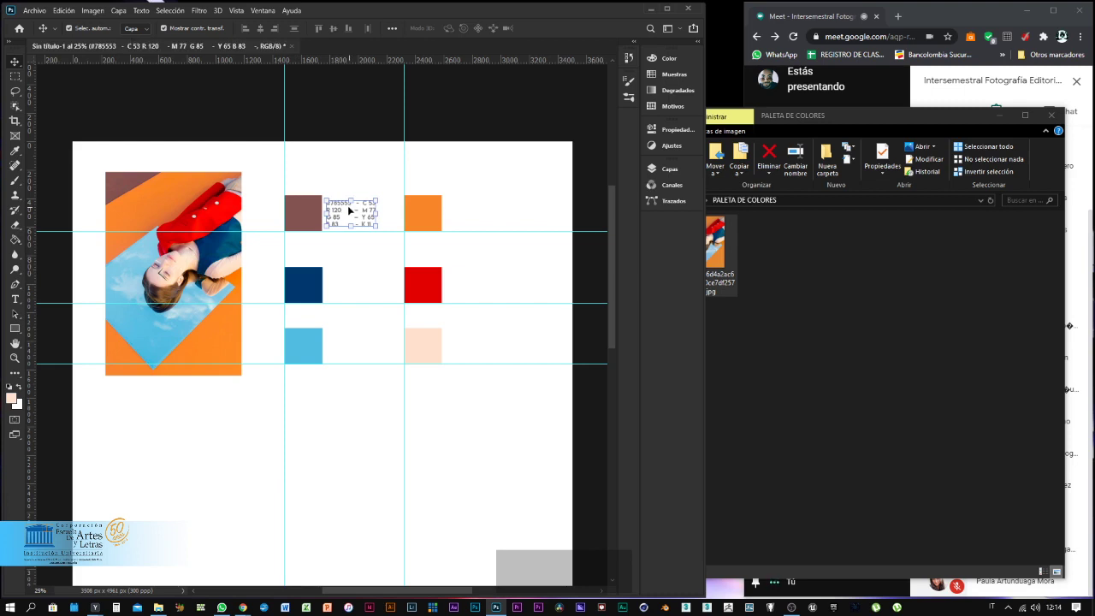
{"action": "left_click_drag", "start_coordinate": [336, 205], "coordinate": [467, 205]}
{"action": "key", "text": "ctrl+z"}
{"action": "key", "text": "ctrl"}
{"action": "key", "text": "ctrl+j"}
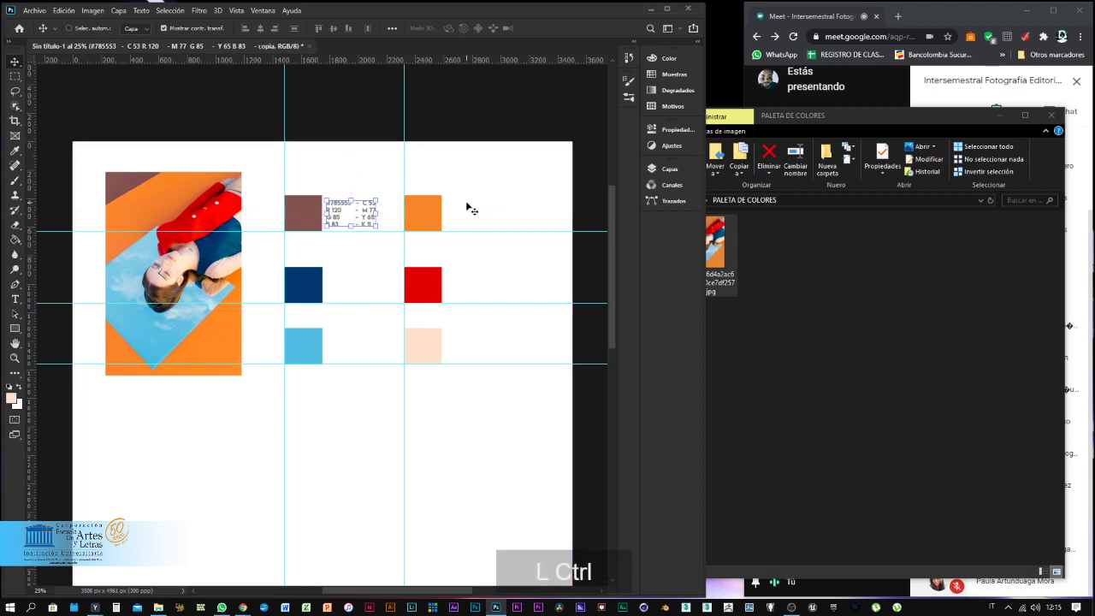
{"action": "left_click_drag", "start_coordinate": [337, 216], "coordinate": [463, 214]}
Duplicate the colour-value text for the dark blue, red, light blue and pale skin swatches, placing one copy beside each.
{"action": "left_click", "coordinate": [340, 214]}
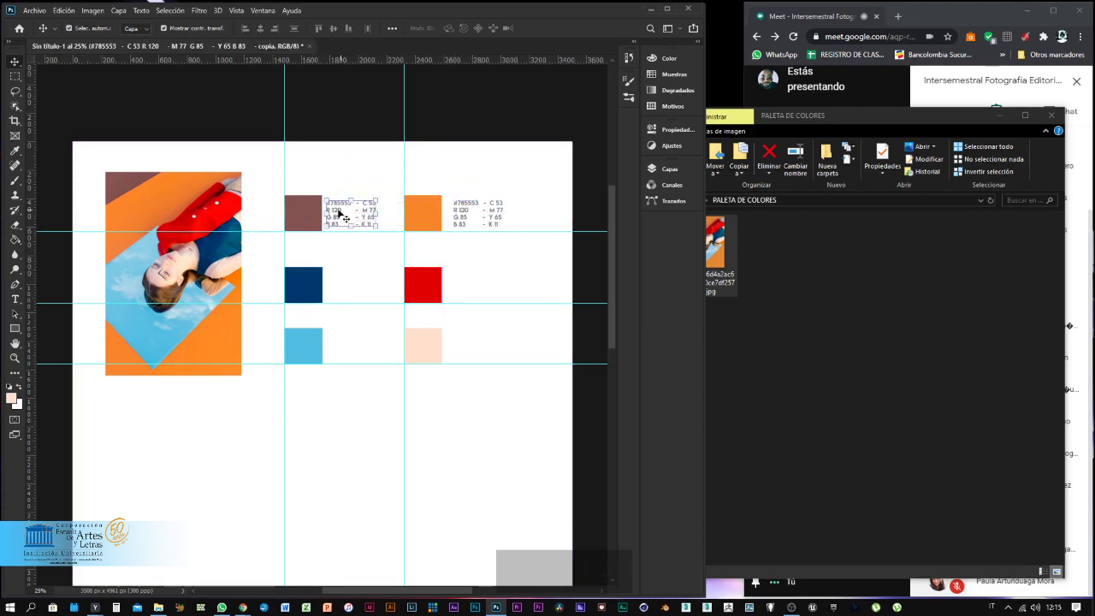
{"action": "key", "text": "ctrl"}
{"action": "key", "text": "ctrl+j"}
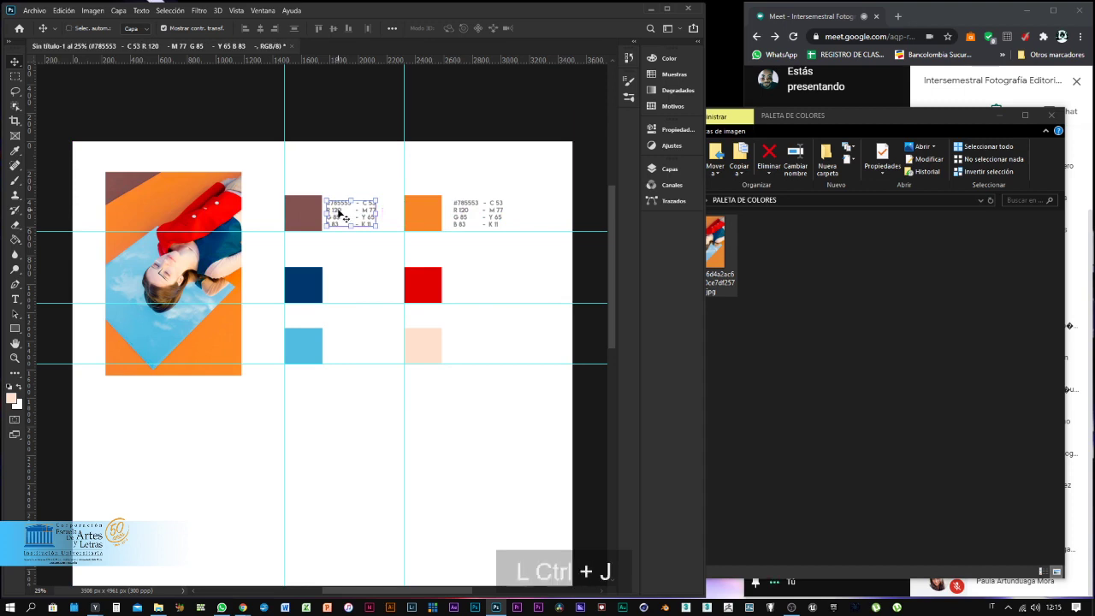
{"action": "left_click_drag", "start_coordinate": [340, 214], "coordinate": [466, 346]}
{"action": "key", "text": "ctrl+j"}
{"action": "key", "text": "ctrl"}
{"action": "key", "text": "ctrl+j"}
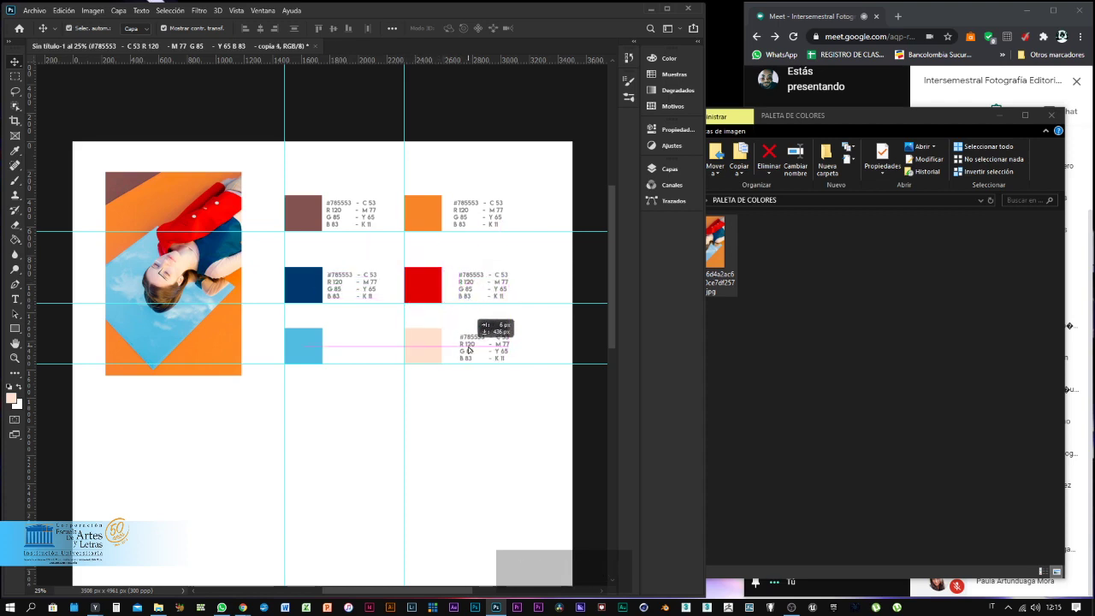
{"action": "left_click", "coordinate": [341, 291], "text": "ctrl"}
{"action": "left_click_drag", "start_coordinate": [341, 291], "coordinate": [335, 348]}
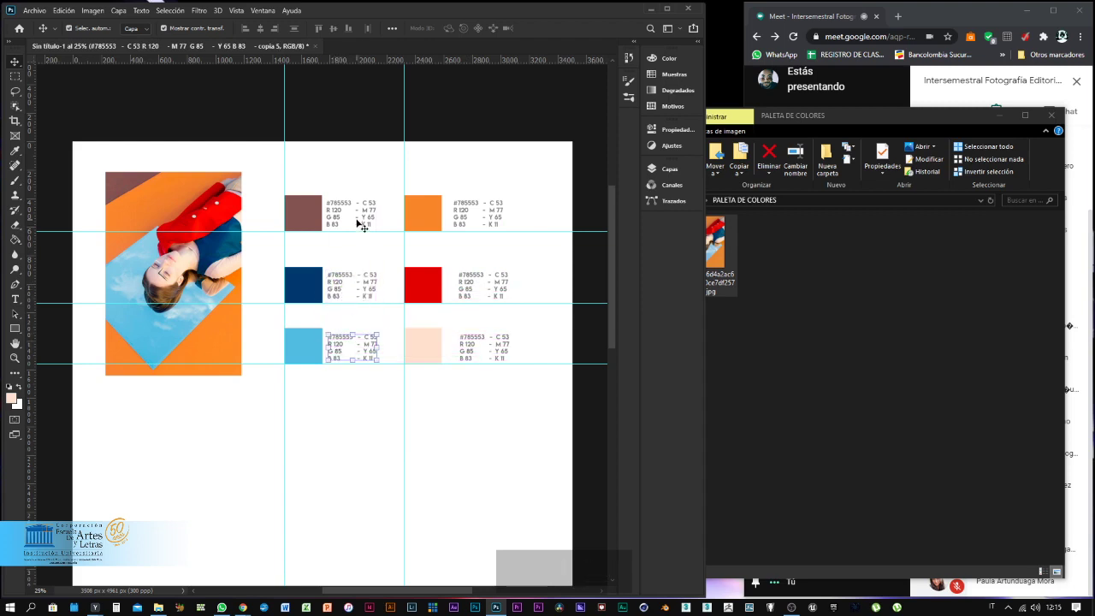
Align the three text blocks of each swatch column on their horizontal centres.
{"action": "left_click_drag", "start_coordinate": [357, 188], "coordinate": [370, 355]}
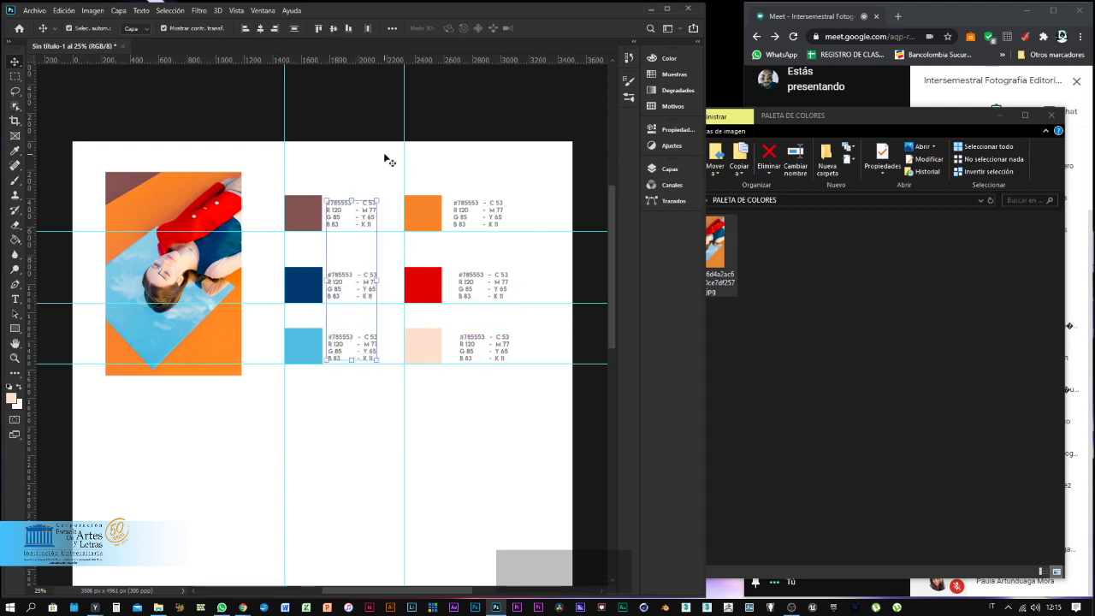
{"action": "left_click", "coordinate": [262, 30]}
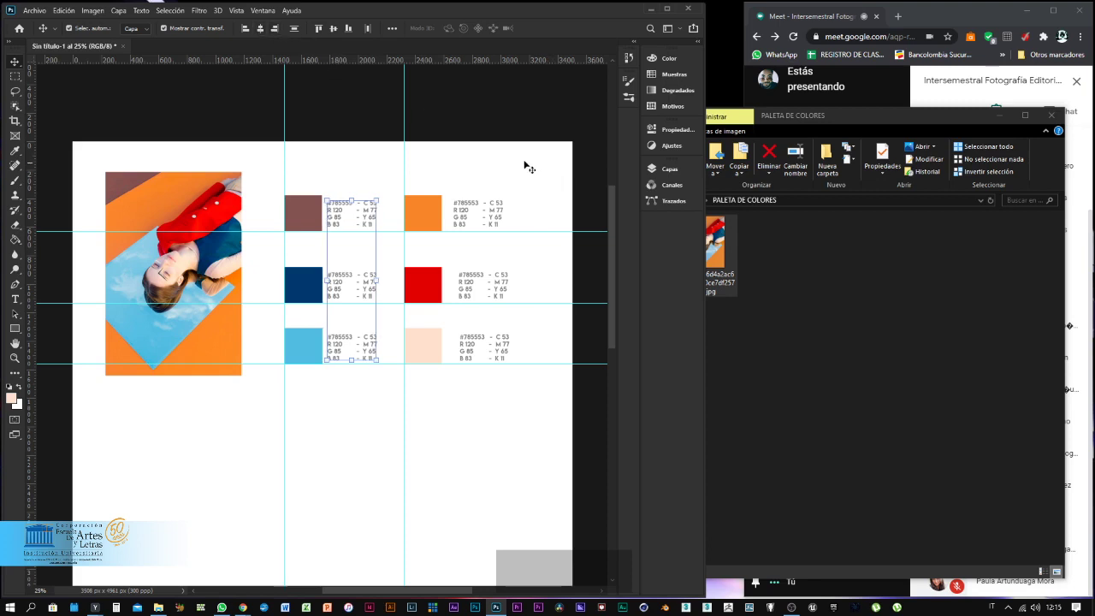
{"action": "left_click_drag", "start_coordinate": [509, 167], "coordinate": [475, 353]}
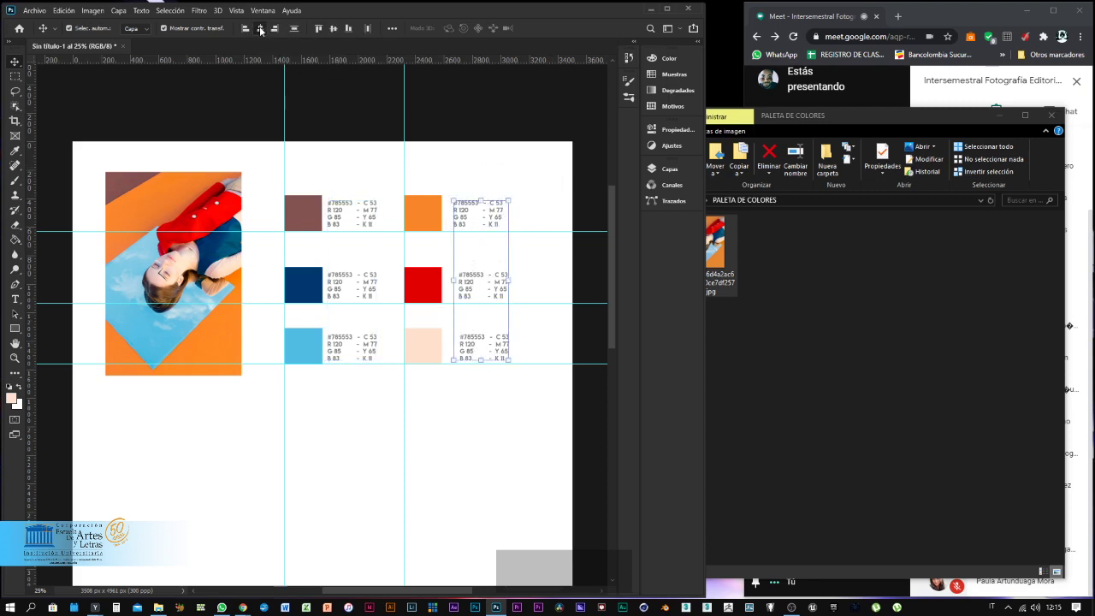
{"action": "left_click", "coordinate": [262, 29]}
{"action": "left_click", "coordinate": [494, 162]}
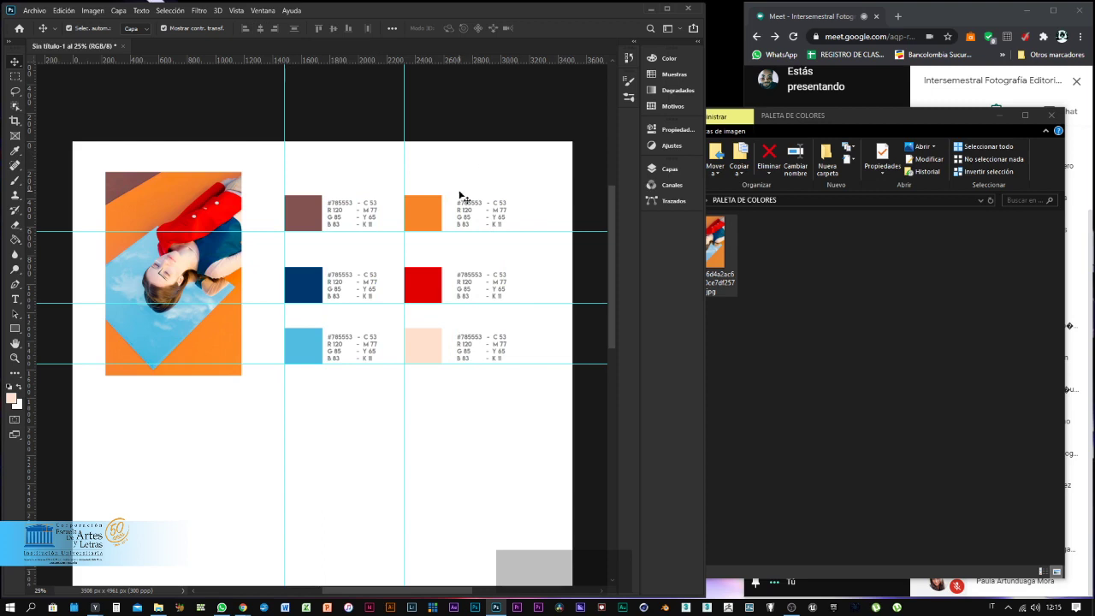
Sample the orange swatch as the foreground colour and check it among the swatches and in the colour picker field.
{"action": "key", "text": "space"}
{"action": "left_click_drag", "start_coordinate": [437, 229], "coordinate": [444, 207]}
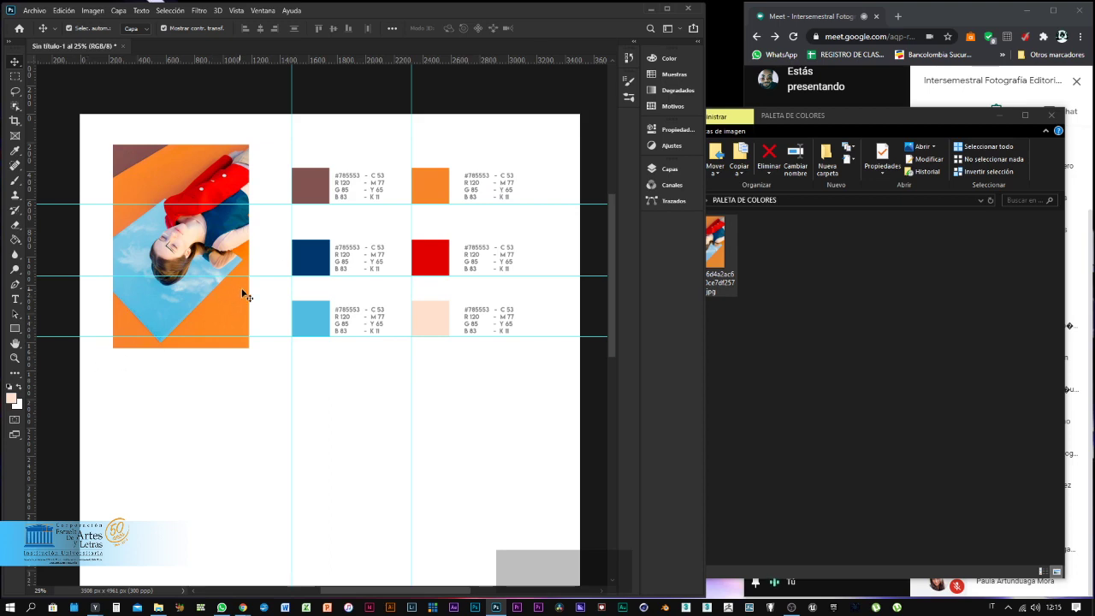
{"action": "left_click", "coordinate": [439, 190]}
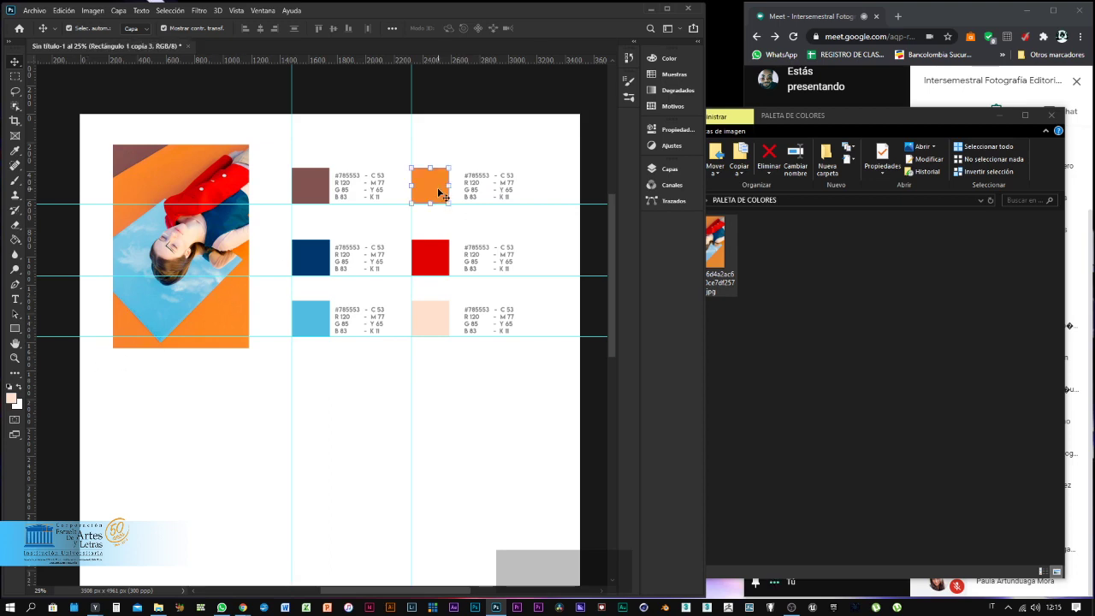
{"action": "key", "text": "i"}
{"action": "left_click", "coordinate": [438, 189]}
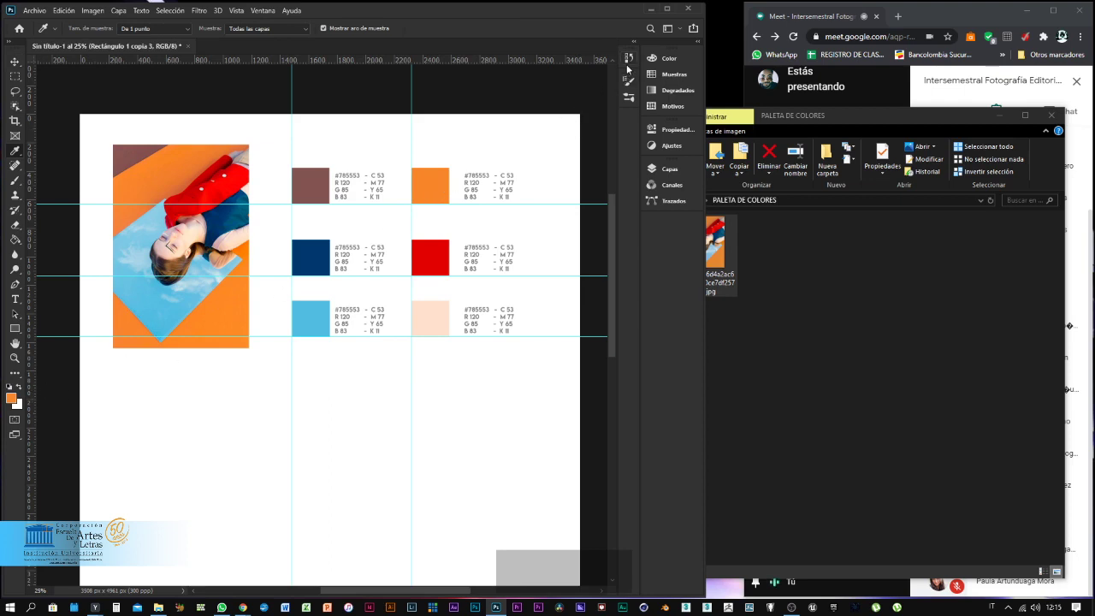
{"action": "left_click", "coordinate": [661, 70]}
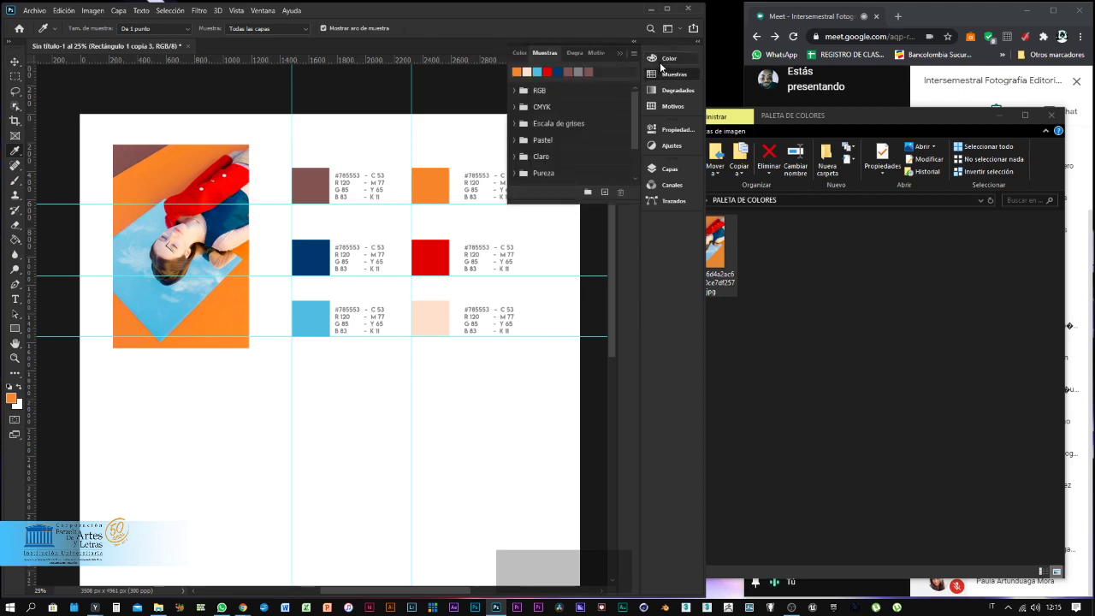
{"action": "left_click", "coordinate": [663, 59]}
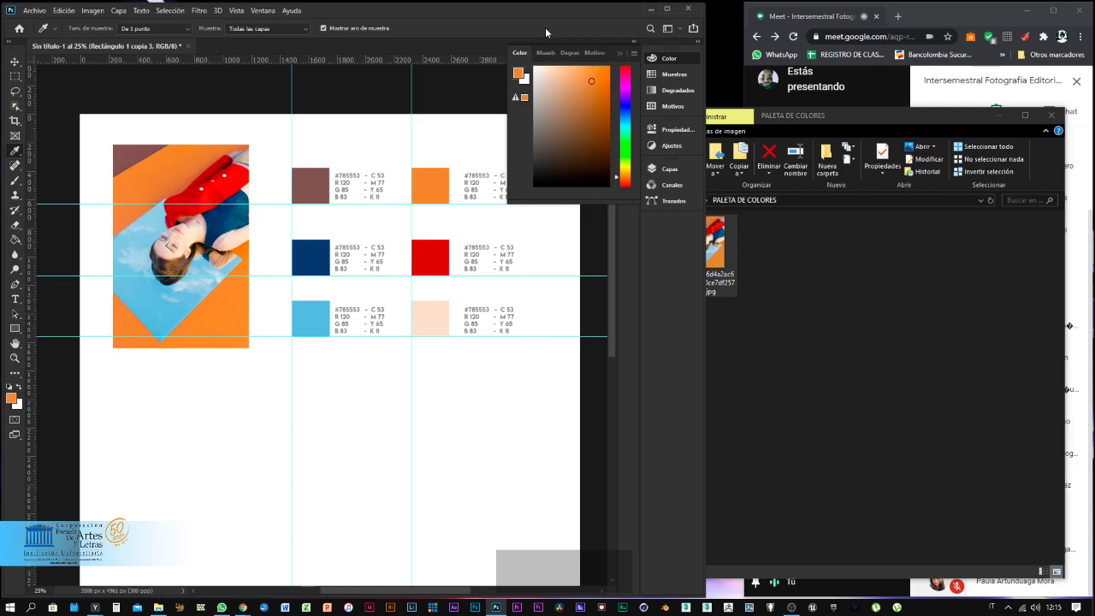
{"action": "left_click", "coordinate": [622, 55]}
Place a Color Sampler point on the orange swatch to read its colour values, removing the extra second point.
{"action": "left_click", "coordinate": [15, 150]}
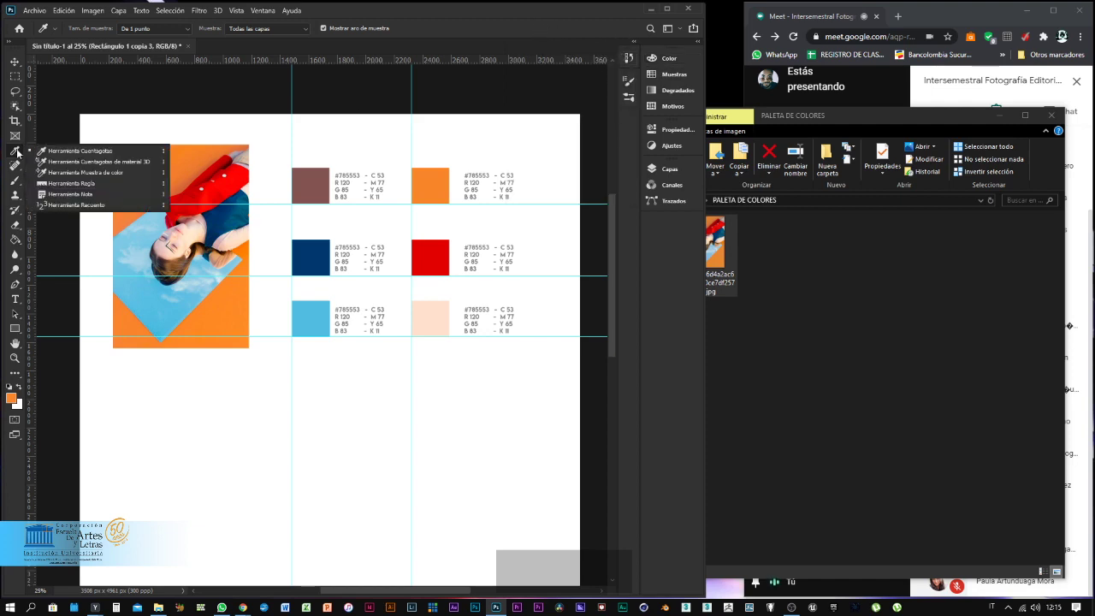
{"action": "left_click", "coordinate": [123, 171]}
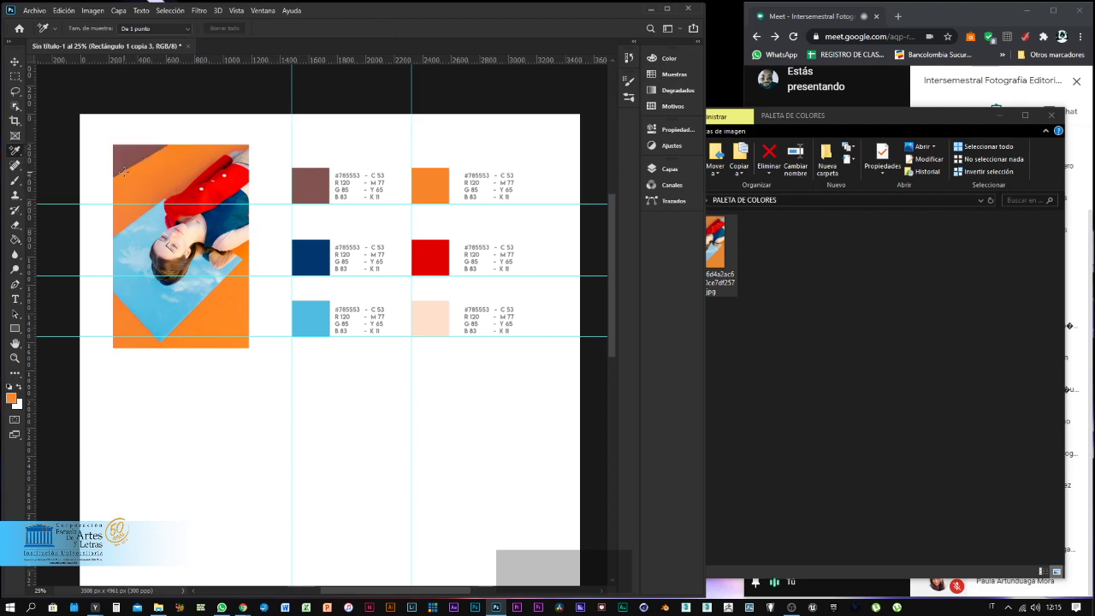
{"action": "left_click", "coordinate": [419, 184]}
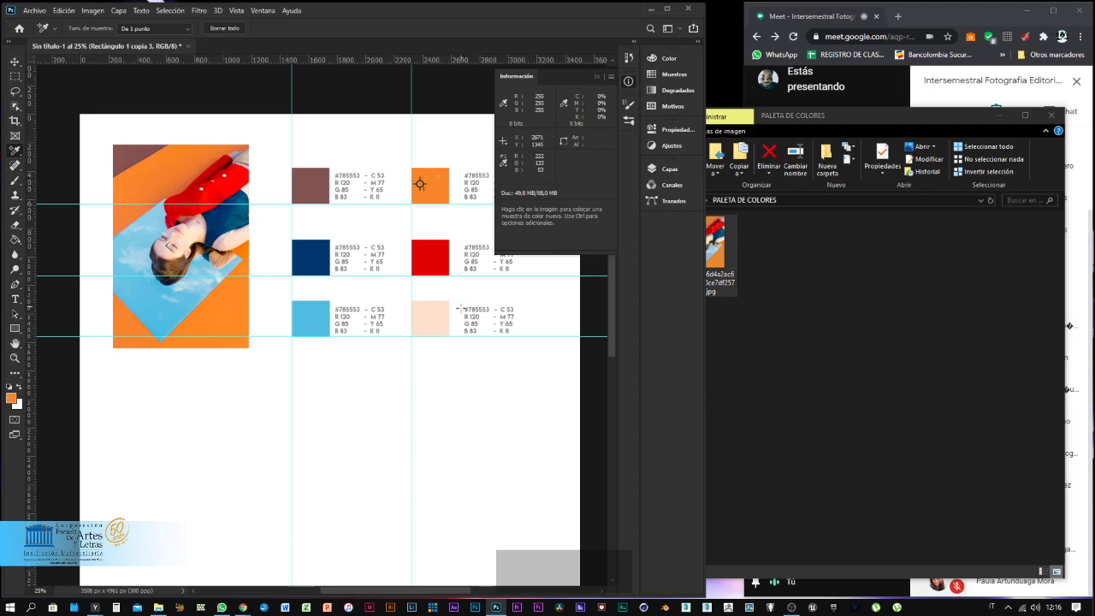
{"action": "left_click", "coordinate": [435, 190]}
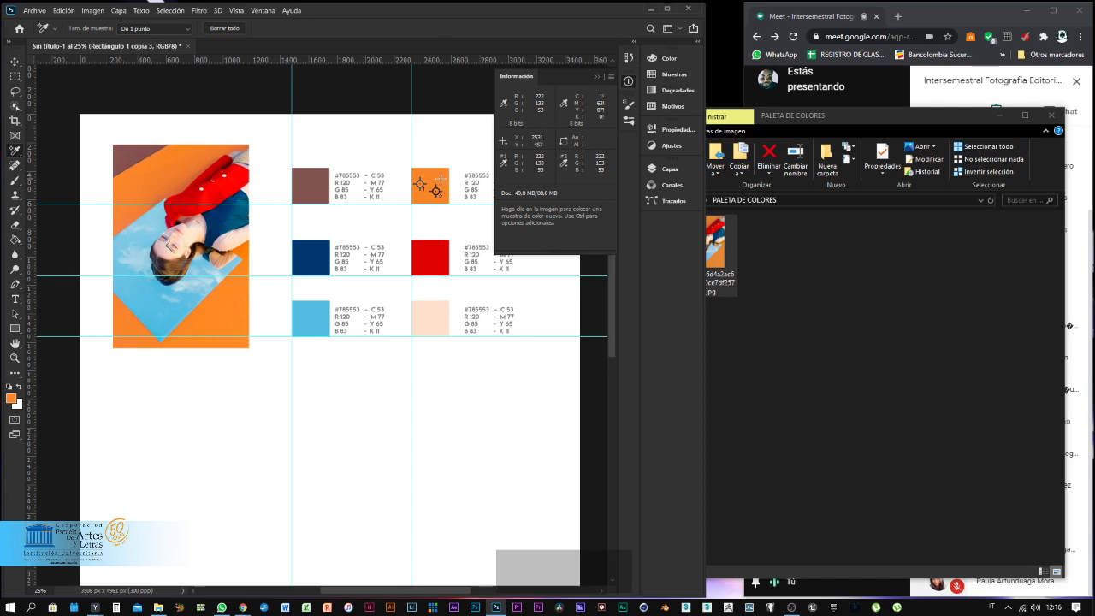
{"action": "left_click", "coordinate": [436, 190], "text": "alt"}
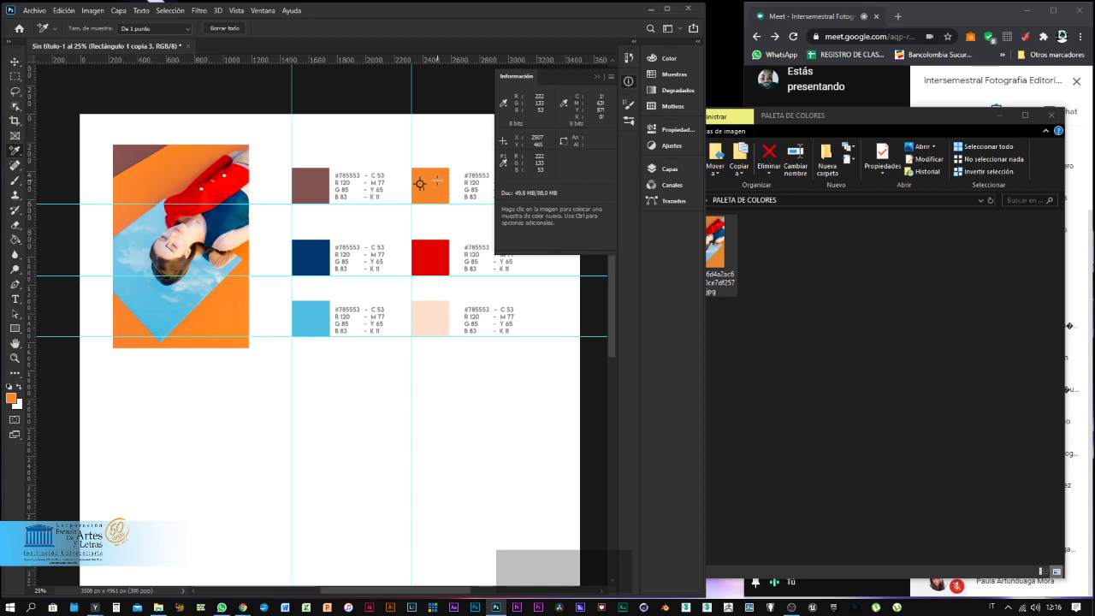
{"action": "left_click", "coordinate": [611, 77]}
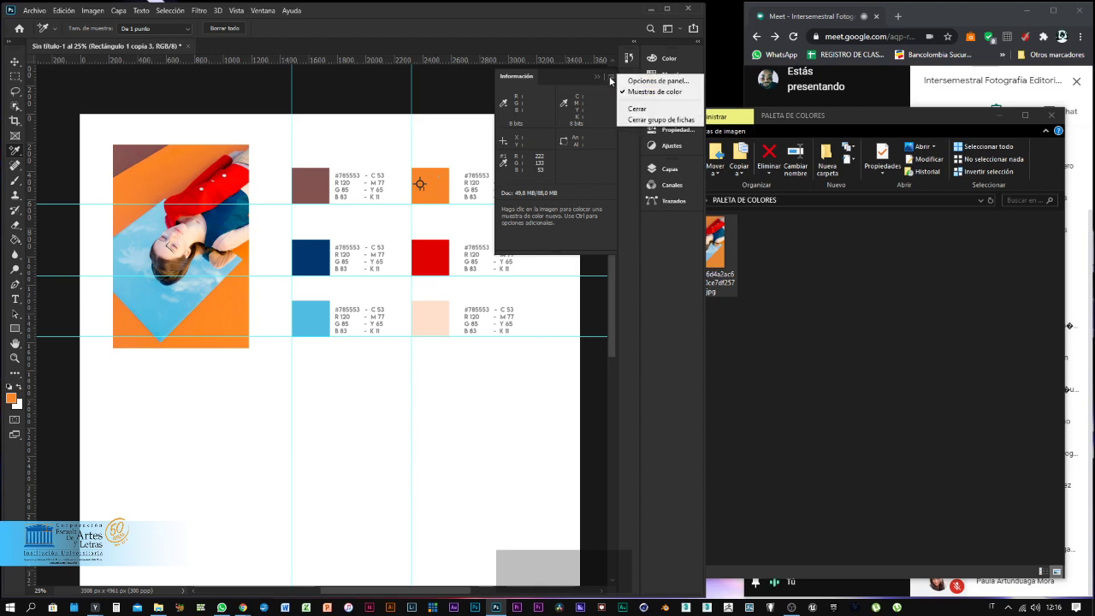
{"action": "left_click", "coordinate": [637, 81]}
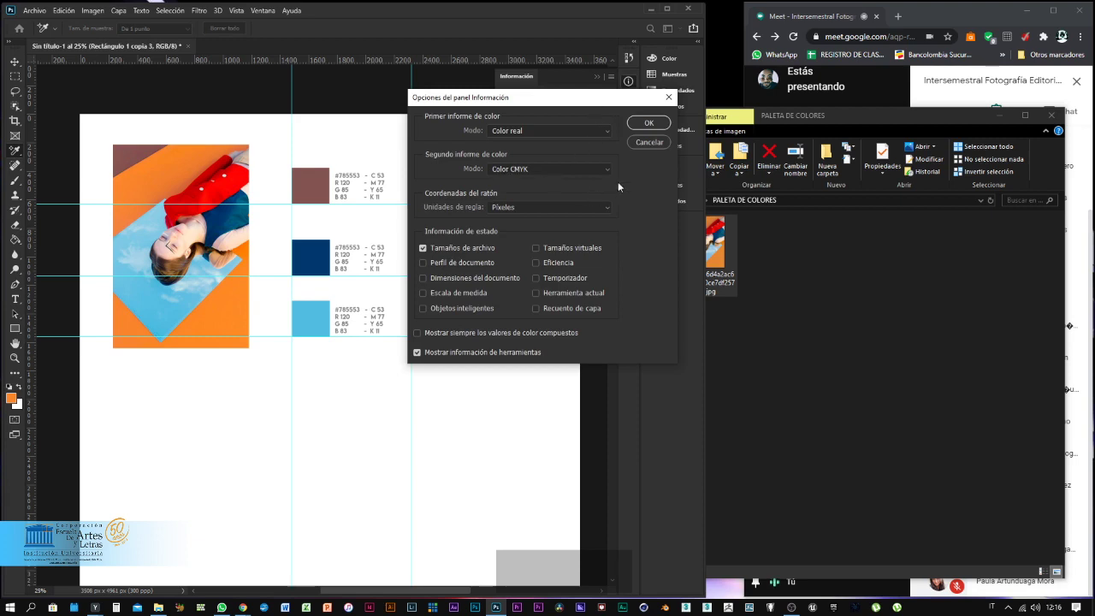
{"action": "left_click", "coordinate": [652, 144]}
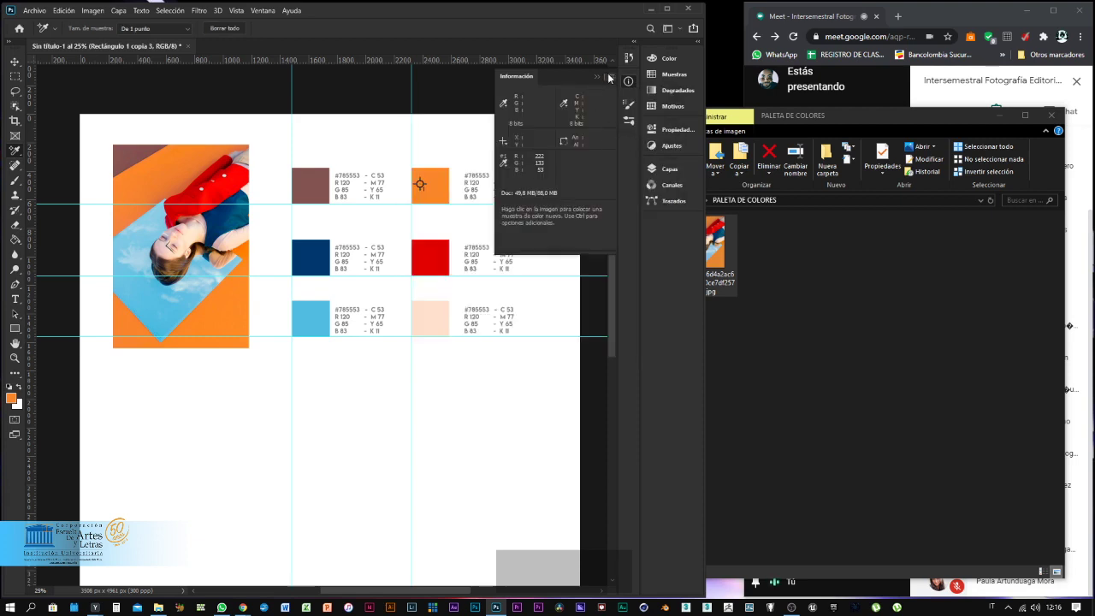
Convert the document to CMYK without flattening, rasterizing the smart objects, and add a second colour sampler point on the orange swatch.
{"action": "left_click", "coordinate": [100, 12]}
{"action": "mouse_move", "coordinate": [214, 23]}
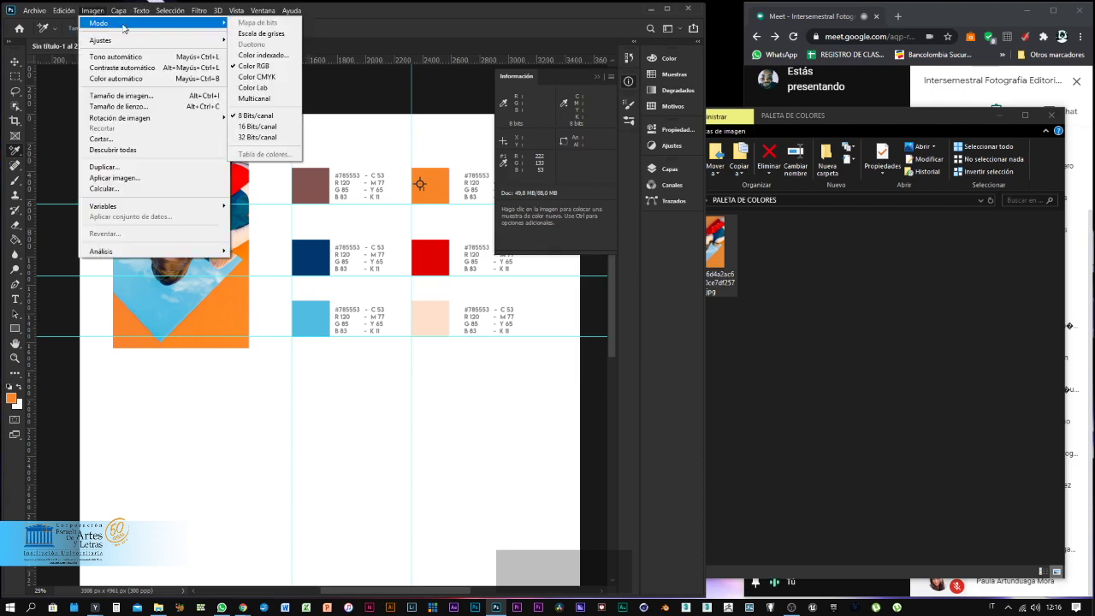
{"action": "left_click", "coordinate": [274, 55]}
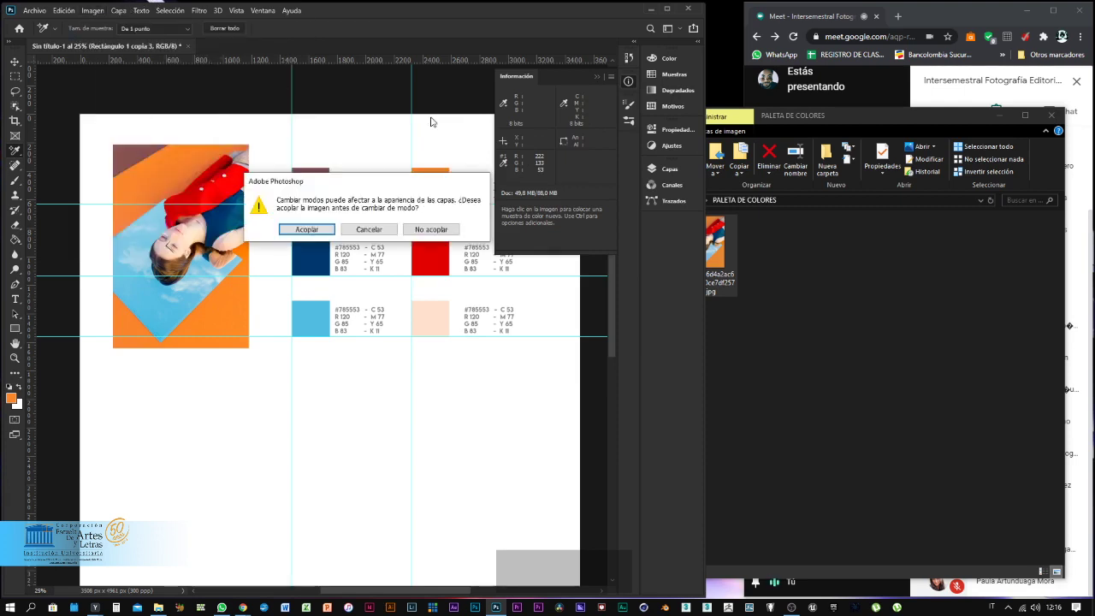
{"action": "left_click", "coordinate": [424, 229]}
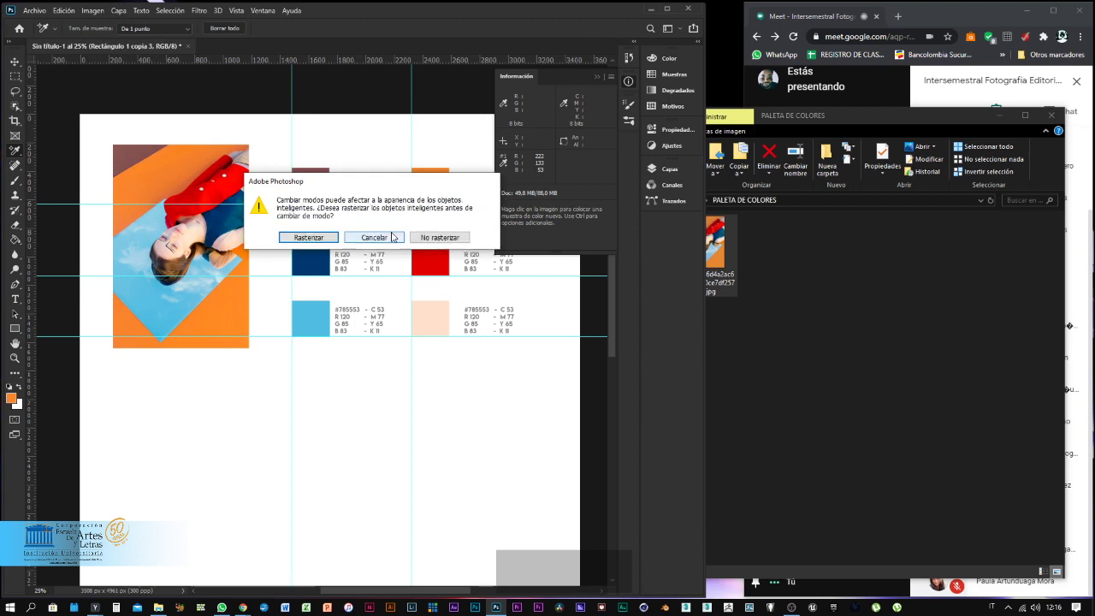
{"action": "left_click", "coordinate": [318, 241]}
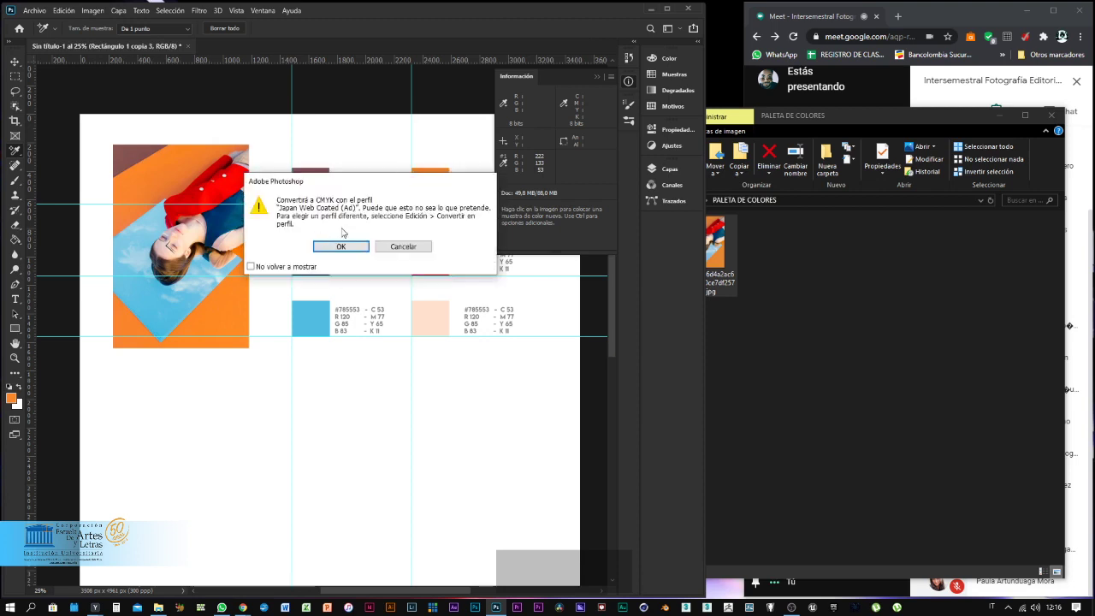
{"action": "left_click", "coordinate": [402, 246]}
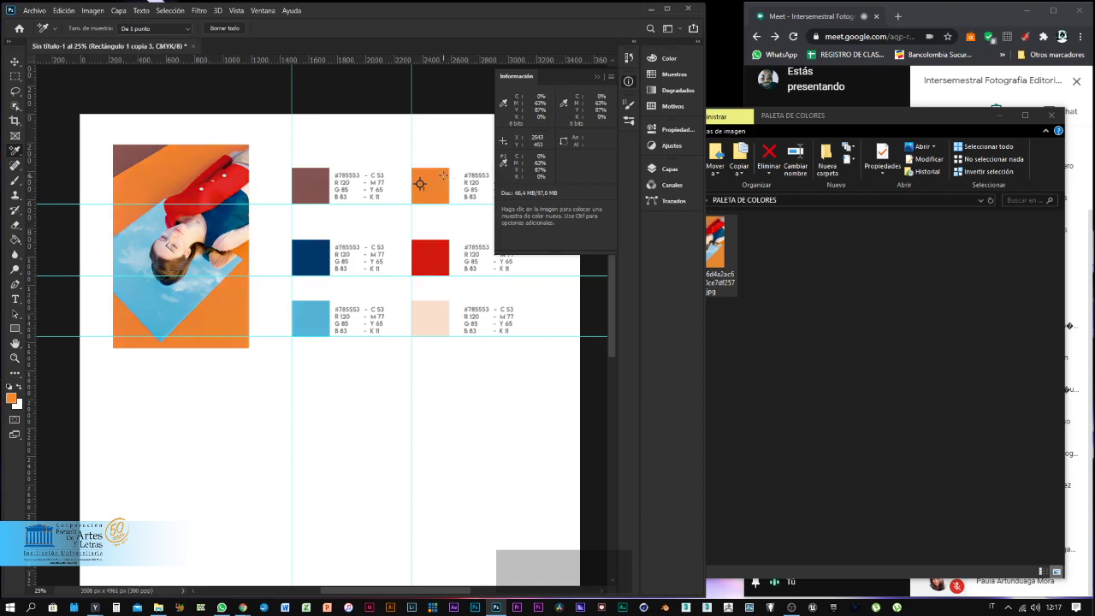
{"action": "left_click", "coordinate": [441, 182]}
{"action": "left_click", "coordinate": [597, 76]}
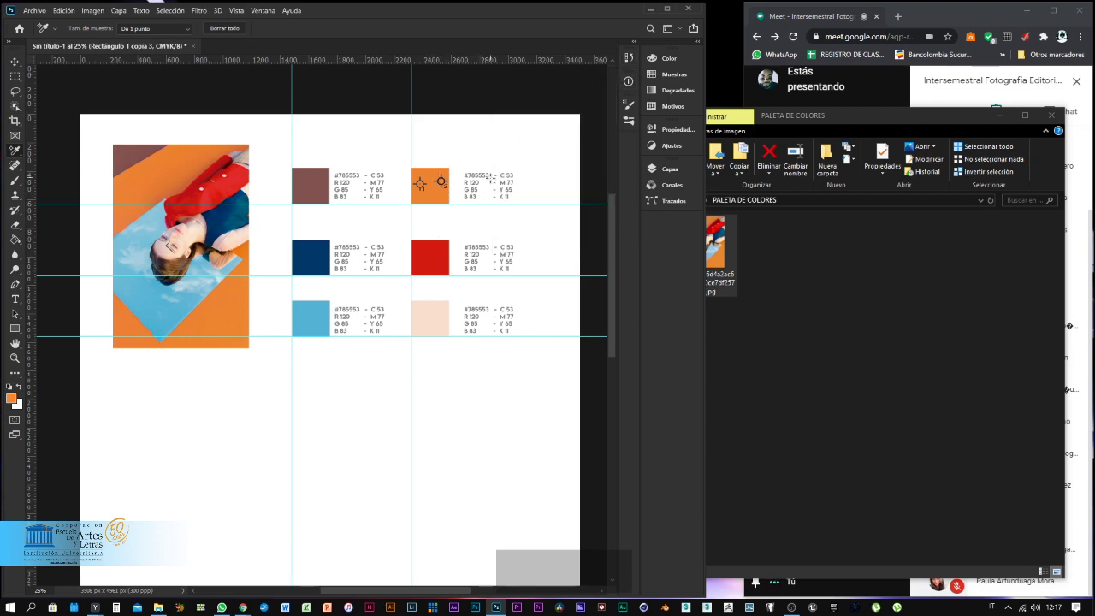
Undo the colour sampler points and the CMYK conversion, and return to the Move tool.
{"action": "key", "text": "ctrl+z"}
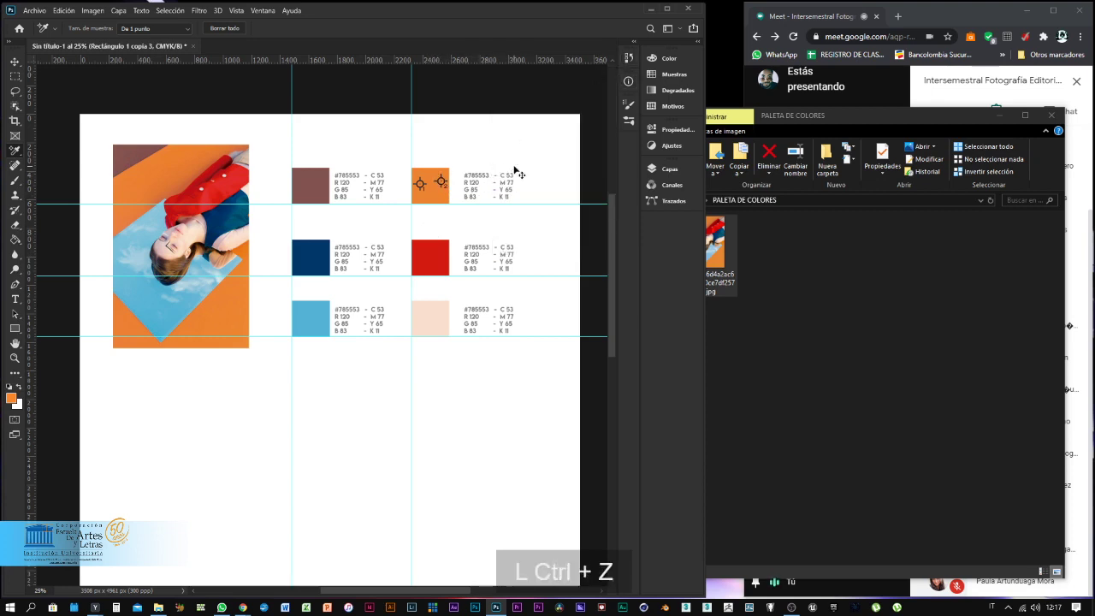
{"action": "key", "text": "ctrl+z"}
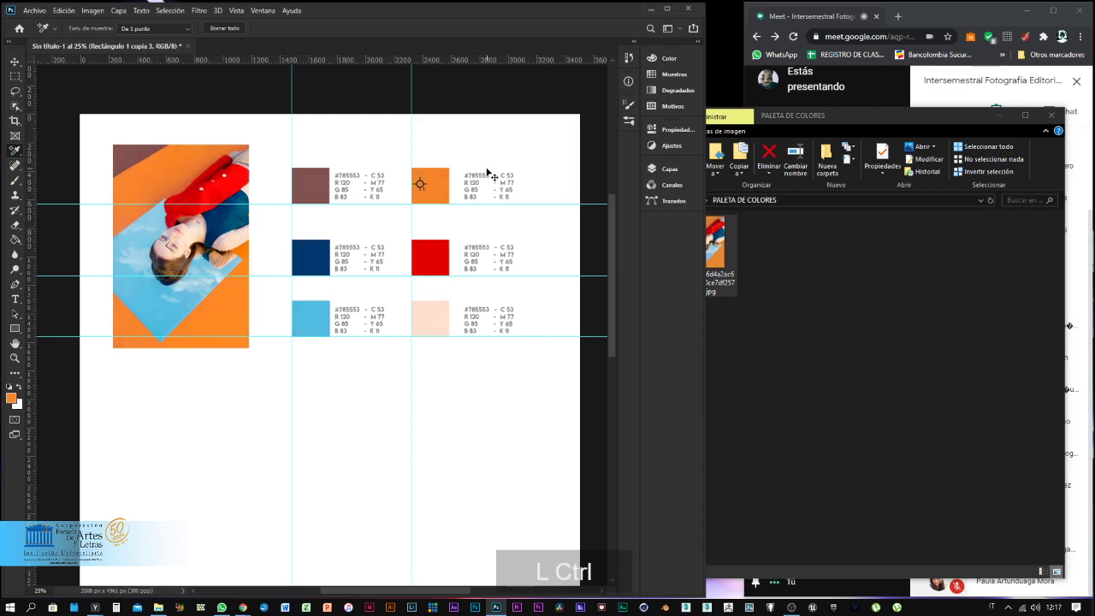
{"action": "key", "text": "ctrl+z"}
{"action": "key", "text": "v"}
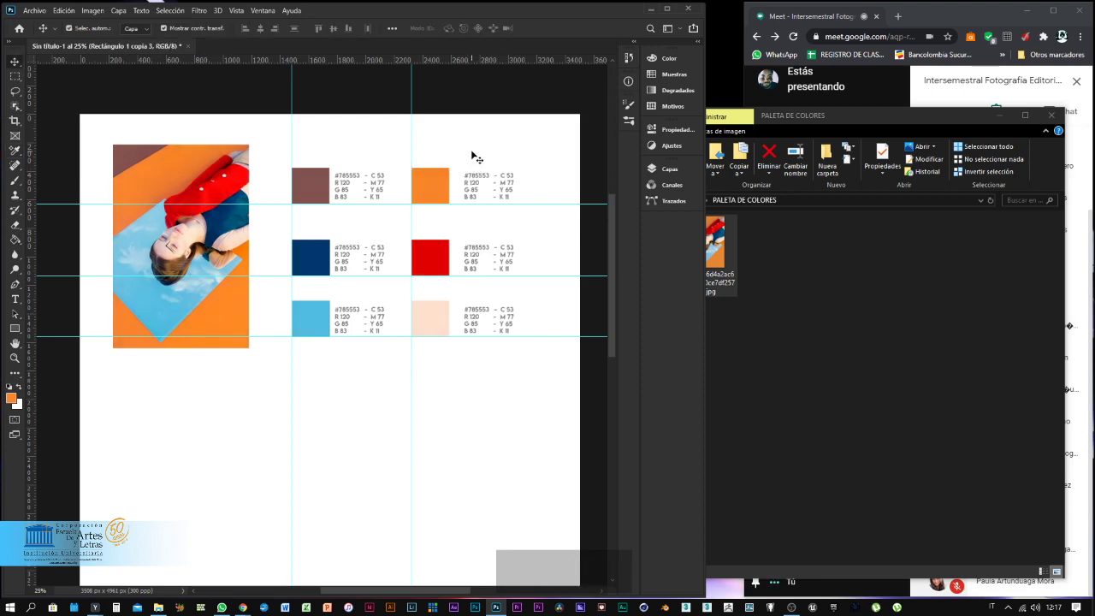
{"action": "left_click_drag", "start_coordinate": [474, 156], "coordinate": [293, 339]}
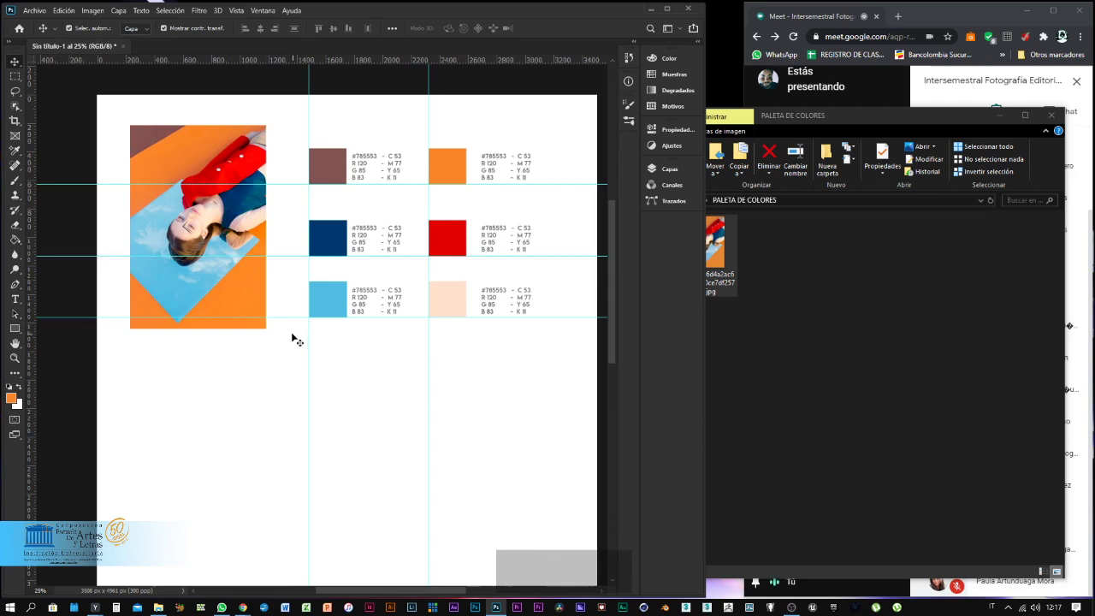
{"action": "left_click", "coordinate": [92, 11]}
{"action": "left_click", "coordinate": [92, 12]}
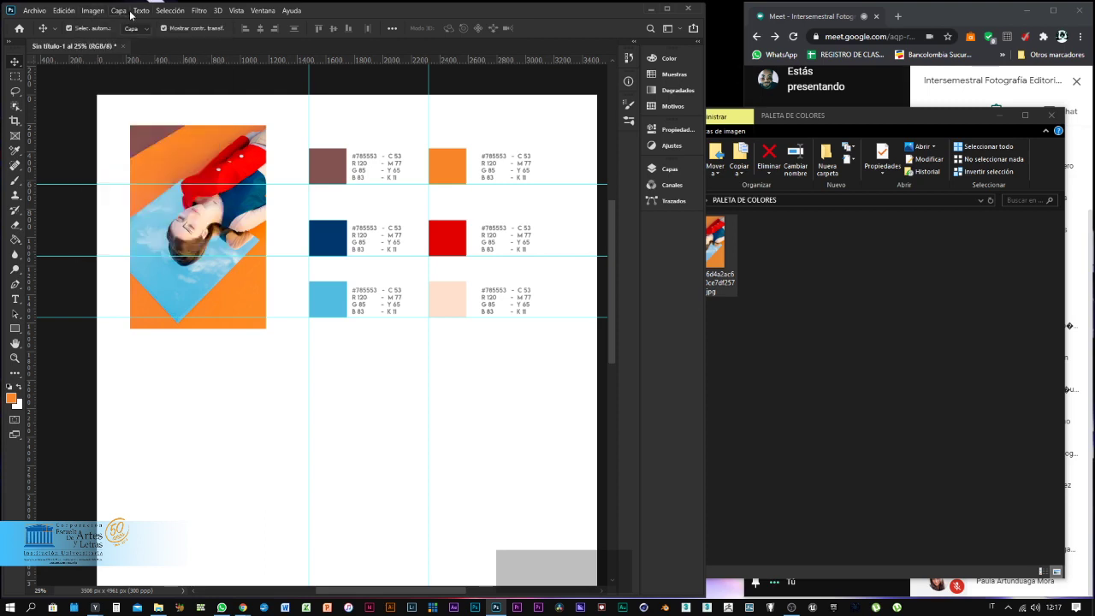
Place Color Sampler points on all six swatches: orange, red, dark blue, light blue, peach and mauve.
{"action": "left_click", "coordinate": [15, 152]}
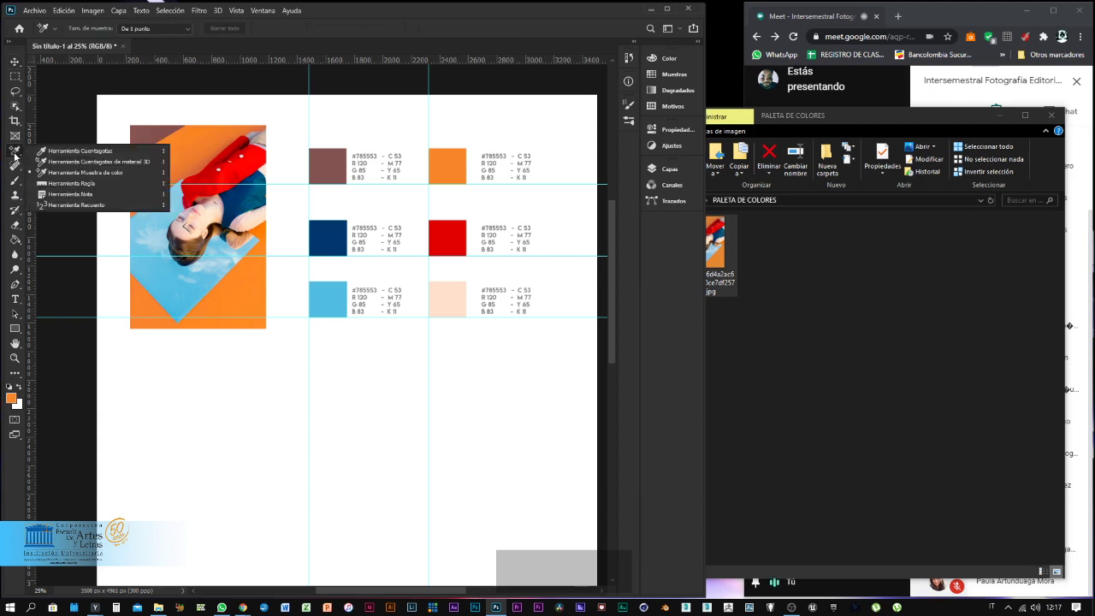
{"action": "left_click", "coordinate": [107, 174]}
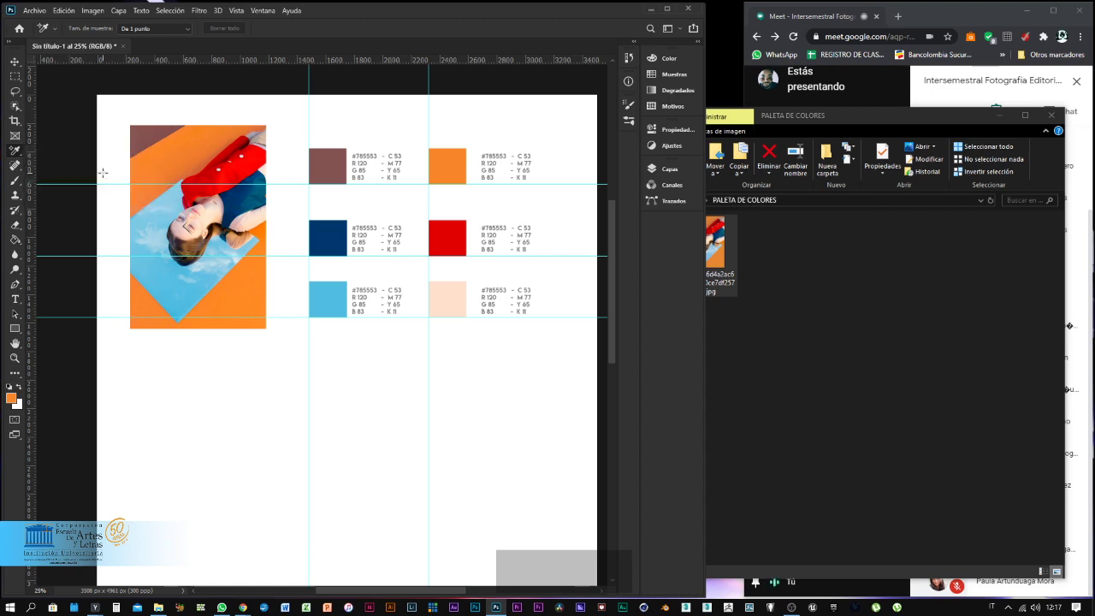
{"action": "right_click", "coordinate": [14, 154]}
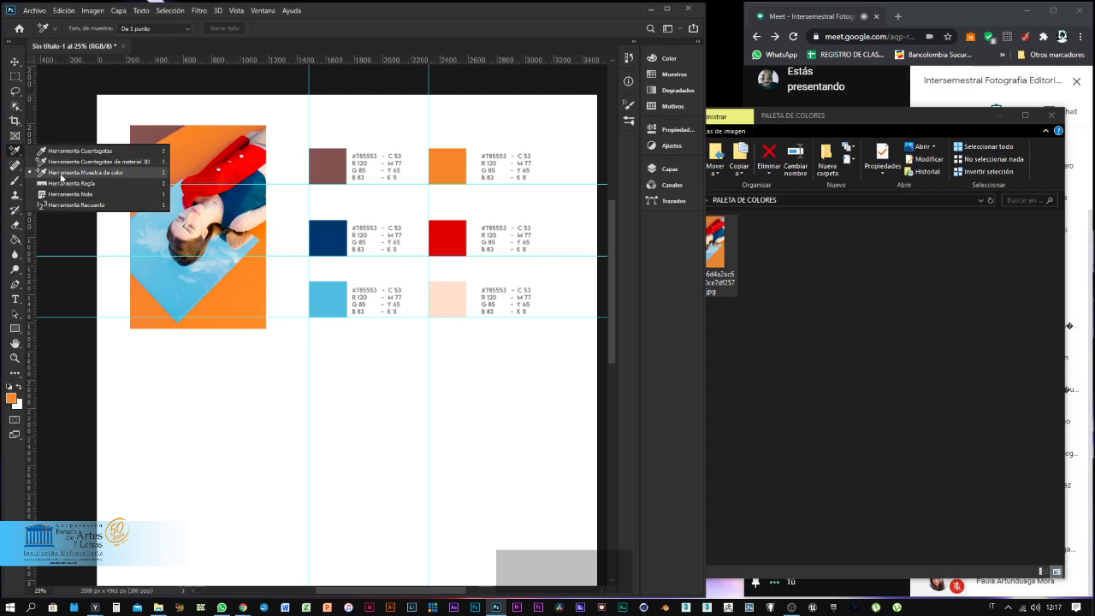
{"action": "left_click", "coordinate": [19, 153]}
{"action": "left_click", "coordinate": [73, 175]}
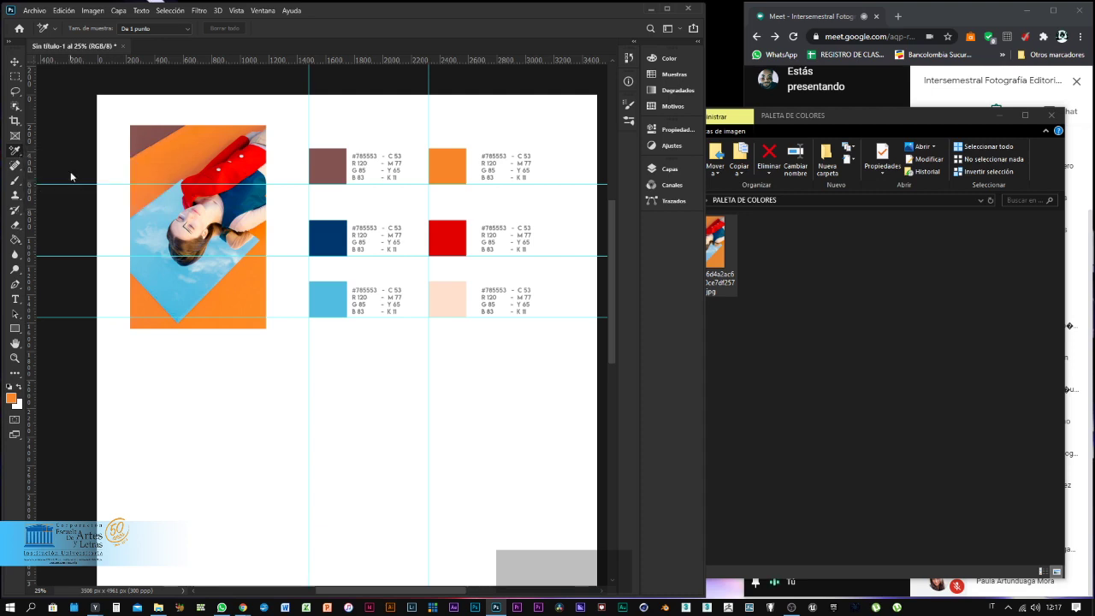
{"action": "left_click", "coordinate": [444, 165]}
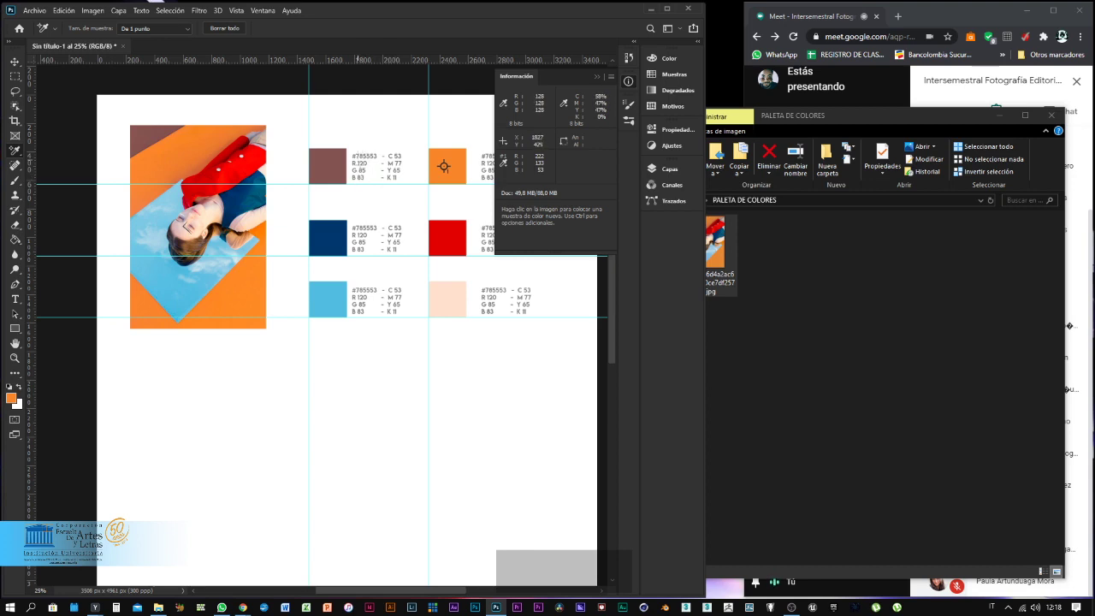
{"action": "left_click", "coordinate": [442, 233]}
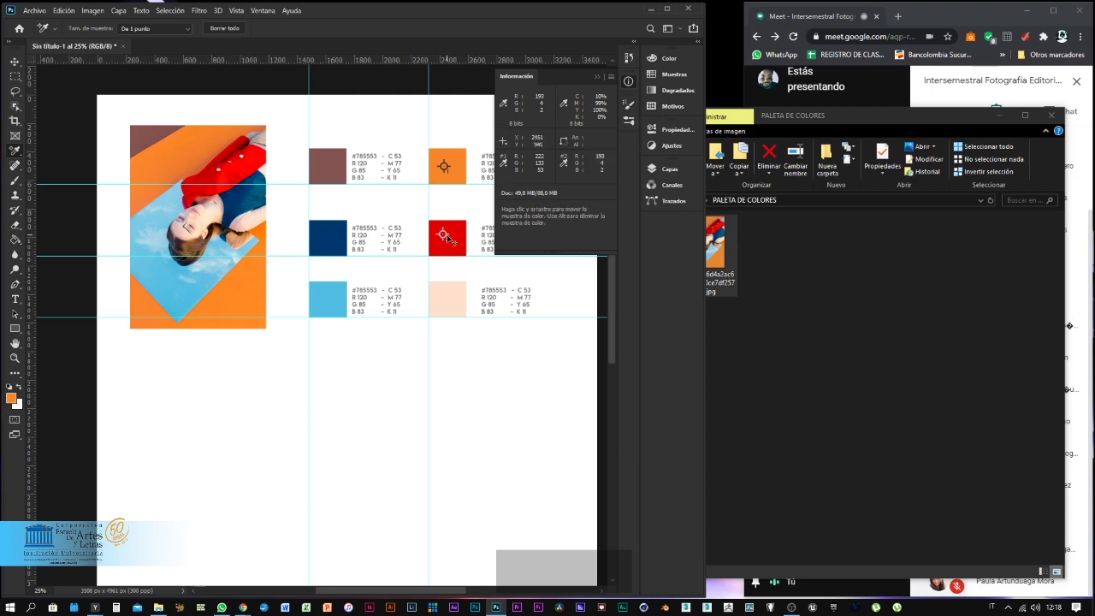
{"action": "left_click", "coordinate": [325, 239]}
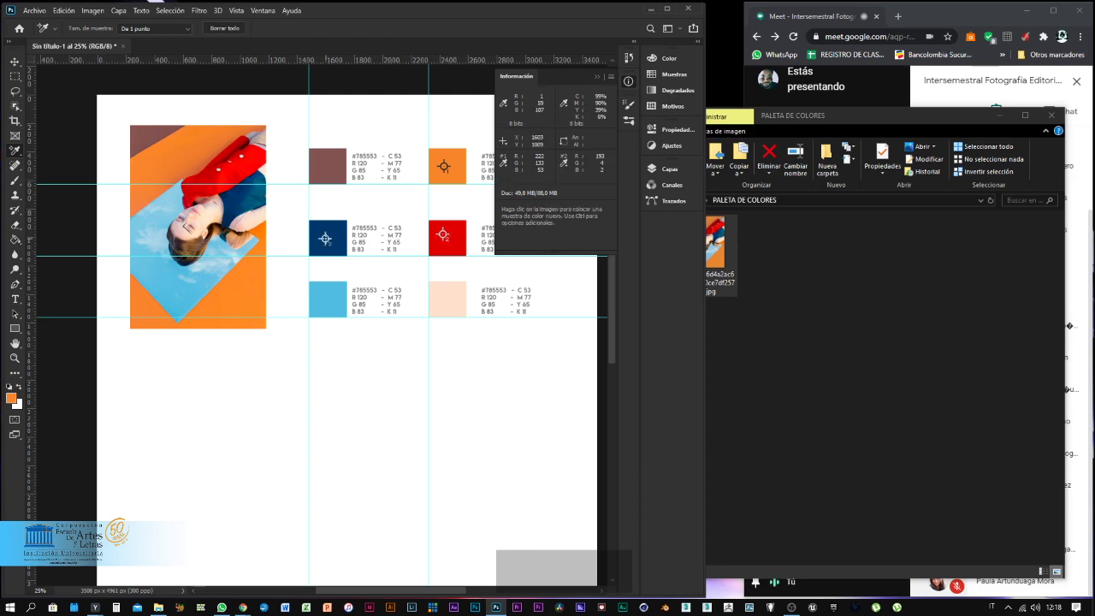
{"action": "left_click", "coordinate": [326, 298]}
{"action": "left_click", "coordinate": [440, 296]}
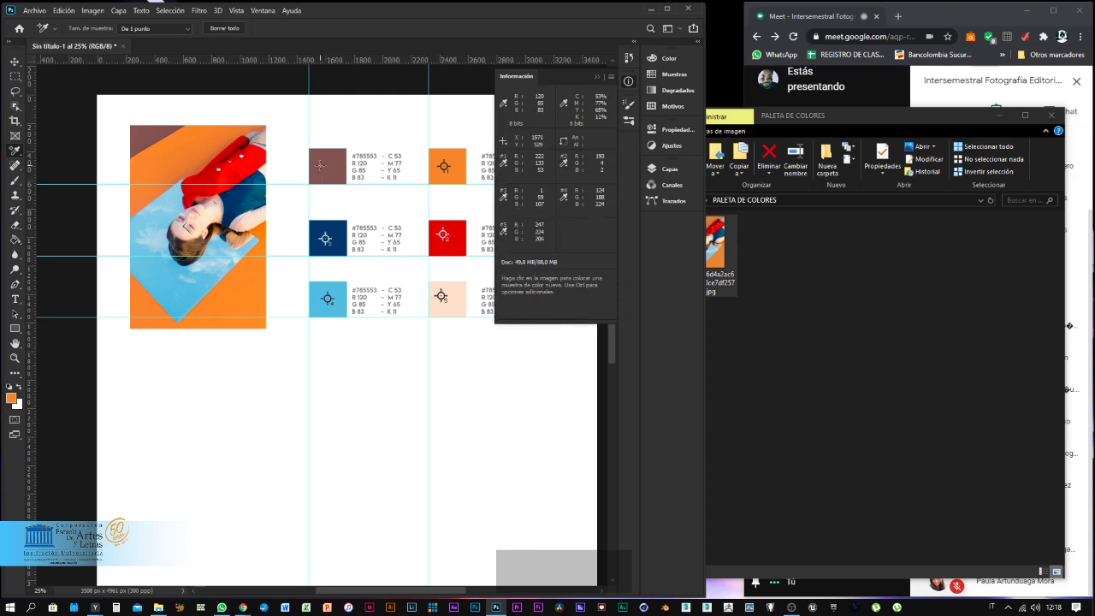
{"action": "left_click", "coordinate": [327, 166]}
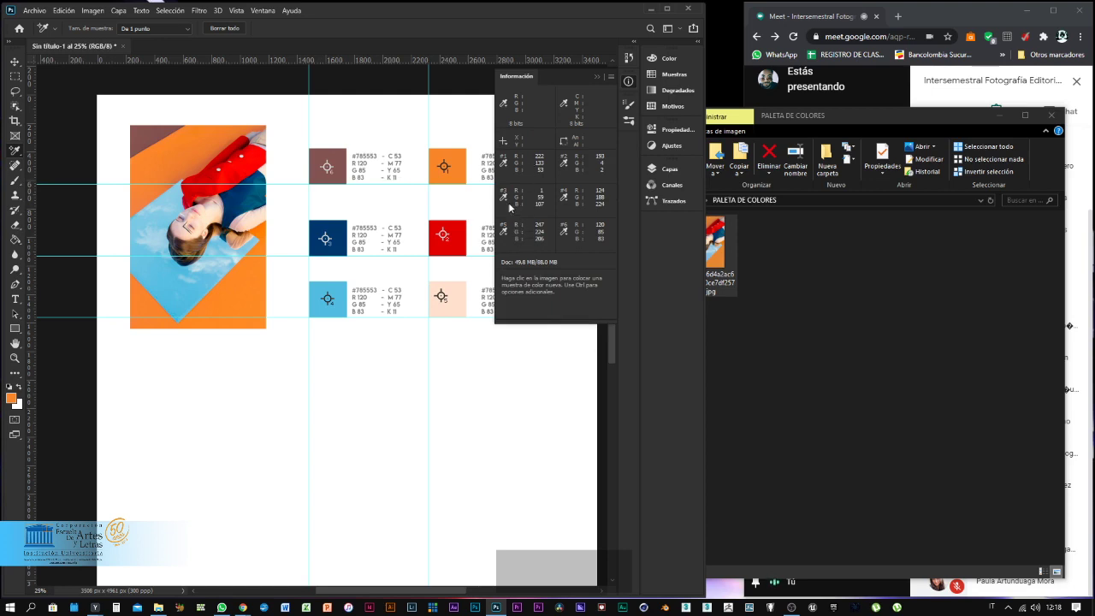
Add three more Color Sampler points on the photo: the blue sky, the model's hair and the brown corner.
{"action": "left_click", "coordinate": [203, 286]}
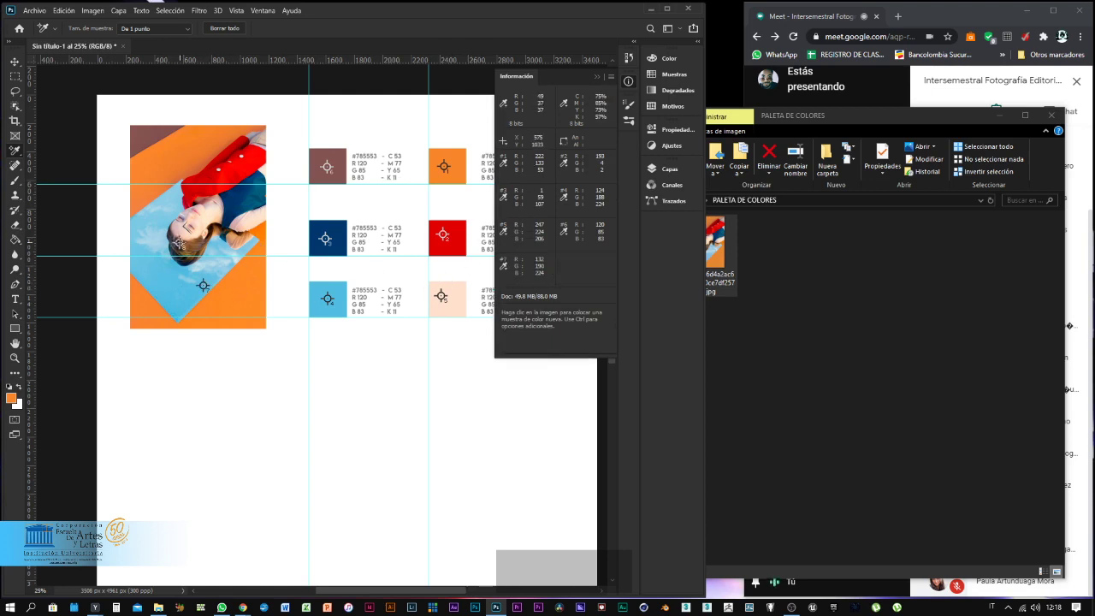
{"action": "left_click", "coordinate": [178, 243]}
{"action": "left_click", "coordinate": [144, 142]}
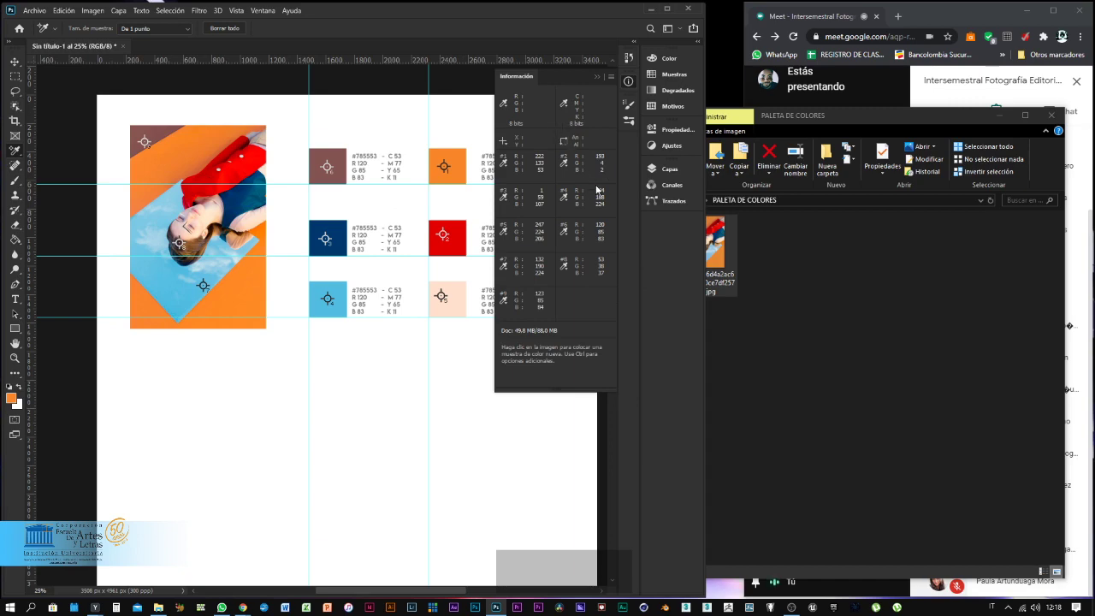
Capture a rectangular screen snip of the colour sampler readings, view it in Recorte y anotación, and close it.
{"action": "left_click", "coordinate": [1076, 608]}
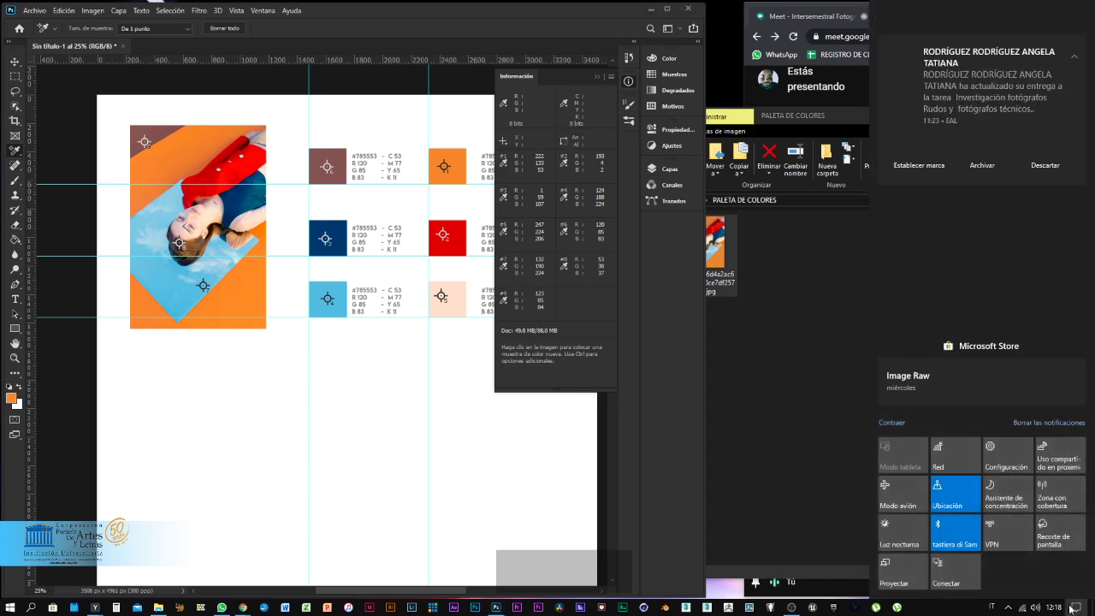
{"action": "left_click", "coordinate": [682, 317]}
{"action": "key", "text": "super+shift+s"}
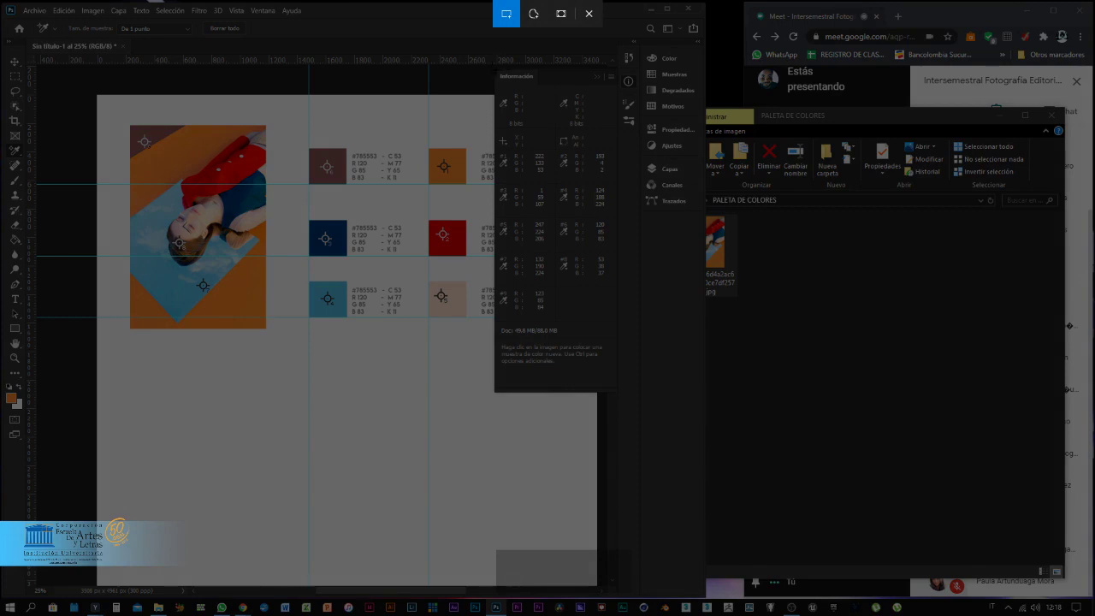
{"action": "left_click_drag", "start_coordinate": [495, 70], "coordinate": [611, 324]}
{"action": "left_click_drag", "start_coordinate": [614, 323], "coordinate": [617, 323]}
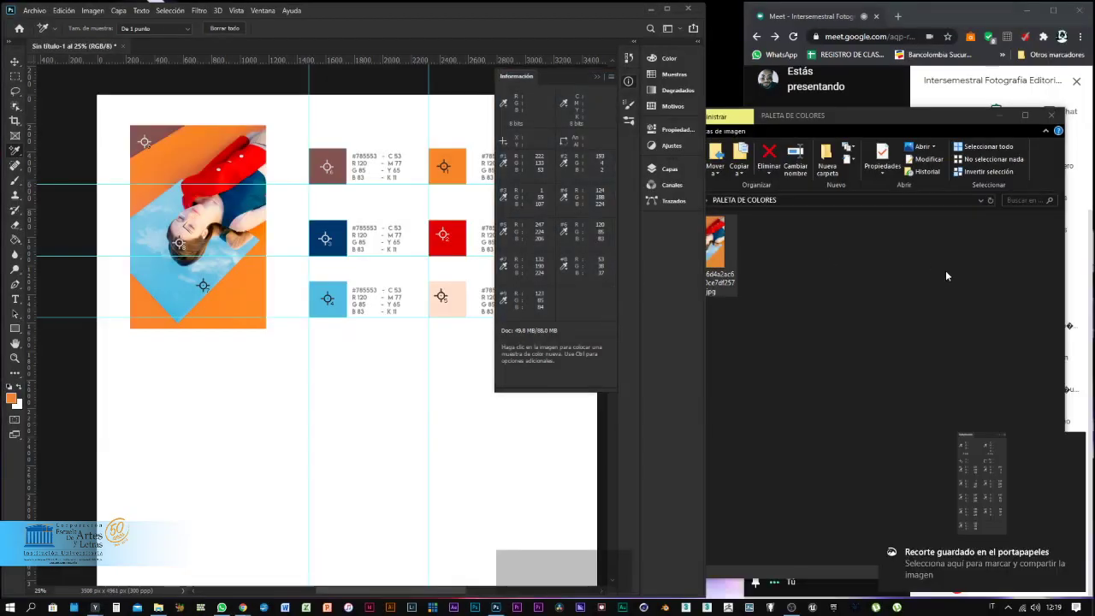
{"action": "left_click", "coordinate": [985, 479]}
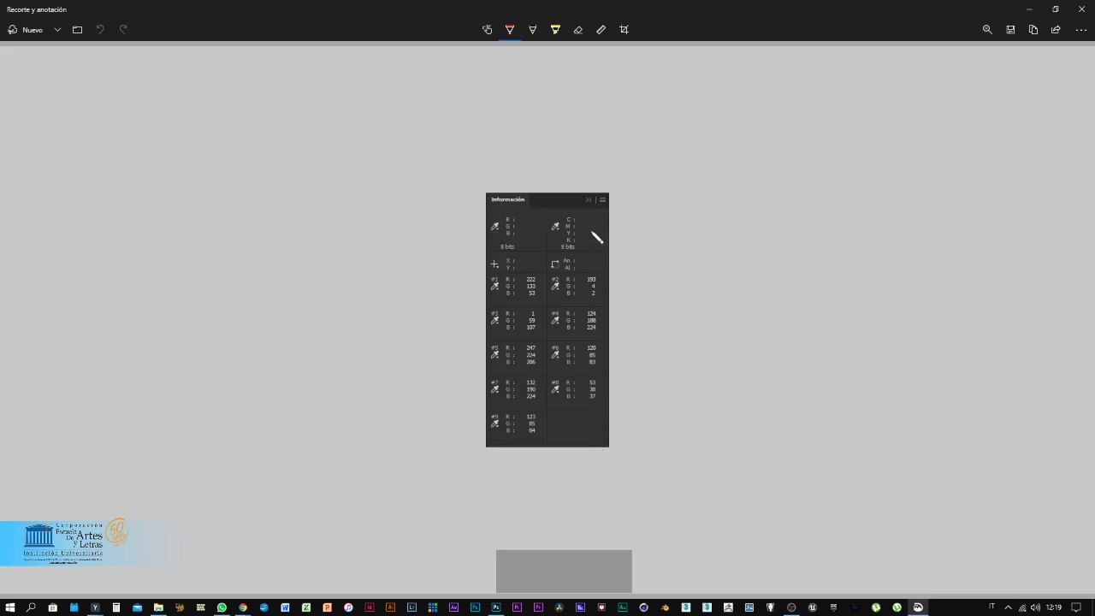
{"action": "left_click", "coordinate": [1081, 7]}
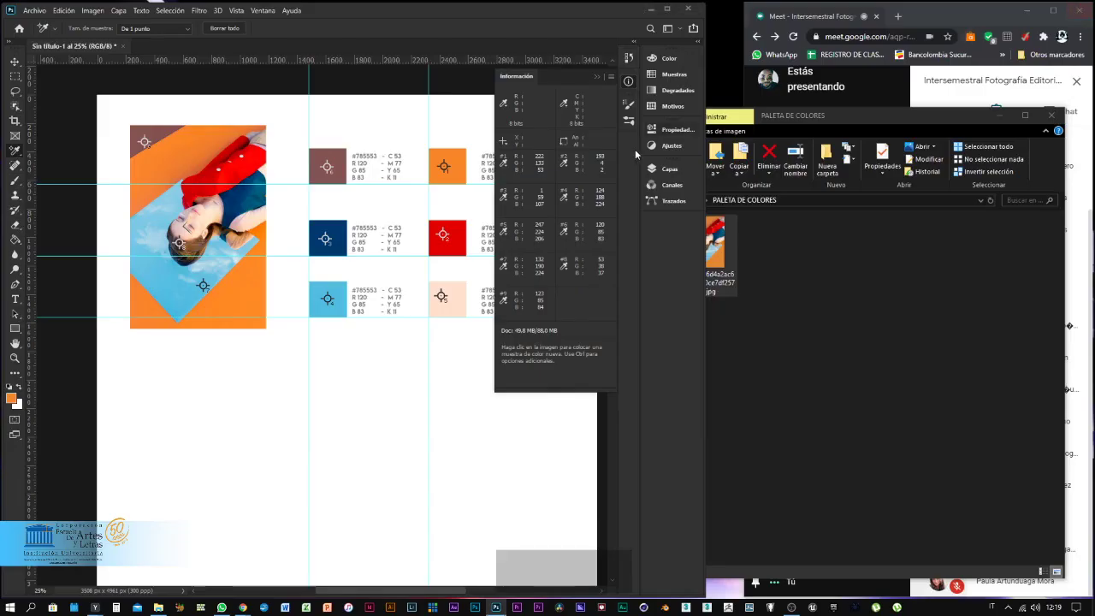
Collapse the colour readings and select the mauve, orange, dark blue and red swatches together with the Move tool.
{"action": "left_click", "coordinate": [597, 78]}
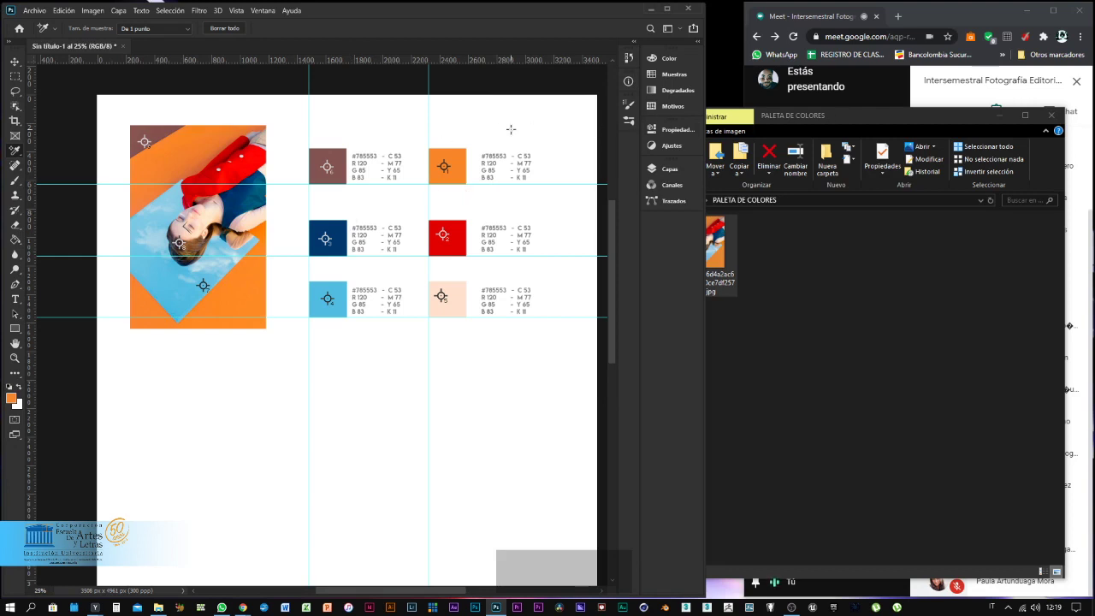
{"action": "key", "text": "v"}
{"action": "left_click", "coordinate": [334, 171]}
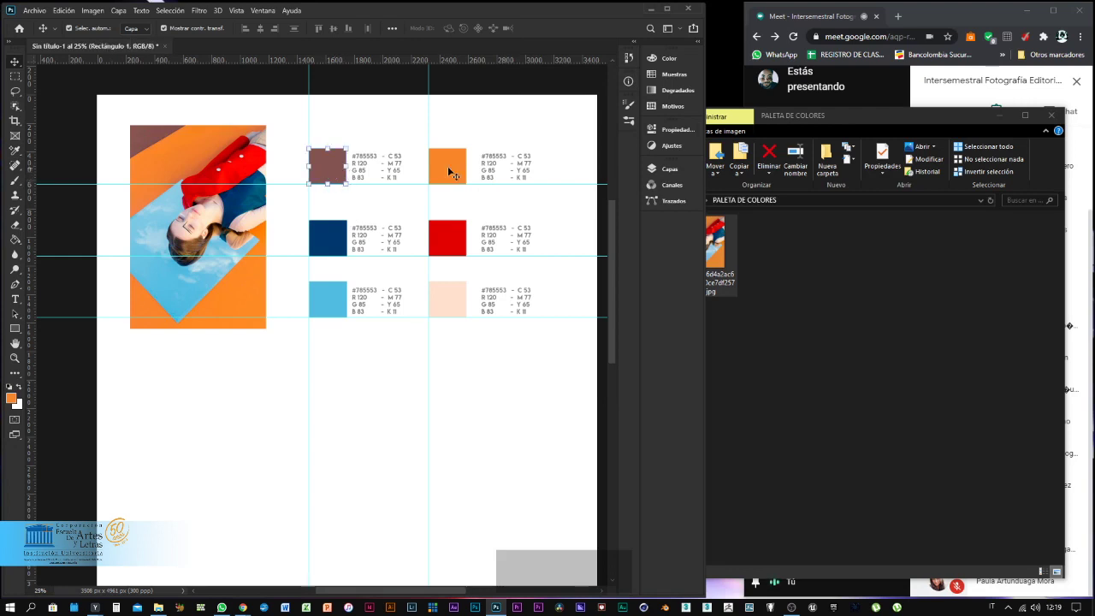
{"action": "left_click", "coordinate": [328, 165], "text": "shift"}
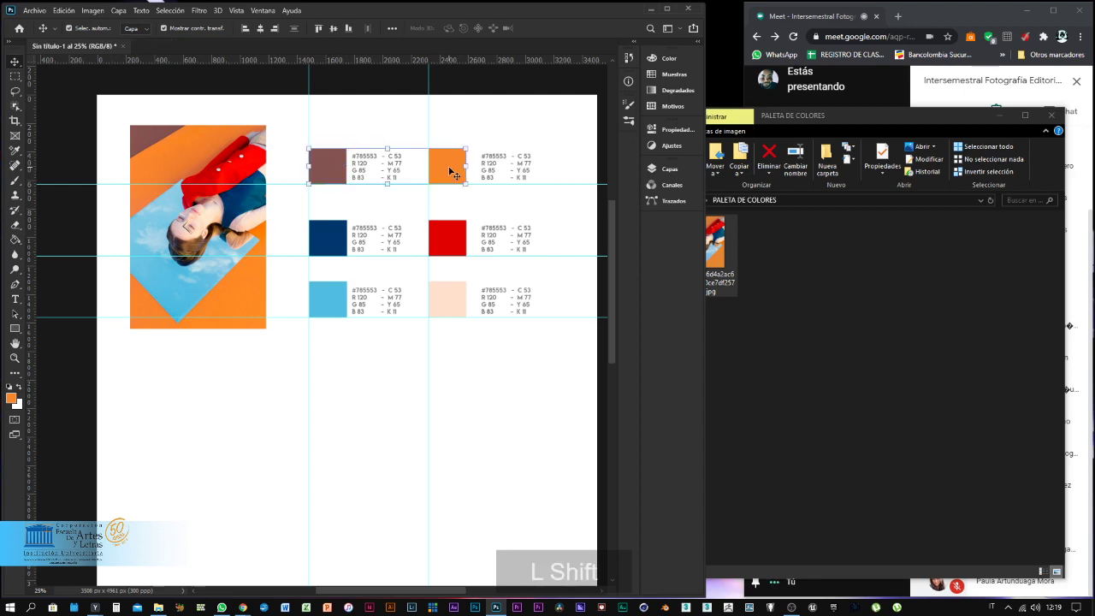
{"action": "left_click", "coordinate": [332, 232], "text": "shift"}
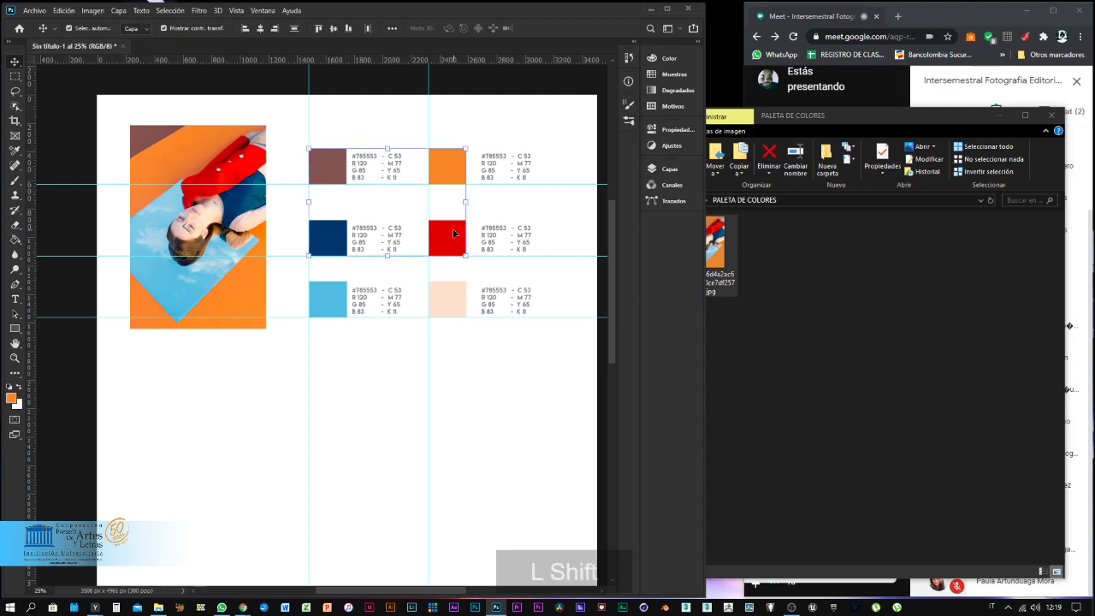
Minimise the file window, check the Google Meet chat, and examine the reference photo in Photoshop up close.
{"action": "left_click", "coordinate": [1003, 115]}
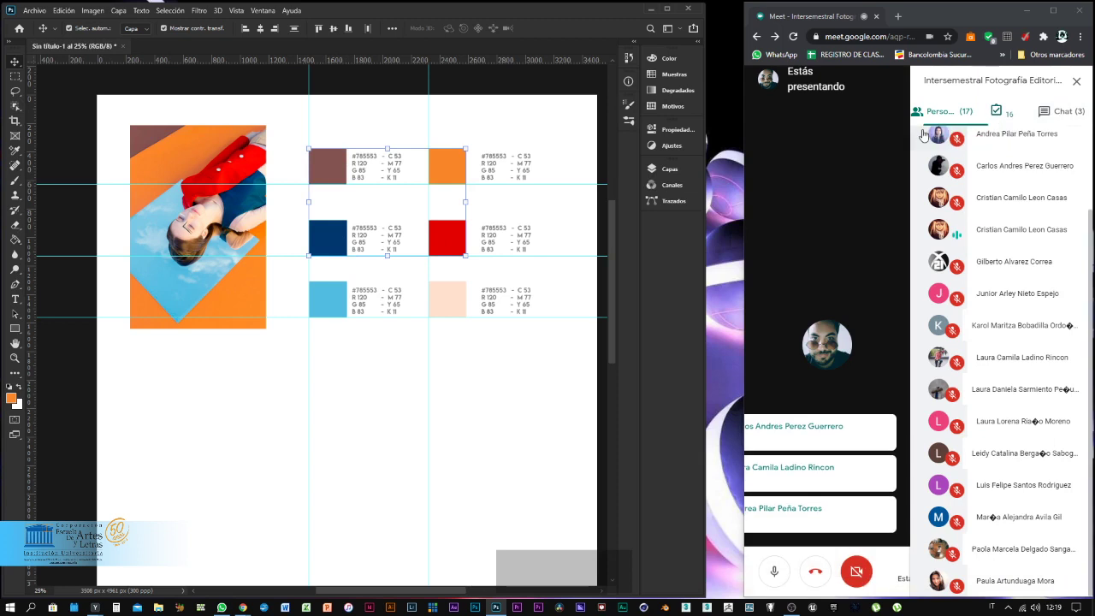
{"action": "left_click", "coordinate": [1060, 113]}
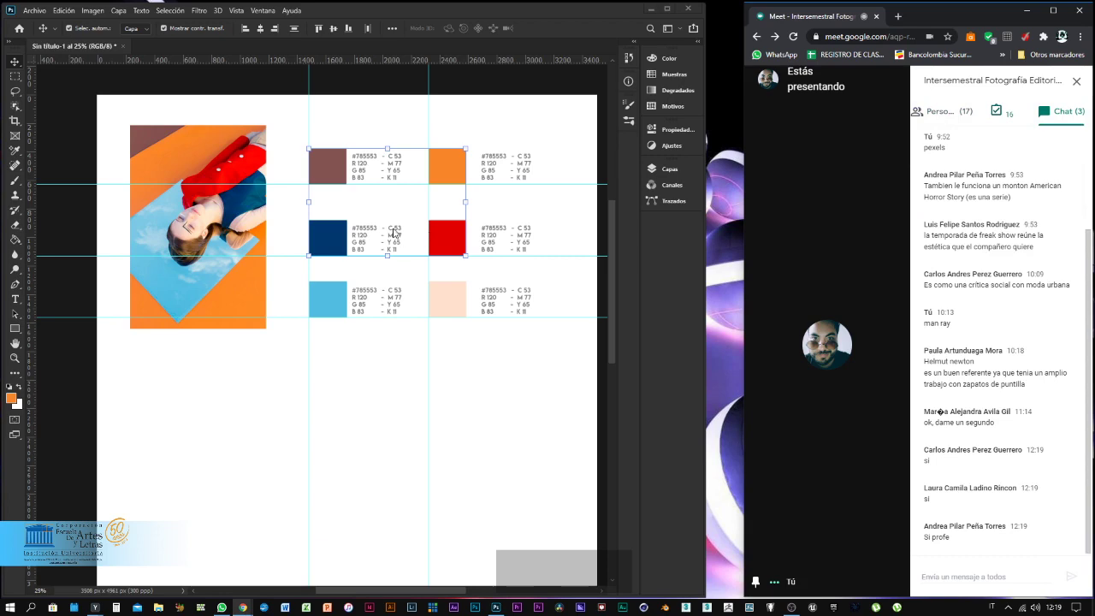
{"action": "key", "text": "z"}
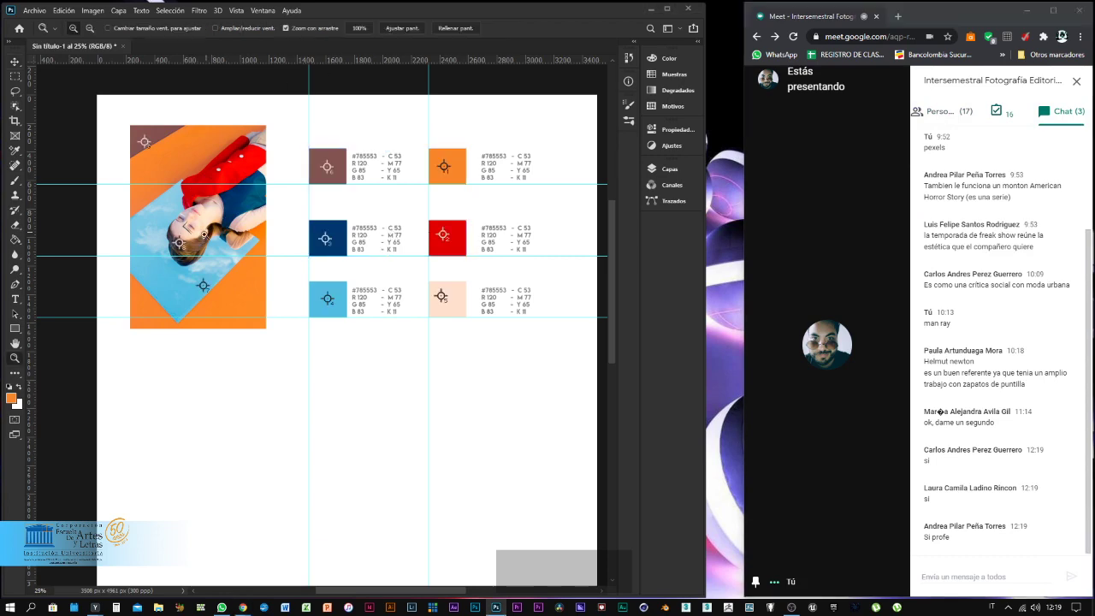
{"action": "left_click", "coordinate": [201, 241]}
{"action": "left_click", "coordinate": [200, 241]}
{"action": "key", "text": "space"}
{"action": "left_click_drag", "start_coordinate": [206, 217], "coordinate": [273, 306]}
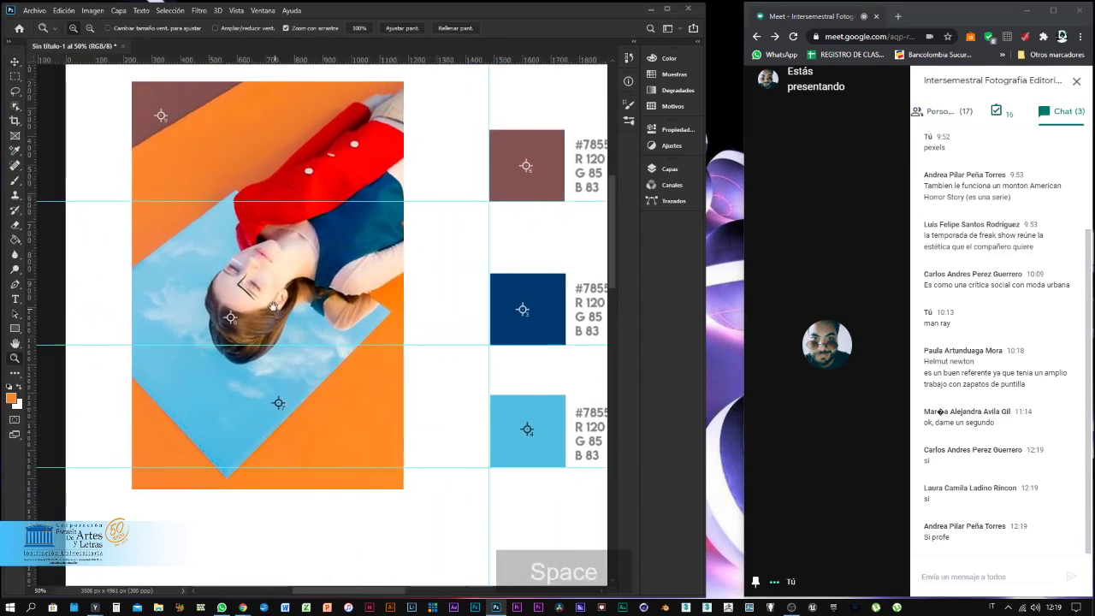
Check the saved colour swatches and the current foreground colour on the colour ramp.
{"action": "key", "text": "v"}
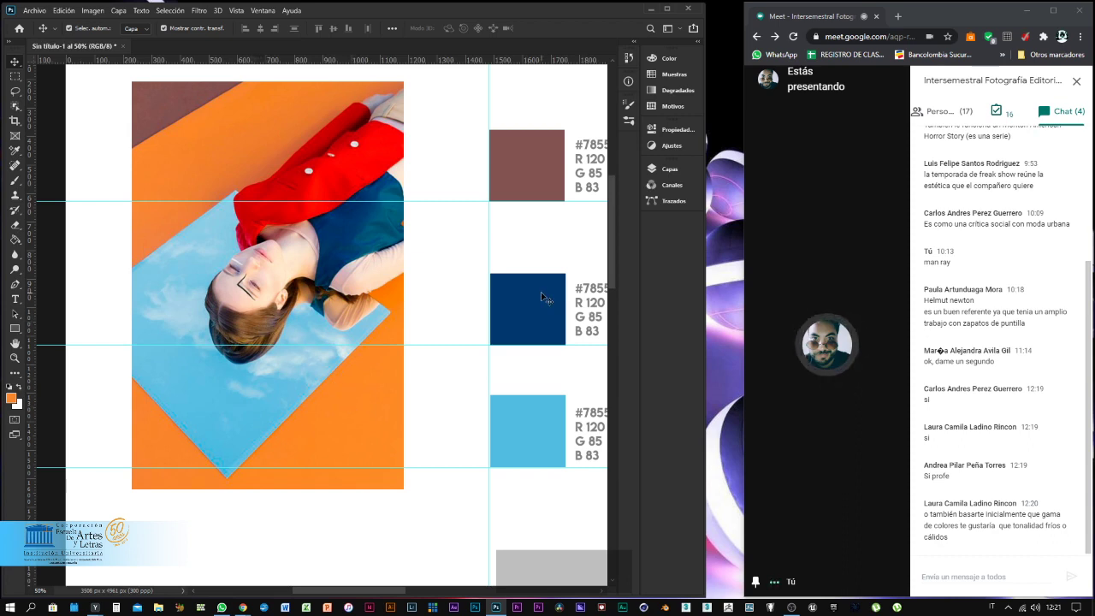
{"action": "left_click", "coordinate": [674, 75]}
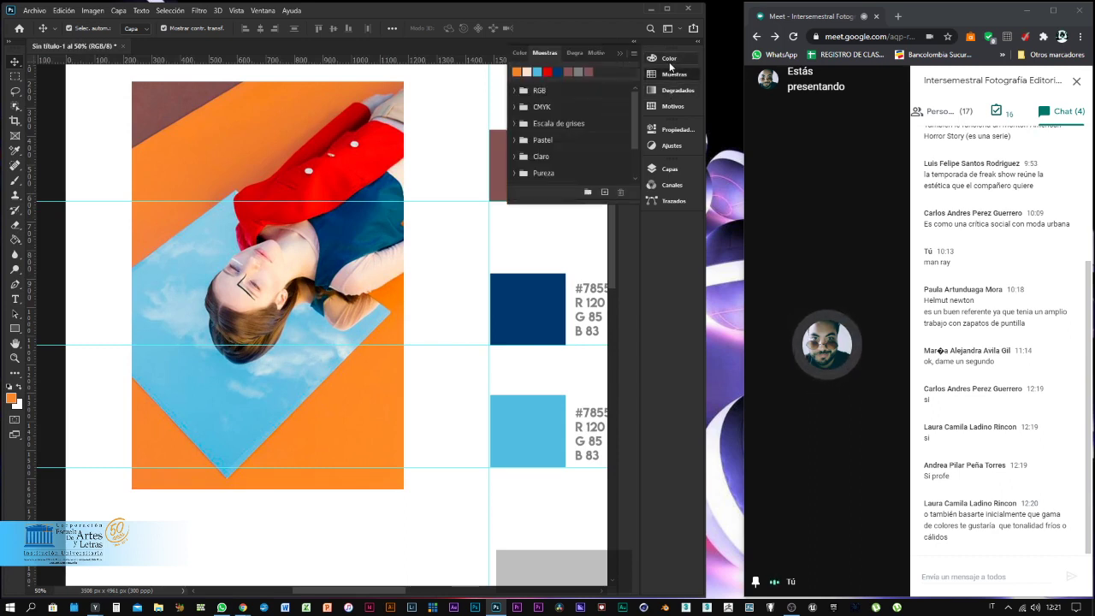
{"action": "left_click", "coordinate": [668, 58]}
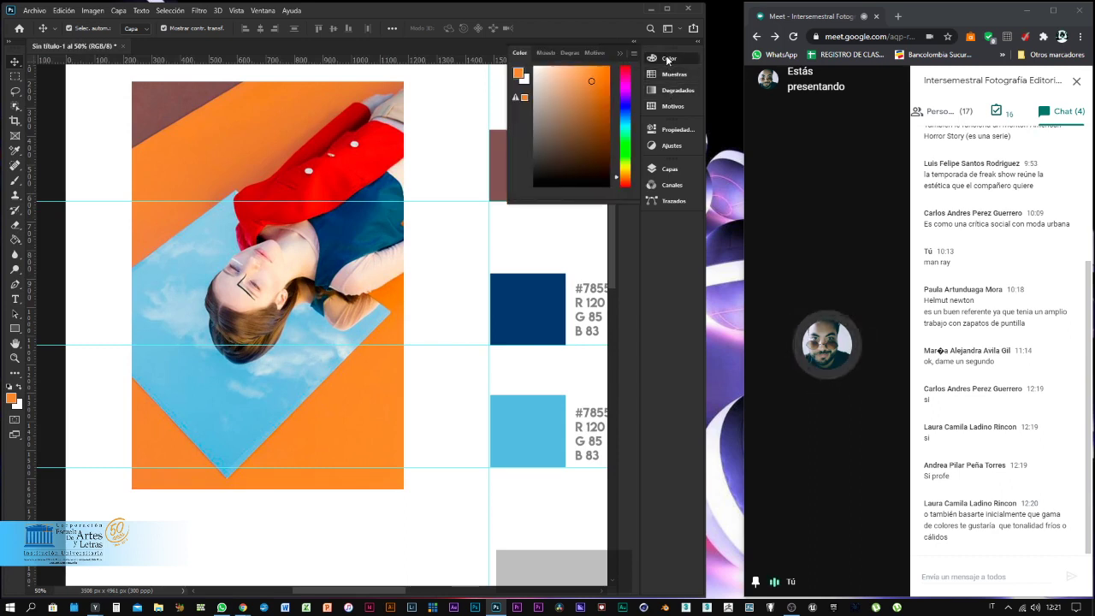
{"action": "left_click", "coordinate": [665, 56]}
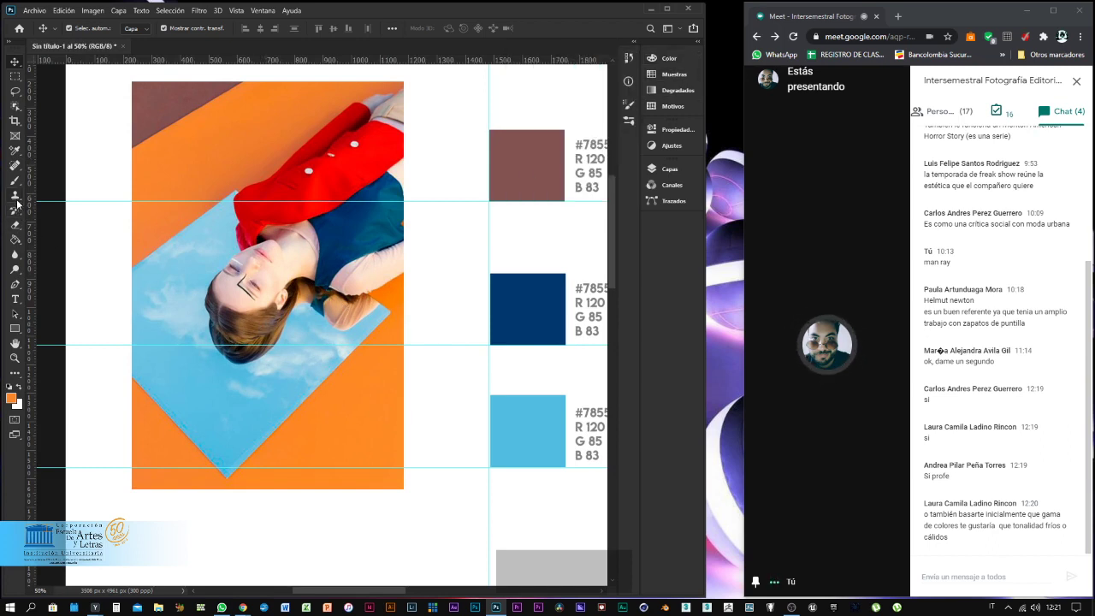
Sample brown from the model's hair with the Eyedropper, inspect its values in the colour picker, and close the picker without changes.
{"action": "left_click", "coordinate": [15, 151]}
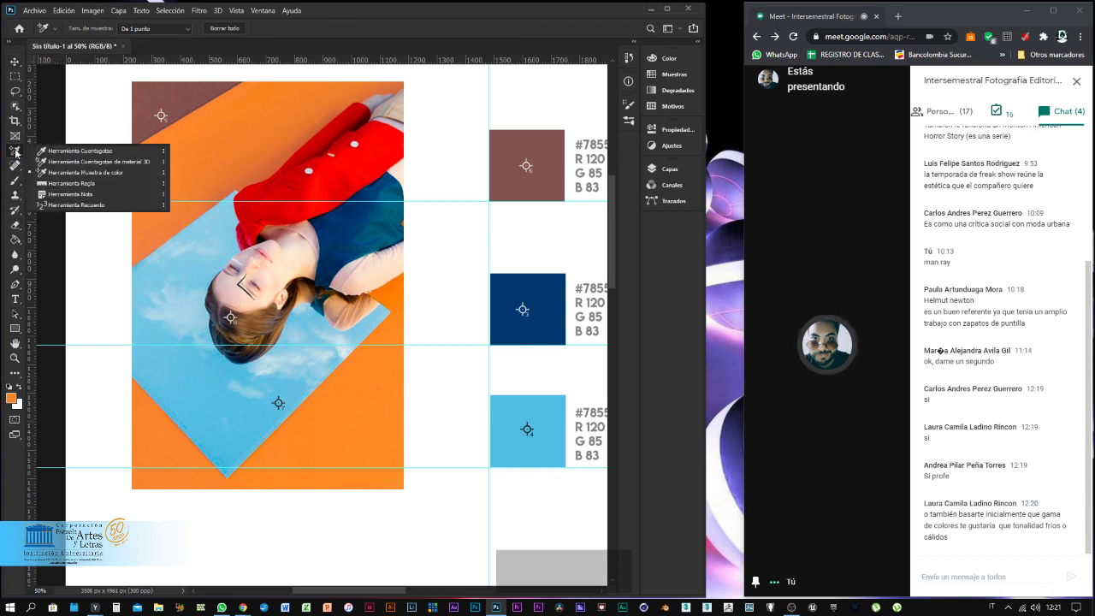
{"action": "left_click", "coordinate": [53, 153]}
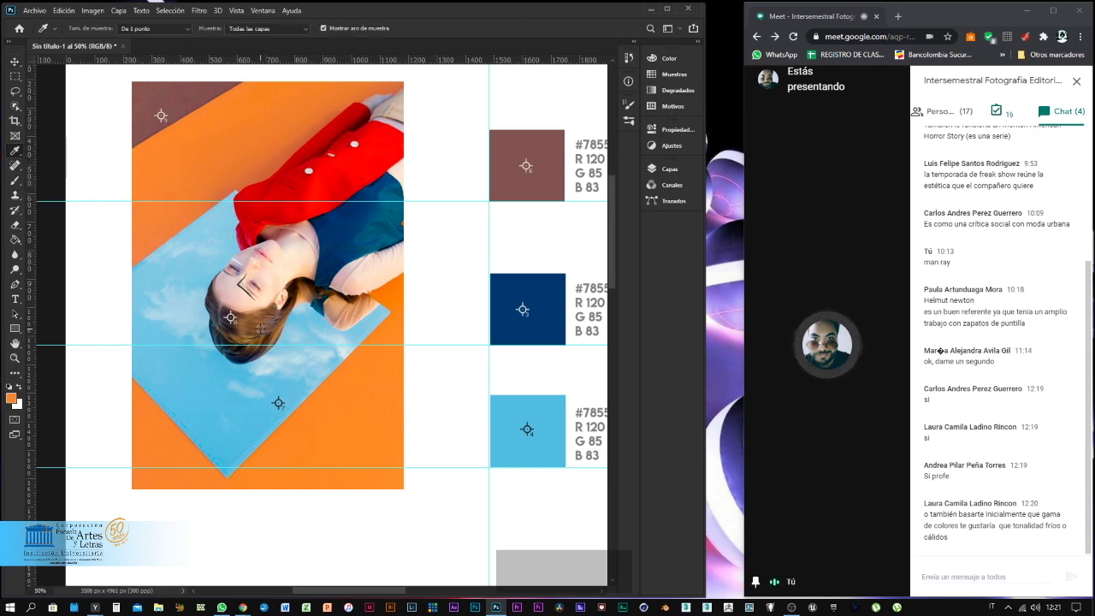
{"action": "left_click", "coordinate": [260, 328]}
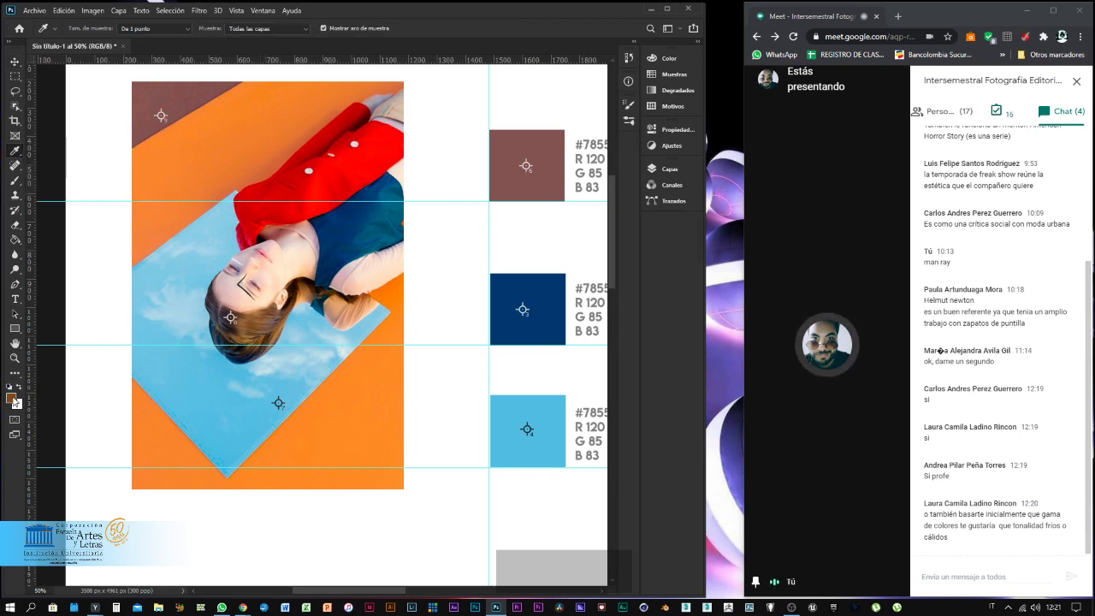
{"action": "left_click", "coordinate": [12, 398]}
{"action": "left_click_drag", "start_coordinate": [567, 130], "coordinate": [618, 117]}
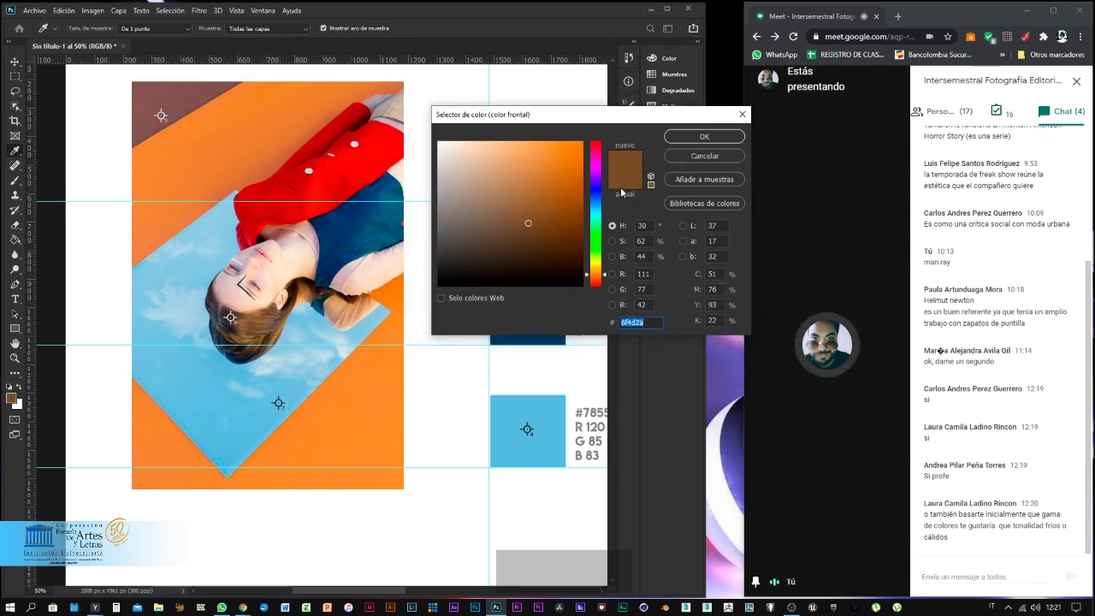
{"action": "left_click", "coordinate": [691, 158]}
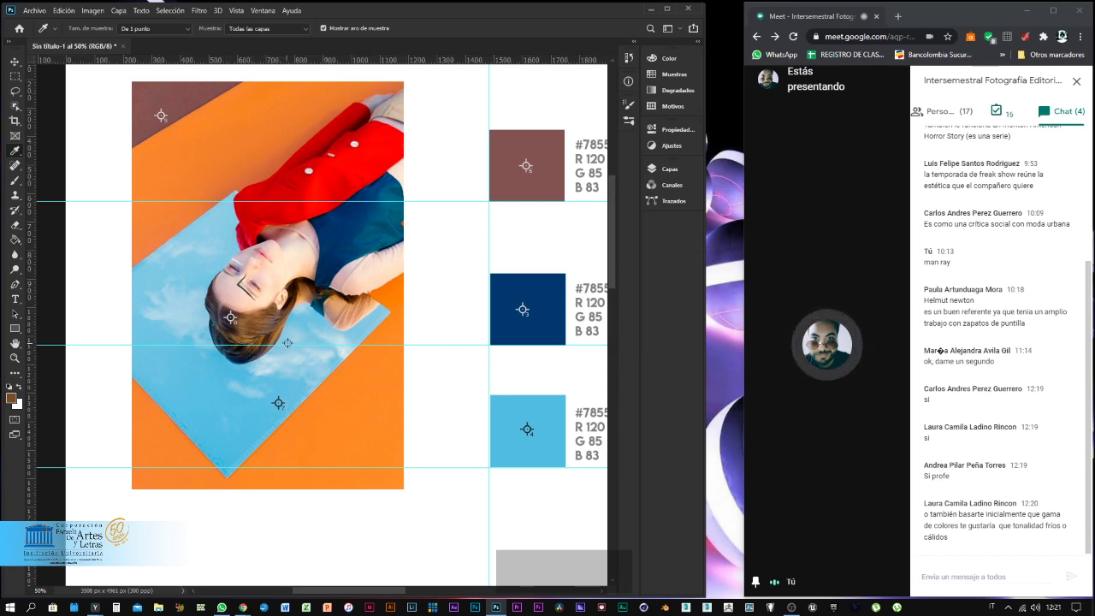
{"action": "scroll", "coordinate": [235, 187], "scroll_direction": "down", "scroll_amount": 1}
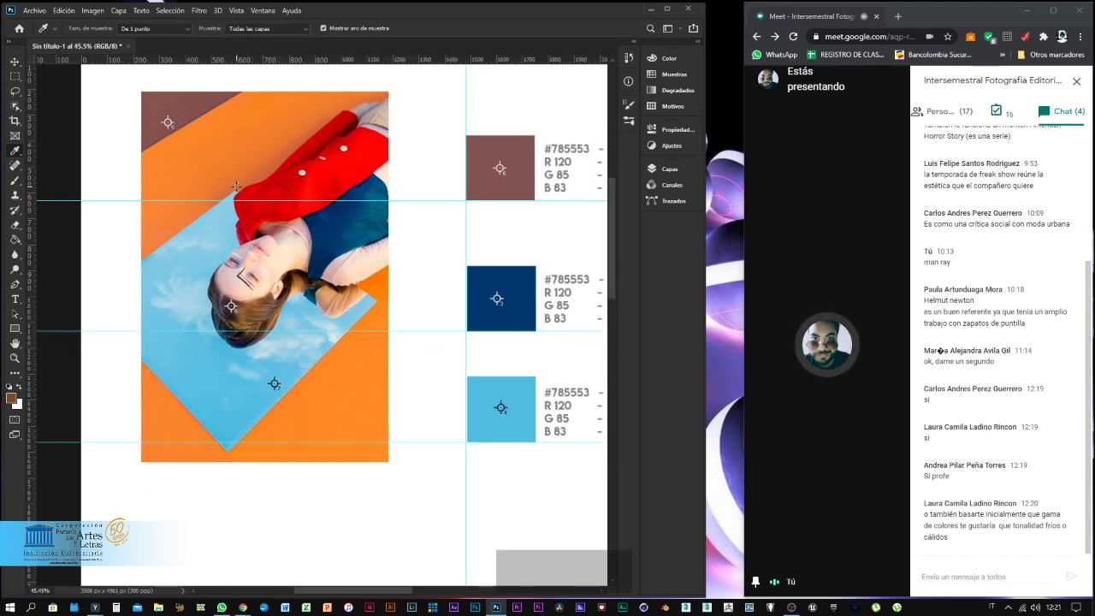
{"action": "scroll", "coordinate": [235, 186], "scroll_direction": "down", "scroll_amount": 3}
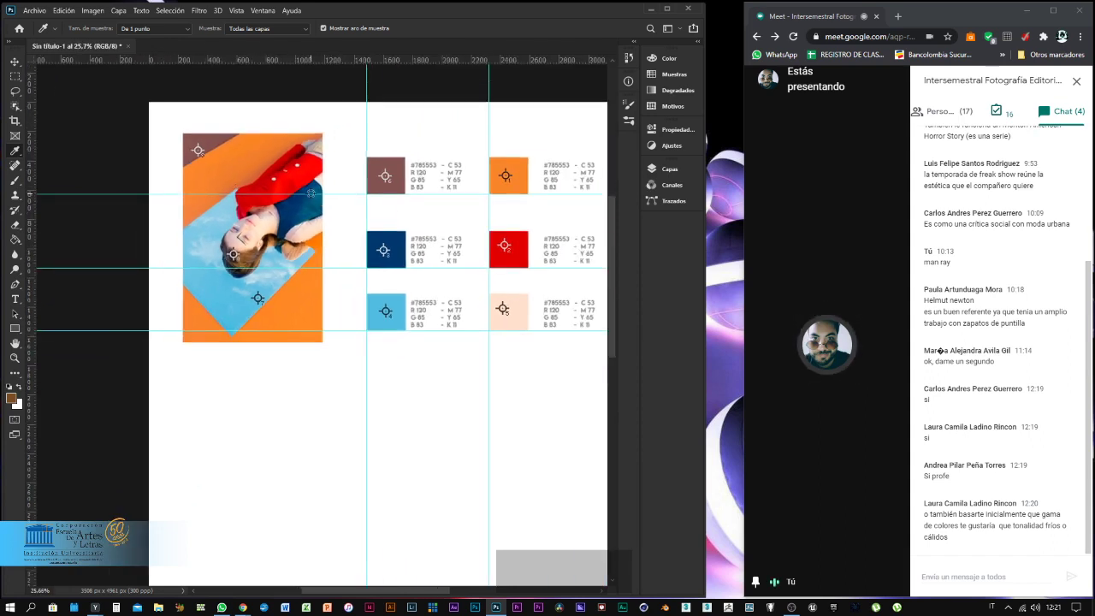
Select all six labelled colour swatches with the Move tool and place duplicates of them below the reference photo.
{"action": "key", "text": "v"}
{"action": "key", "text": "space"}
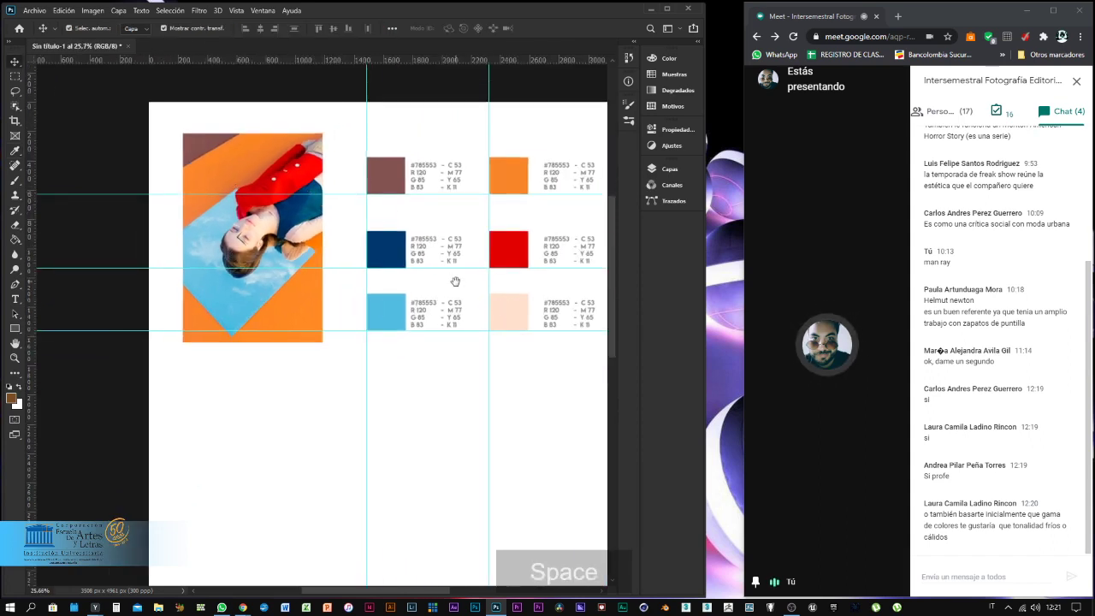
{"action": "left_click_drag", "start_coordinate": [453, 282], "coordinate": [379, 285]}
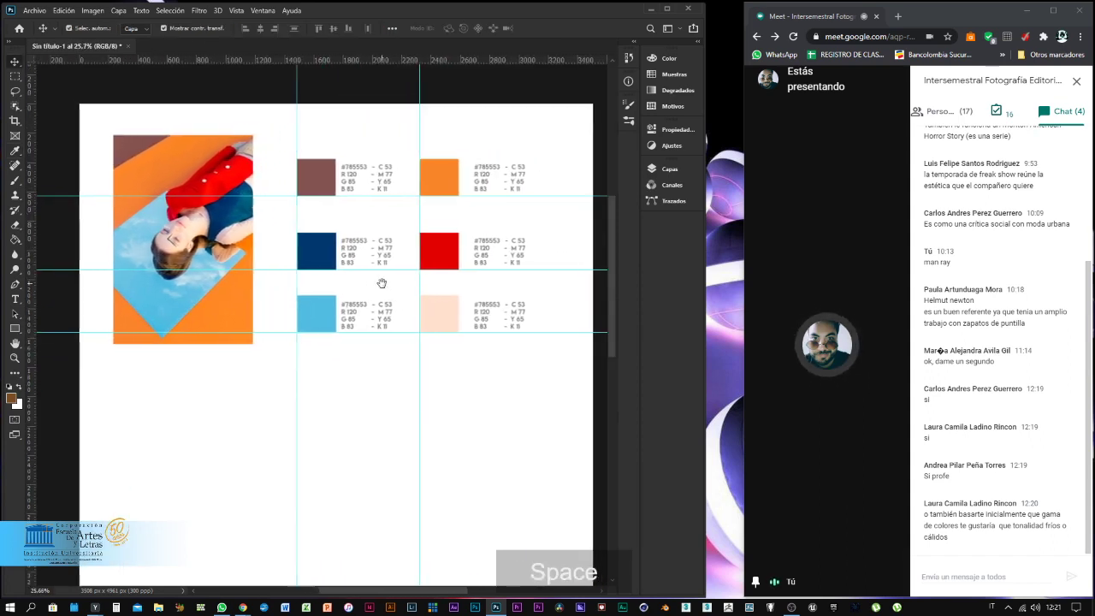
{"action": "left_click", "coordinate": [310, 176]}
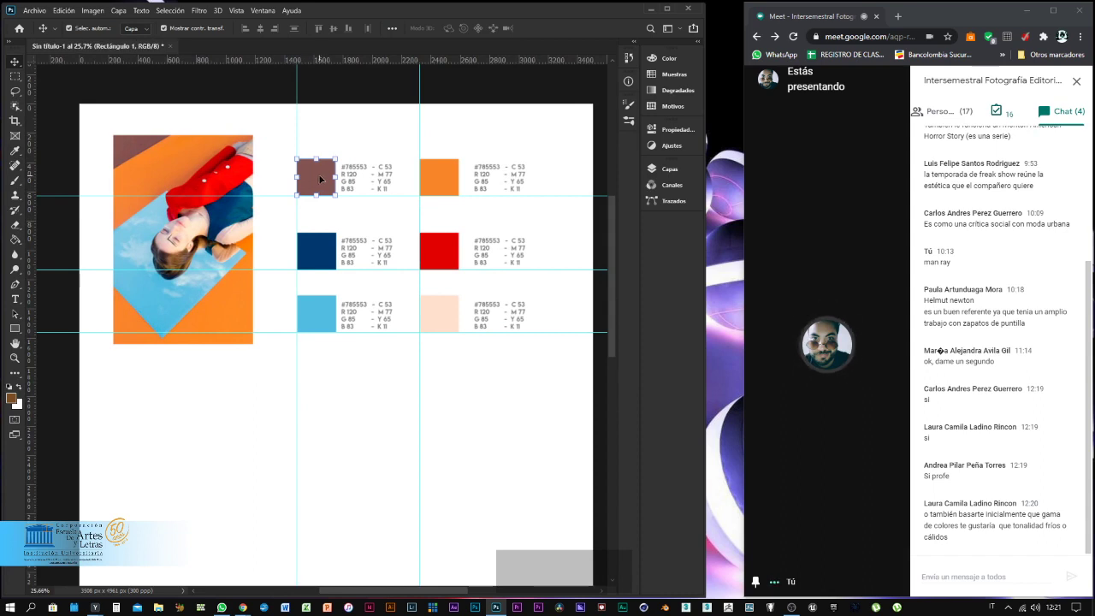
{"action": "left_click", "coordinate": [450, 179], "text": "shift"}
{"action": "left_click", "coordinate": [441, 249], "text": "shift"}
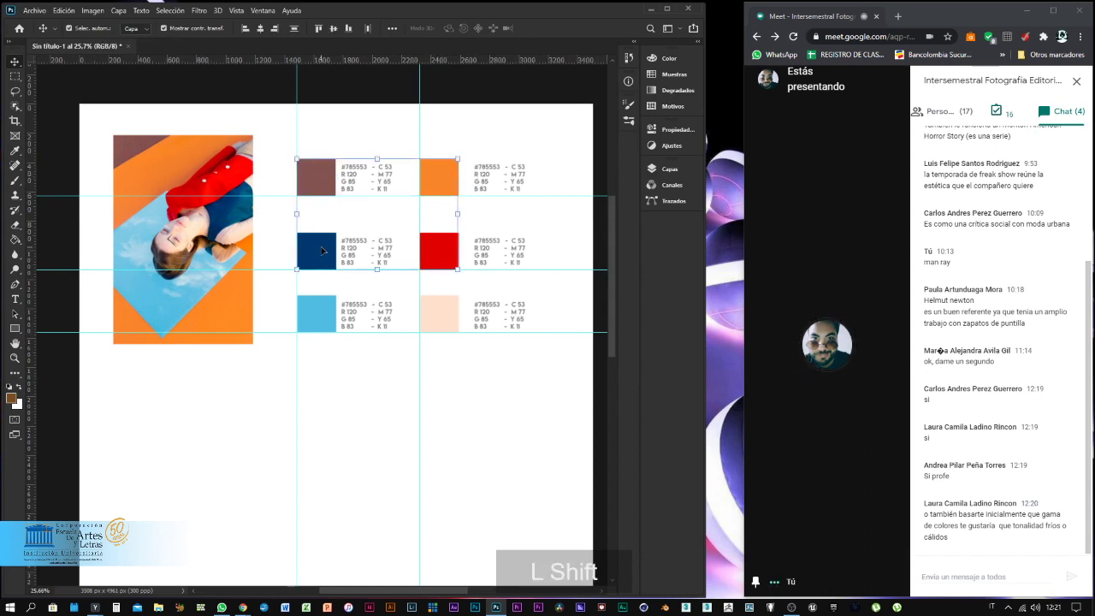
{"action": "left_click", "coordinate": [325, 325], "text": "shift"}
{"action": "left_click", "coordinate": [437, 309], "text": "shift"}
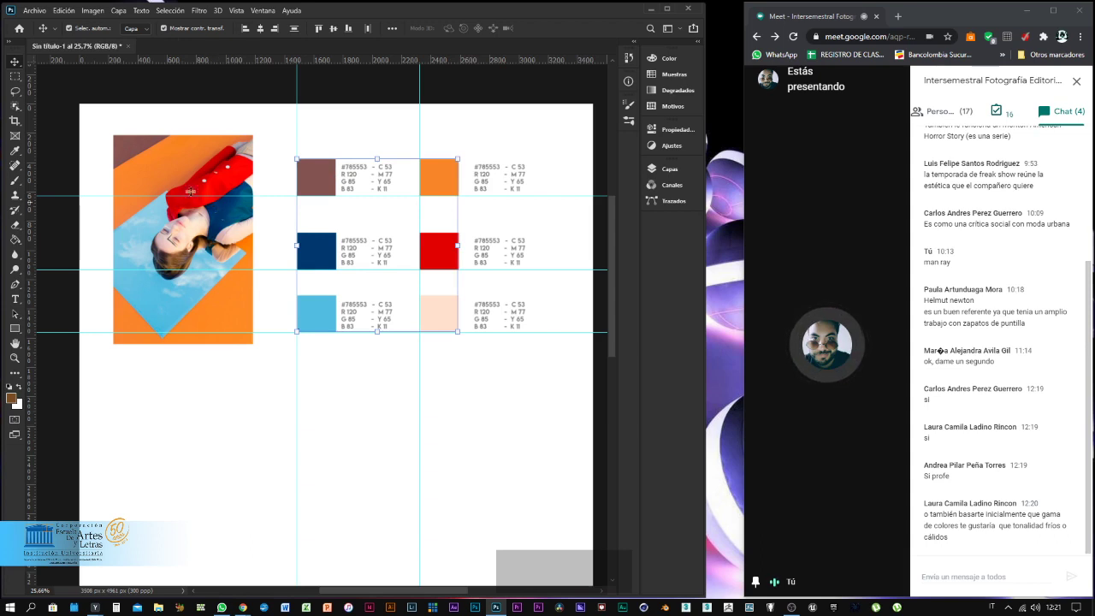
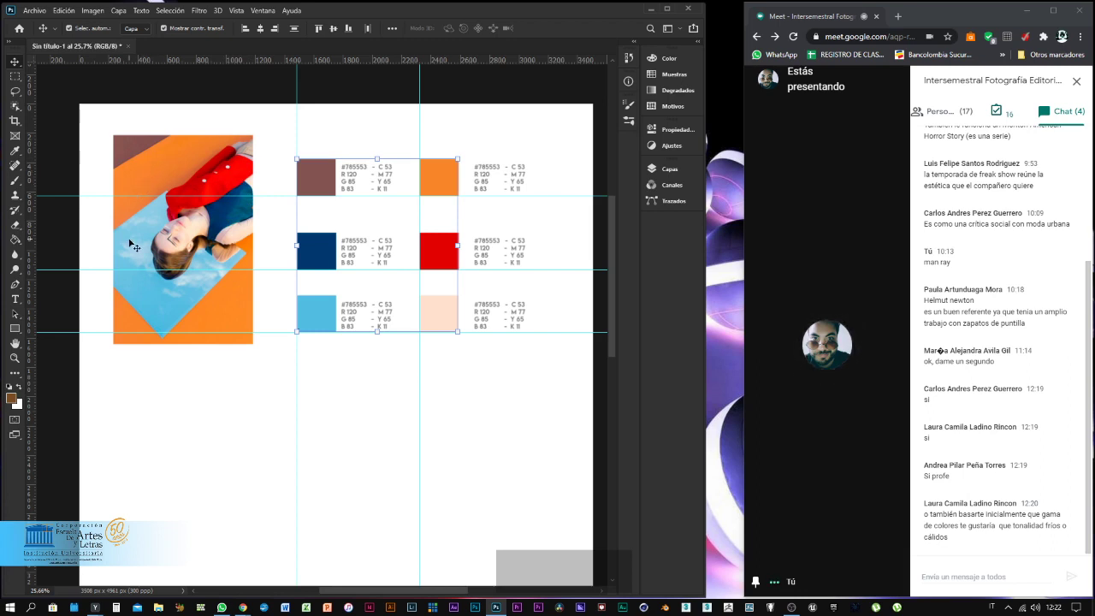
{"action": "key", "text": "ctrl"}
{"action": "left_click_drag", "start_coordinate": [322, 179], "coordinate": [150, 390]}
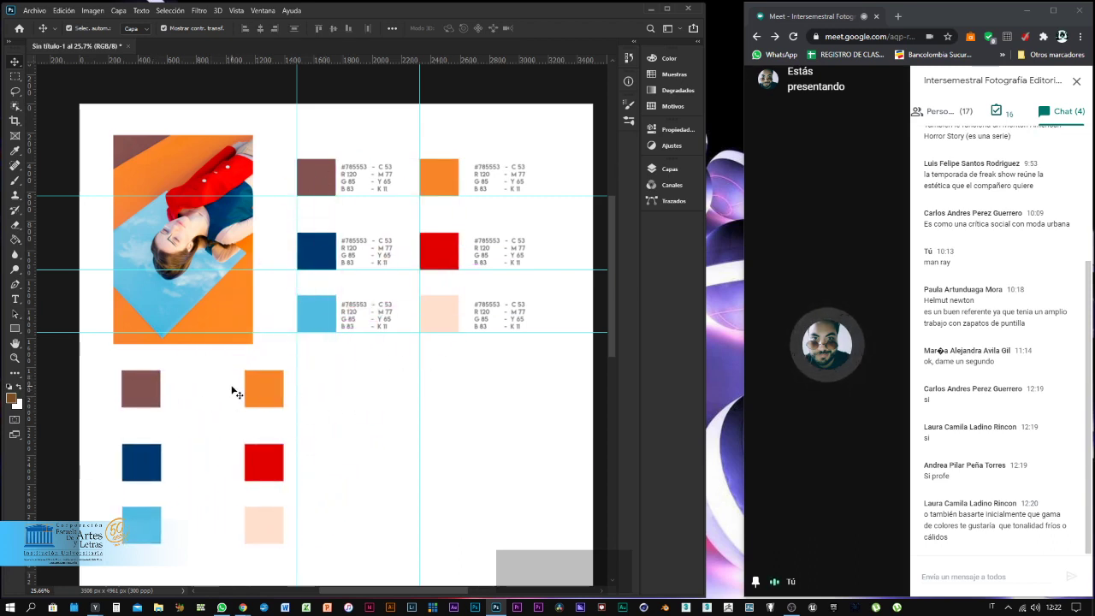
Line up the orange and light blue copies beside the mauve one and add a duplicate of the red copy to the row's end.
{"action": "left_click_drag", "start_coordinate": [264, 393], "coordinate": [178, 389]}
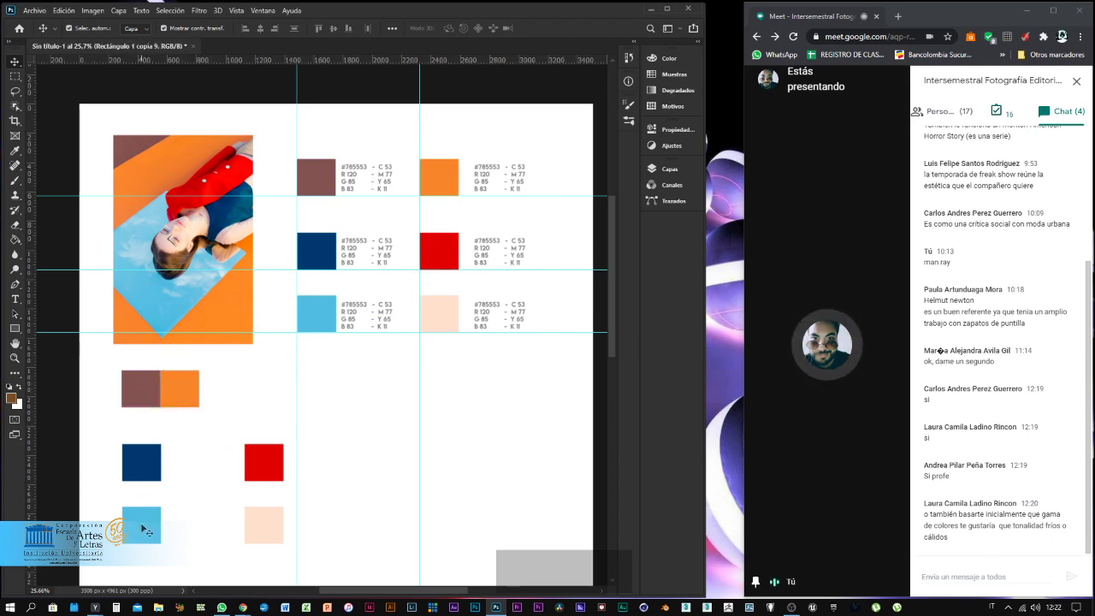
{"action": "left_click_drag", "start_coordinate": [142, 522], "coordinate": [218, 388]}
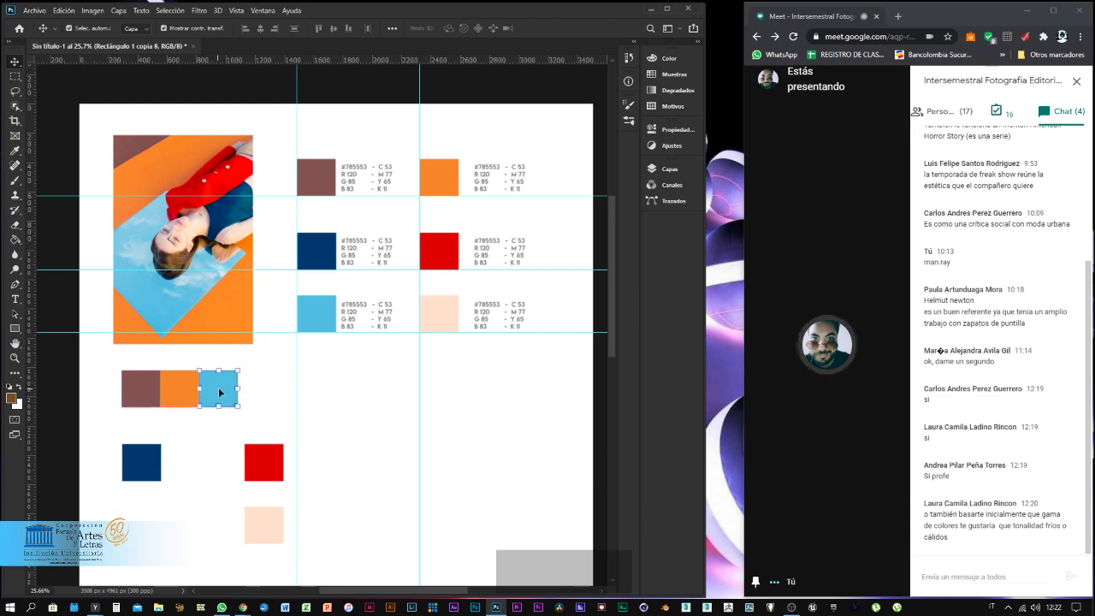
{"action": "left_click", "coordinate": [267, 461]}
{"action": "key", "text": "ctrl+j"}
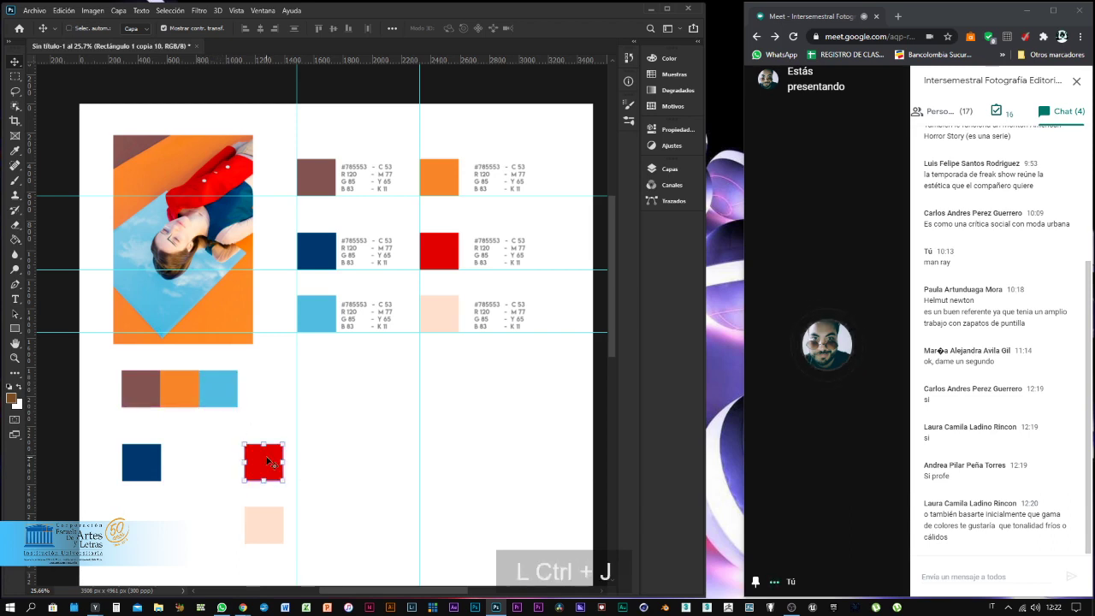
{"action": "left_click_drag", "start_coordinate": [266, 458], "coordinate": [257, 389]}
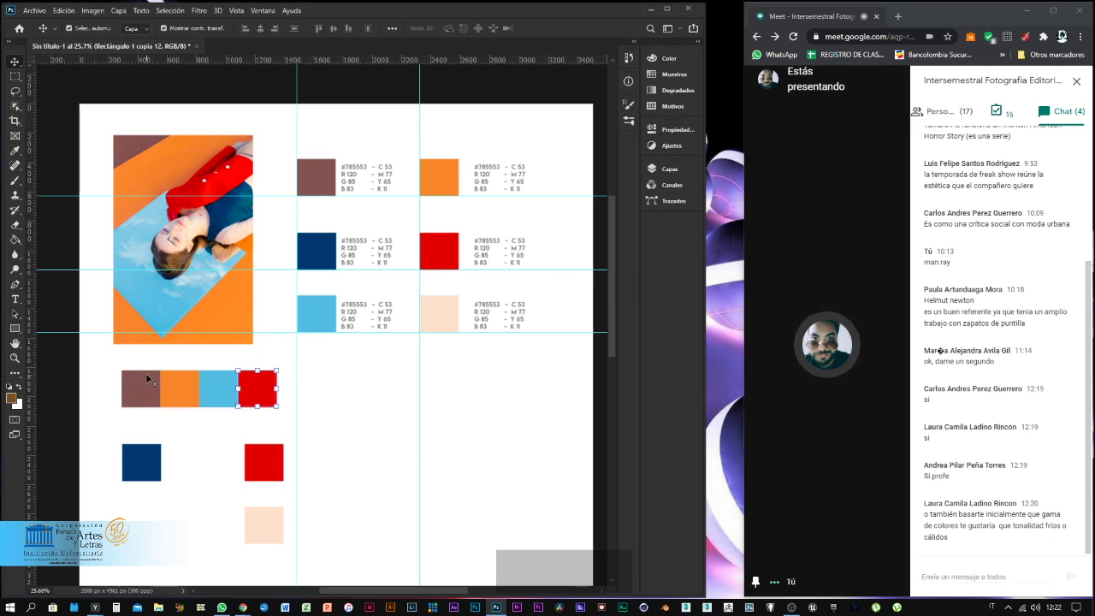
Swap the foreground and background colours and fill the duplicated red swatch at the row's end with white.
{"action": "left_click", "coordinate": [18, 388]}
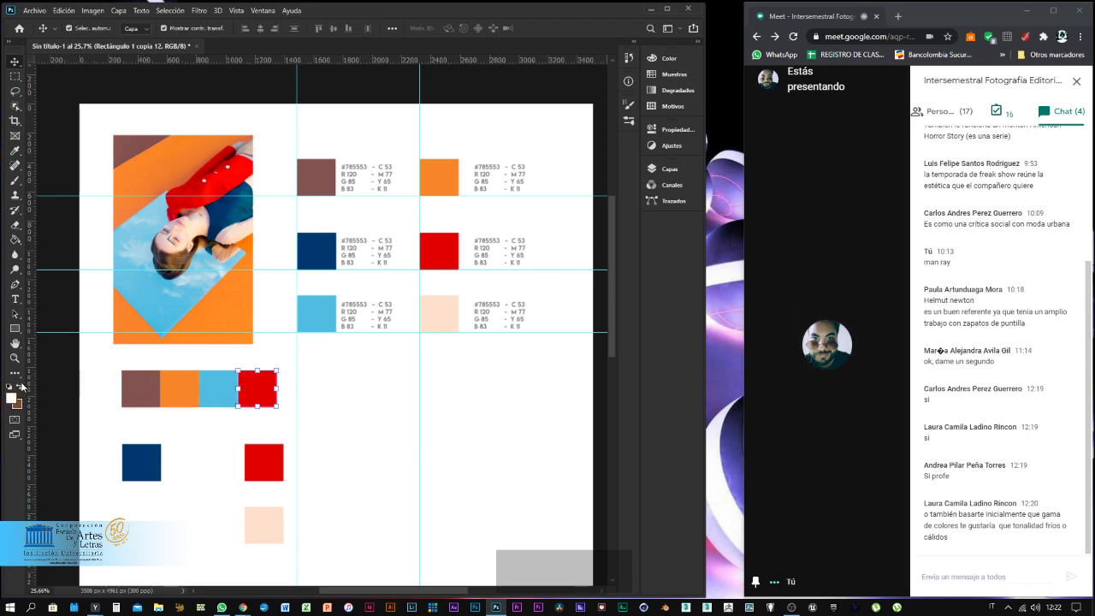
{"action": "key", "text": "g"}
{"action": "left_click", "coordinate": [260, 382]}
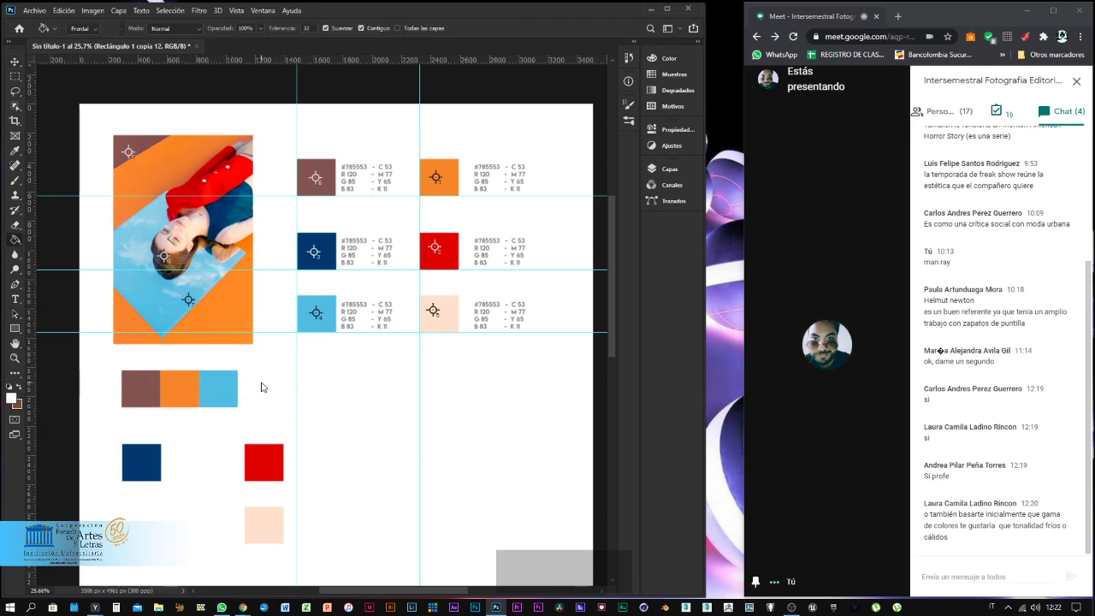
Extend the row beyond the white swatch by placing the red, dark blue and peach copies edge to edge.
{"action": "key", "text": "v"}
{"action": "left_click", "coordinate": [272, 417]}
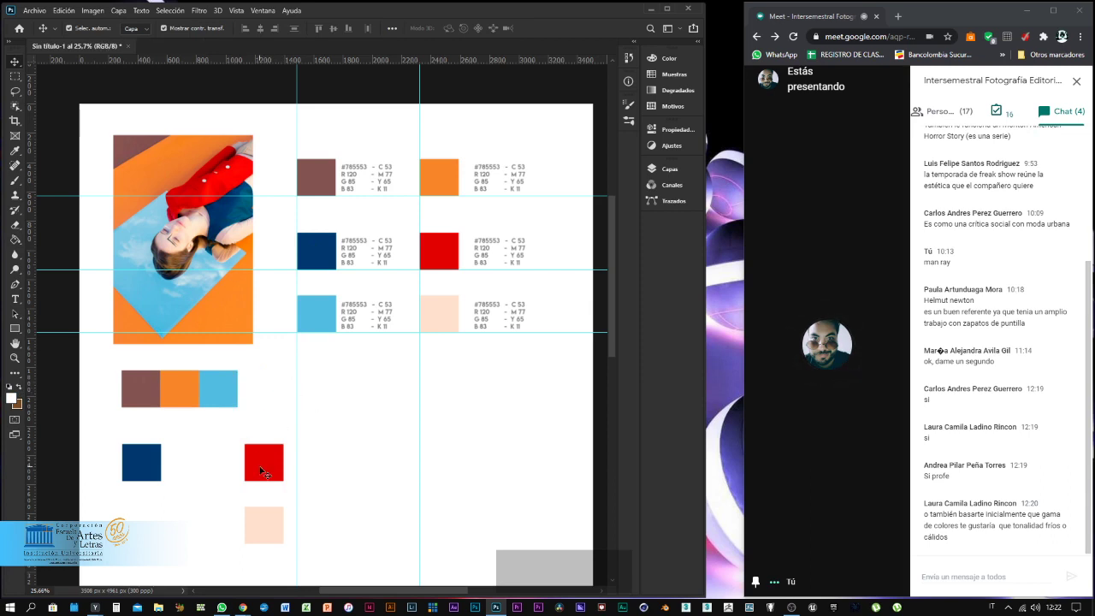
{"action": "left_click_drag", "start_coordinate": [262, 471], "coordinate": [296, 394]}
{"action": "left_click", "coordinate": [253, 395]}
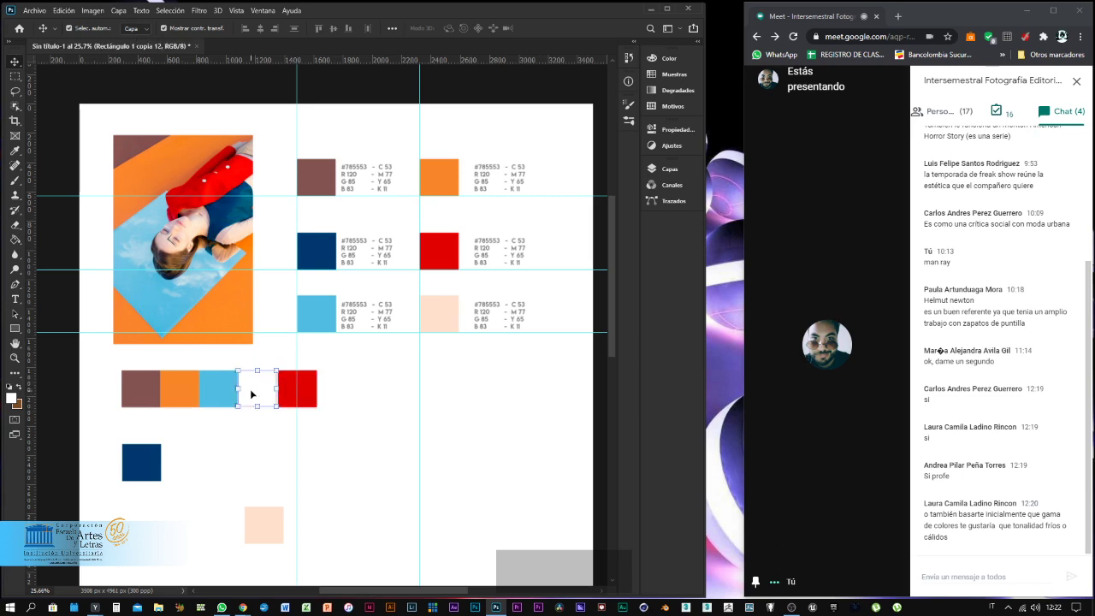
{"action": "left_click", "coordinate": [378, 394]}
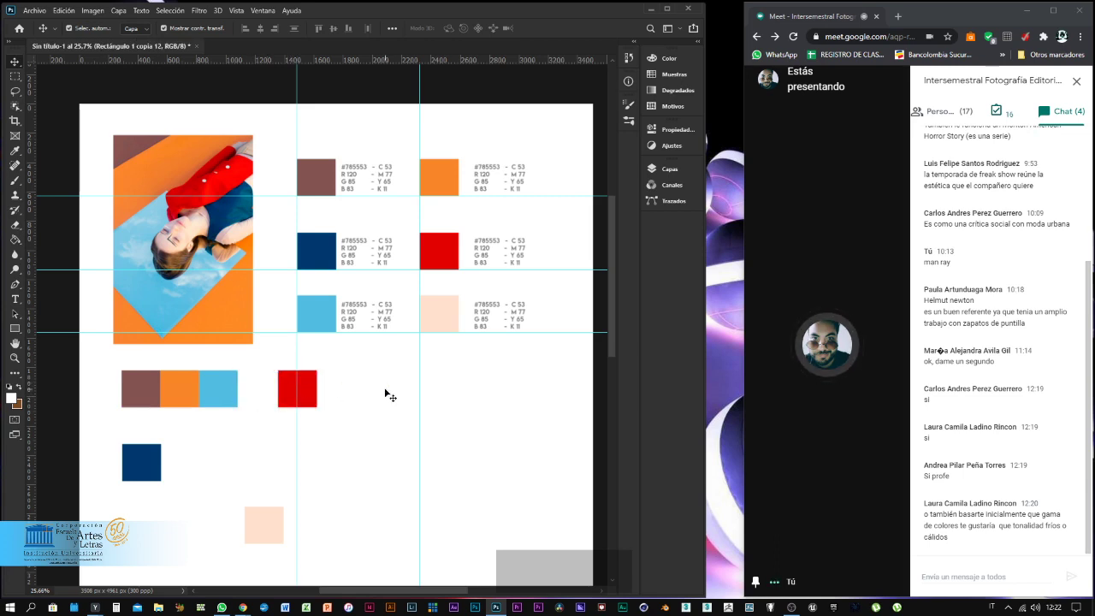
{"action": "left_click", "coordinate": [301, 384]}
{"action": "left_click", "coordinate": [342, 359]}
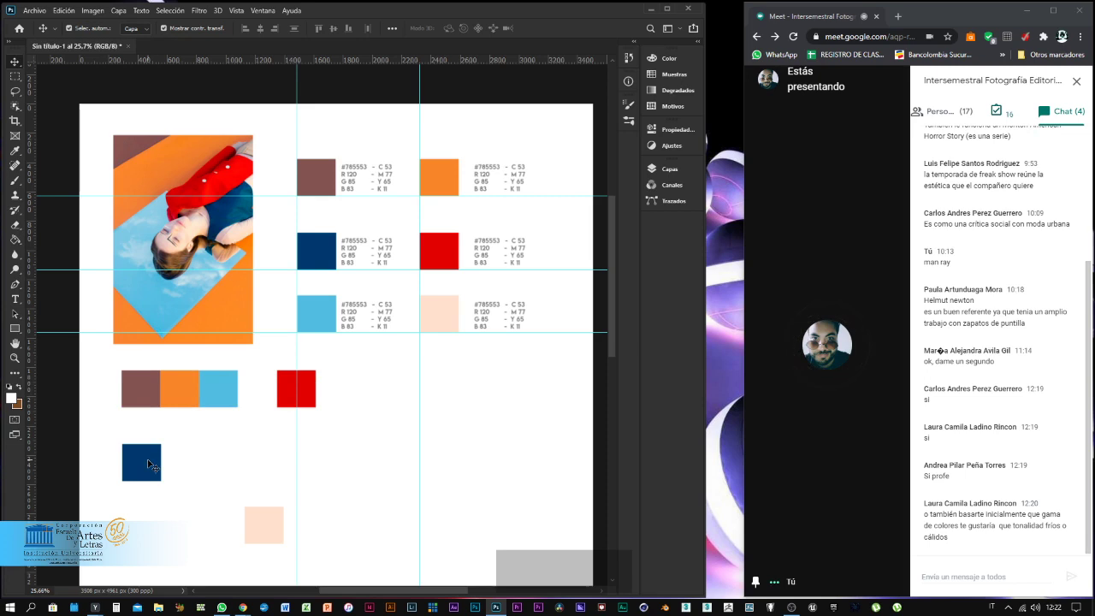
{"action": "left_click_drag", "start_coordinate": [148, 464], "coordinate": [342, 393]}
{"action": "left_click_drag", "start_coordinate": [261, 522], "coordinate": [369, 384]}
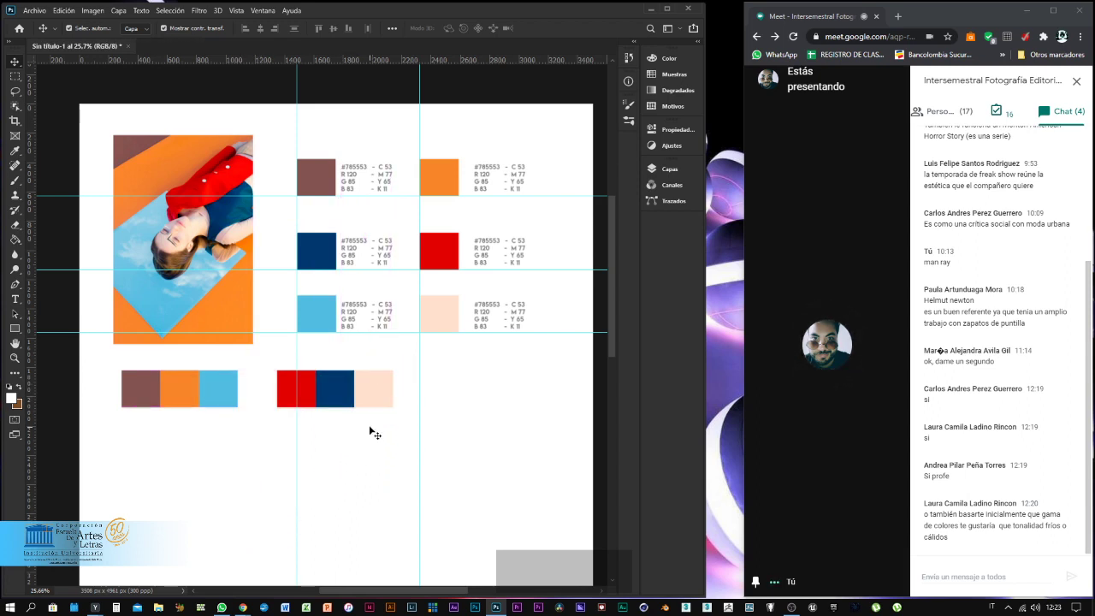
{"action": "left_click", "coordinate": [262, 387]}
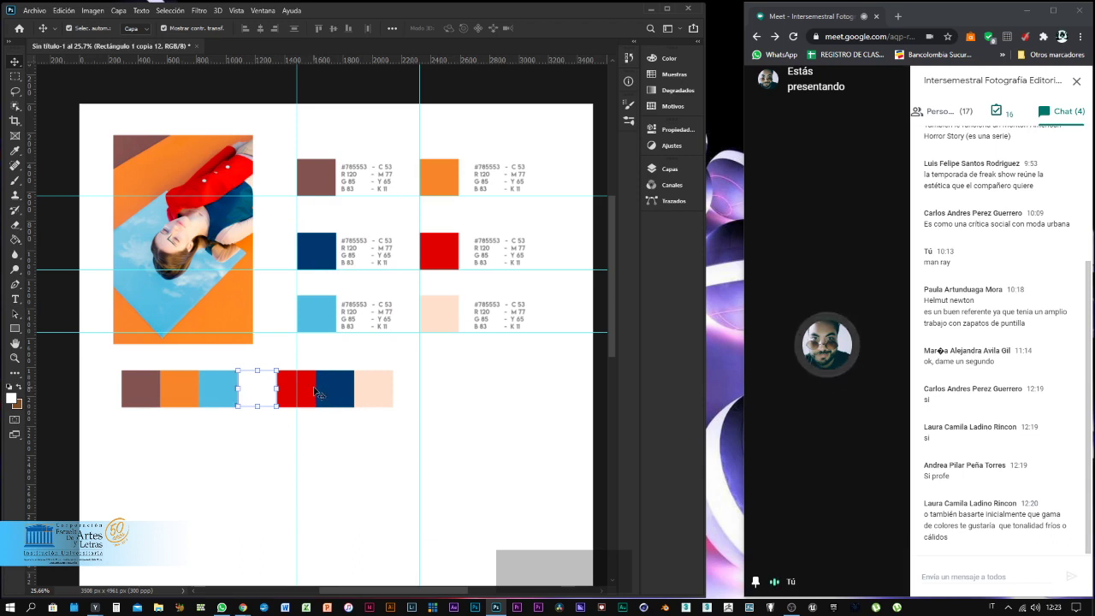
{"action": "key", "text": "z"}
{"action": "left_click", "coordinate": [259, 411]}
{"action": "left_click", "coordinate": [259, 409]}
{"action": "key", "text": "v"}
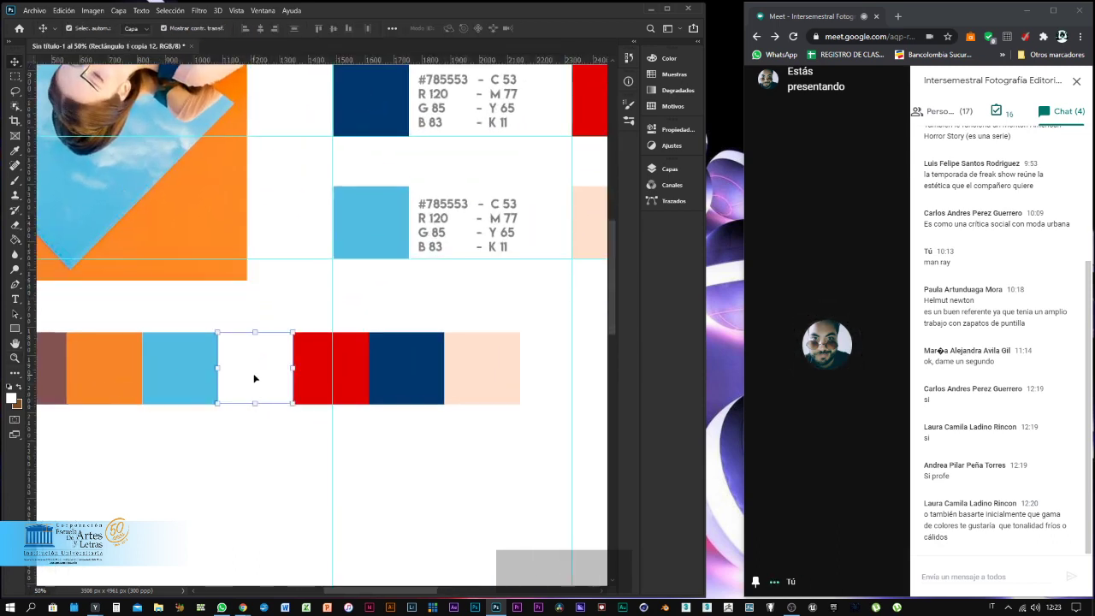
{"action": "left_click_drag", "start_coordinate": [255, 407], "coordinate": [254, 411]}
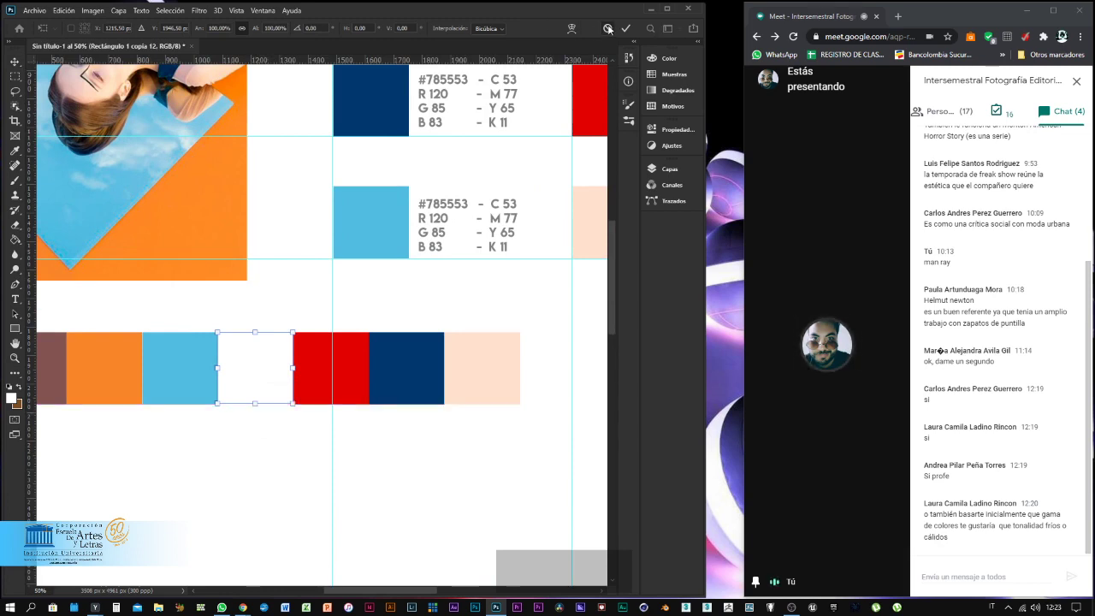
{"action": "left_click", "coordinate": [607, 28]}
Draw a white rectangle about 1894 × 271 px over the whole row of seven swatches.
{"action": "key", "text": "z"}
{"action": "left_click", "coordinate": [225, 449], "text": "alt"}
{"action": "left_click_drag", "start_coordinate": [225, 448], "coordinate": [269, 432]}
{"action": "key", "text": "v"}
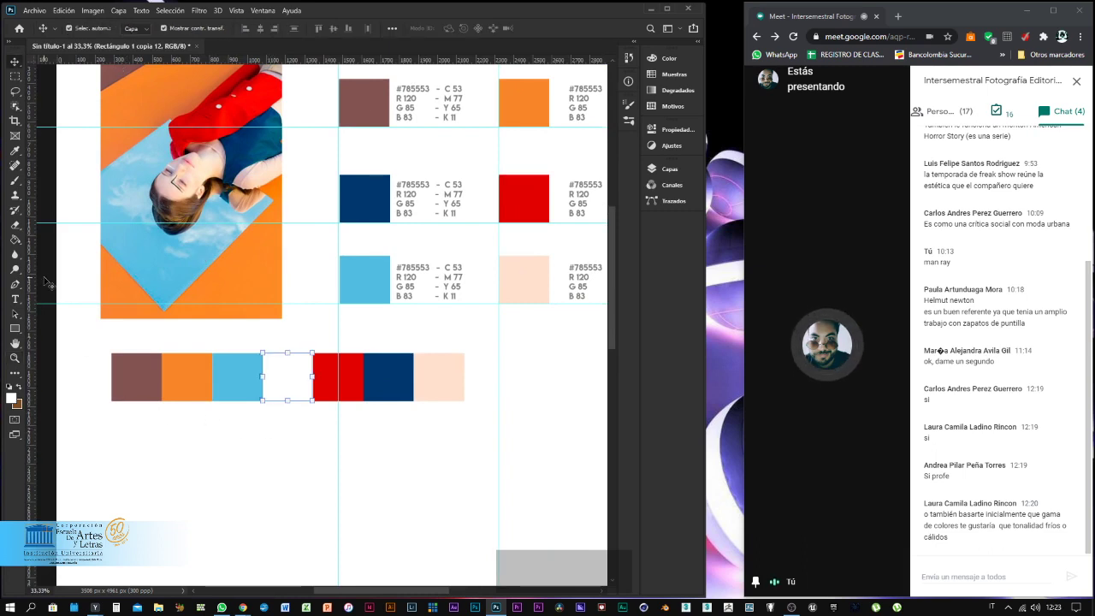
{"action": "key", "text": "u"}
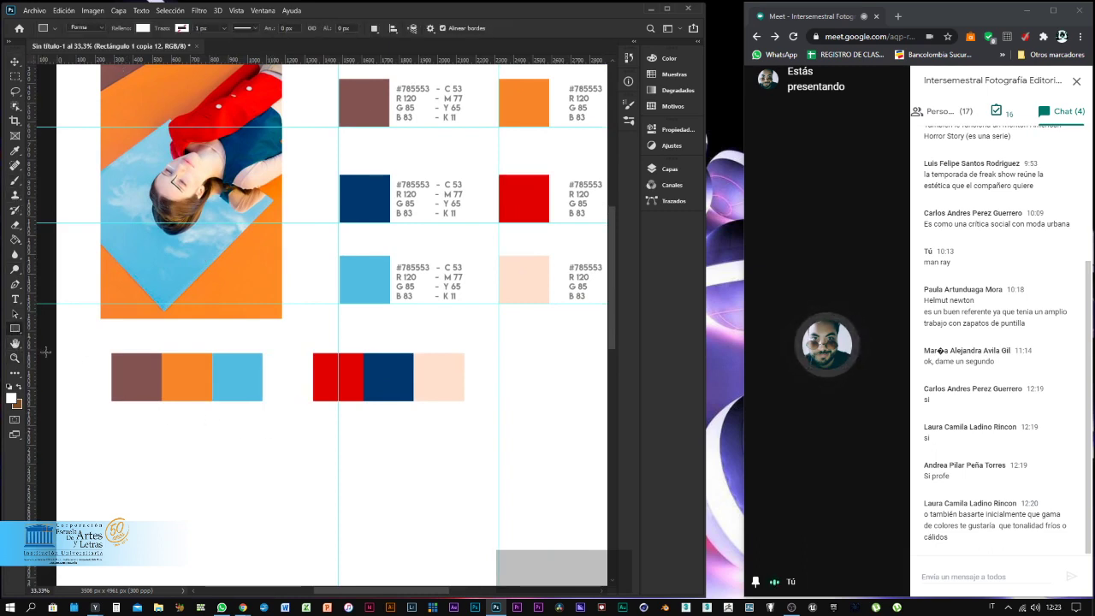
{"action": "left_click_drag", "start_coordinate": [108, 351], "coordinate": [468, 402]}
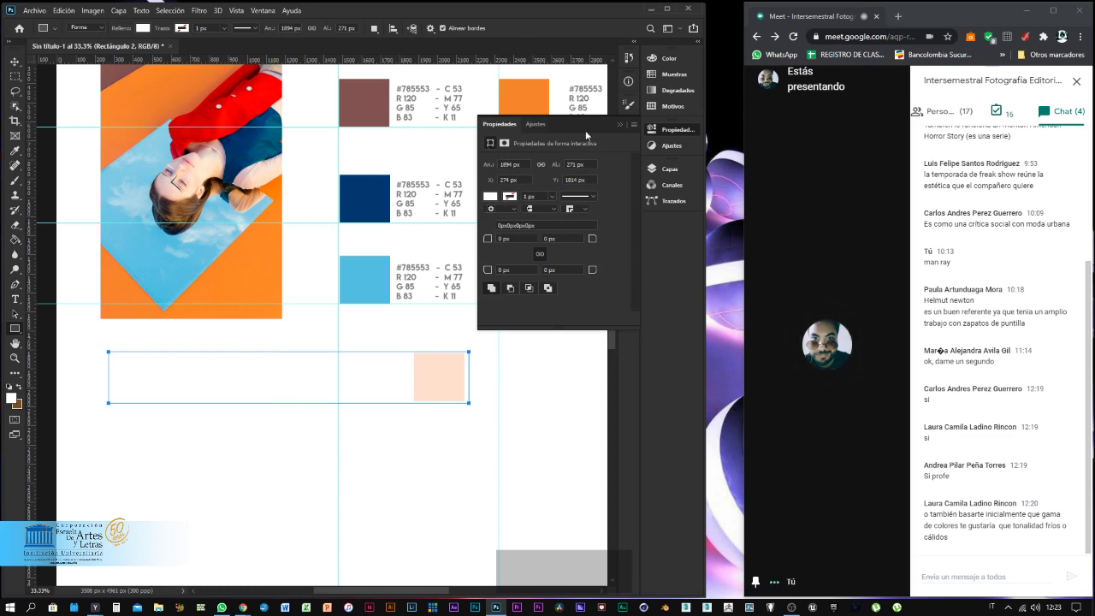
{"action": "left_click", "coordinate": [616, 124]}
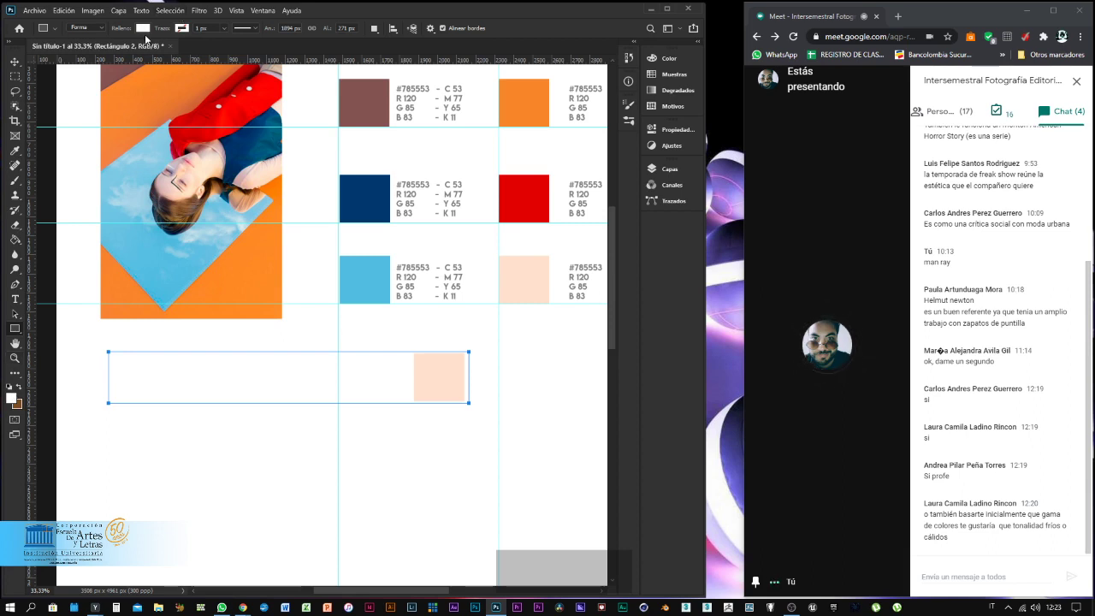
Rasterize the new white rectangle's layer and move the rectangle below the swatch row.
{"action": "left_click", "coordinate": [666, 165]}
{"action": "scroll", "coordinate": [570, 240], "scroll_direction": "down", "scroll_amount": 1}
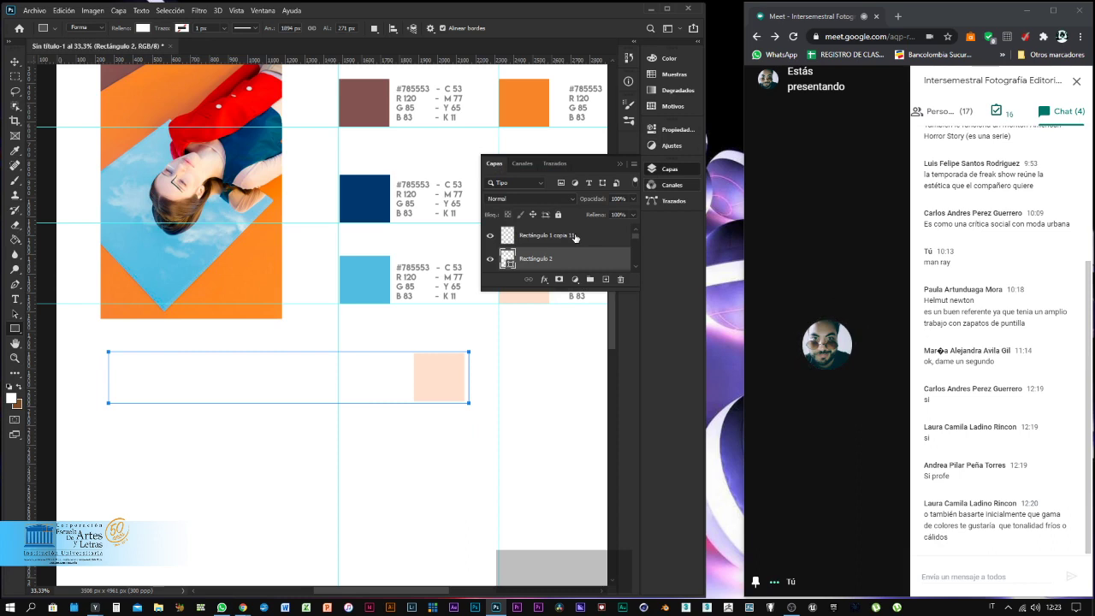
{"action": "right_click", "coordinate": [565, 263]}
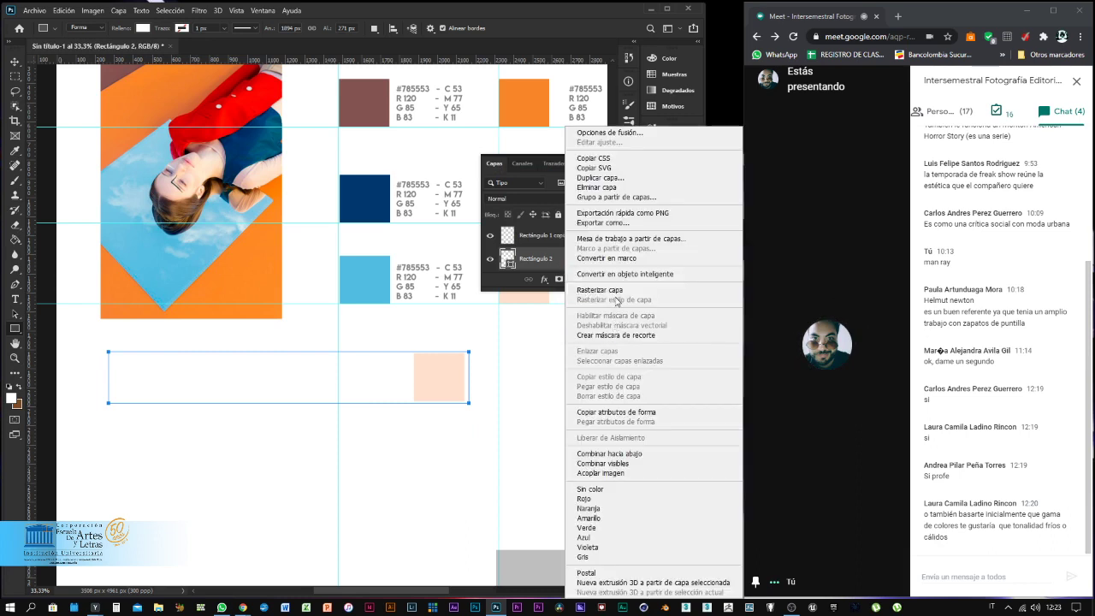
{"action": "left_click", "coordinate": [614, 296]}
{"action": "key", "text": "v"}
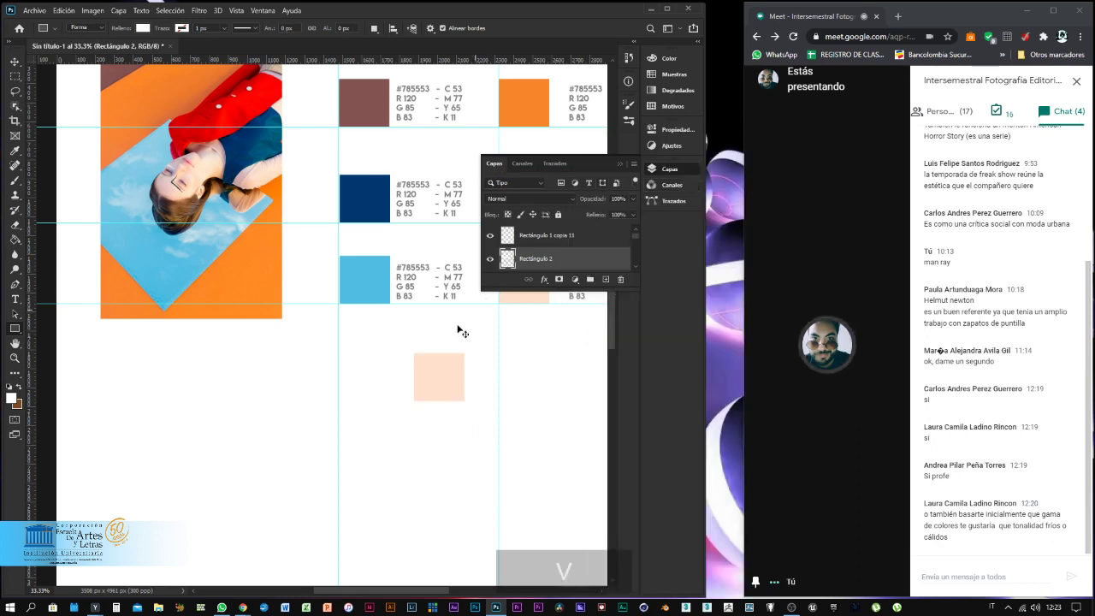
{"action": "left_click_drag", "start_coordinate": [459, 330], "coordinate": [376, 460]}
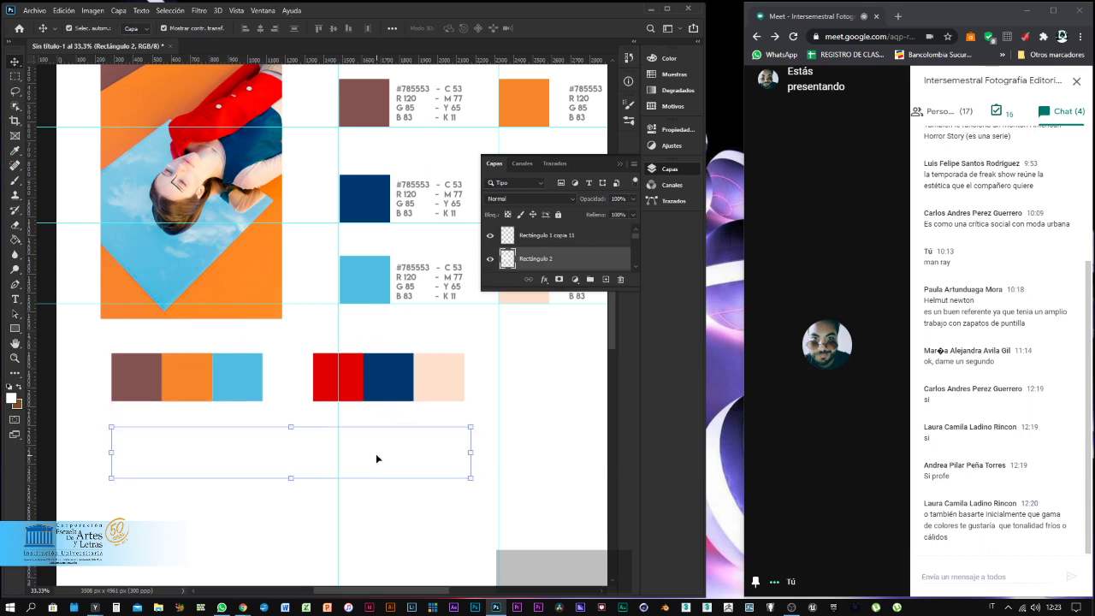
Set the foreground colour to neutral grey with RGB 128, 128, 128.
{"action": "left_click", "coordinate": [11, 397]}
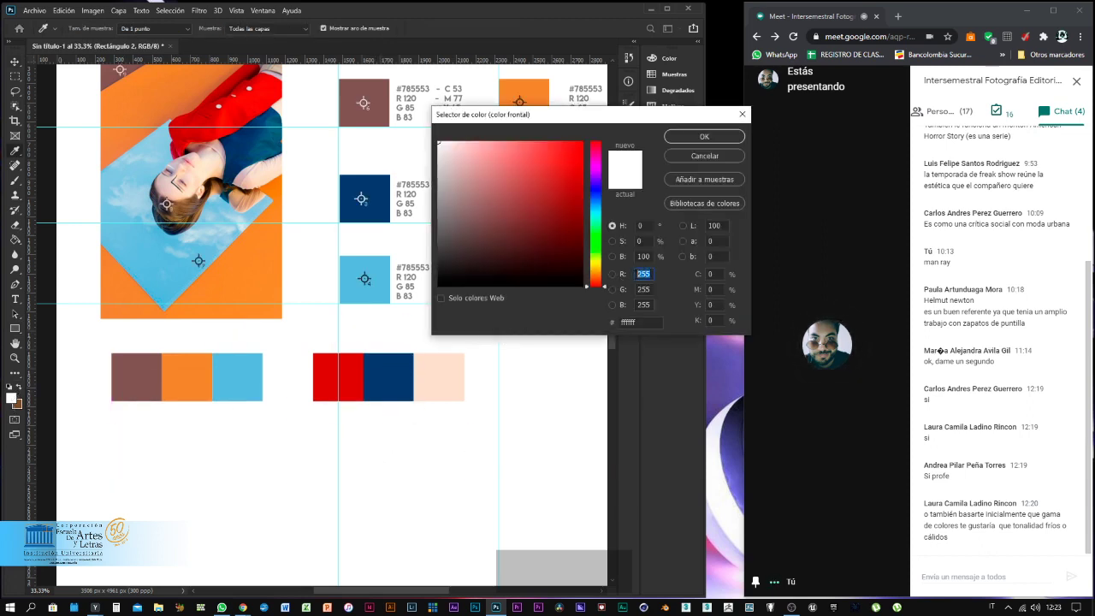
{"action": "type", "text": "128"}
{"action": "key", "text": "Tab"}
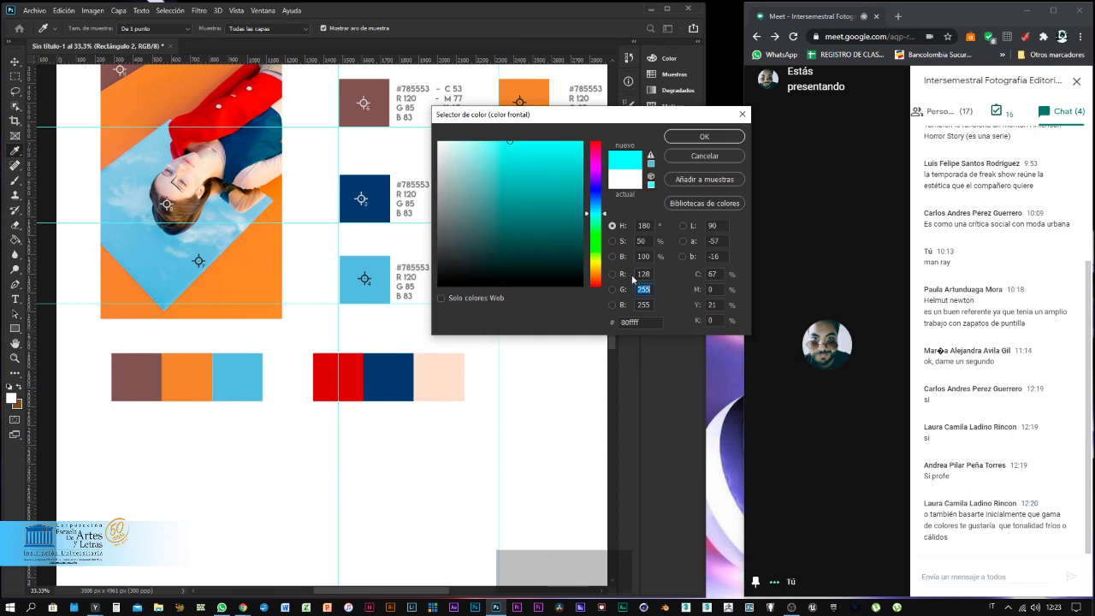
{"action": "type", "text": "128"}
{"action": "key", "text": "Tab"}
{"action": "type", "text": "128"}
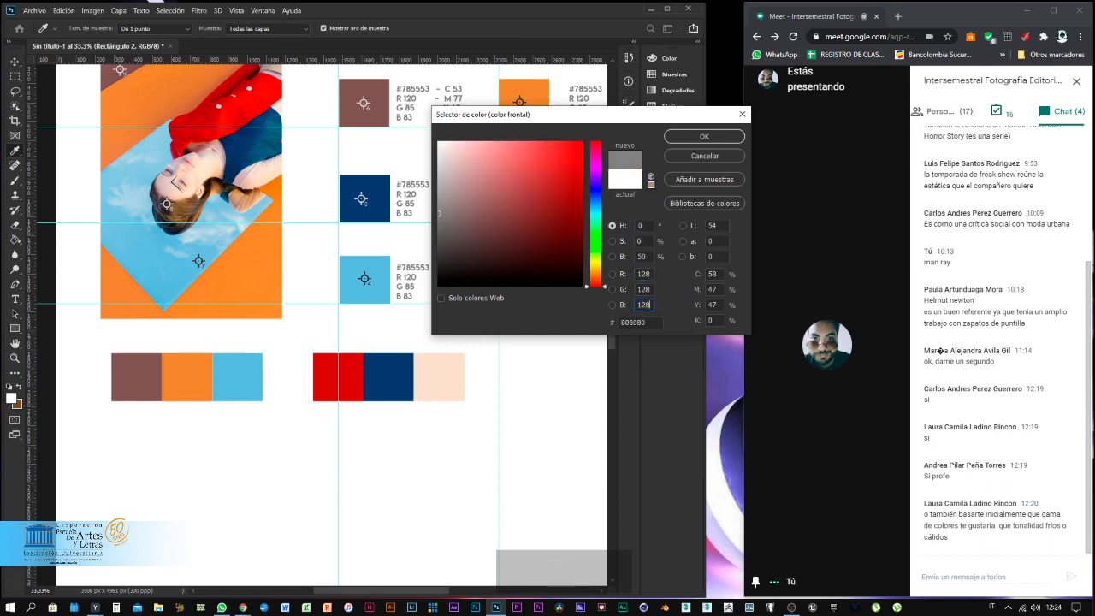
{"action": "left_click", "coordinate": [703, 136]}
Fill the wide rectangle below the swatch row with the grey and move it back over the row.
{"action": "key", "text": "F7"}
{"action": "key", "text": "g"}
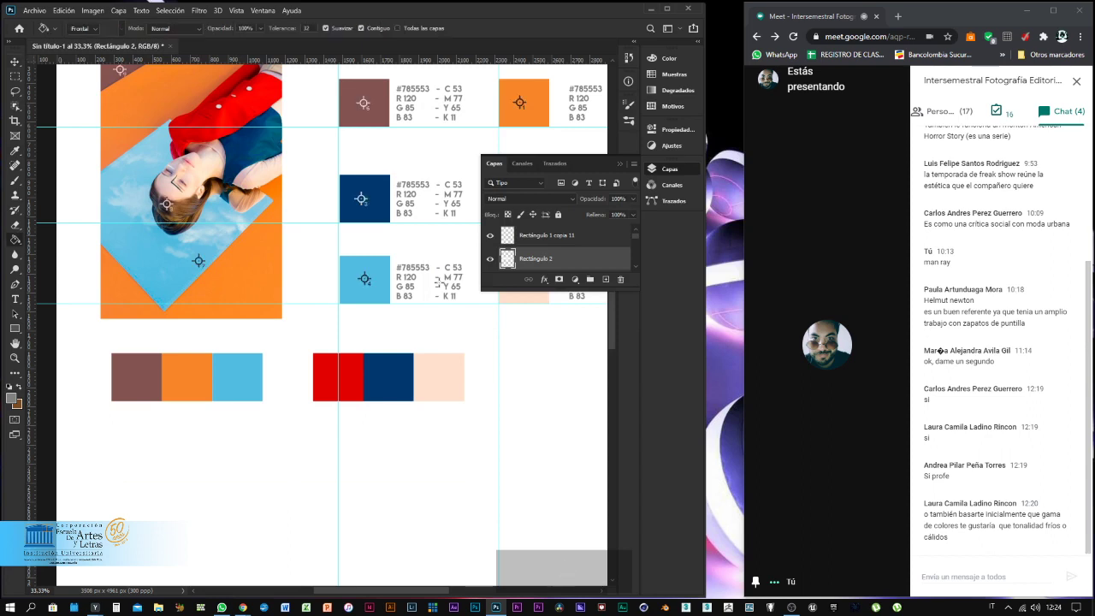
{"action": "left_click", "coordinate": [295, 449]}
{"action": "key", "text": "v"}
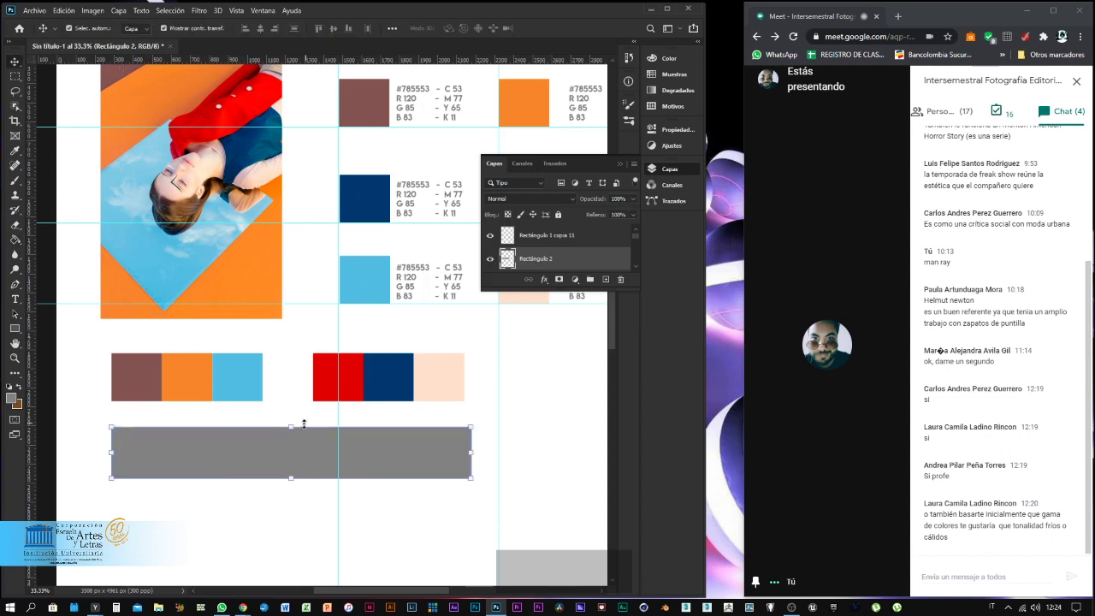
{"action": "left_click_drag", "start_coordinate": [295, 441], "coordinate": [295, 366]}
{"action": "scroll", "coordinate": [563, 252], "scroll_direction": "down", "scroll_amount": 2}
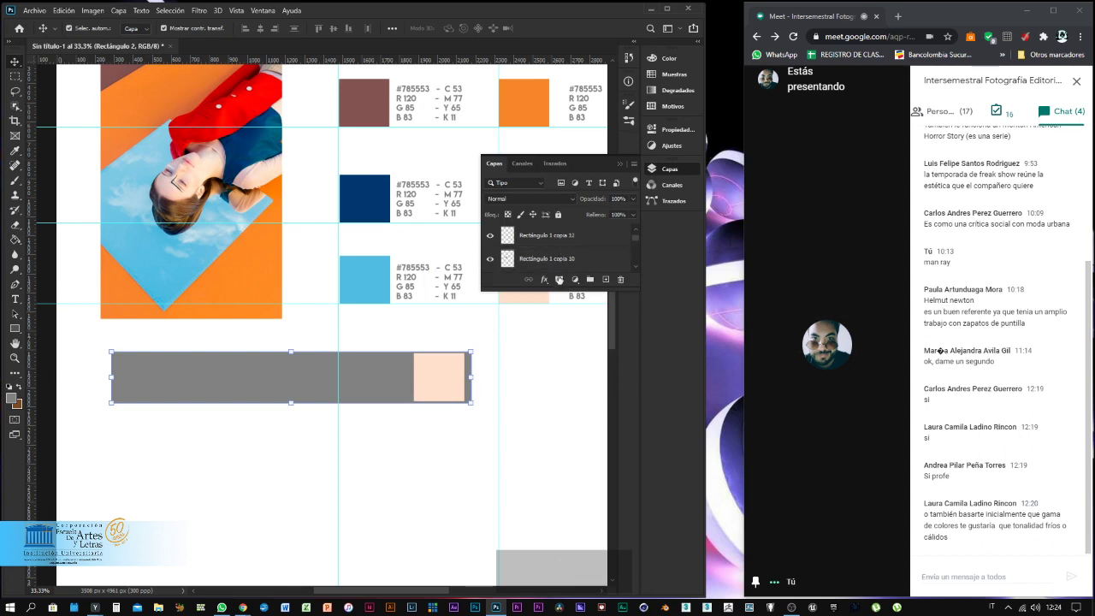
Move the grey rectangle's layer beneath all the swatch copy layers so it sits behind the joined row.
{"action": "left_click_drag", "start_coordinate": [558, 290], "coordinate": [556, 512]}
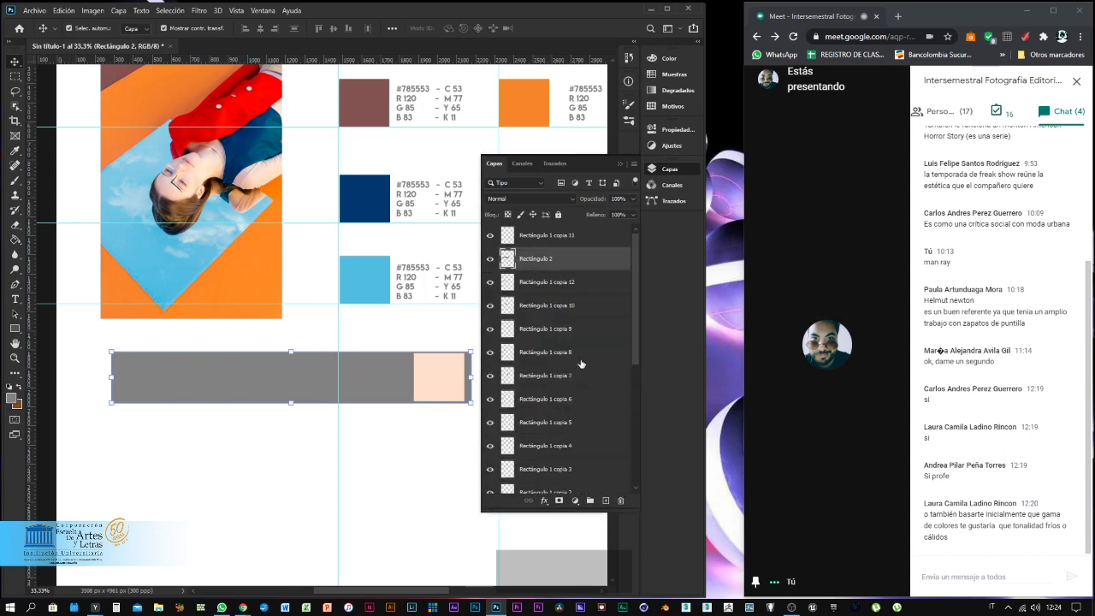
{"action": "left_click_drag", "start_coordinate": [567, 262], "coordinate": [570, 493]}
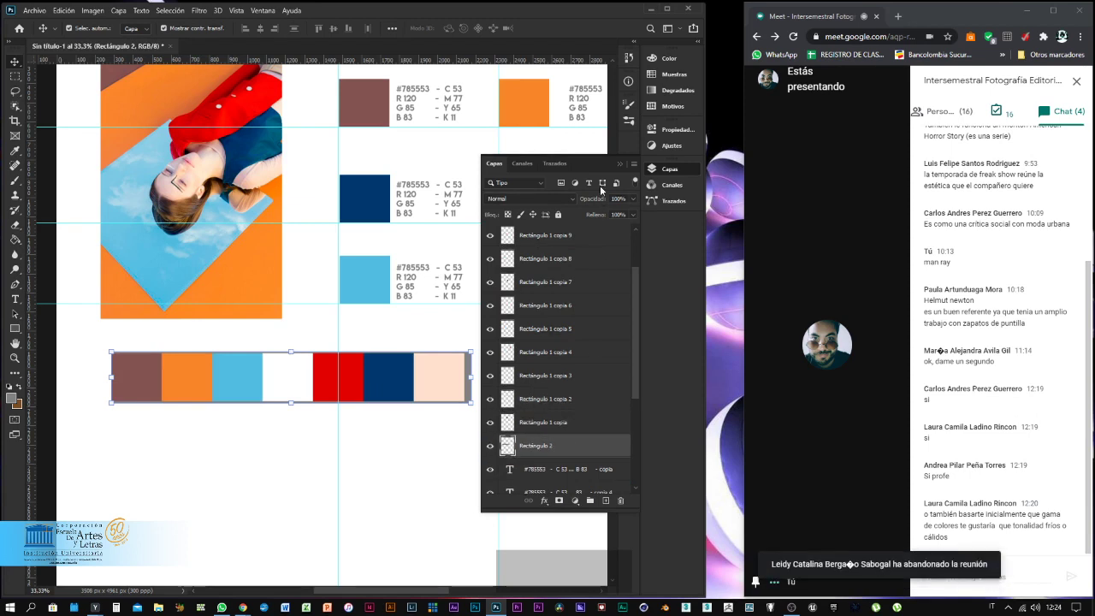
{"action": "left_click", "coordinate": [621, 163]}
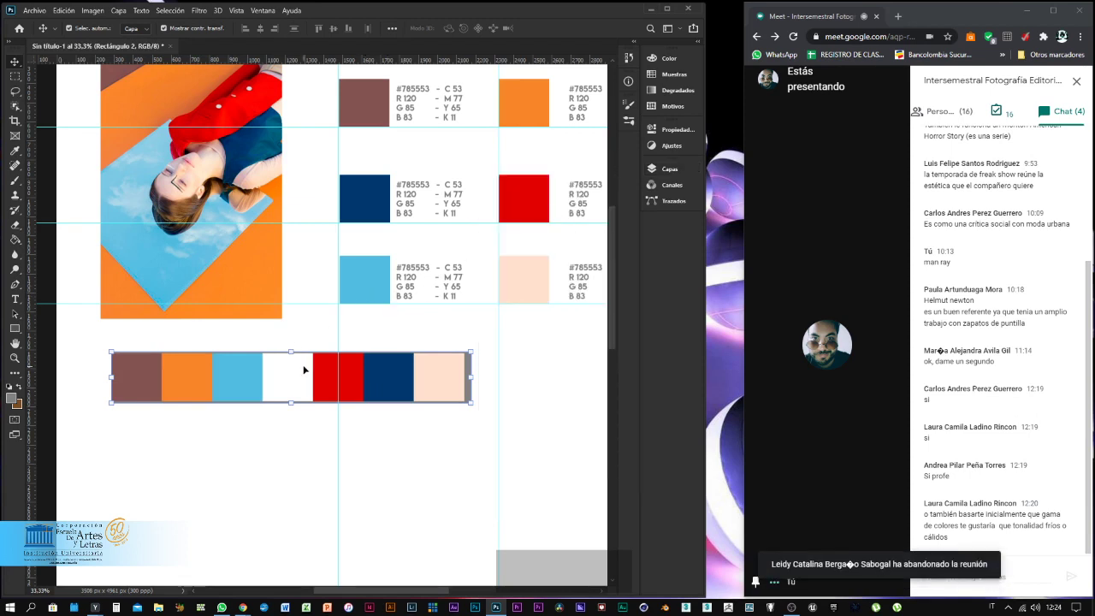
Enlarge the grey backing to about 110% so it extends past both ends and above the top of the joined swatch row.
{"action": "left_click_drag", "start_coordinate": [473, 381], "coordinate": [468, 377]}
{"action": "left_click_drag", "start_coordinate": [111, 377], "coordinate": [103, 378]}
{"action": "left_click_drag", "start_coordinate": [287, 353], "coordinate": [285, 348]}
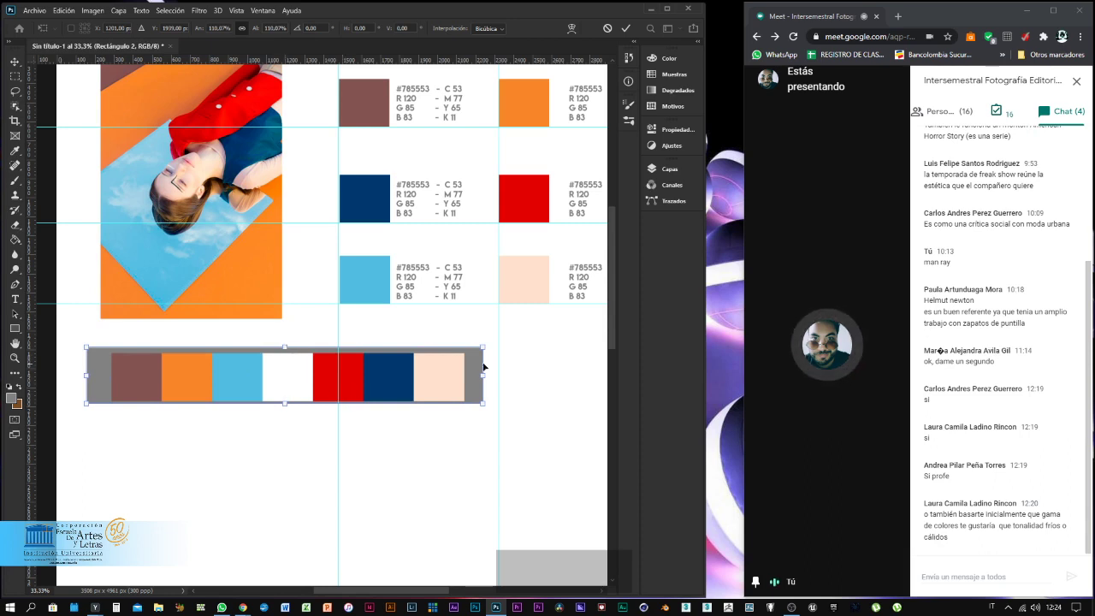
{"action": "key", "text": "Return"}
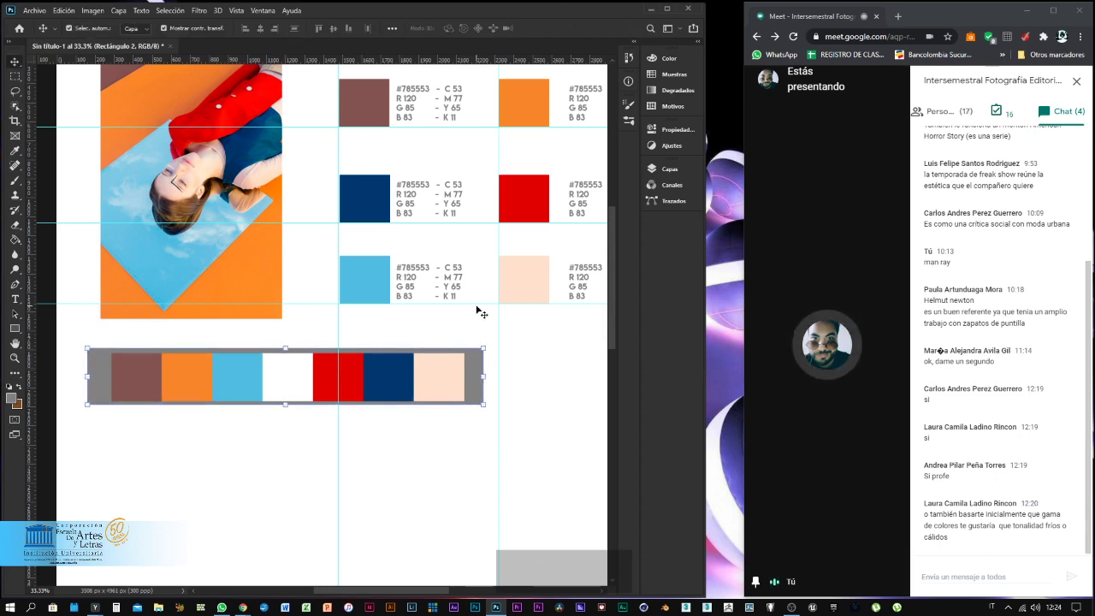
Nudge the grey backing slightly down and sideways to even its border around the swatch row, and deselect it.
{"action": "key", "text": "Down"}
{"action": "key", "text": "Up"}
{"action": "key", "text": "Right"}
{"action": "key", "text": "Down"}
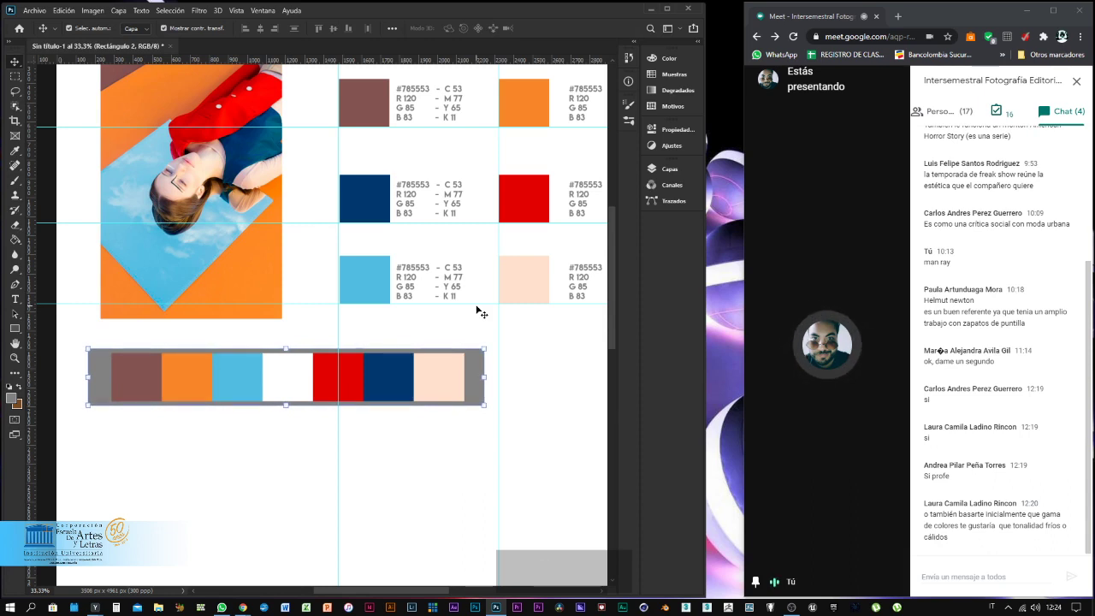
{"action": "key", "text": "Right"}
{"action": "key", "text": "Up"}
{"action": "key", "text": "Down"}
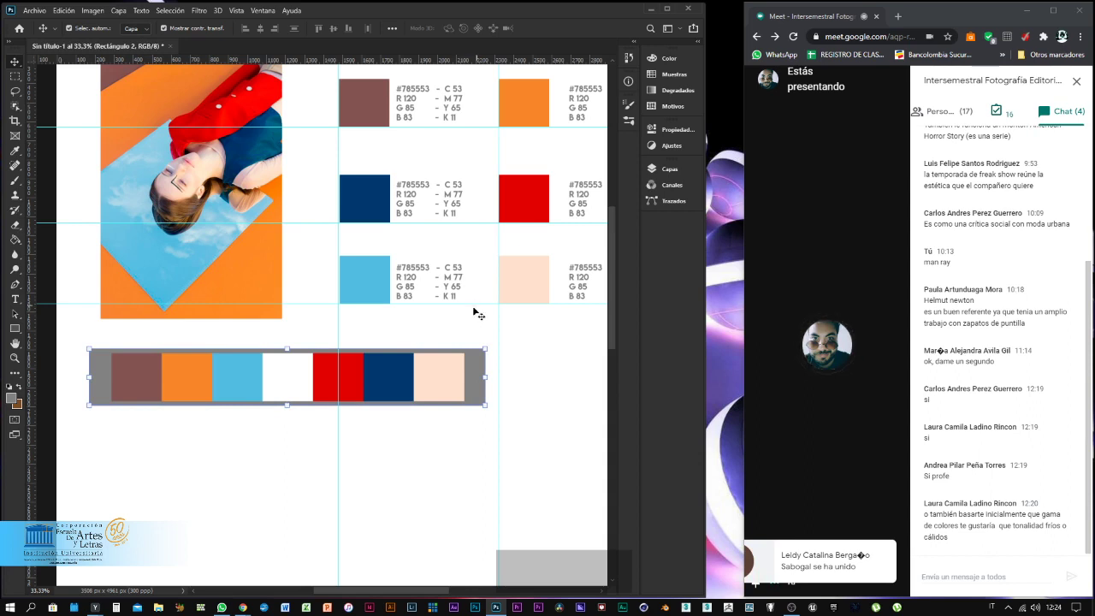
{"action": "left_click", "coordinate": [536, 332]}
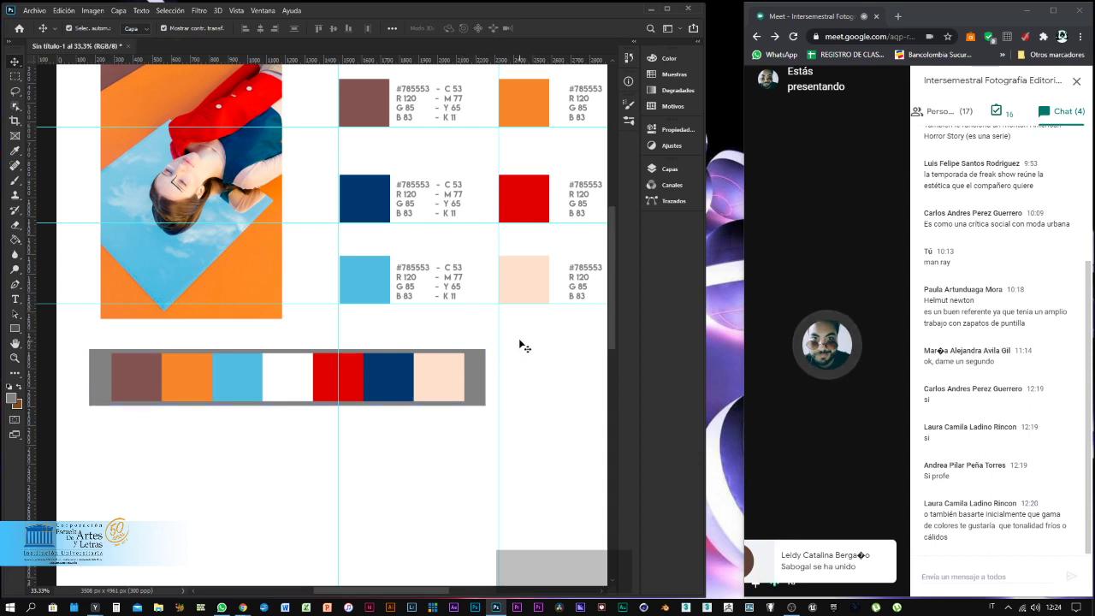
Narrow the grey backing to about 96% width from the brown swatch's side, leaving only a thin border there.
{"action": "left_click", "coordinate": [96, 385]}
{"action": "left_click_drag", "start_coordinate": [88, 376], "coordinate": [104, 377]}
{"action": "key", "text": "shift"}
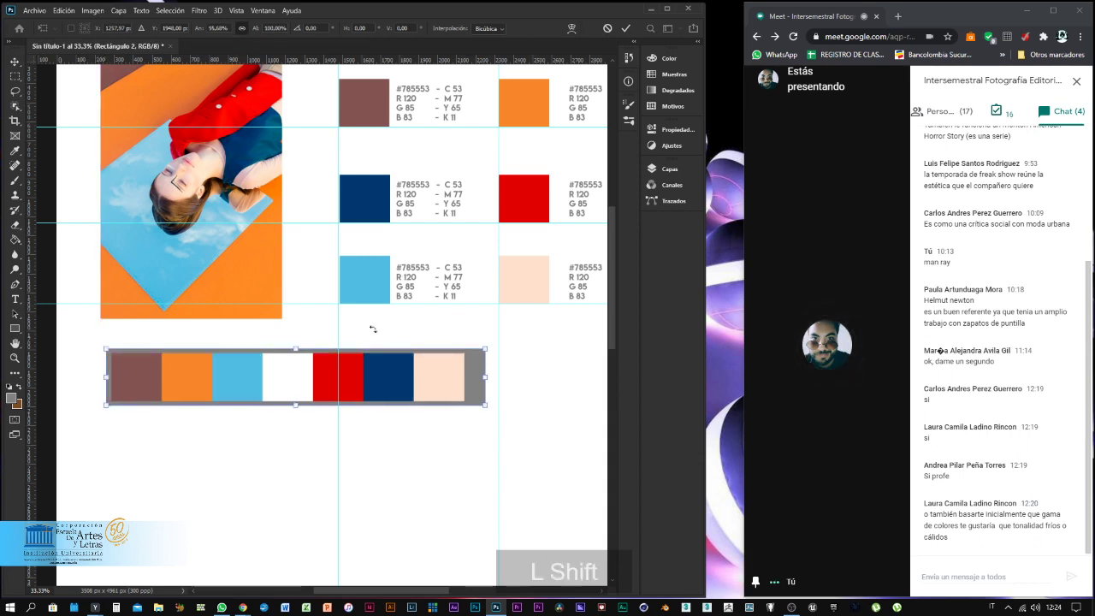
{"action": "left_click", "coordinate": [626, 29]}
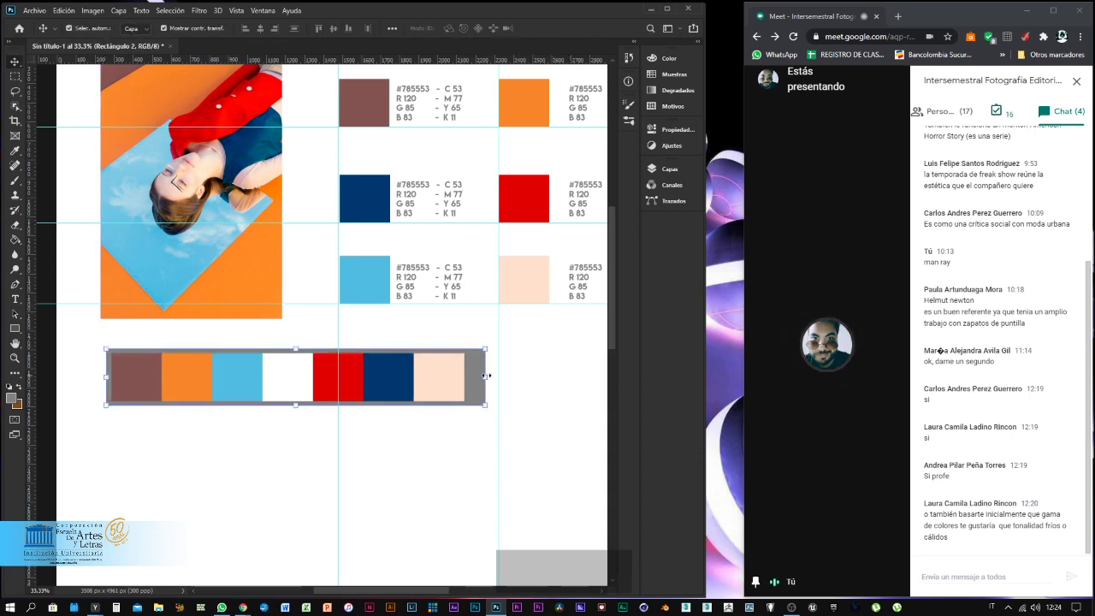
{"action": "left_click", "coordinate": [534, 377]}
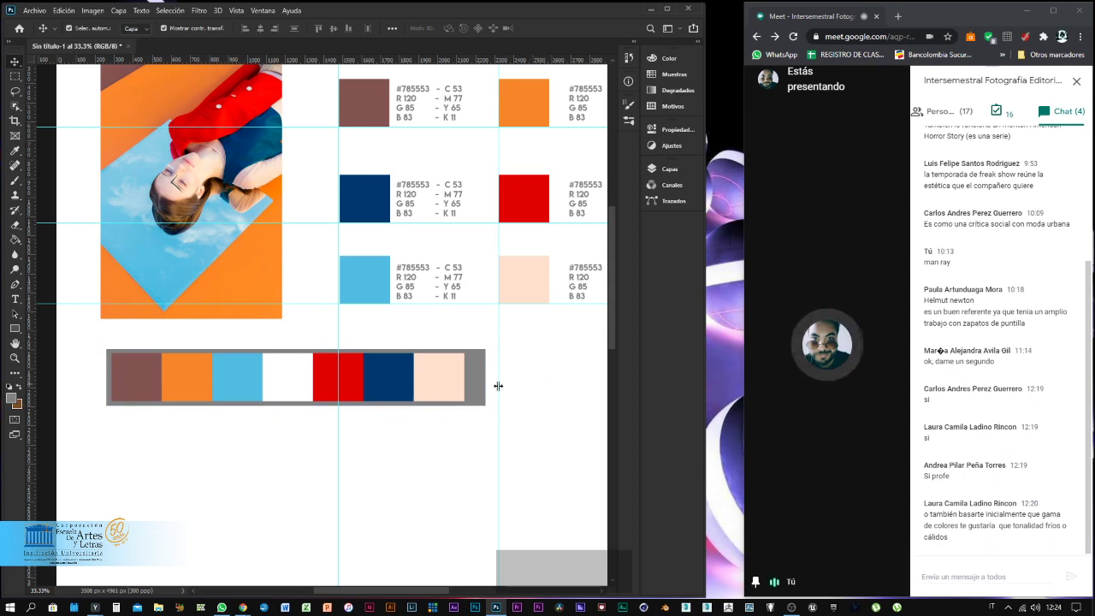
Go through the swatches of the joined row one by one, comparing them with the reference photo.
{"action": "scroll", "coordinate": [158, 385], "scroll_direction": "down", "scroll_amount": 1, "text": "alt"}
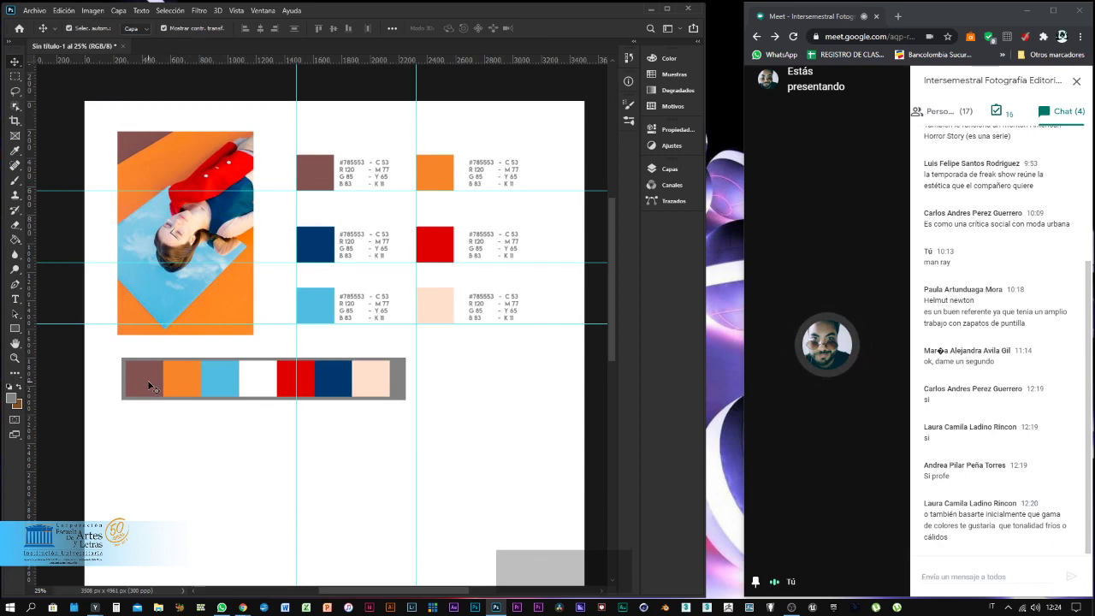
{"action": "left_click", "coordinate": [149, 381]}
{"action": "left_click", "coordinate": [183, 383]}
{"action": "left_click", "coordinate": [219, 383]}
{"action": "key", "text": "ctrl+t"}
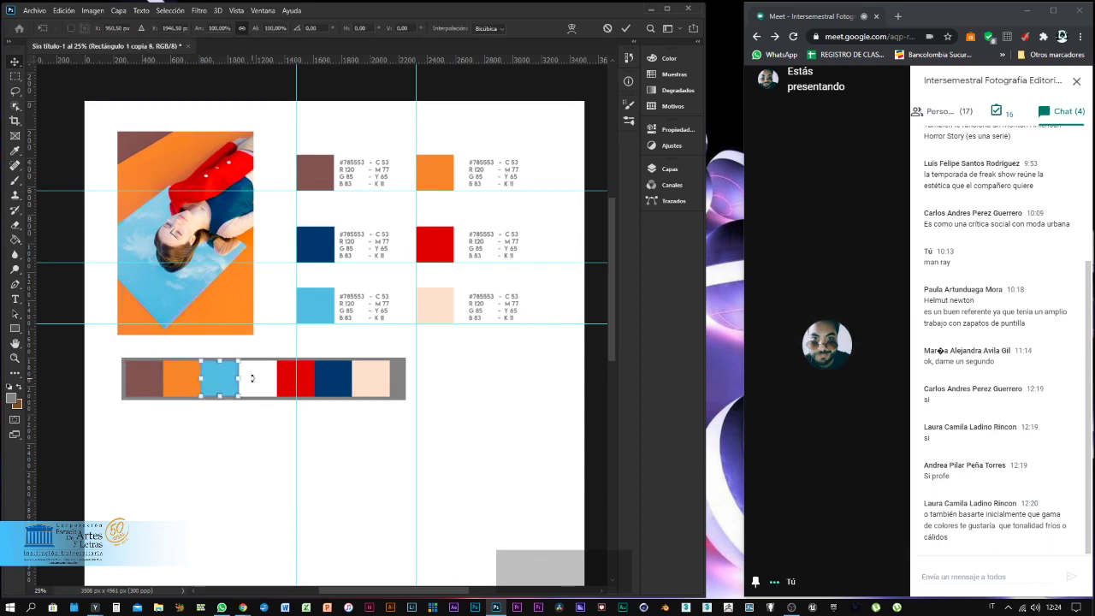
{"action": "left_click", "coordinate": [626, 29]}
{"action": "left_click", "coordinate": [264, 444]}
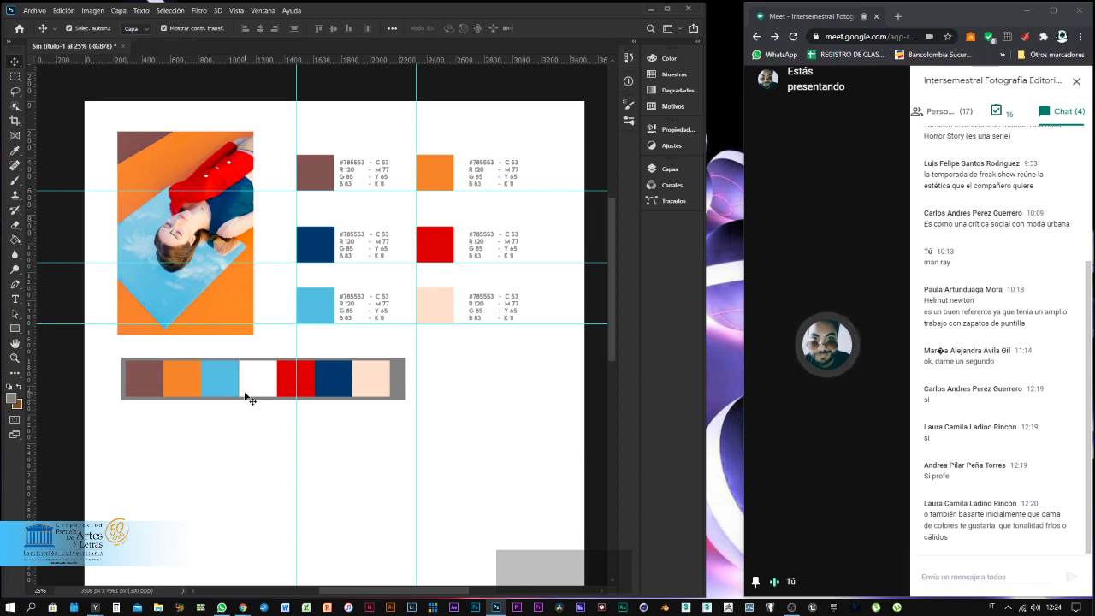
{"action": "left_click", "coordinate": [303, 386]}
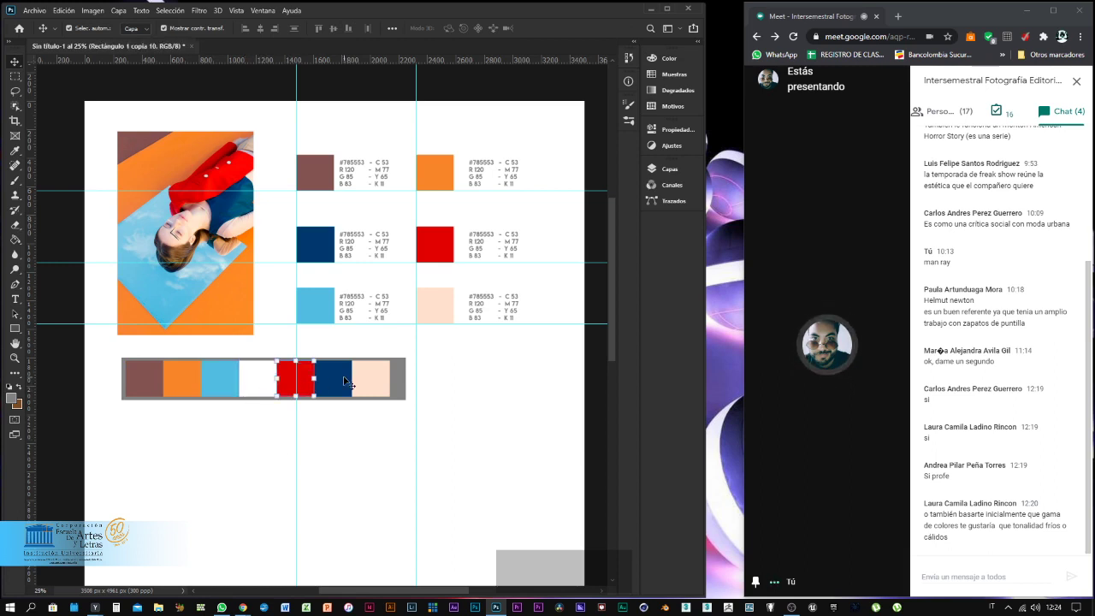
{"action": "left_click", "coordinate": [345, 380]}
{"action": "left_click", "coordinate": [377, 384]}
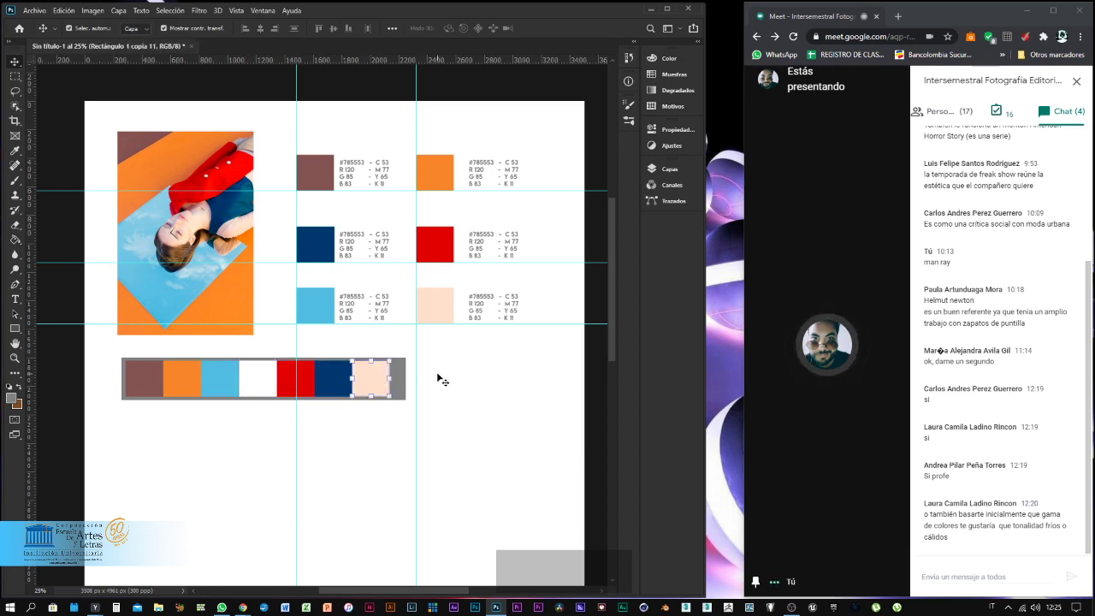
{"action": "left_click", "coordinate": [532, 394]}
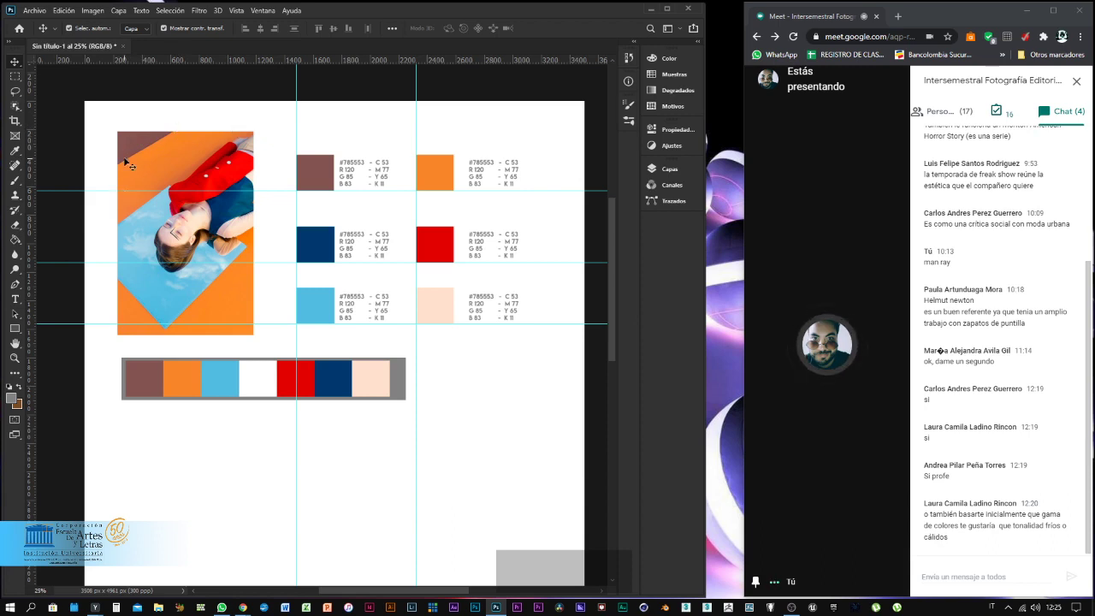
{"action": "left_click", "coordinate": [150, 382]}
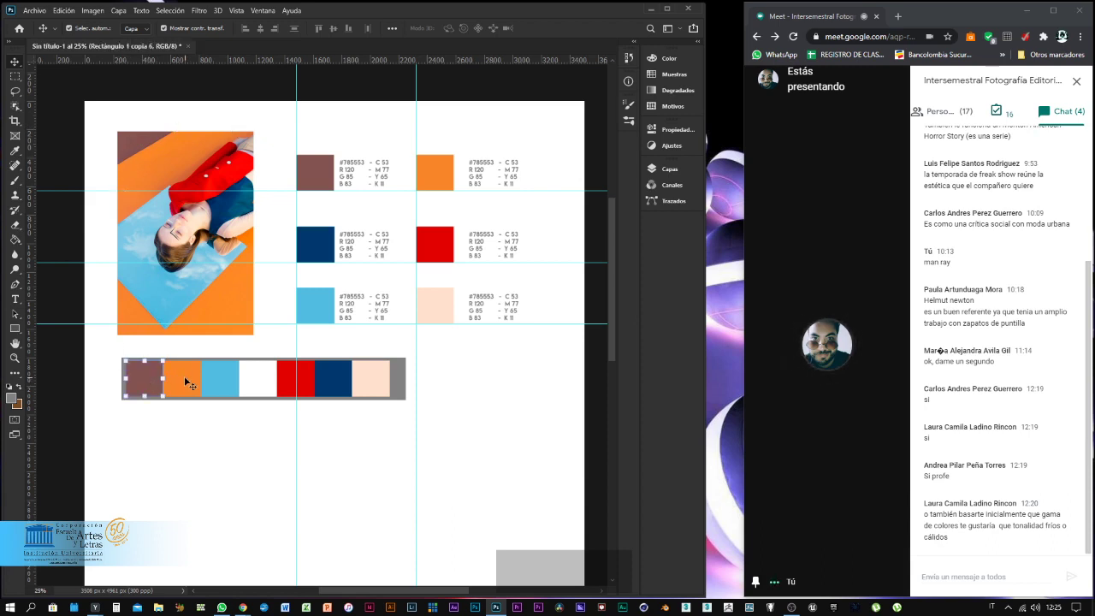
{"action": "left_click", "coordinate": [216, 377]}
{"action": "left_click", "coordinate": [259, 379]}
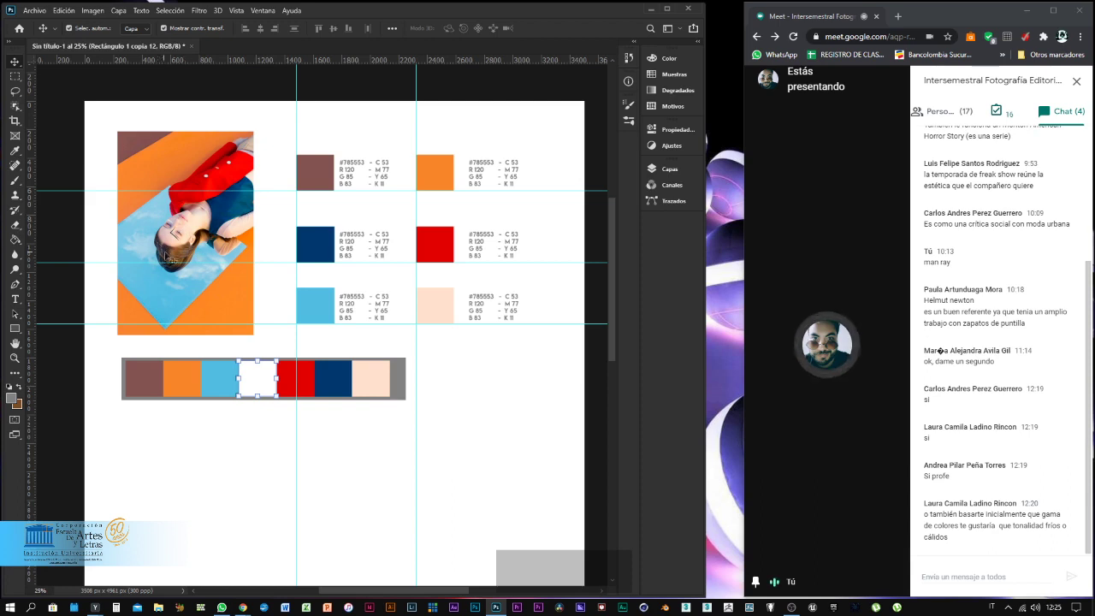
{"action": "left_click", "coordinate": [221, 417]}
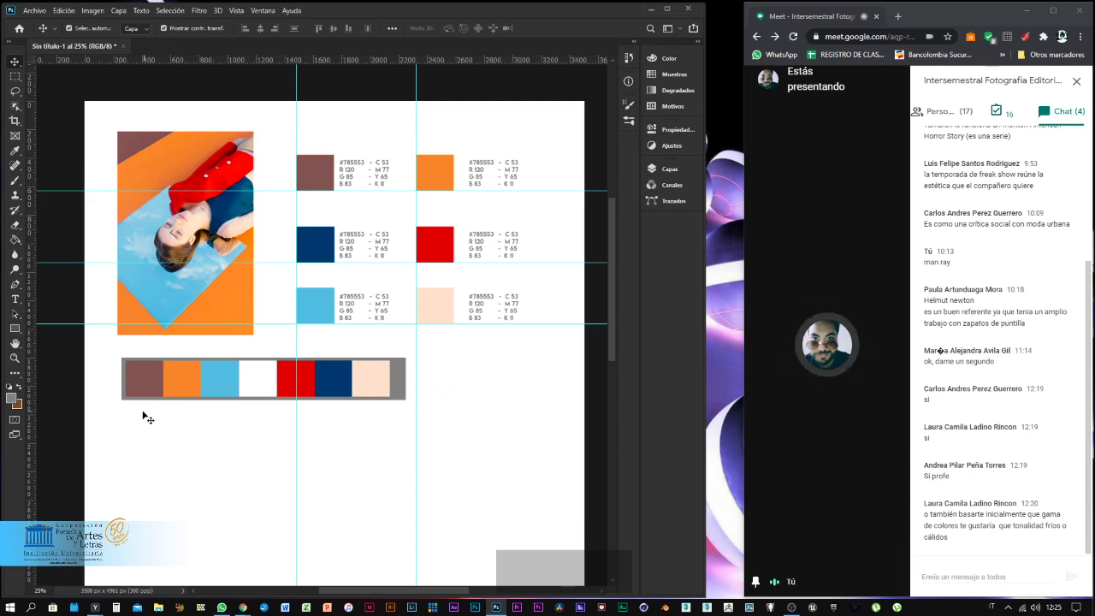
Duplicate the joined swatch row with its grey backing twice, stacking both copies beneath the original.
{"action": "left_click_drag", "start_coordinate": [147, 418], "coordinate": [379, 431]}
{"action": "key", "text": "ctrl"}
{"action": "left_click_drag", "start_coordinate": [379, 429], "coordinate": [379, 430]}
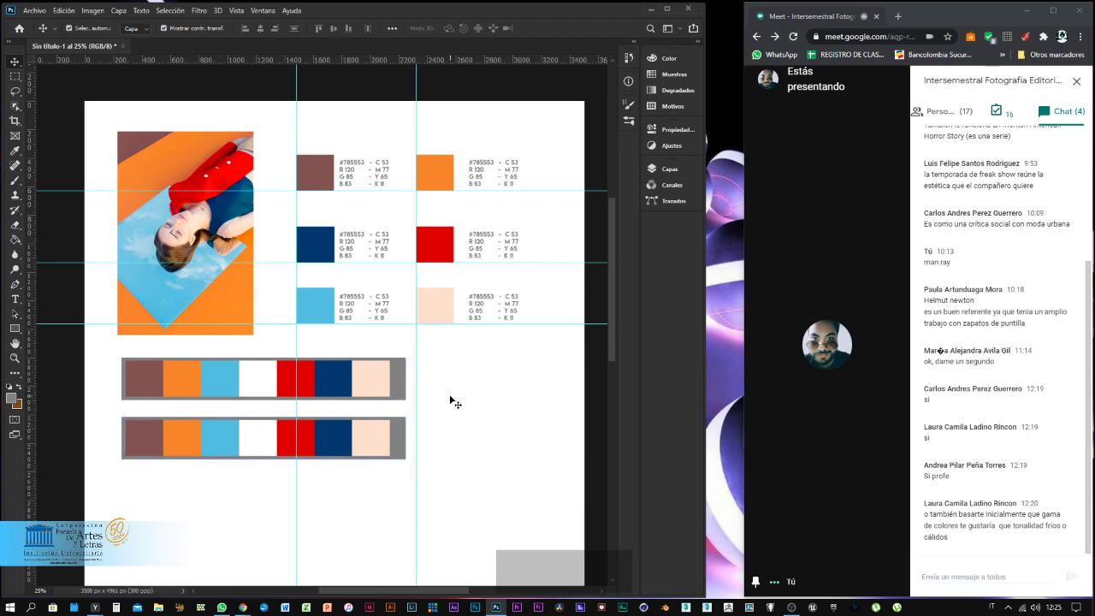
{"action": "left_click_drag", "start_coordinate": [373, 470], "coordinate": [379, 511]}
{"action": "left_click", "coordinate": [150, 430], "text": "ctrl"}
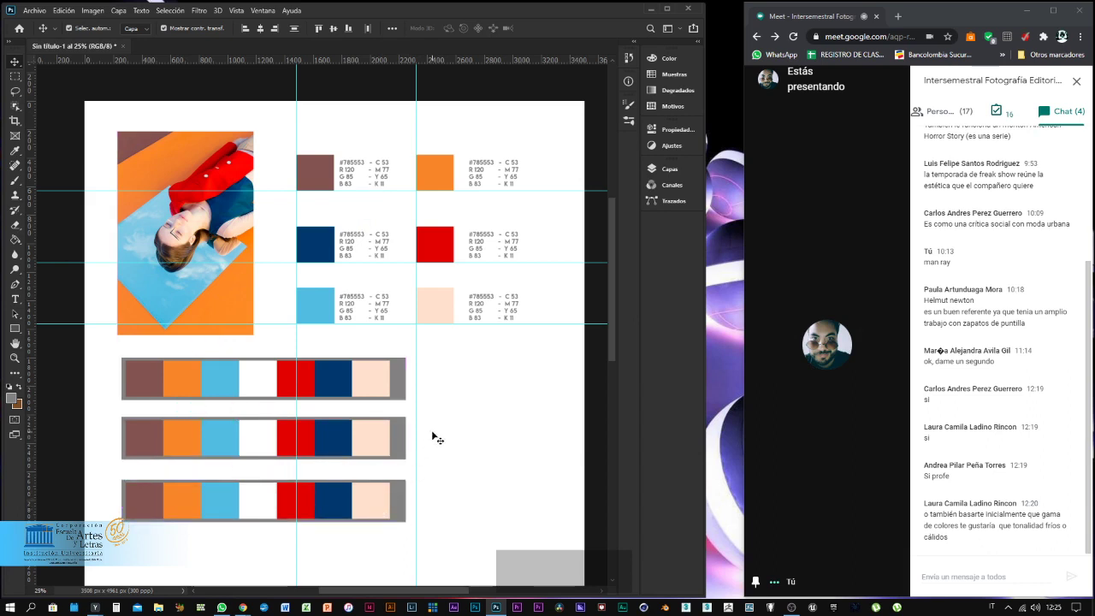
Delete the red, navy and peach swatches from the middle row and shorten its grey backing to about 58% width.
{"action": "left_click", "coordinate": [287, 440]}
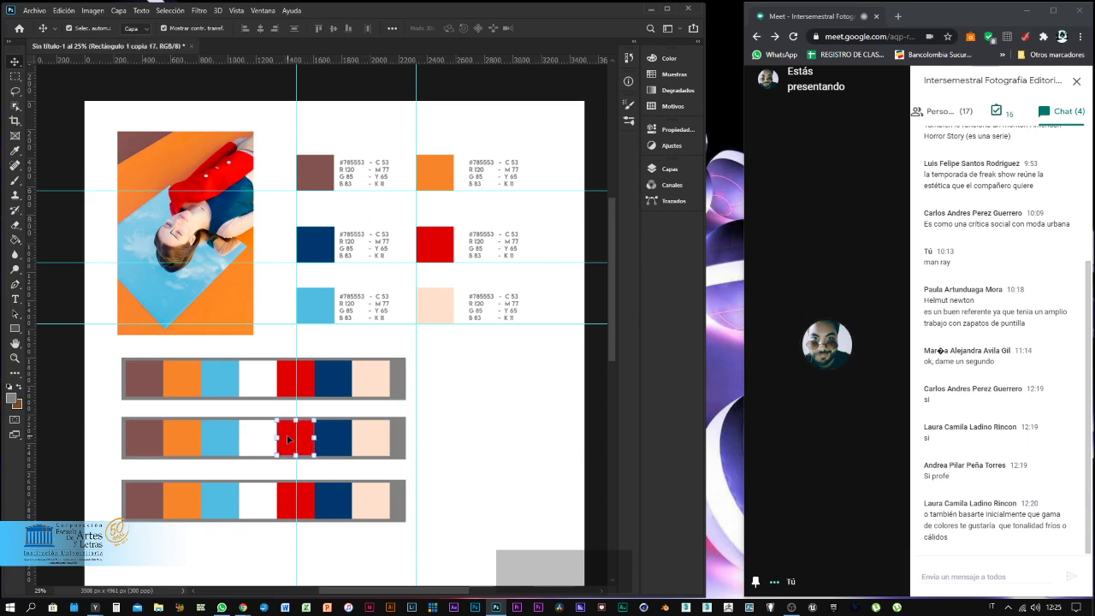
{"action": "key", "text": "Delete"}
{"action": "left_click", "coordinate": [332, 438]}
{"action": "key", "text": "Delete"}
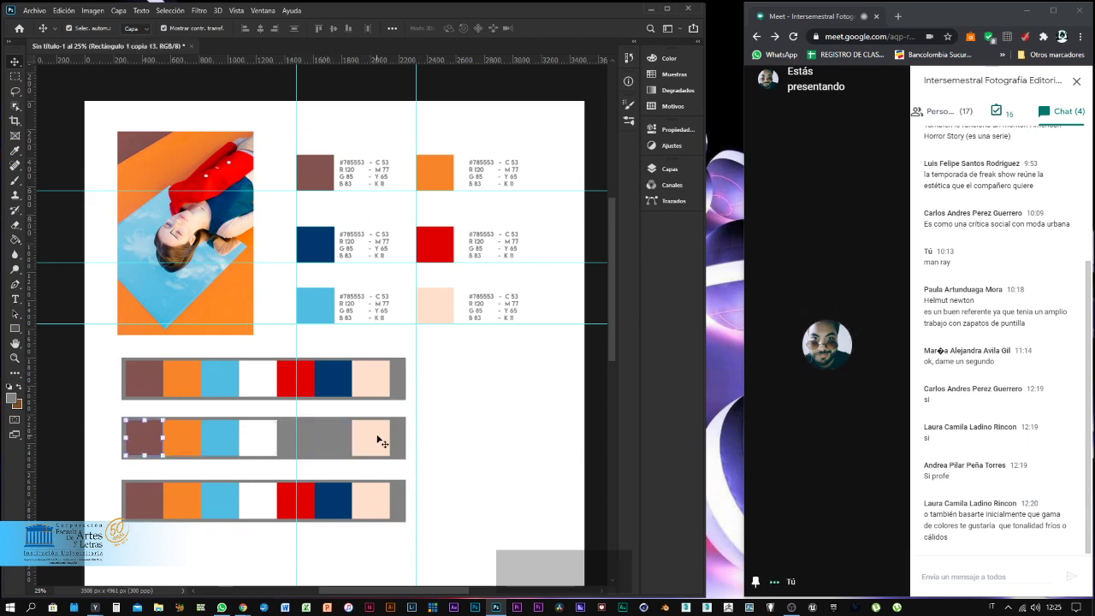
{"action": "left_click", "coordinate": [381, 442]}
{"action": "key", "text": "Delete"}
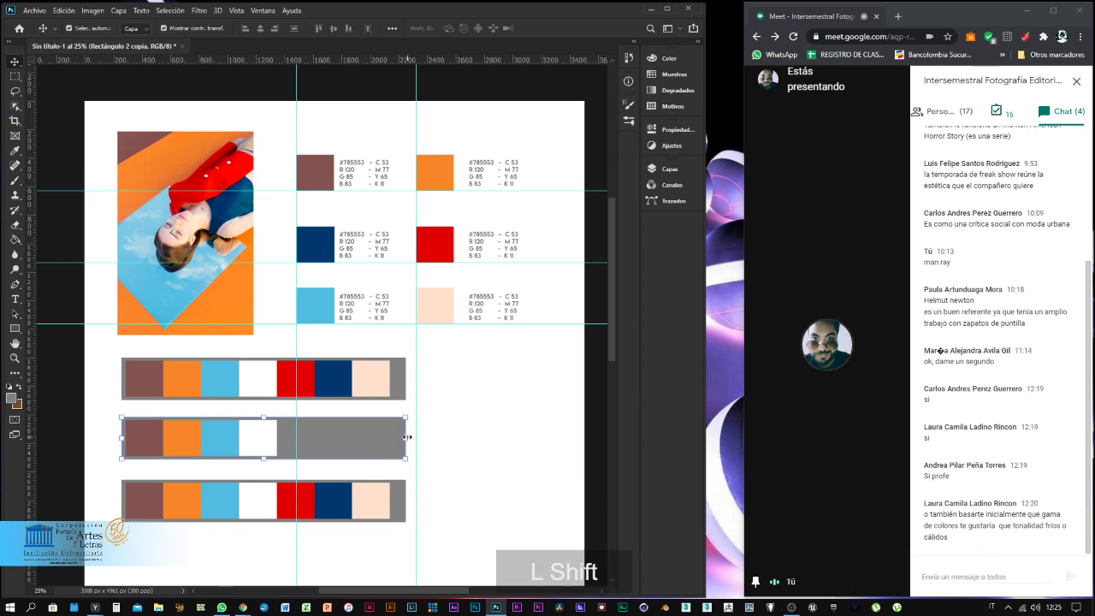
{"action": "left_click_drag", "start_coordinate": [406, 437], "coordinate": [287, 439]}
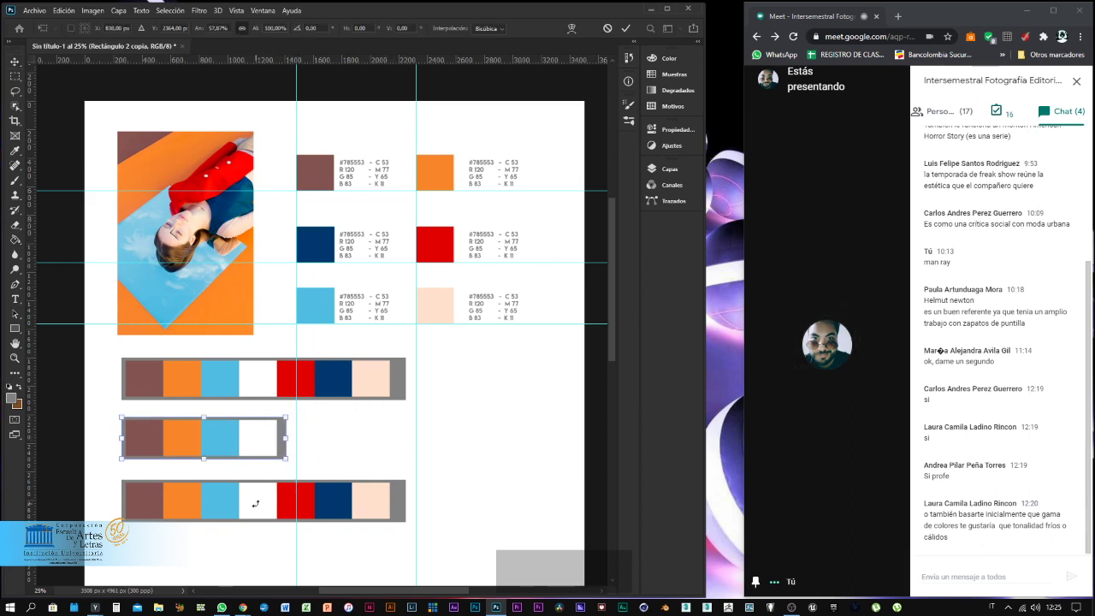
{"action": "left_click", "coordinate": [626, 28]}
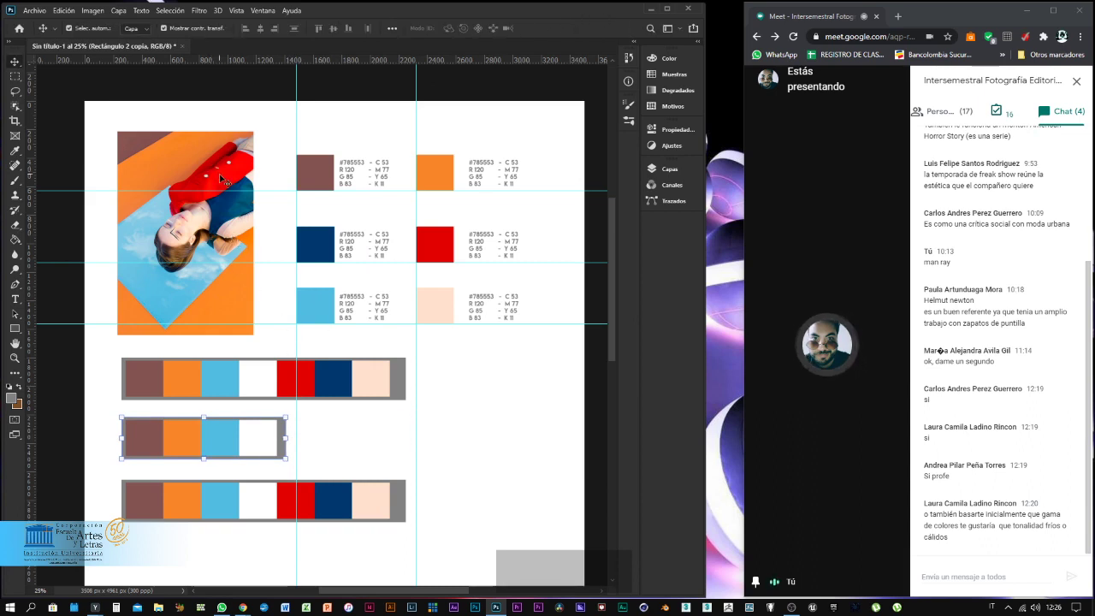
Sample a beige skin tone from the photo and fill the white swatch in the lowest row with it.
{"action": "left_click", "coordinate": [270, 507]}
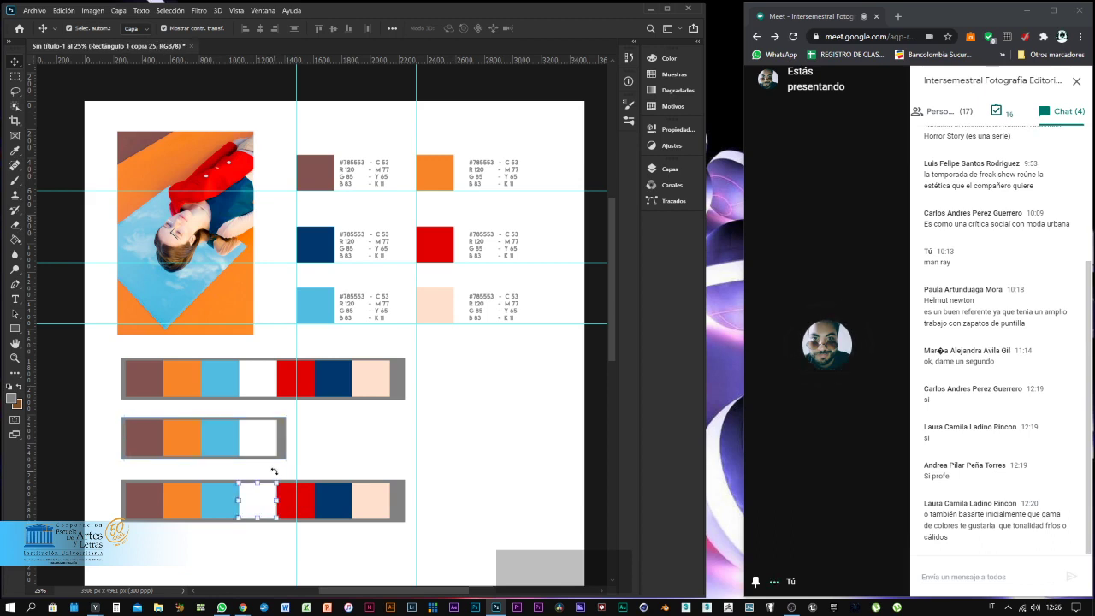
{"action": "key", "text": "i"}
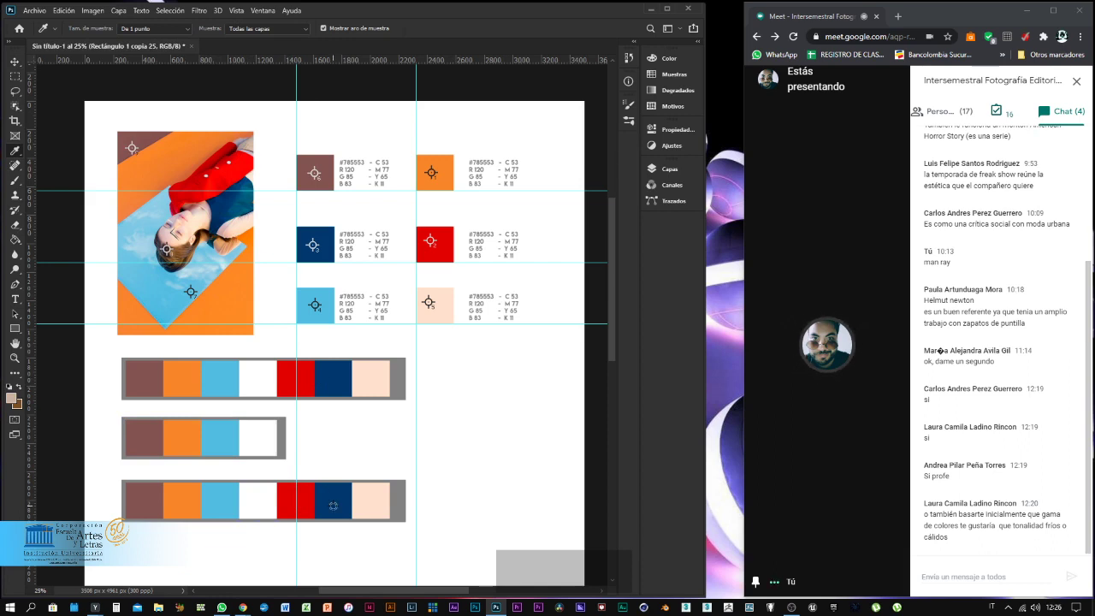
{"action": "key", "text": "v"}
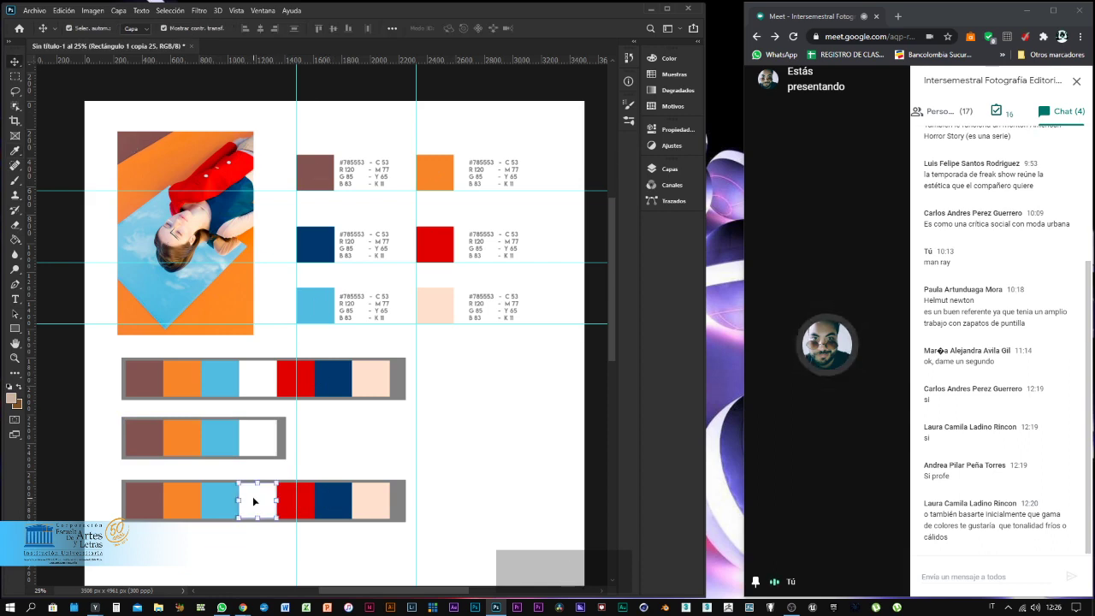
{"action": "key", "text": "g"}
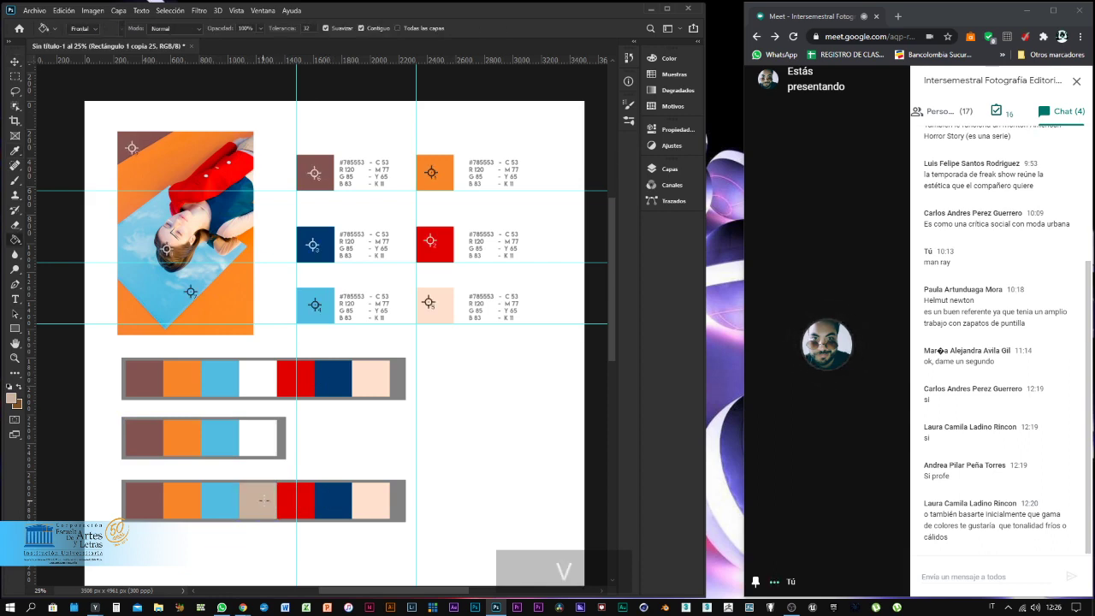
{"action": "key", "text": "v"}
{"action": "left_click", "coordinate": [522, 430]}
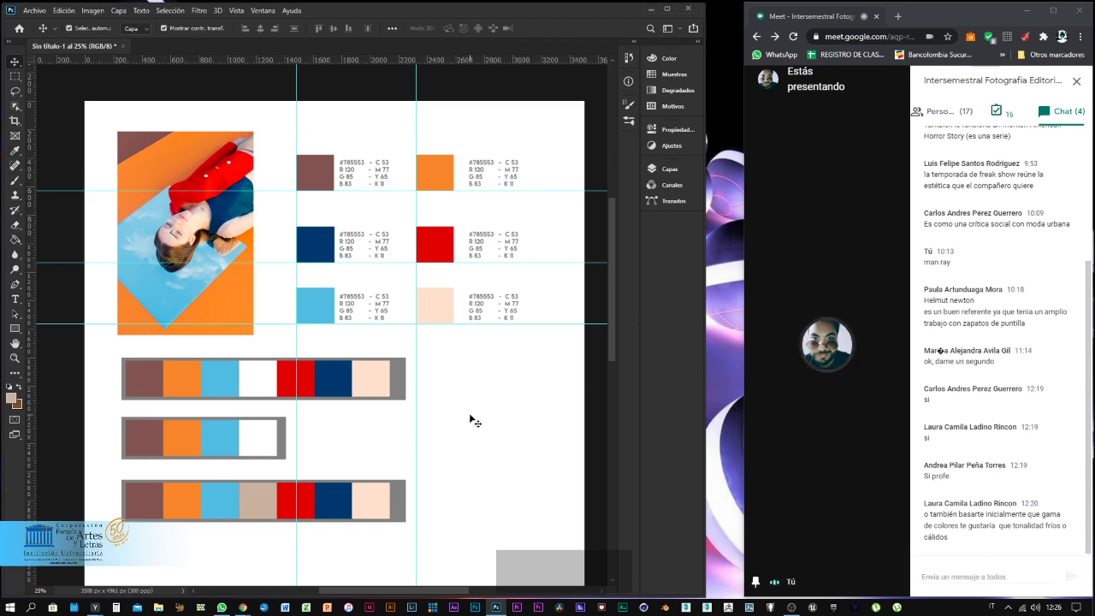
Delete the light-blue, orange and brown swatches from the lowest joined row.
{"action": "left_click", "coordinate": [227, 505]}
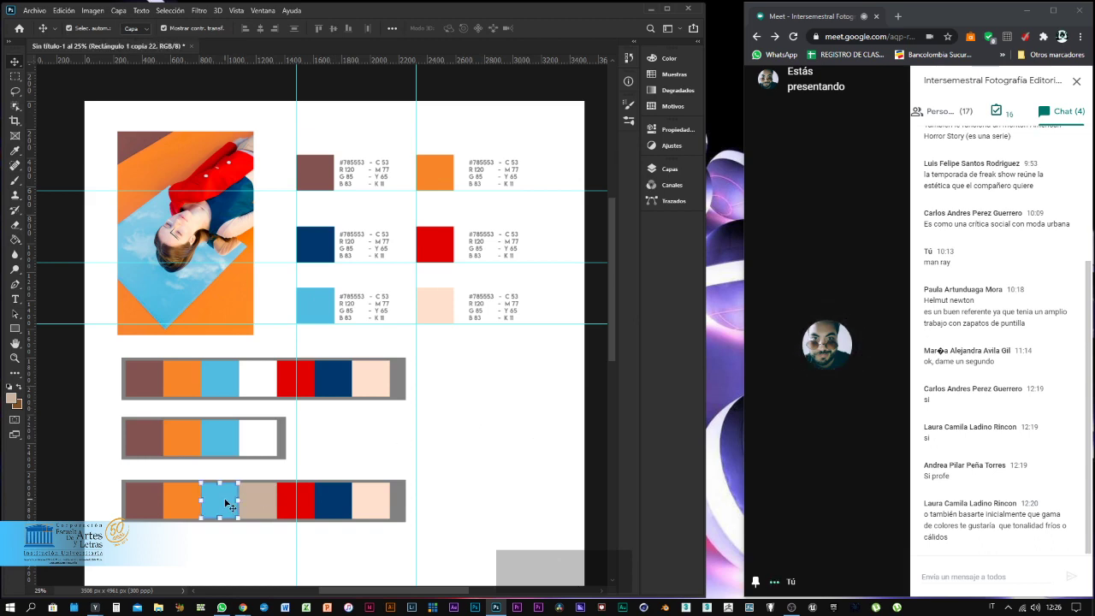
{"action": "key", "text": "BackSpace"}
{"action": "left_click", "coordinate": [178, 500]}
{"action": "key", "text": "BackSpace"}
{"action": "left_click", "coordinate": [142, 496]}
{"action": "key", "text": "BackSpace"}
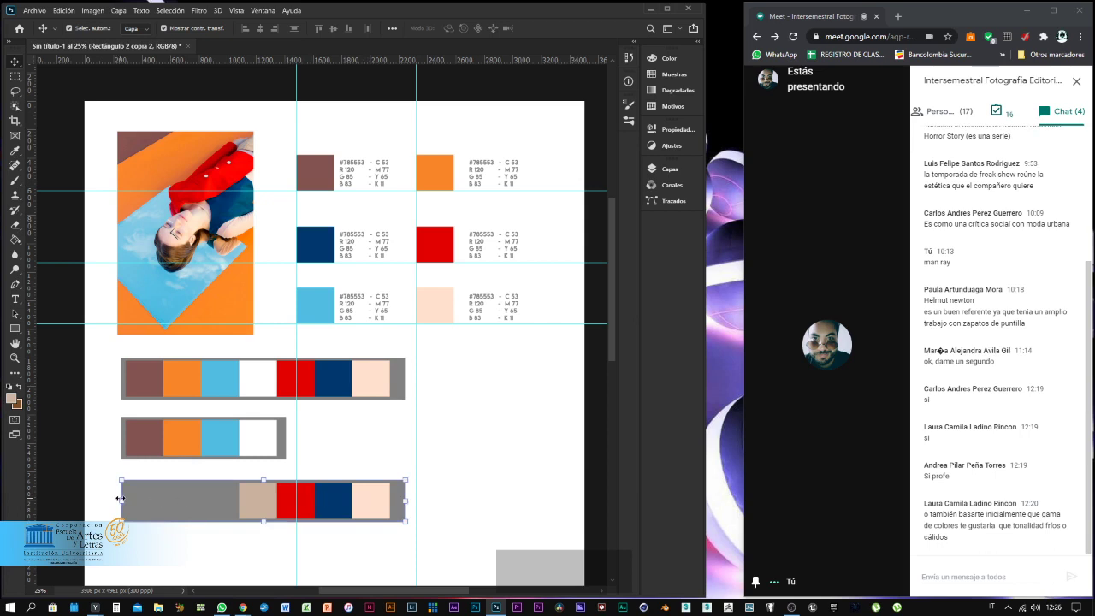
Shorten the lowest row's grey backing to about 1226 px wide and move the row in line with the start of the rows above.
{"action": "left_click_drag", "start_coordinate": [120, 498], "coordinate": [229, 498]}
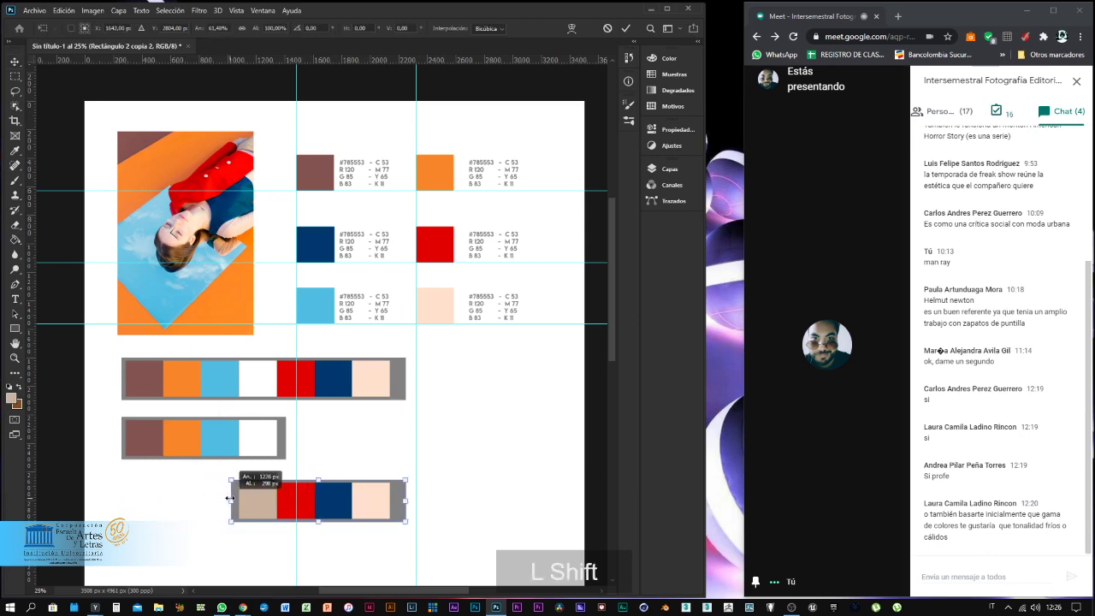
{"action": "left_click_drag", "start_coordinate": [401, 458], "coordinate": [367, 492]}
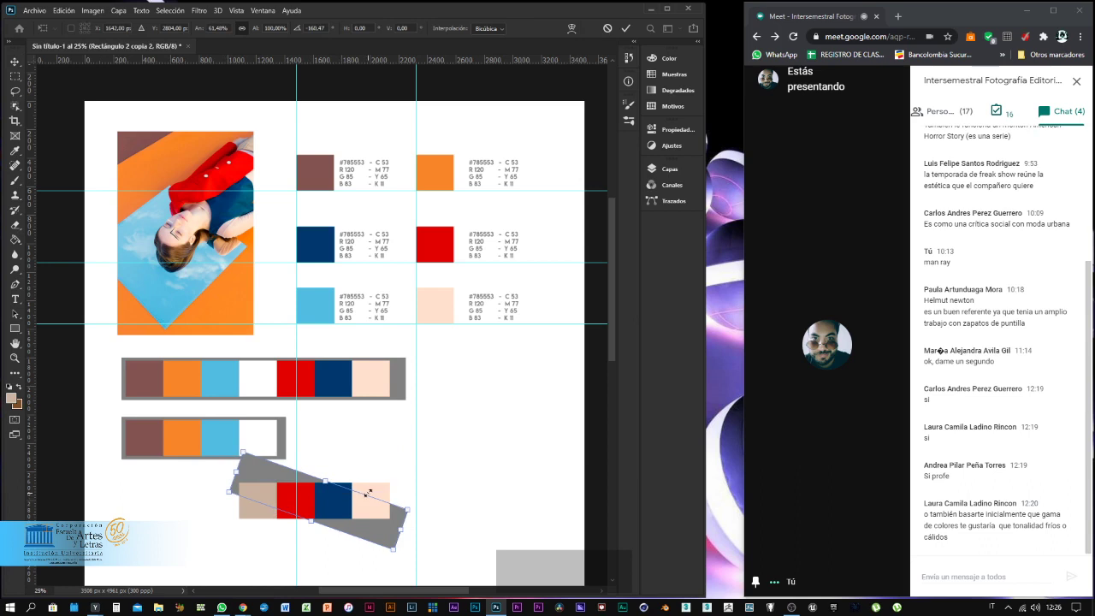
{"action": "key", "text": "ctrl+z"}
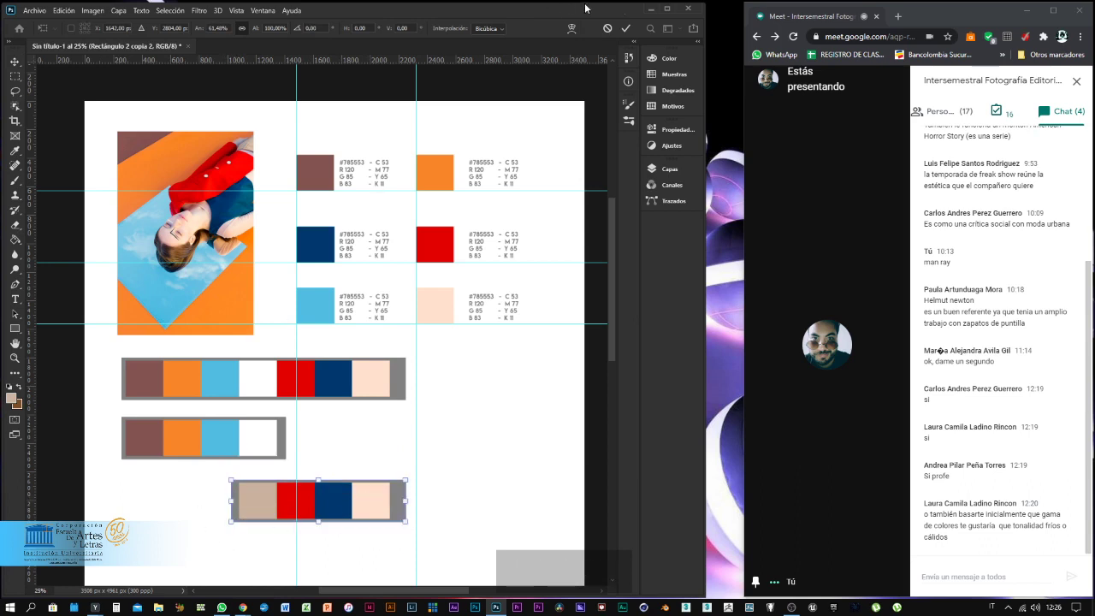
{"action": "left_click", "coordinate": [625, 29]}
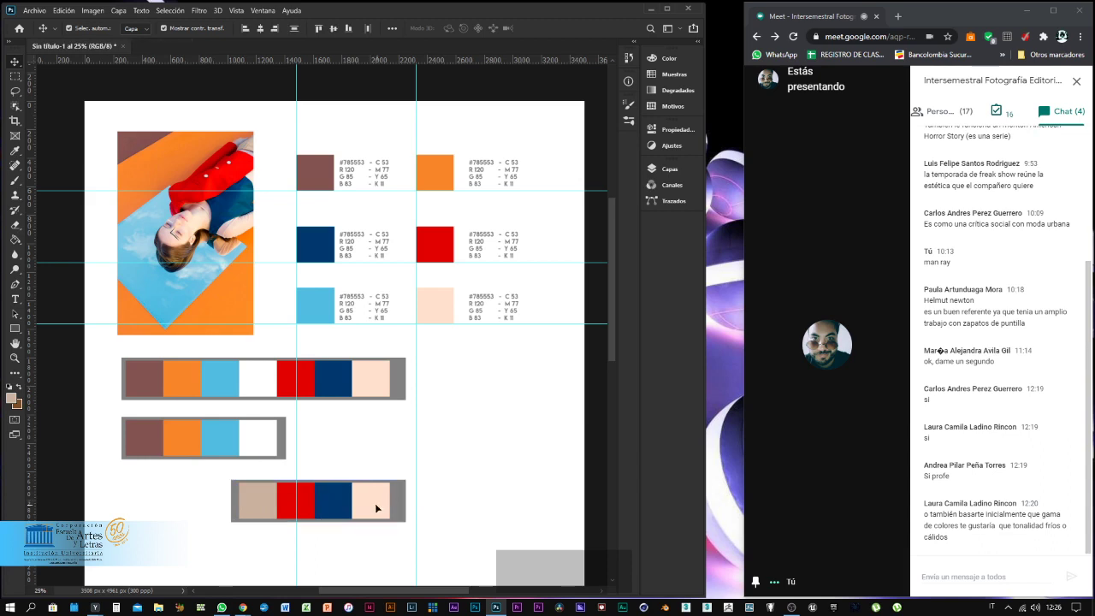
{"action": "left_click_drag", "start_coordinate": [375, 506], "coordinate": [266, 508]}
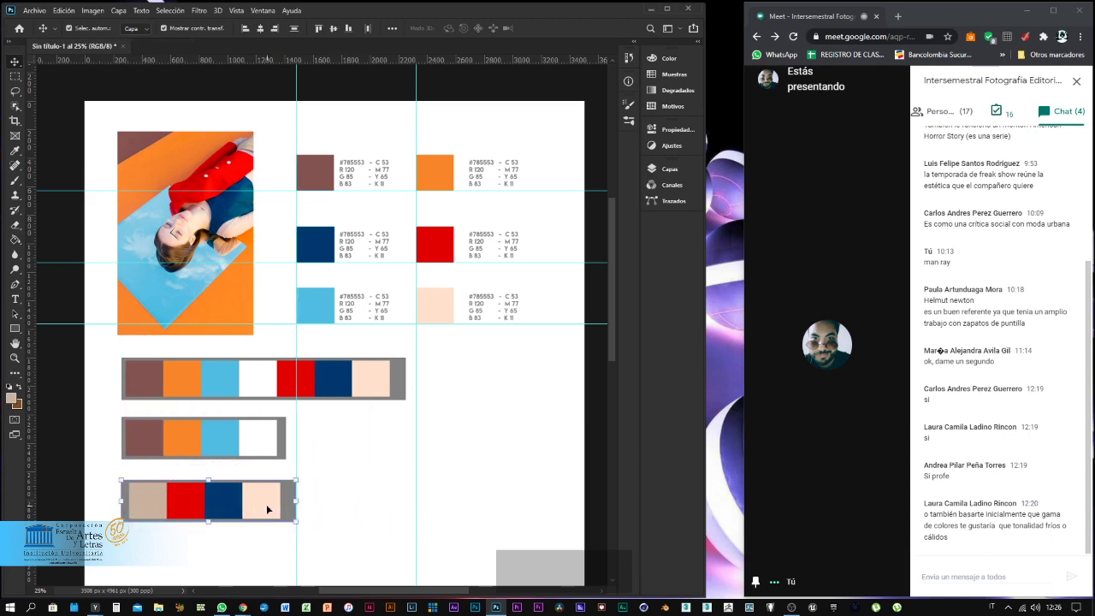
{"action": "left_click", "coordinate": [351, 461]}
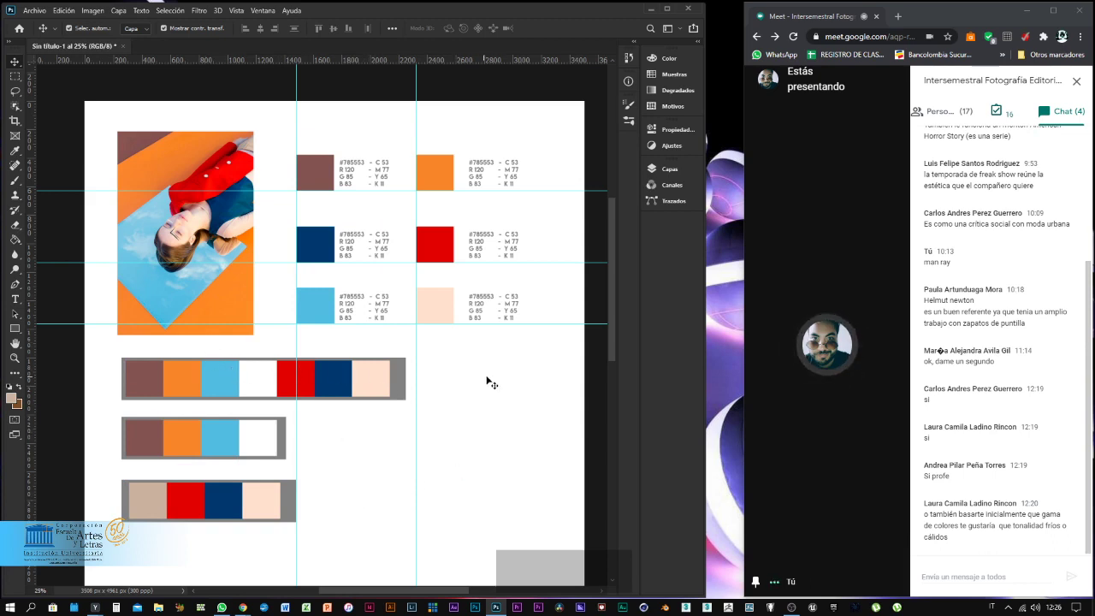
Remove all horizontal and vertical guides from the palette sheet.
{"action": "key", "text": "z"}
{"action": "left_click", "coordinate": [415, 414], "text": "alt"}
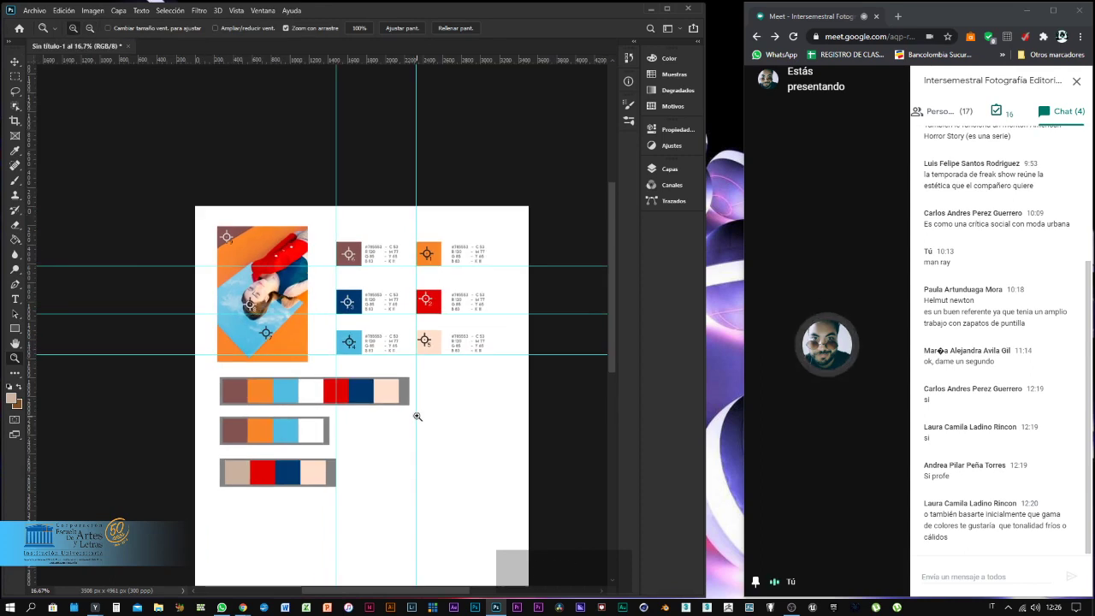
{"action": "key", "text": "v"}
{"action": "left_click_drag", "start_coordinate": [457, 418], "coordinate": [440, 367]}
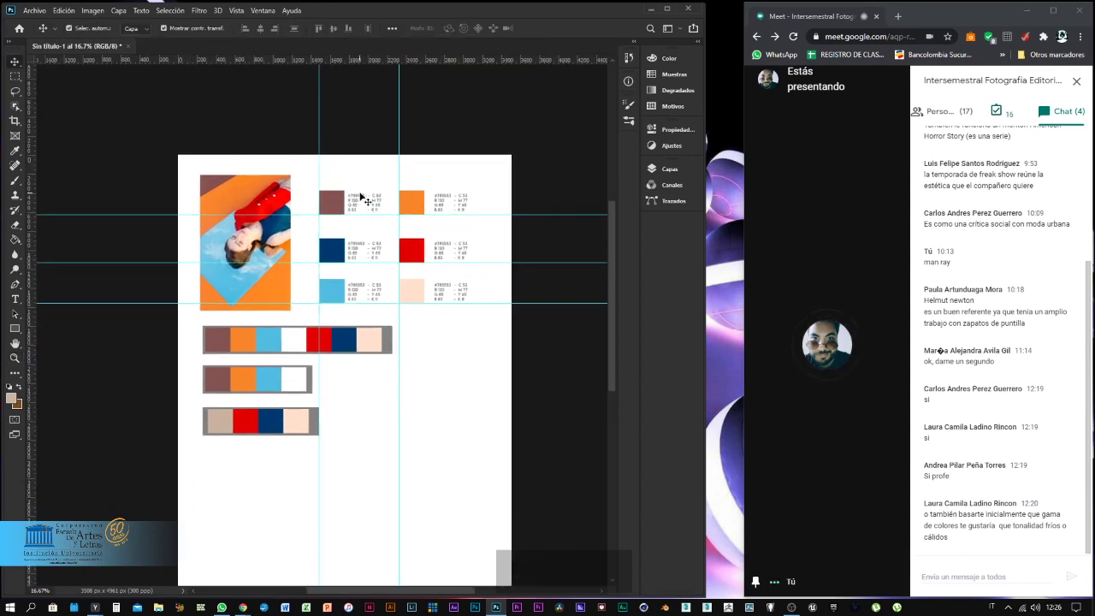
{"action": "key", "text": "space"}
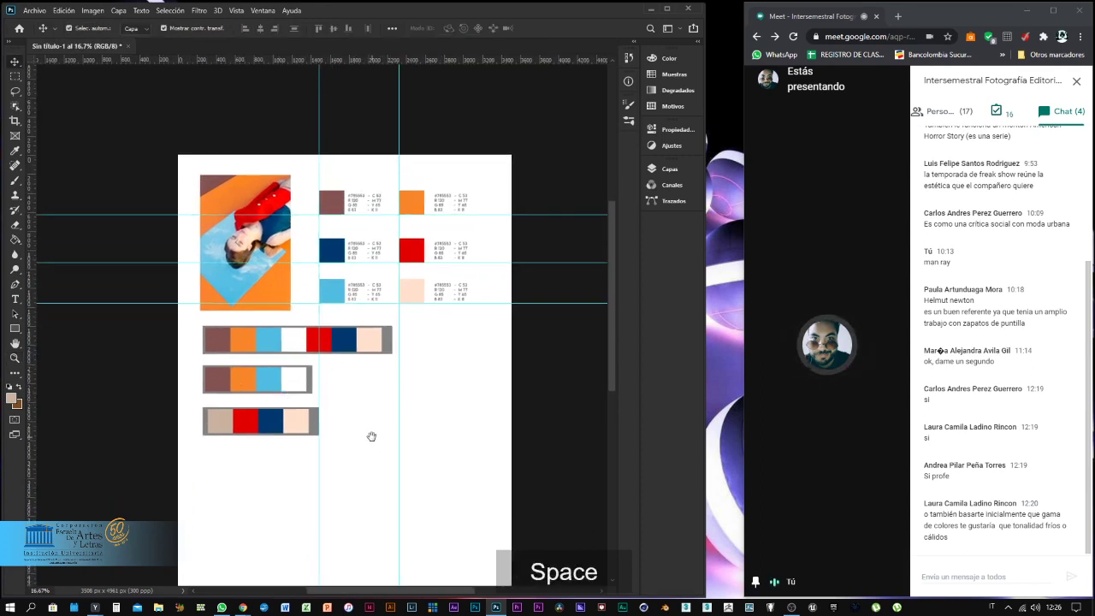
{"action": "left_click_drag", "start_coordinate": [371, 436], "coordinate": [367, 391]}
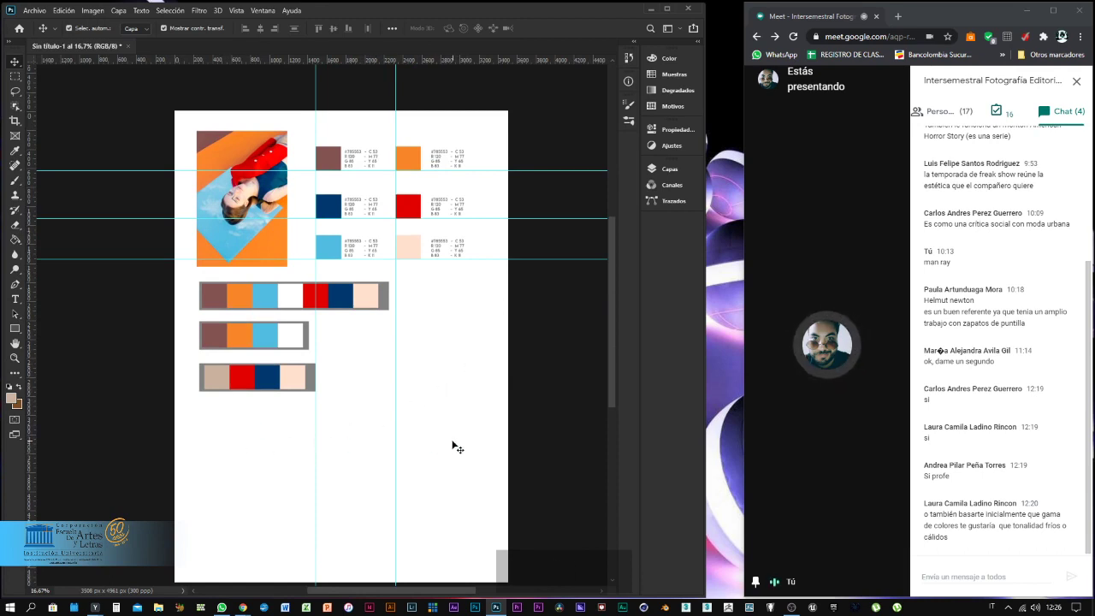
{"action": "key", "text": "space"}
{"action": "left_click_drag", "start_coordinate": [415, 439], "coordinate": [400, 420]}
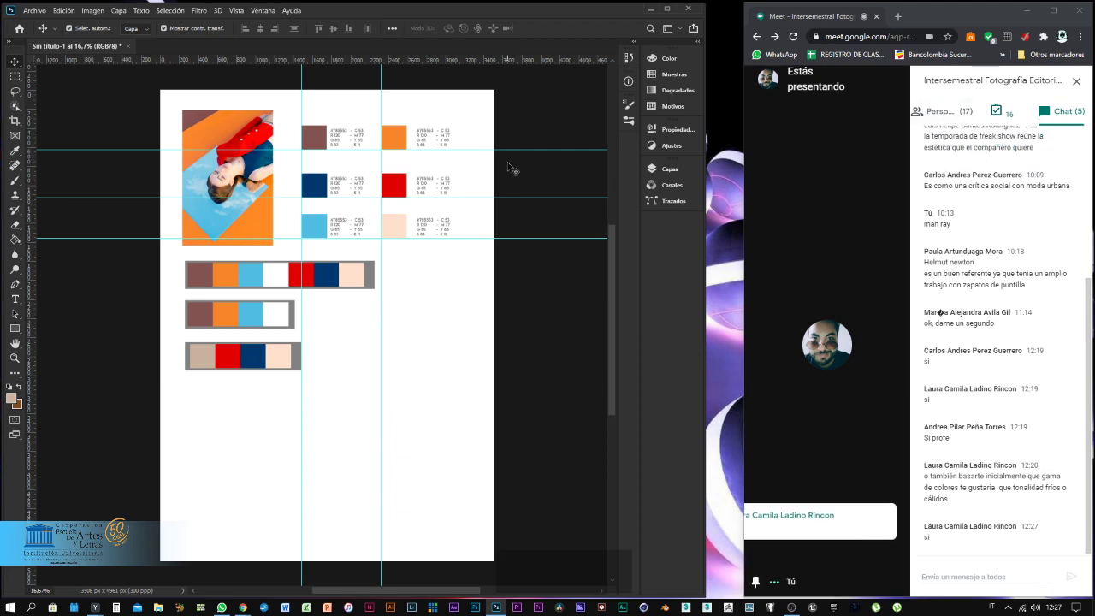
{"action": "left_click_drag", "start_coordinate": [520, 150], "coordinate": [561, 17]}
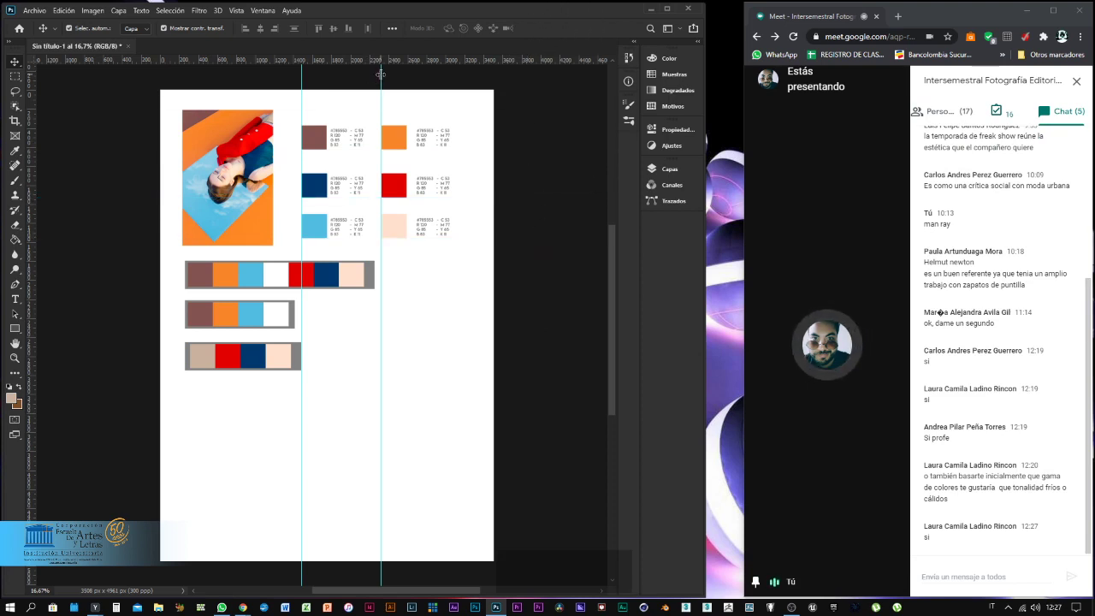
{"action": "left_click_drag", "start_coordinate": [381, 79], "coordinate": [34, 61]}
{"action": "left_click_drag", "start_coordinate": [301, 77], "coordinate": [32, 60]}
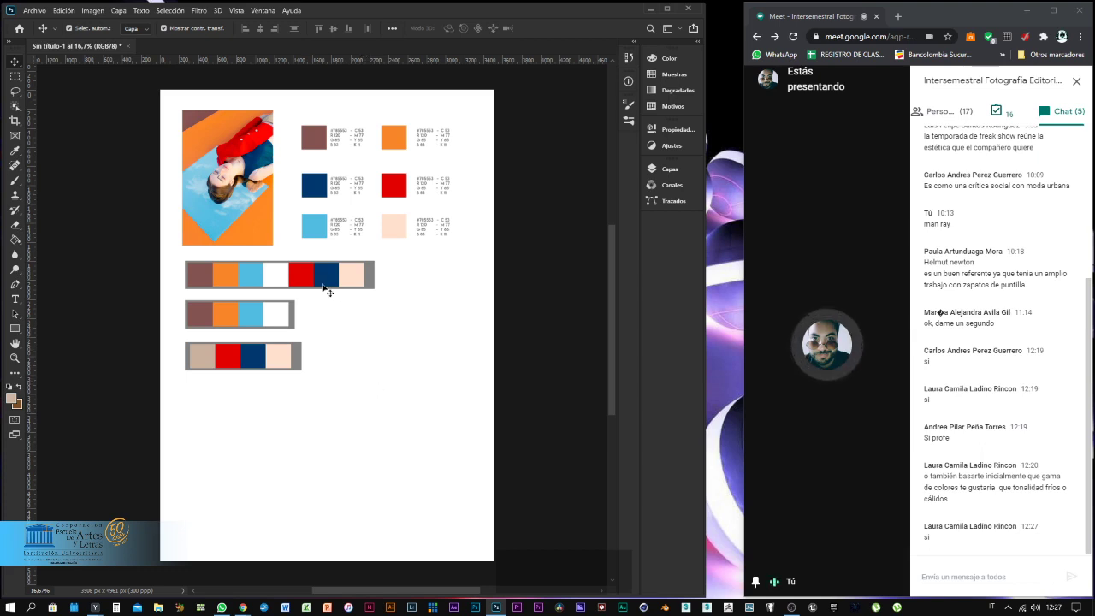
Move the navy and red swatches with their labels straight up, close beneath the brown and orange swatches.
{"action": "left_click", "coordinate": [262, 211]}
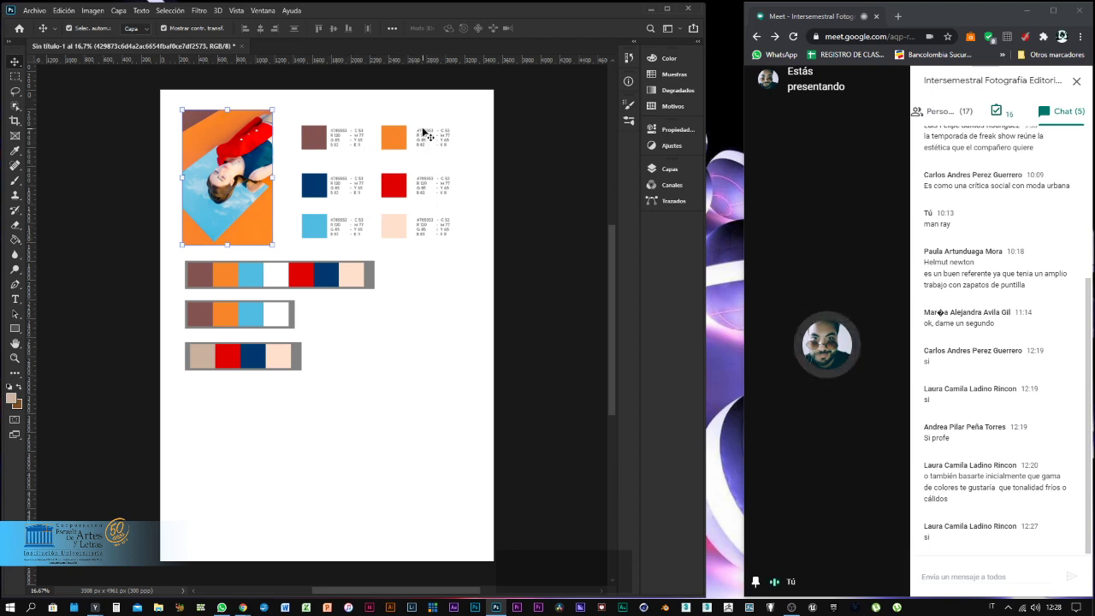
{"action": "left_click_drag", "start_coordinate": [452, 157], "coordinate": [266, 200]}
{"action": "key", "text": "Up"}
{"action": "key", "text": "Up"}
{"action": "key", "text": "Up"}
{"action": "key", "text": "Up"}
{"action": "key", "text": "Up"}
{"action": "key", "text": "Up"}
{"action": "key", "text": "Up"}
{"action": "key", "text": "Up"}
{"action": "key", "text": "Up"}
{"action": "key", "text": "Up"}
{"action": "key", "text": "Up"}
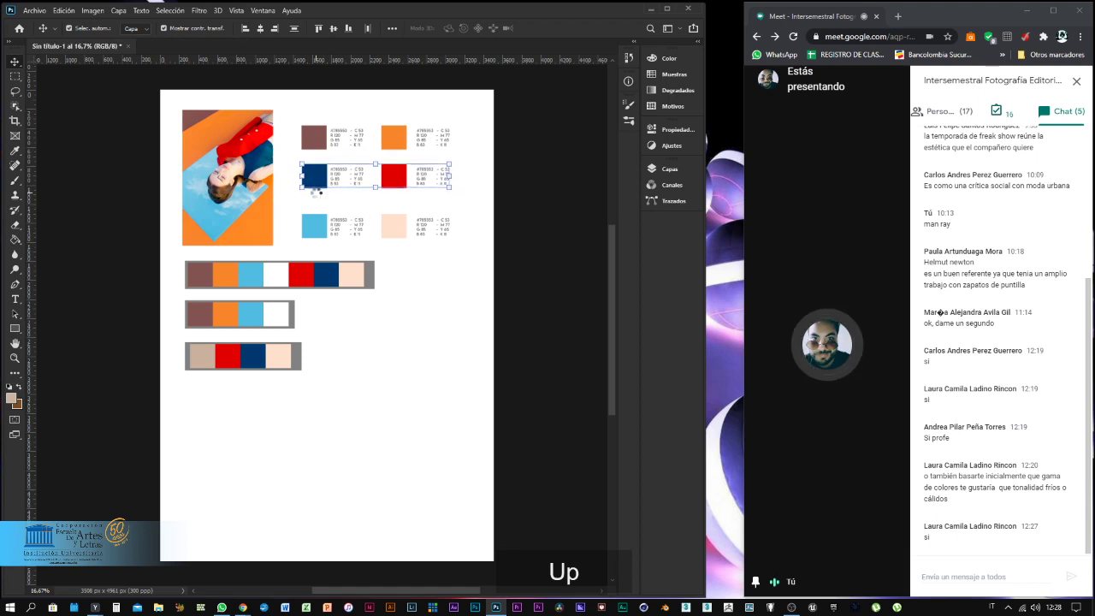
{"action": "key", "text": "Up"}
{"action": "key", "text": "Up"}
{"action": "key", "text": "Up"}
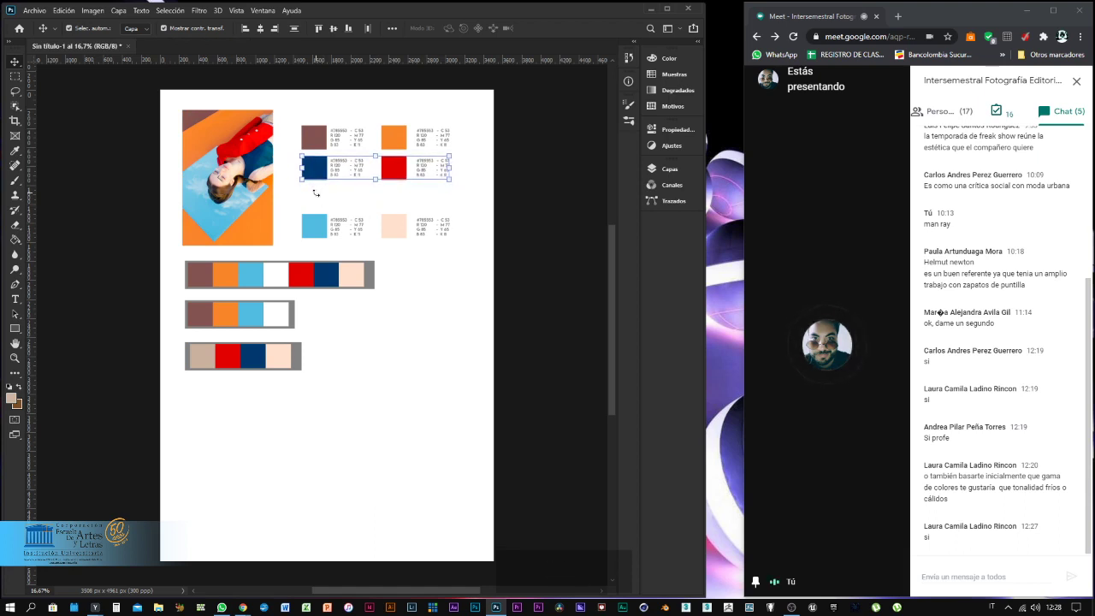
Move the light-blue and peach swatches with their labels straight up, matching the spacing between the two swatch rows above.
{"action": "left_click_drag", "start_coordinate": [460, 208], "coordinate": [303, 241]}
{"action": "key", "text": "Up"}
{"action": "key", "text": "Up"}
{"action": "key", "text": "Up"}
{"action": "key", "text": "Up"}
{"action": "key", "text": "Up"}
{"action": "key", "text": "Up"}
{"action": "key", "text": "Up"}
{"action": "key", "text": "Up"}
{"action": "key", "text": "Up"}
{"action": "key", "text": "Up"}
{"action": "key", "text": "Up"}
{"action": "key", "text": "Up"}
{"action": "key", "text": "Up"}
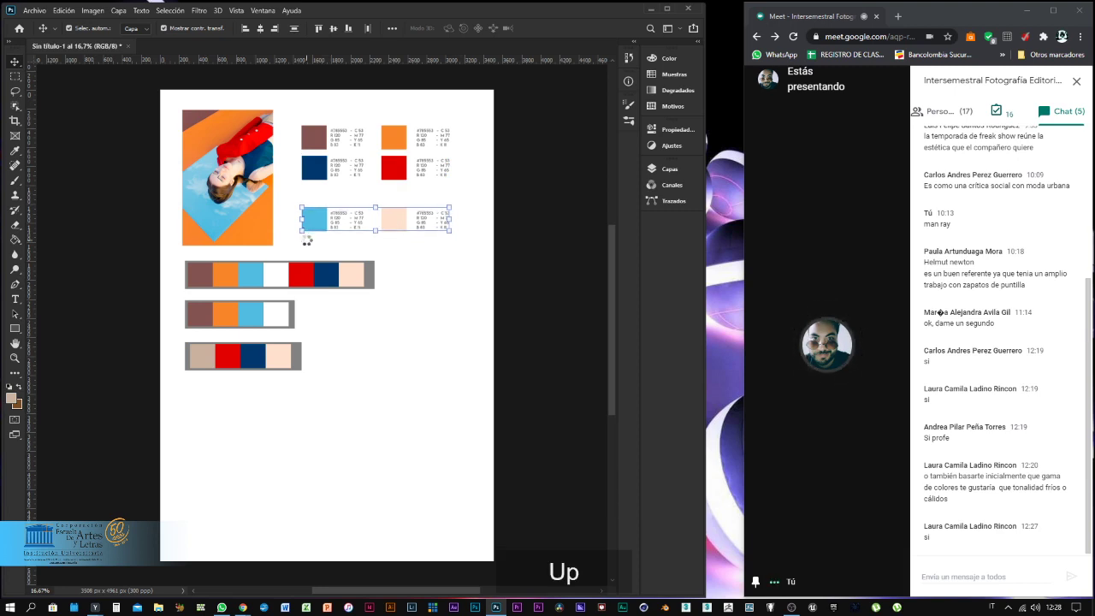
{"action": "key", "text": "Up"}
{"action": "key", "text": "Up"}
{"action": "key", "text": "Up"}
{"action": "key", "text": "Up"}
{"action": "key", "text": "Up"}
{"action": "key", "text": "Up"}
{"action": "key", "text": "Up"}
{"action": "key", "text": "Up"}
{"action": "key", "text": "Up"}
{"action": "key", "text": "Up"}
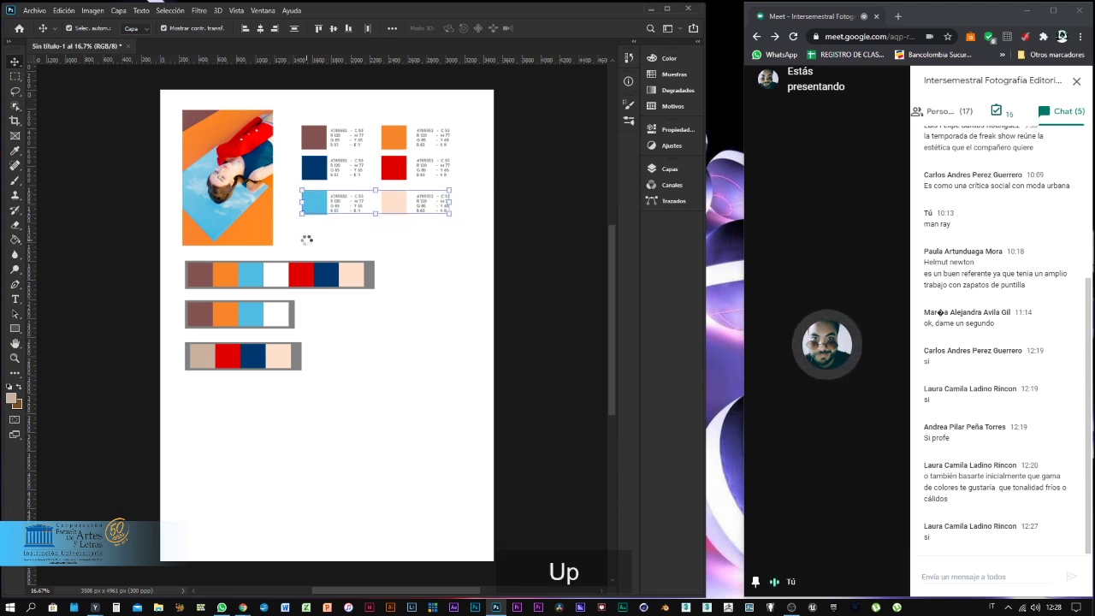
{"action": "key", "text": "Up"}
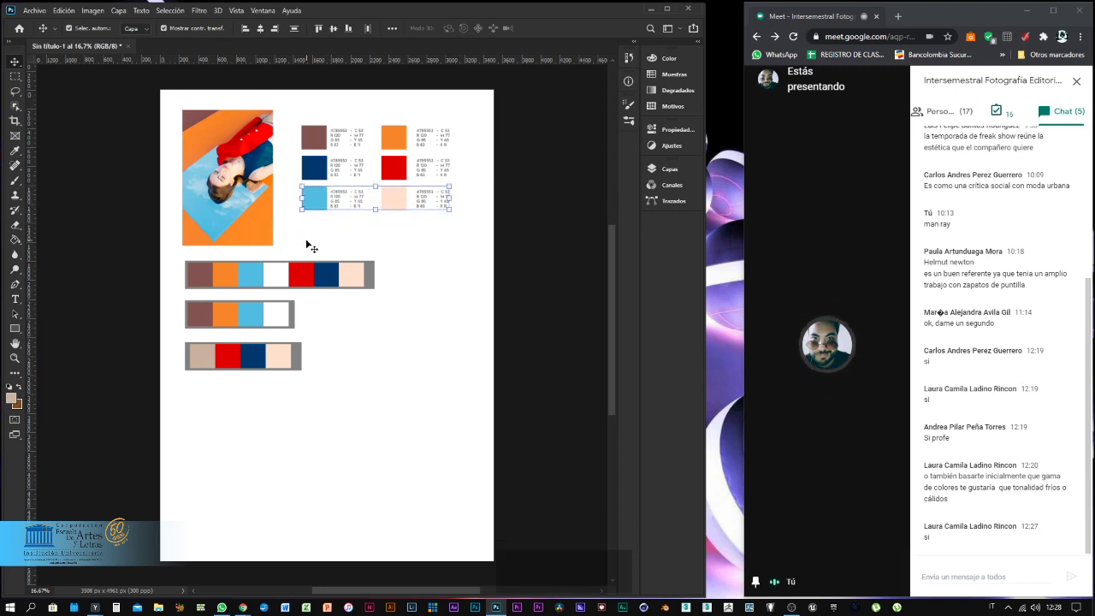
{"action": "left_click", "coordinate": [461, 276]}
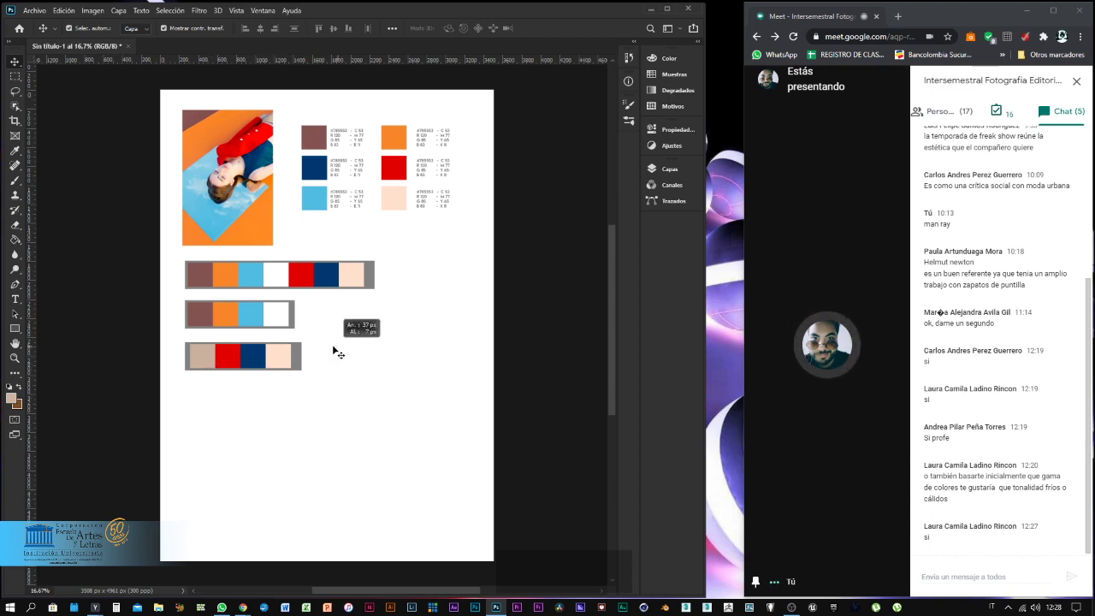
{"action": "left_click", "coordinate": [195, 360]}
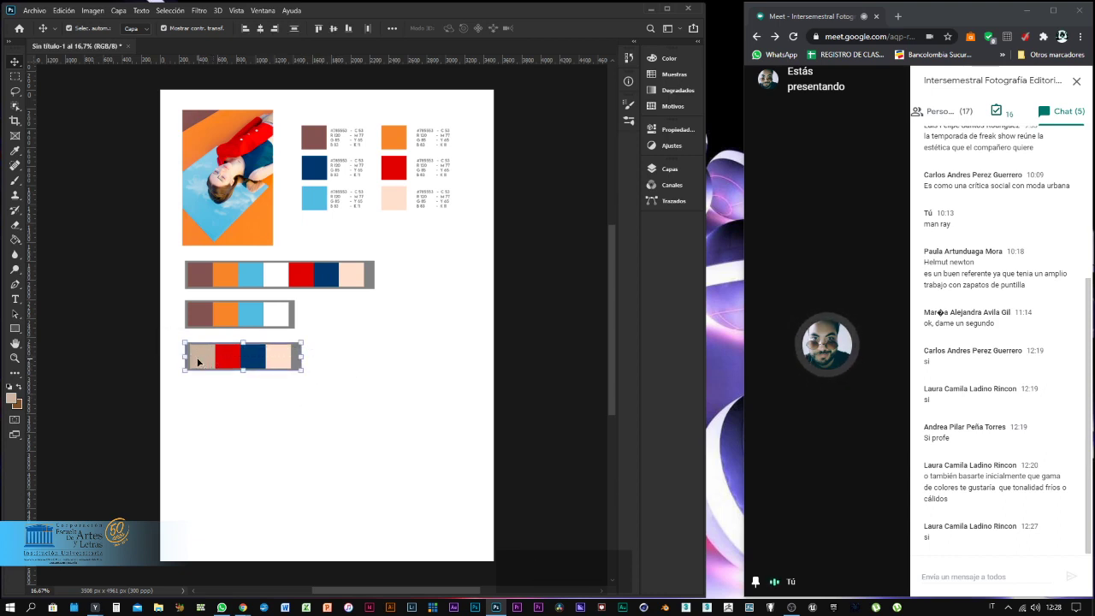
{"action": "left_click", "coordinate": [407, 353]}
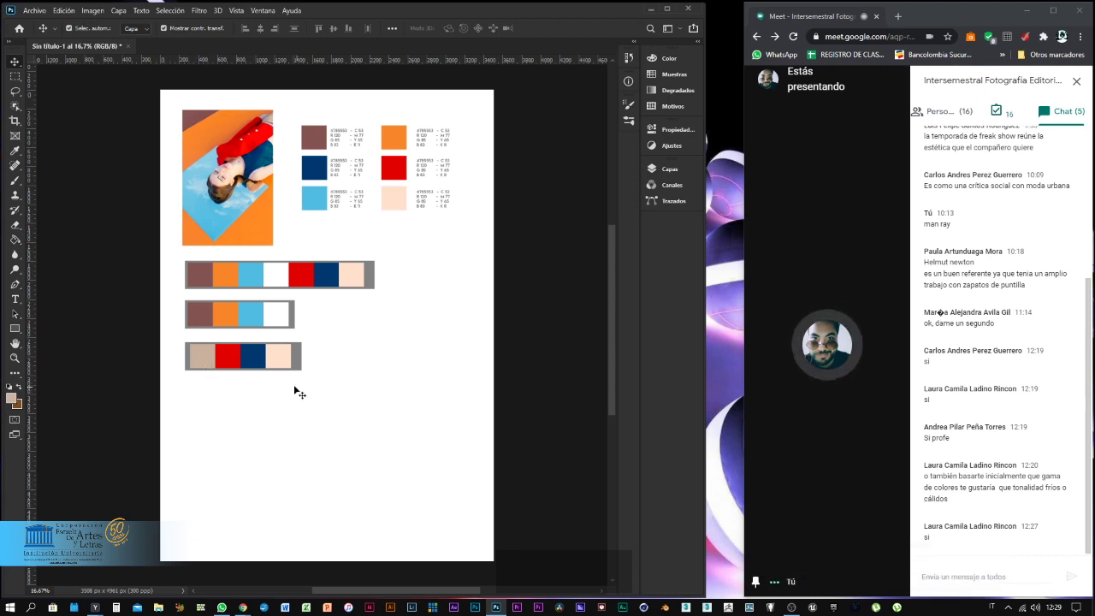
{"action": "left_click", "coordinate": [226, 355]}
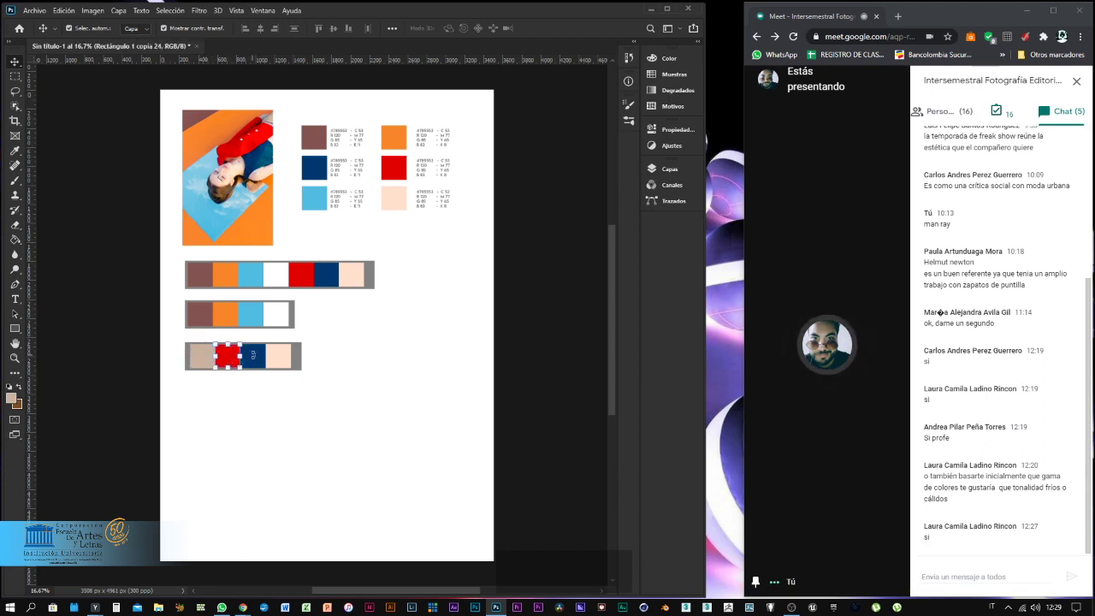
{"action": "left_click", "coordinate": [391, 350]}
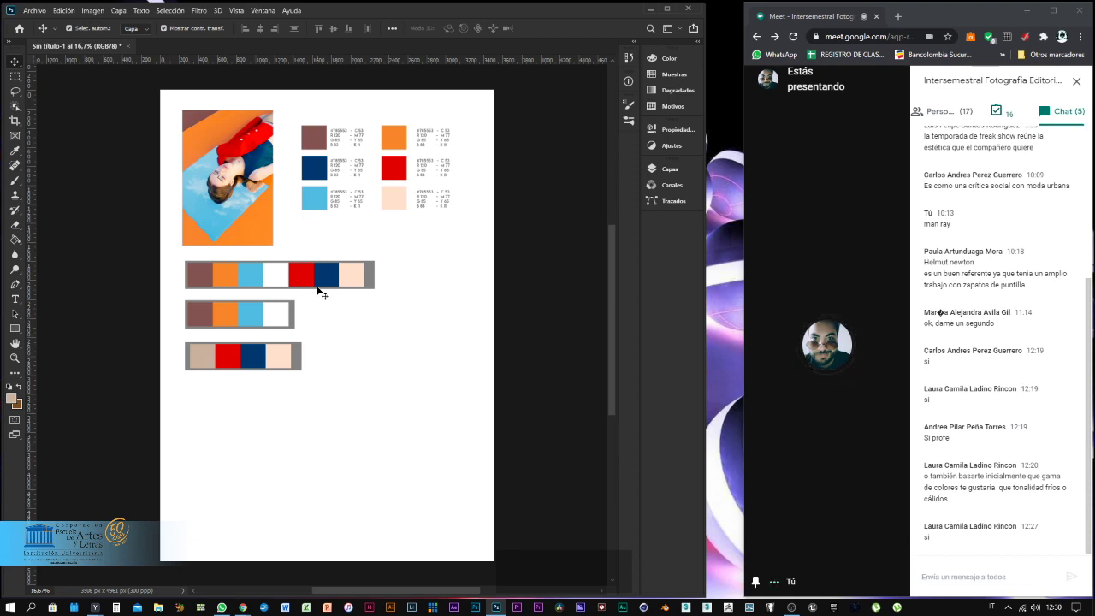
Minimise Photoshop and switch to the Google Meet call, maximising its window.
{"action": "left_click", "coordinate": [648, 8]}
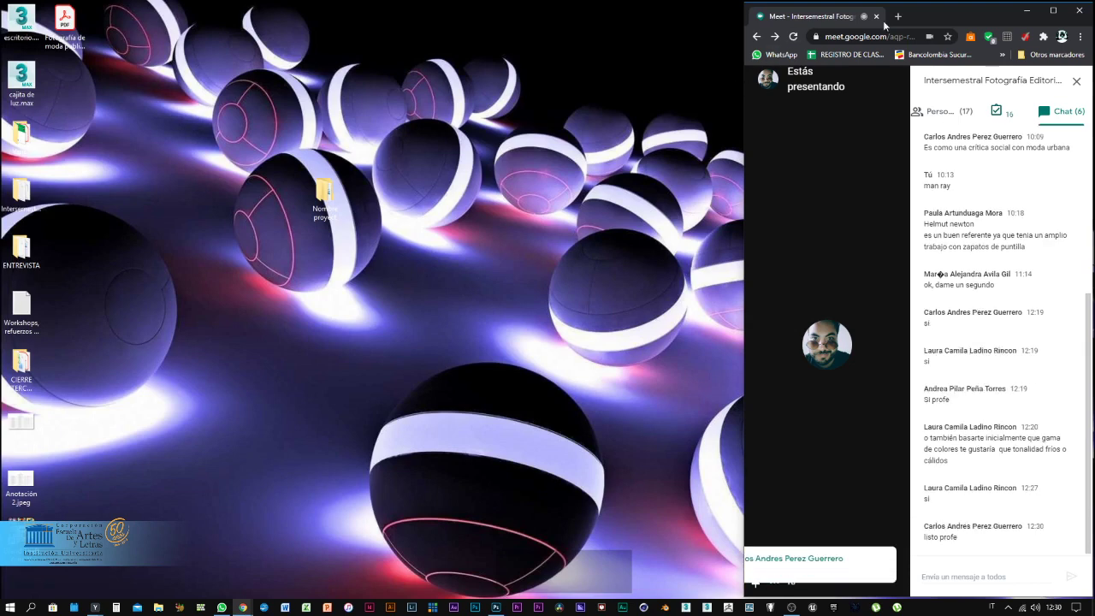
{"action": "left_click", "coordinate": [1053, 12]}
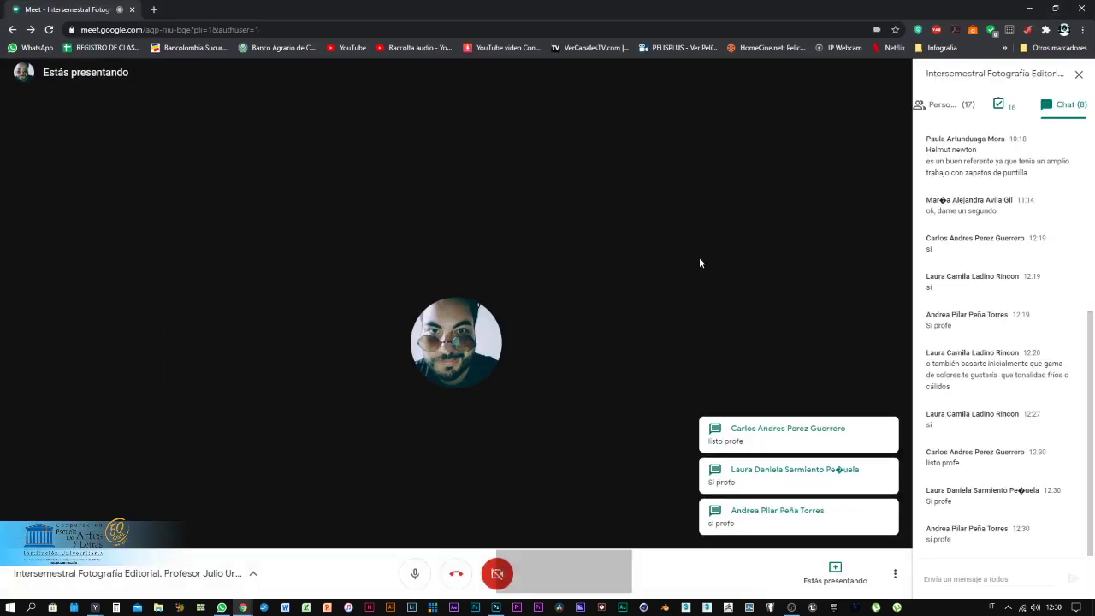